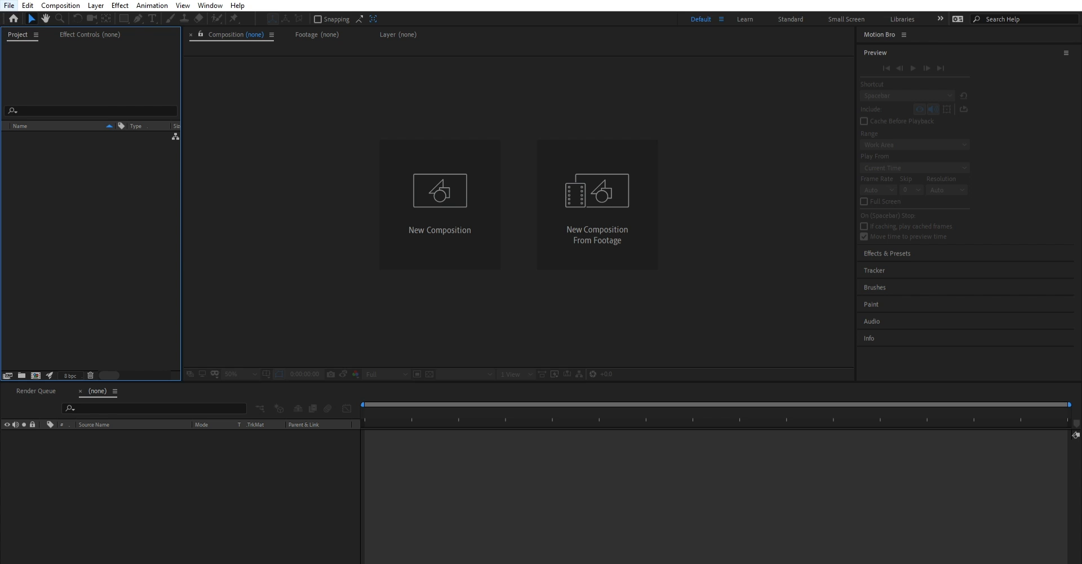
- Import the MP4 video clips into the project
left_click(8, 6)
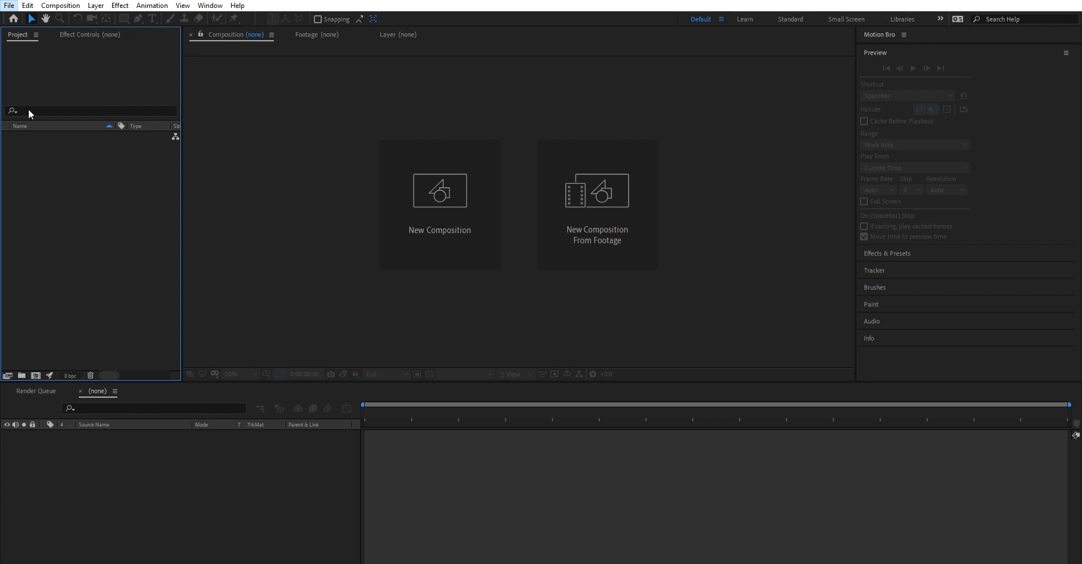
left_click(226, 156)
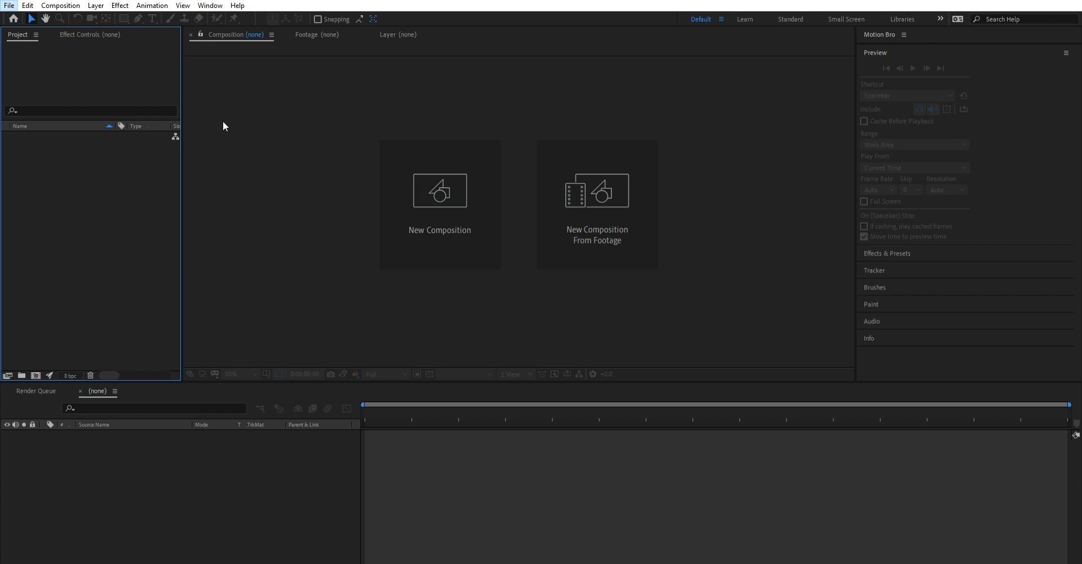
left_click(89, 193)
double_click(89, 192)
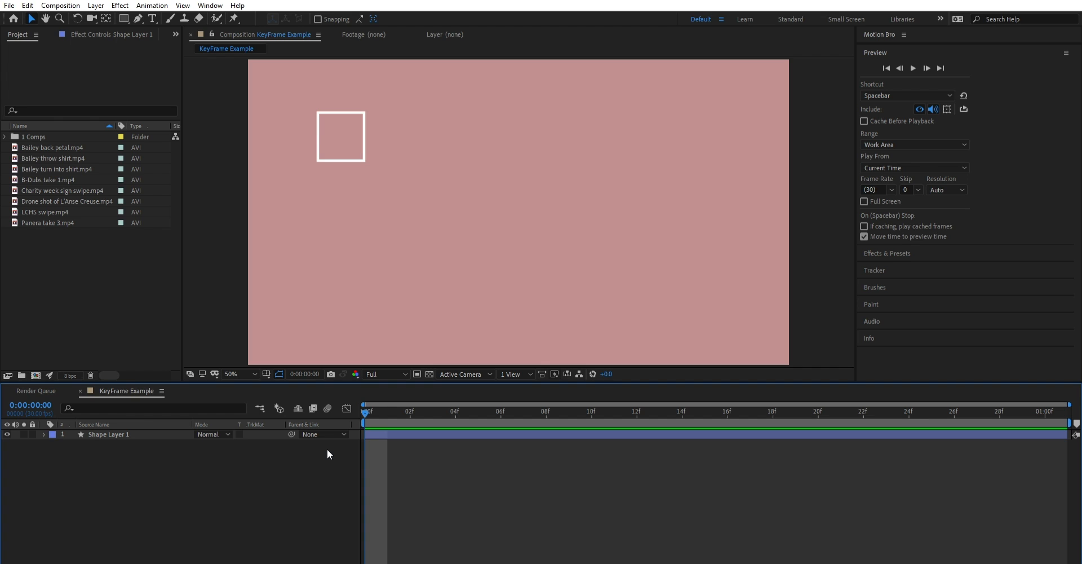
- Select the white square's shape layer and expand its Transform properties in the timeline
left_click(365, 160)
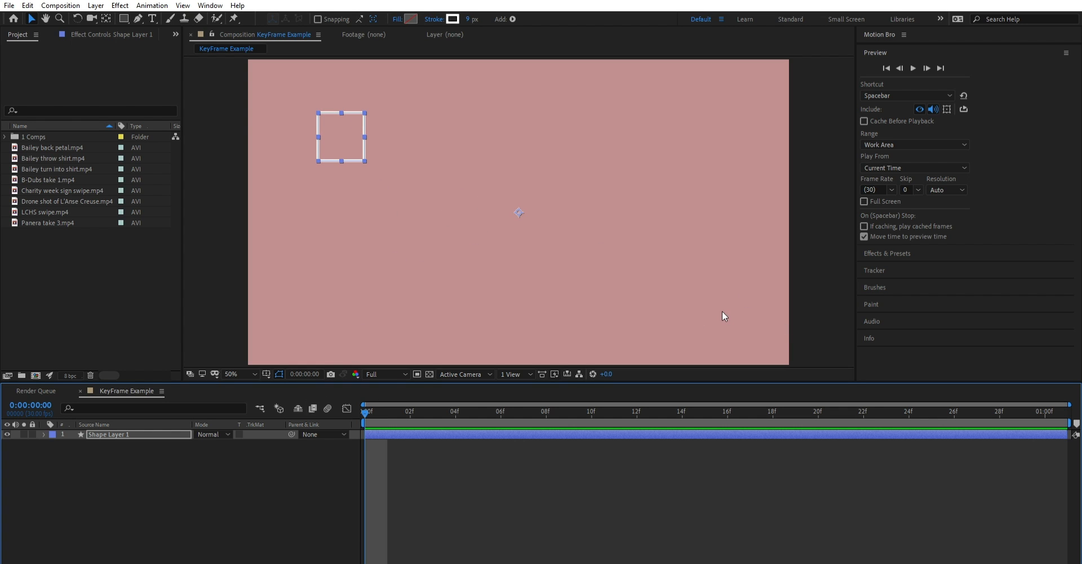
left_click_drag(483, 404, 331, 460)
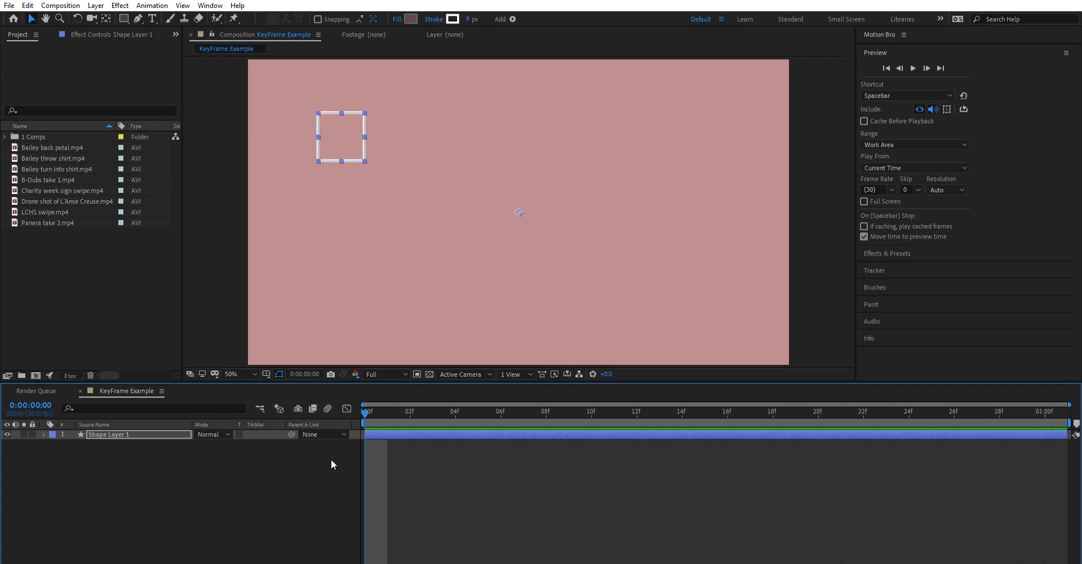
left_click(44, 434)
left_click(44, 433)
left_click(44, 433)
left_click(55, 453)
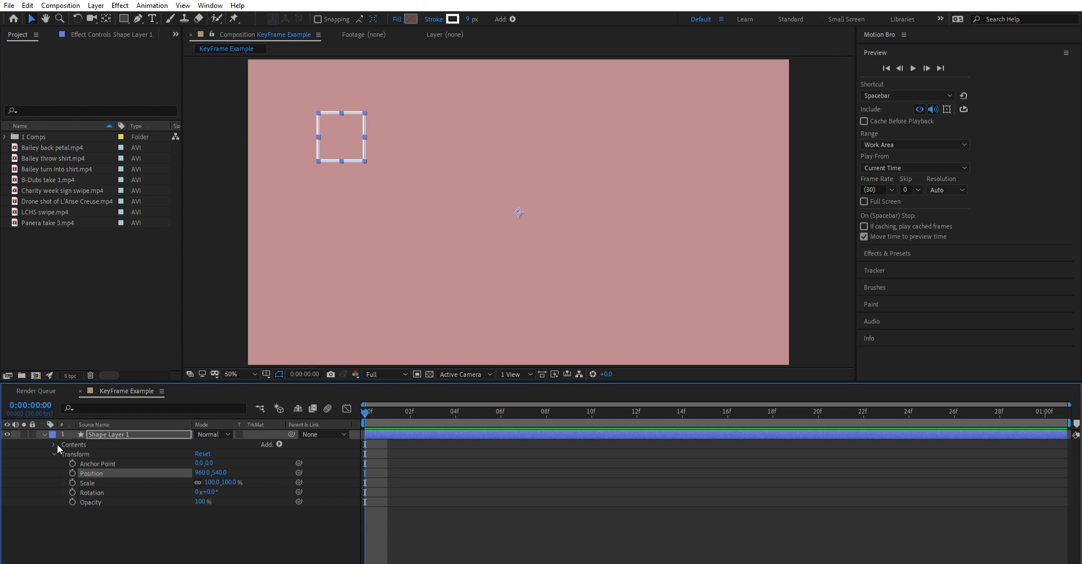
- Move the square up and left to Position 862, 460 and add a Position keyframe at the start of the composition
left_click(93, 502)
left_click(99, 474)
left_click(100, 491)
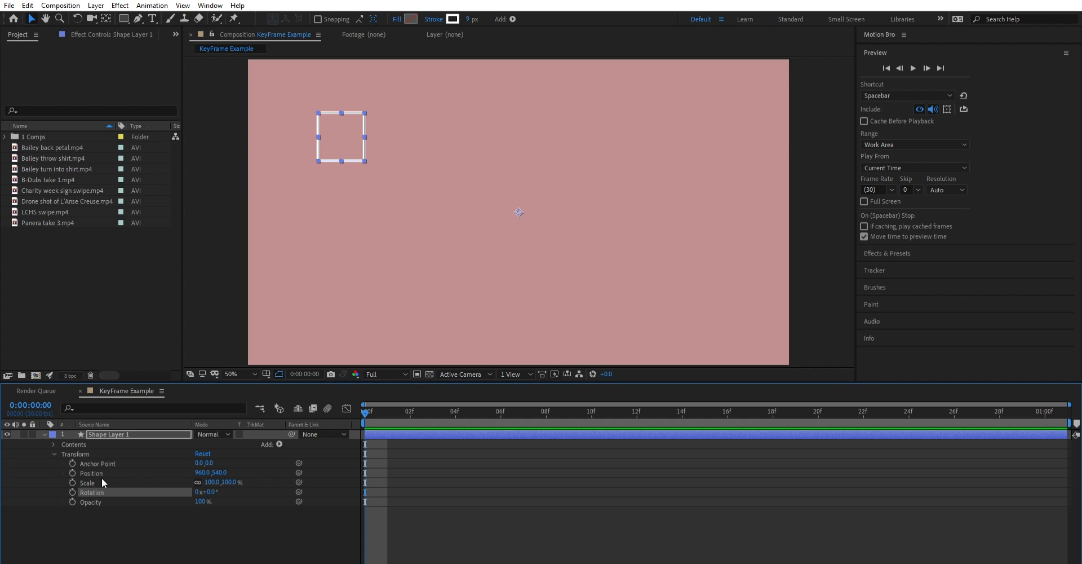
left_click(103, 481)
left_click(104, 472)
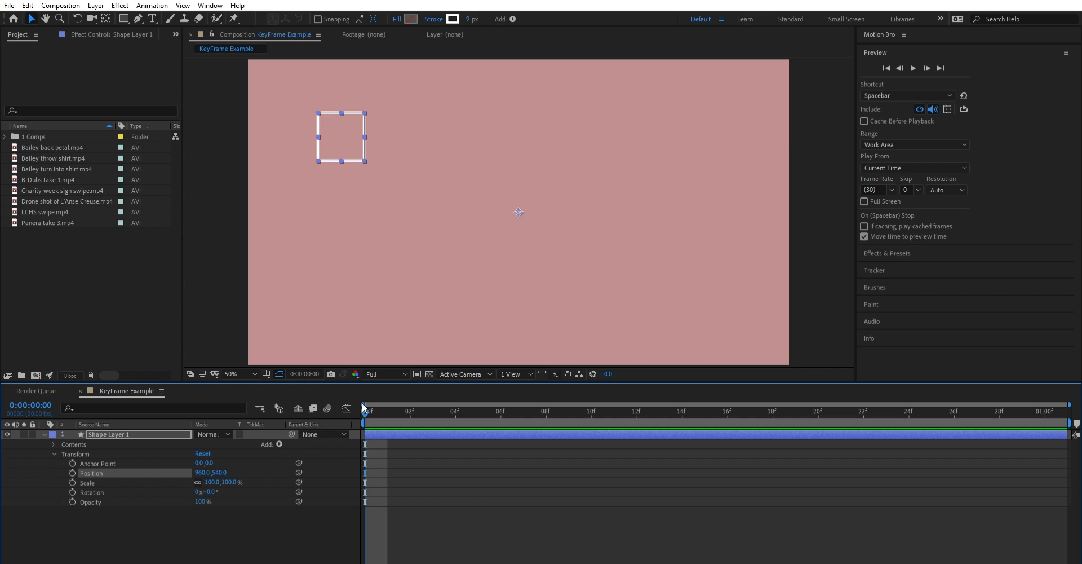
mouse_move(365, 407)
left_mouse_down()
mouse_move(409, 402)
mouse_move(347, 408)
left_mouse_up()
left_click_drag(338, 119, 314, 104)
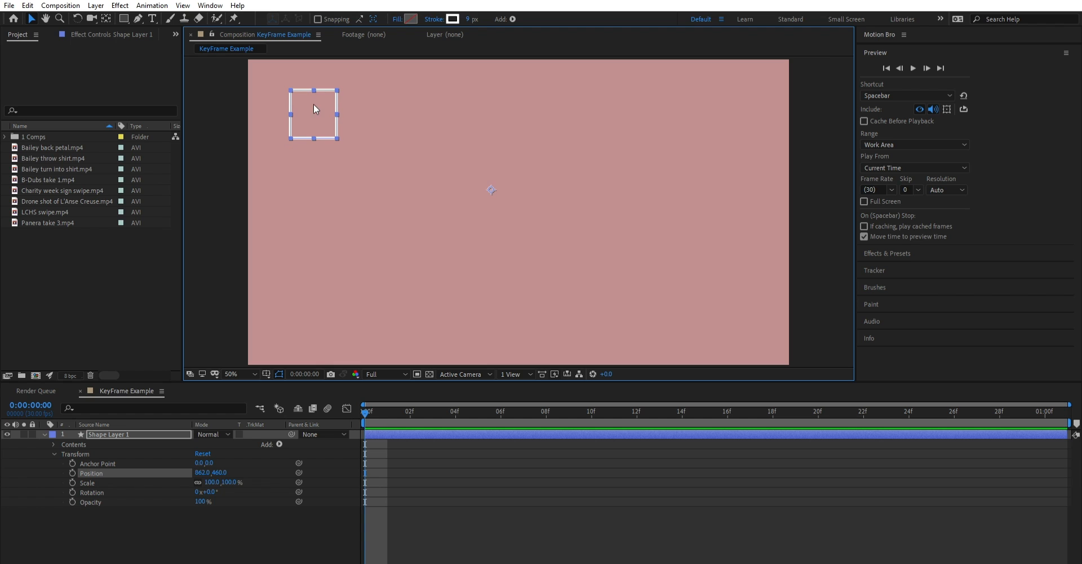
key("alt+shift+p")
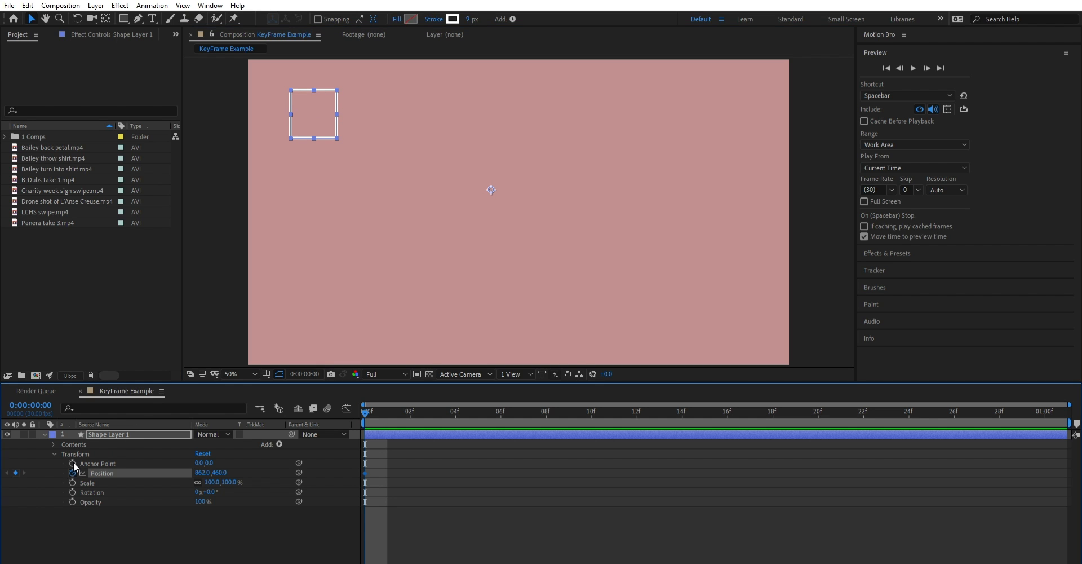
- At the one-second mark, move the square to the lower-right area of the frame to create a second Position keyframe
key("Page_Down")
key("Page_Down")
left_click(367, 410)
left_click_drag(372, 402, 1046, 405)
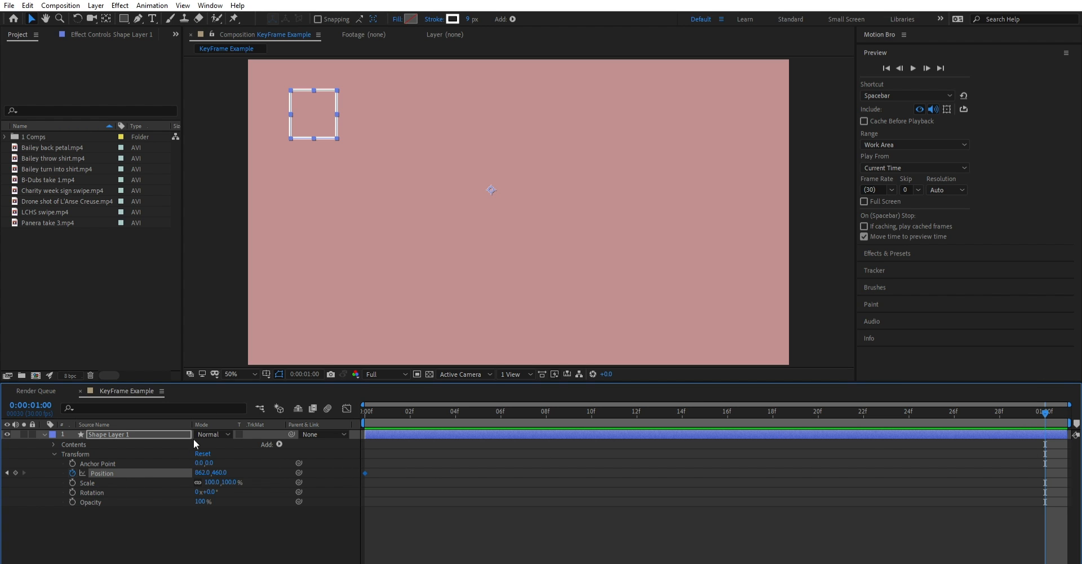
left_click_drag(313, 104, 744, 313)
left_click(1040, 410)
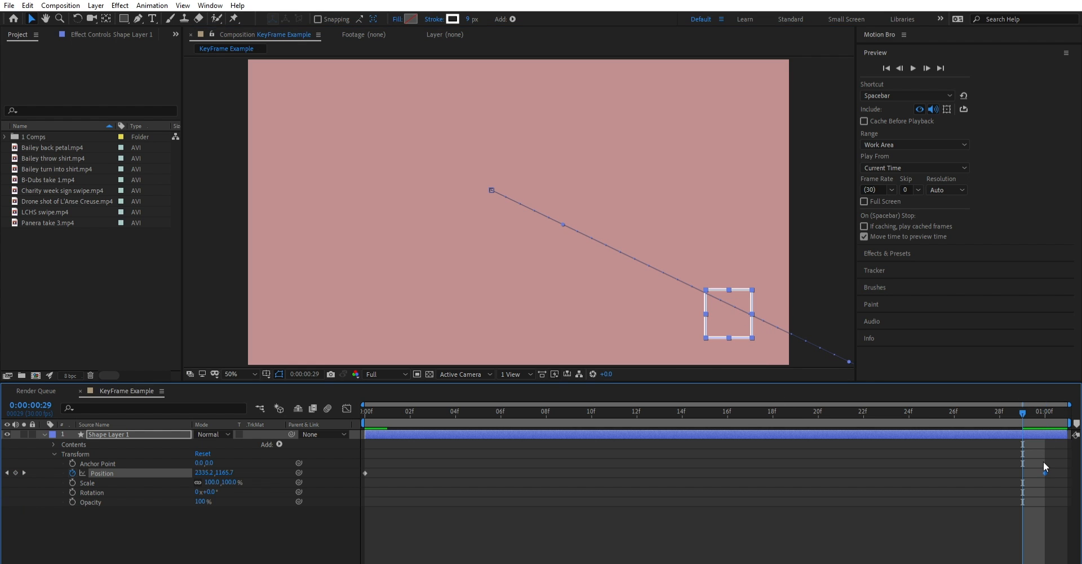
- Play back the square's movement from the start, and undo its second Position keyframe
left_click_drag(1029, 409, 364, 412)
key("space")
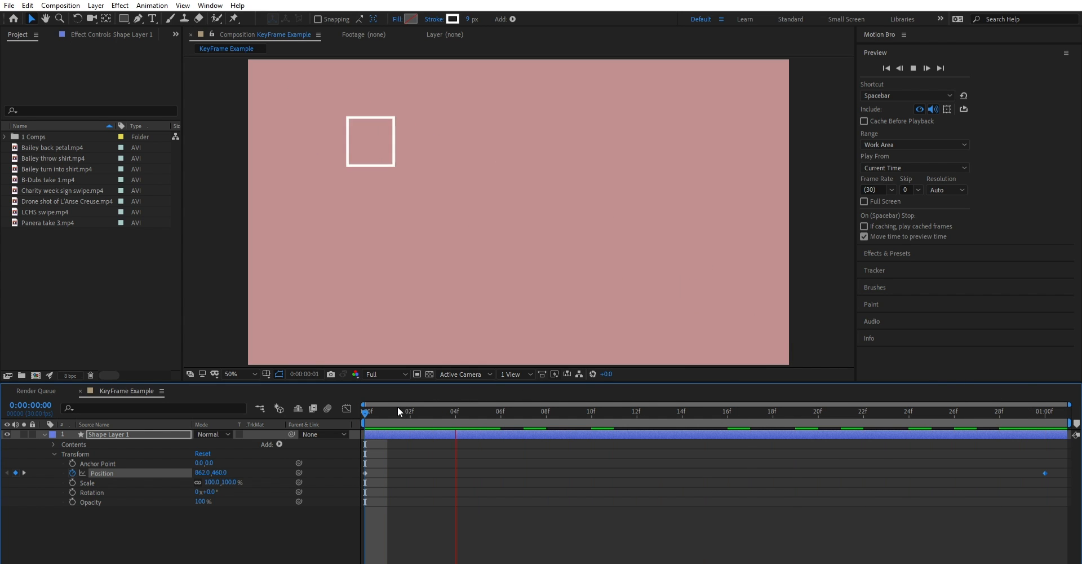
key("space")
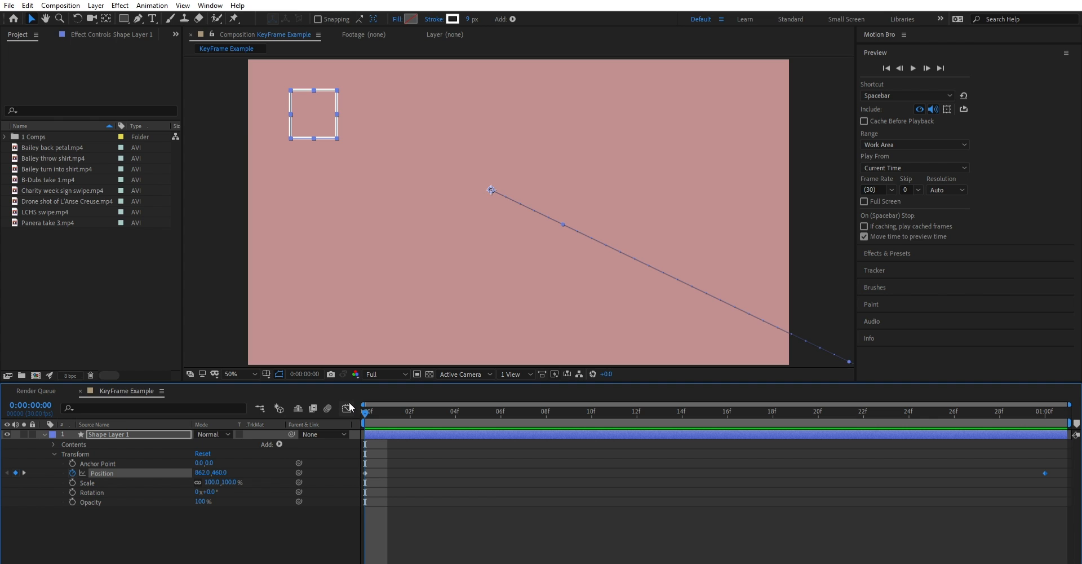
key("ctrl+z")
- At the one-second mark, set the square's Position to 2360, 1185 and play back the movement from the start
mouse_move(1046, 411)
left_mouse_down()
mouse_move(947, 415)
mouse_move(1046, 412)
left_mouse_up()
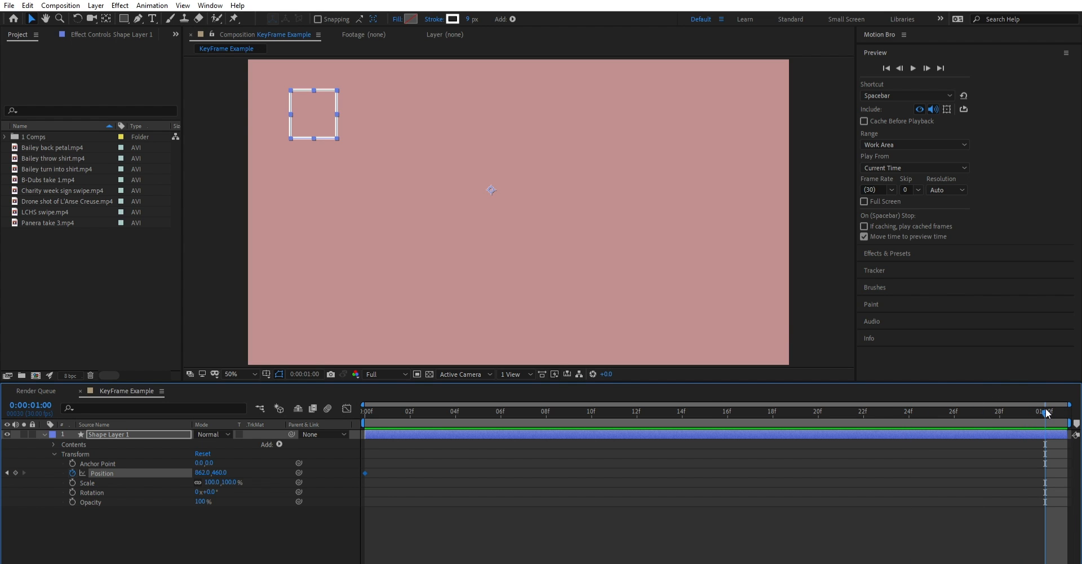
left_click_drag(201, 469, 1057, 458)
left_click_drag(229, 465, 629, 468)
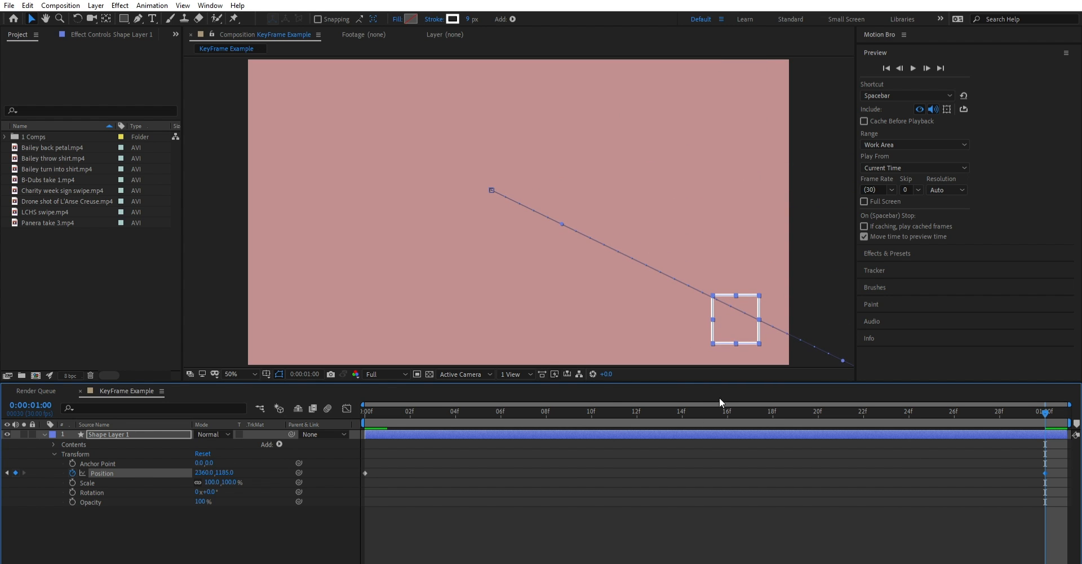
key("space")
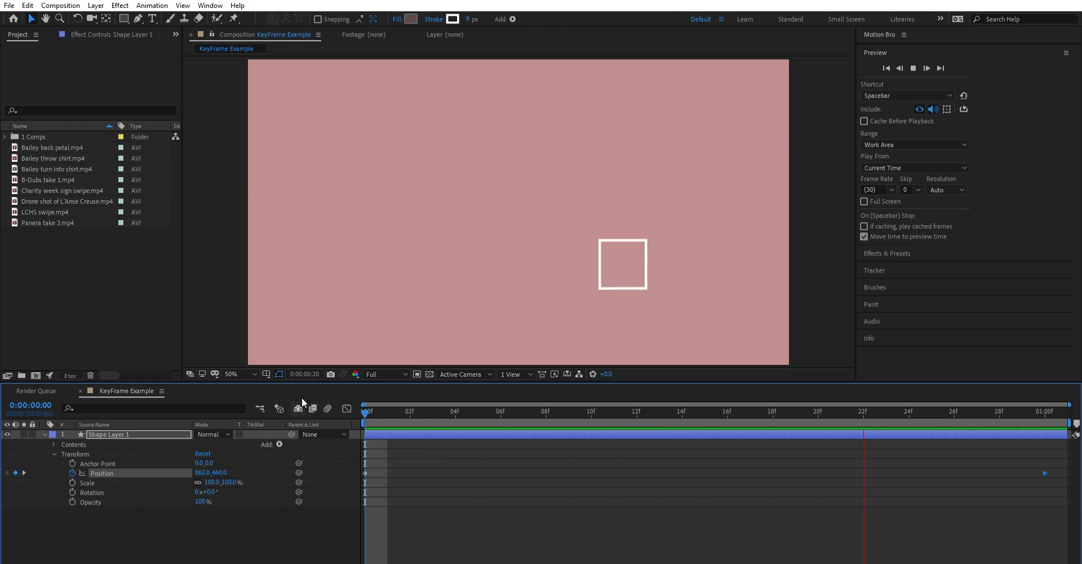
left_click_drag(389, 405, 357, 401)
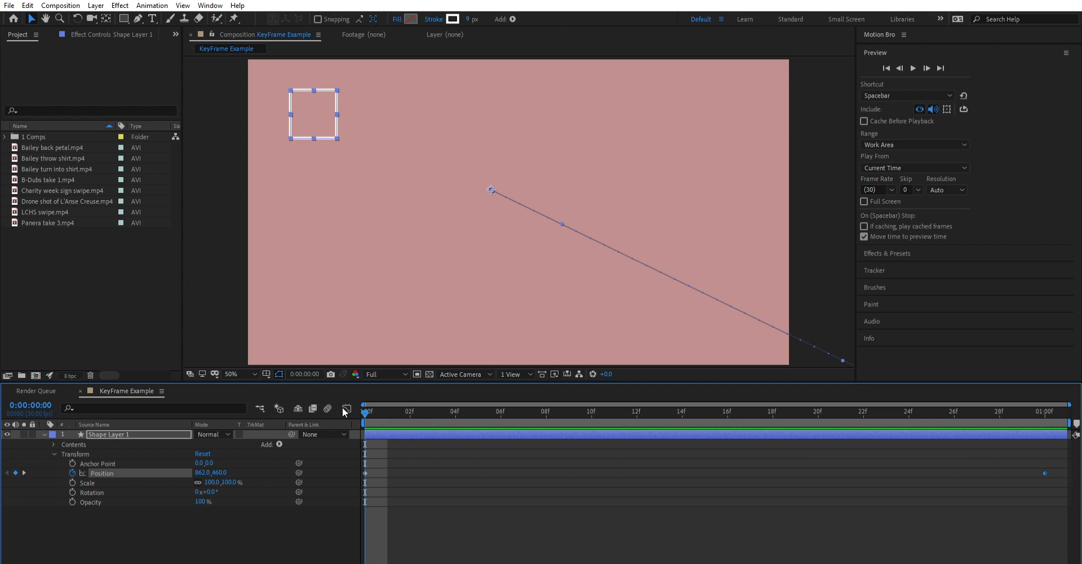
- Add an Opacity keyframe at 100% to the shape layer at the start of the composition
left_click(93, 497)
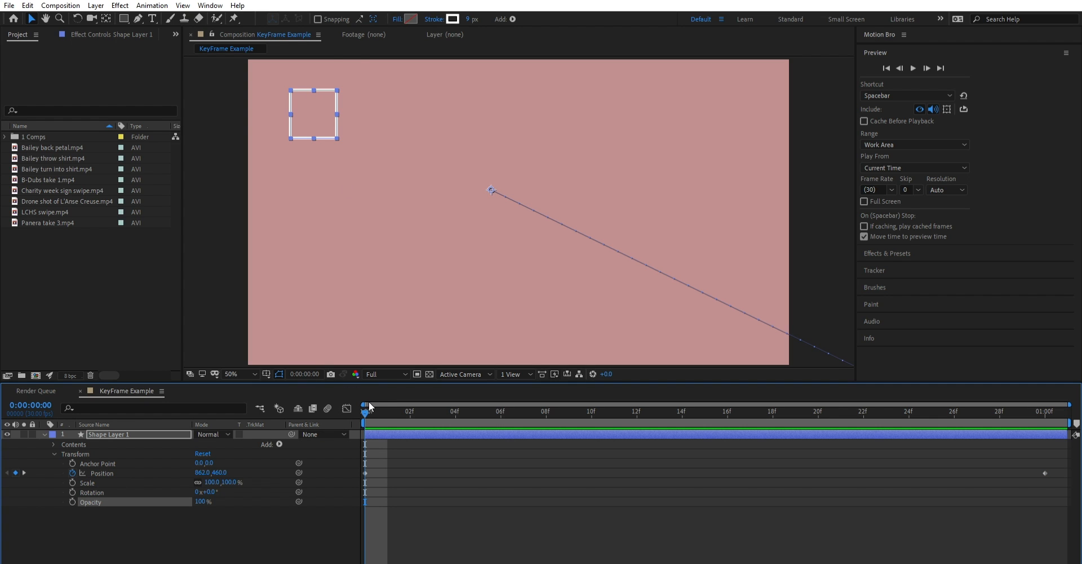
left_click_drag(366, 406, 1045, 412)
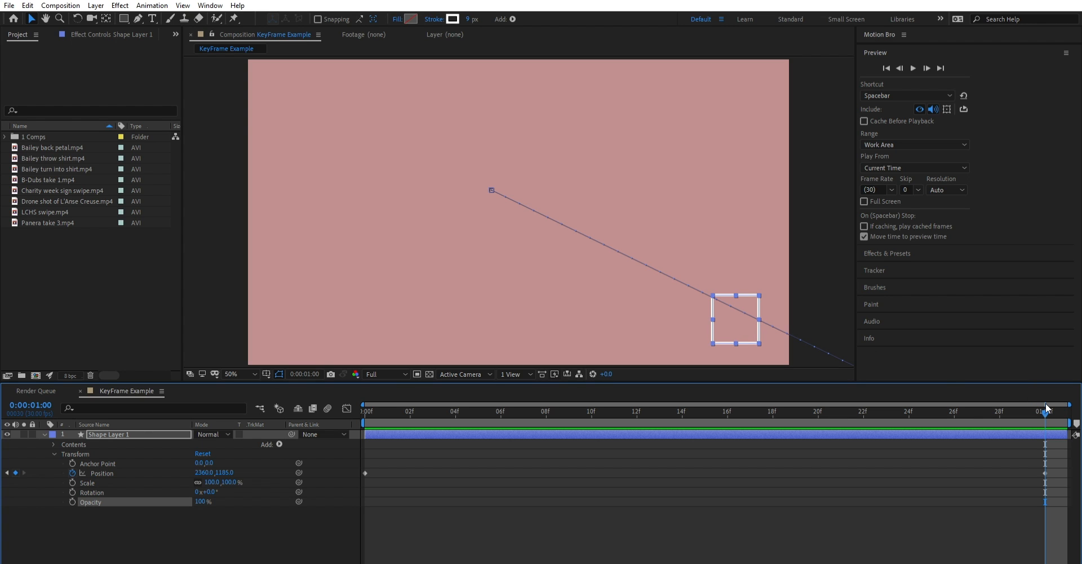
left_click_drag(1046, 407, 366, 408)
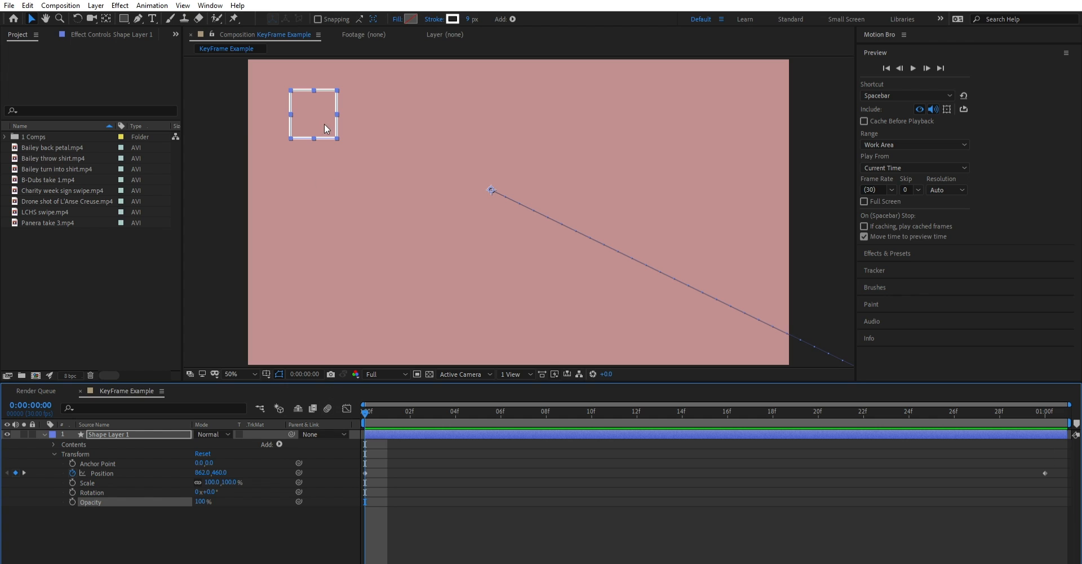
left_click(72, 501)
- Set the shape layer's Opacity to 0% at the one-second mark
left_click_drag(367, 406, 1002, 387)
key("k")
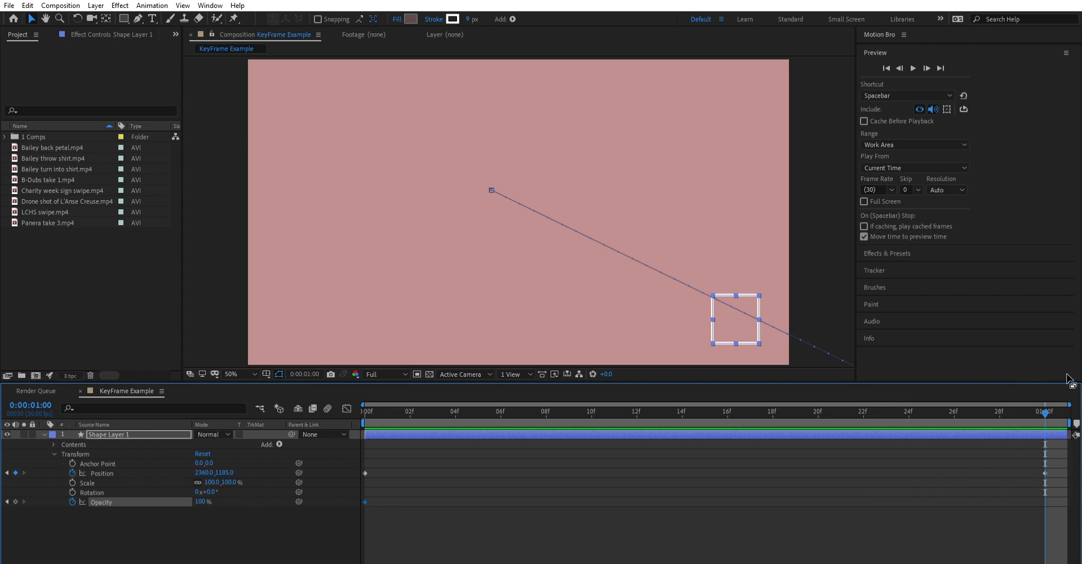
left_click_drag(210, 495, 163, 507)
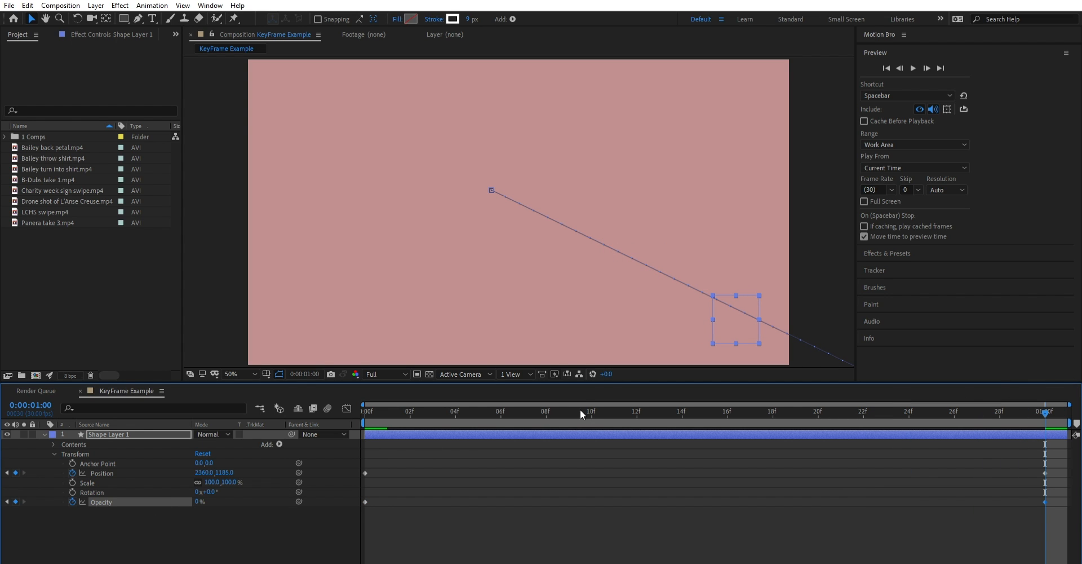
- Play back the square's combined movement and fade-out from the start of the composition
left_click_drag(580, 410, 265, 438)
key("space")
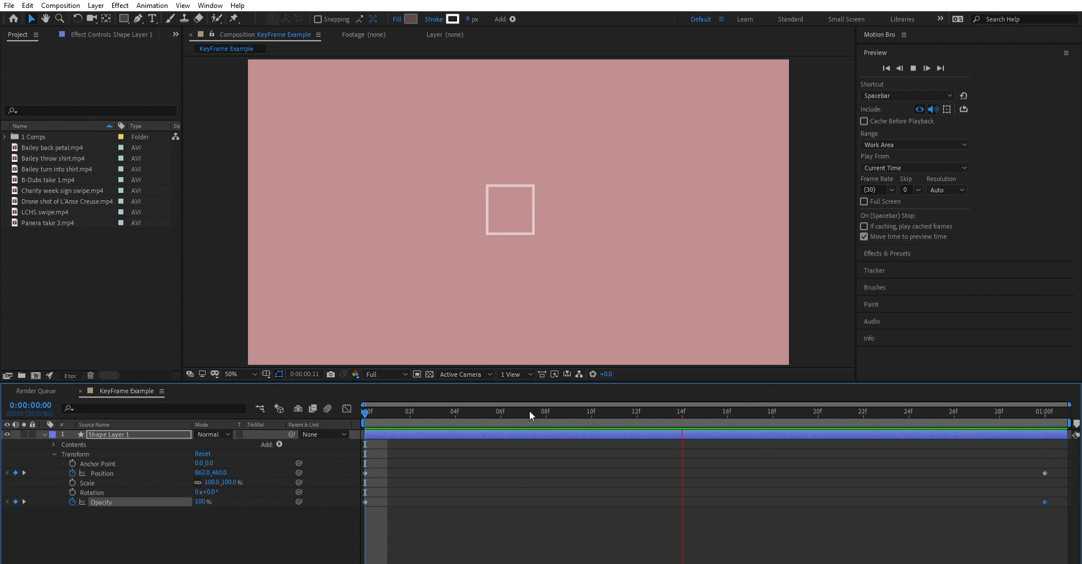
key("space")
left_click_drag(738, 405, 368, 417)
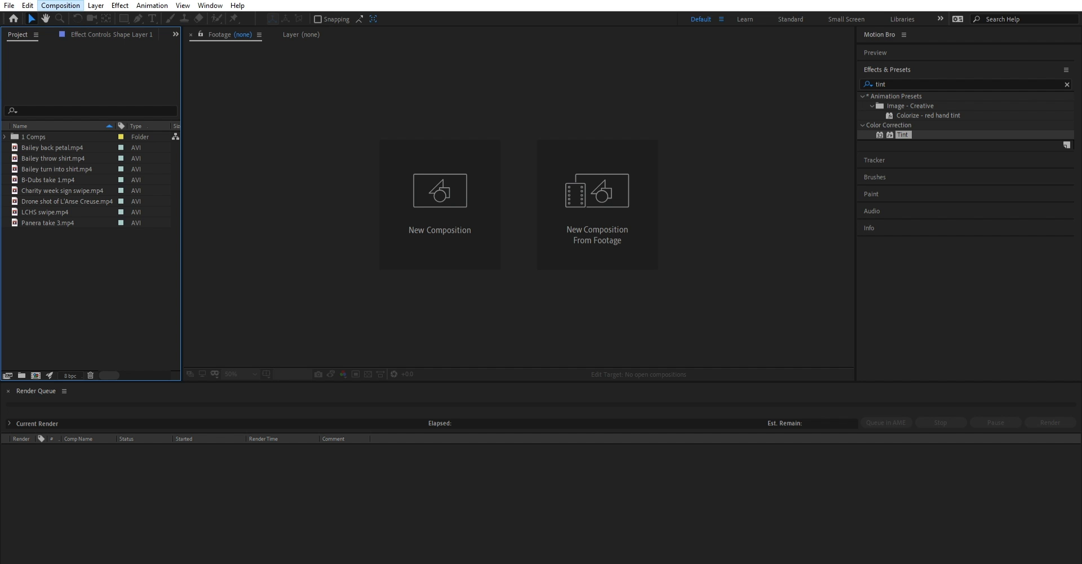
- Create a 1920 x 1080, 30 fps composition named In camera transition with a duration of 10 seconds
left_click(72, 13)
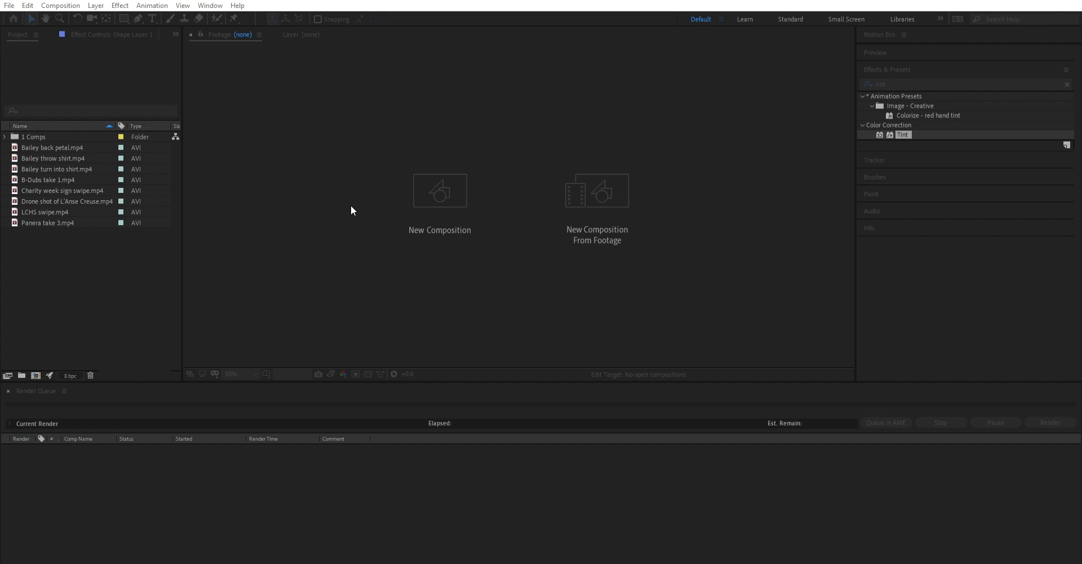
left_click(517, 404)
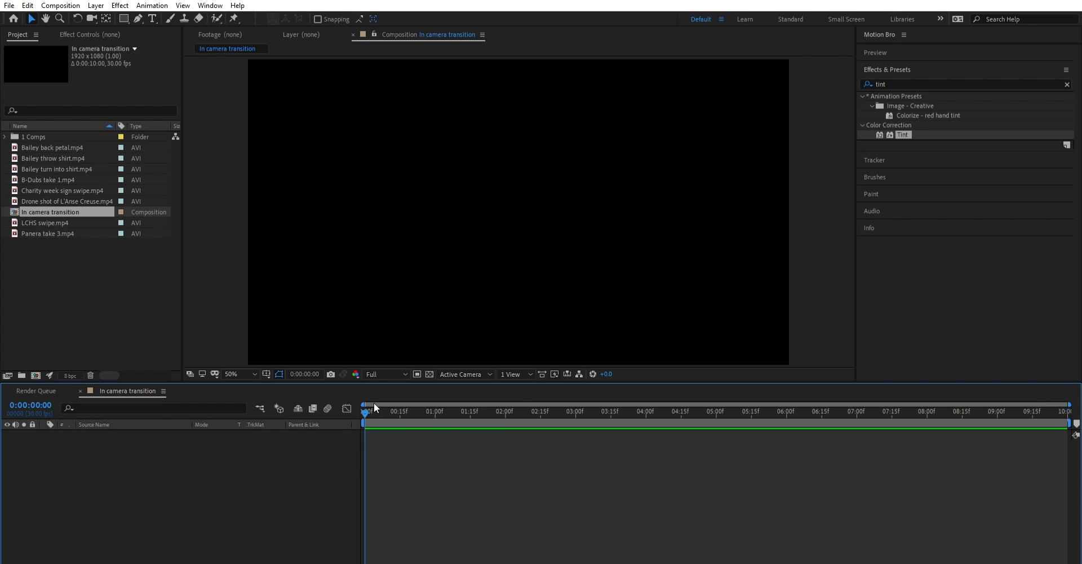
left_click_drag(374, 403, 779, 428)
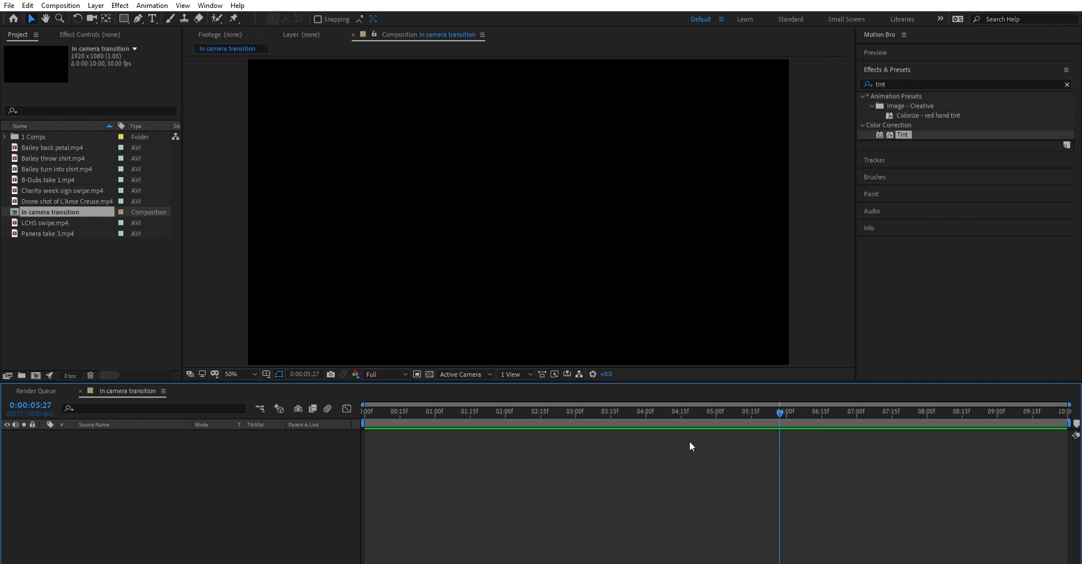
key("Home")
scroll(525, 206, "down", 4)
scroll(521, 211, "up", 4)
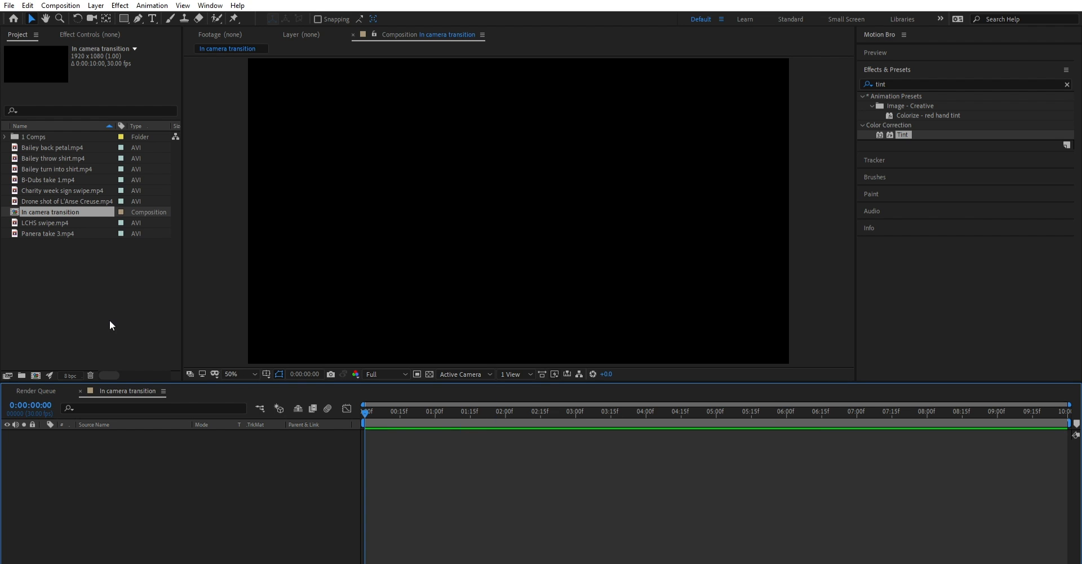
- Look through the imported clips and their thumbnails to pick the opening shot for the transition
left_click(60, 200)
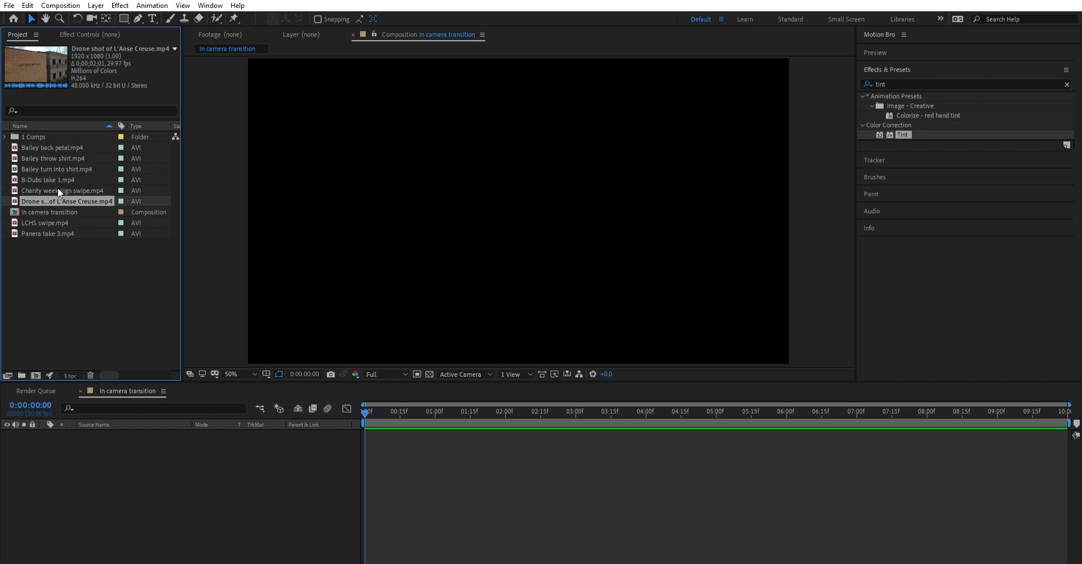
left_click(62, 242)
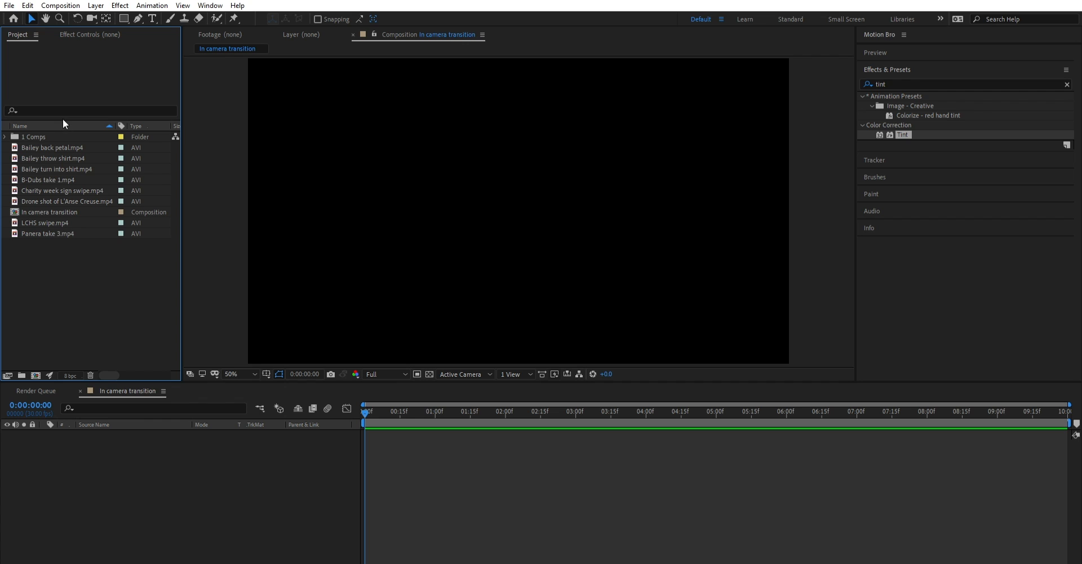
left_click(58, 233)
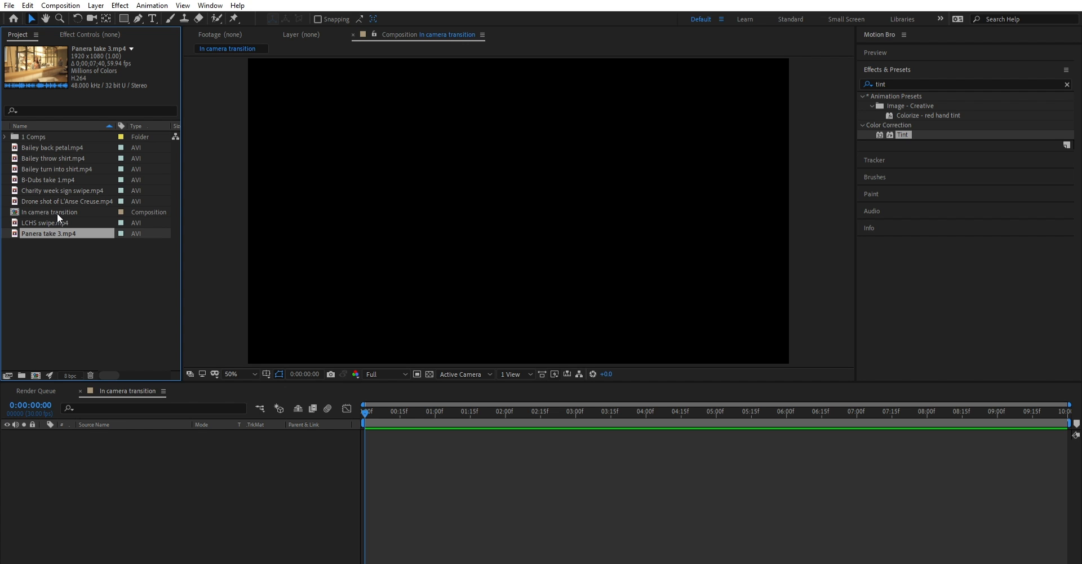
key("Up")
key("Up")
key("Up")
key("Up")
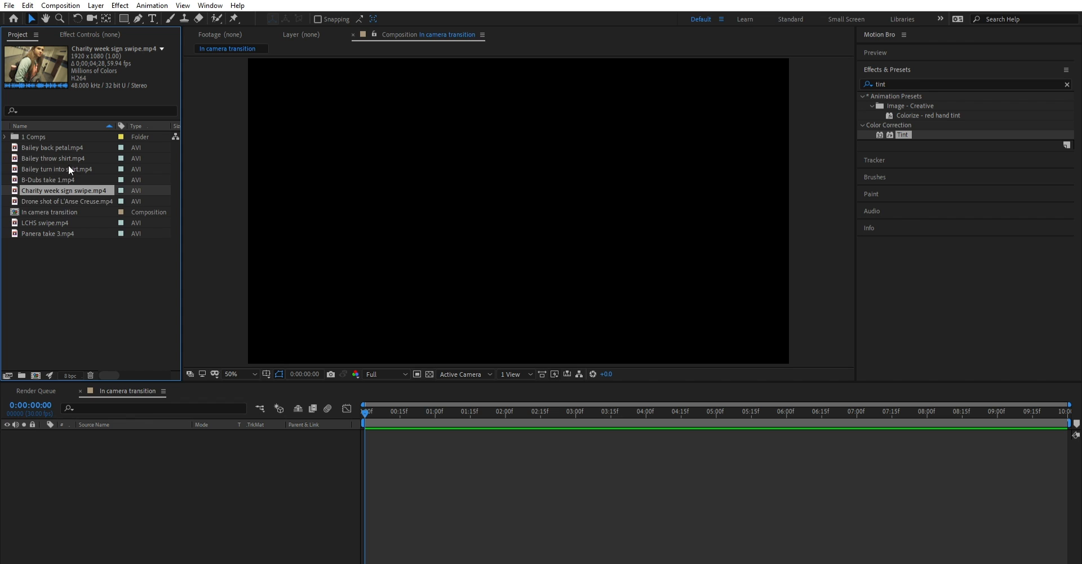
key("Down")
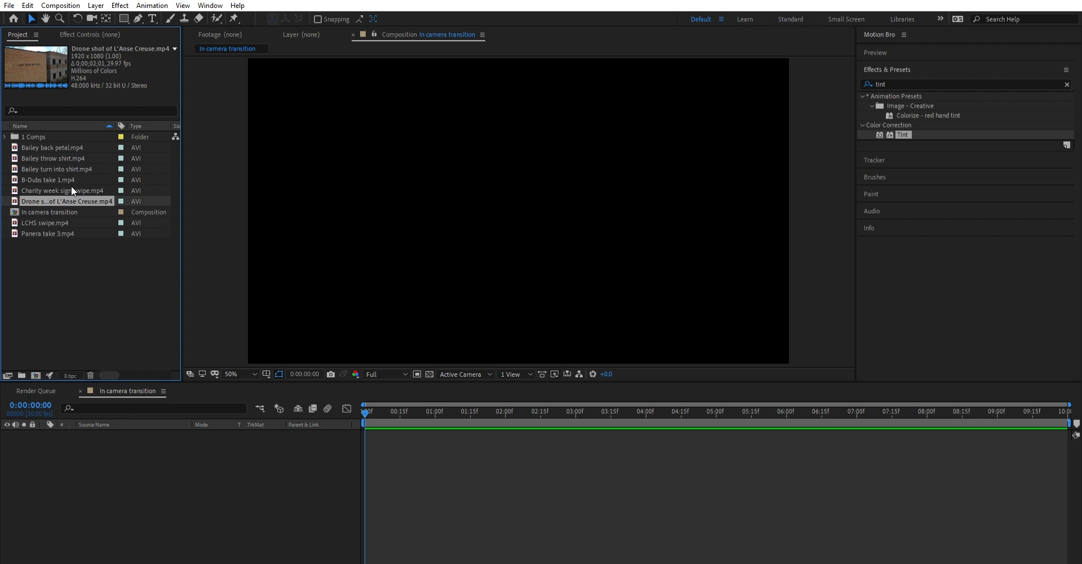
- Add Drone shot of L'Anse Creuse.mp4 to the In camera transition timeline, starting at the beginning
left_click_drag(61, 201, 108, 303)
left_click_drag(120, 442, 240, 444)
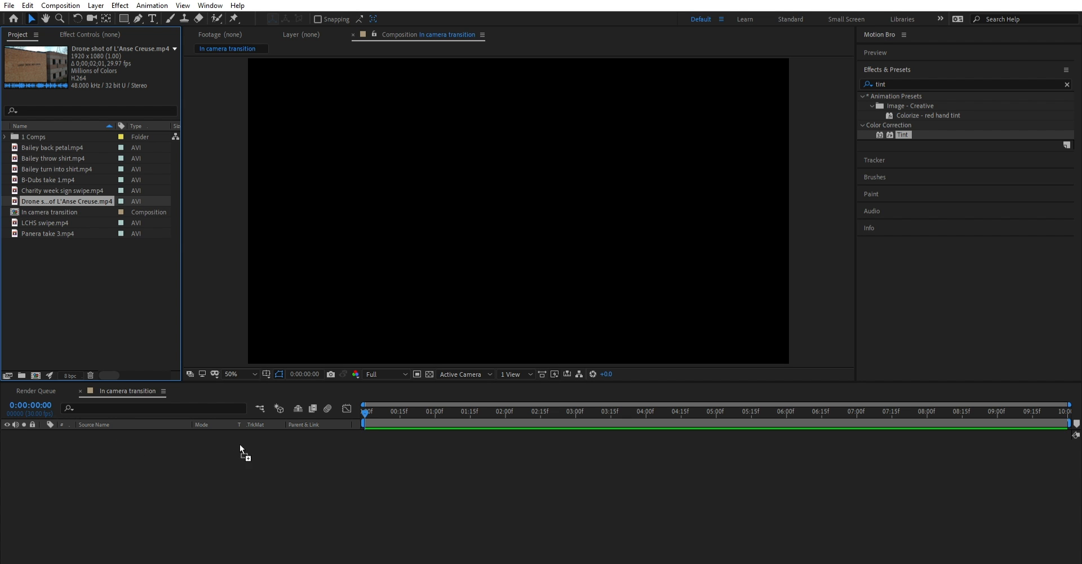
left_click_drag(176, 450, 157, 438)
left_click_drag(368, 418, 329, 414)
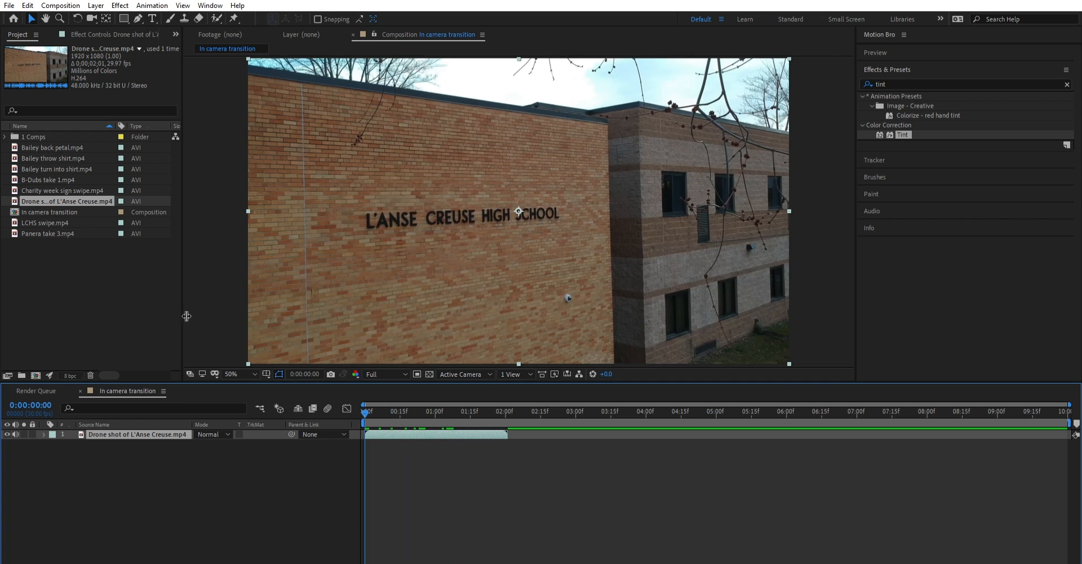
- Add Charity week sign swipe.mp4 and LCHS swipe.mp4 to the timeline, stacking them above the drone shot layer
left_click(55, 187)
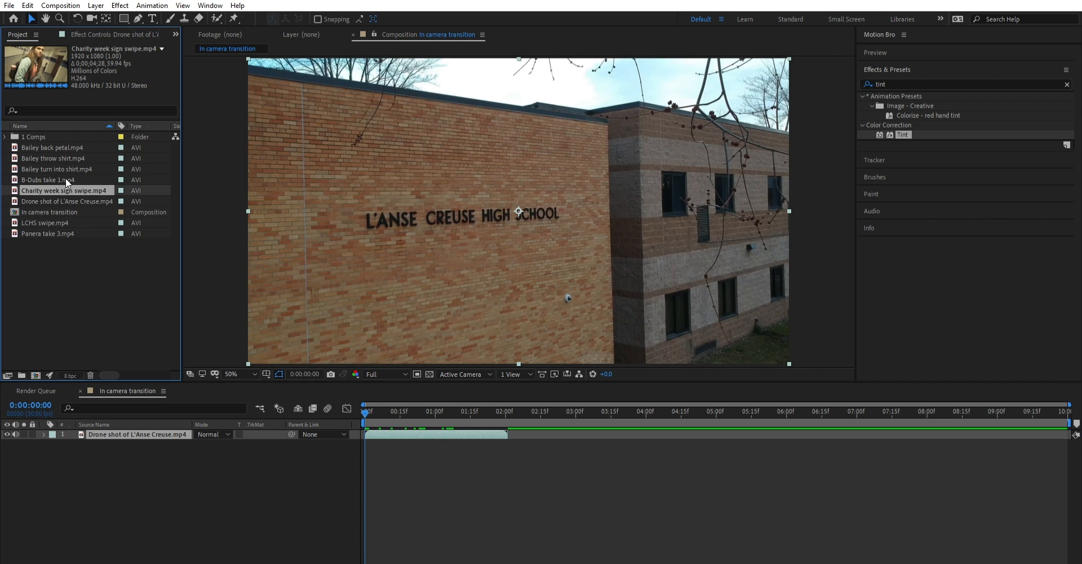
left_click_drag(120, 352, 148, 425)
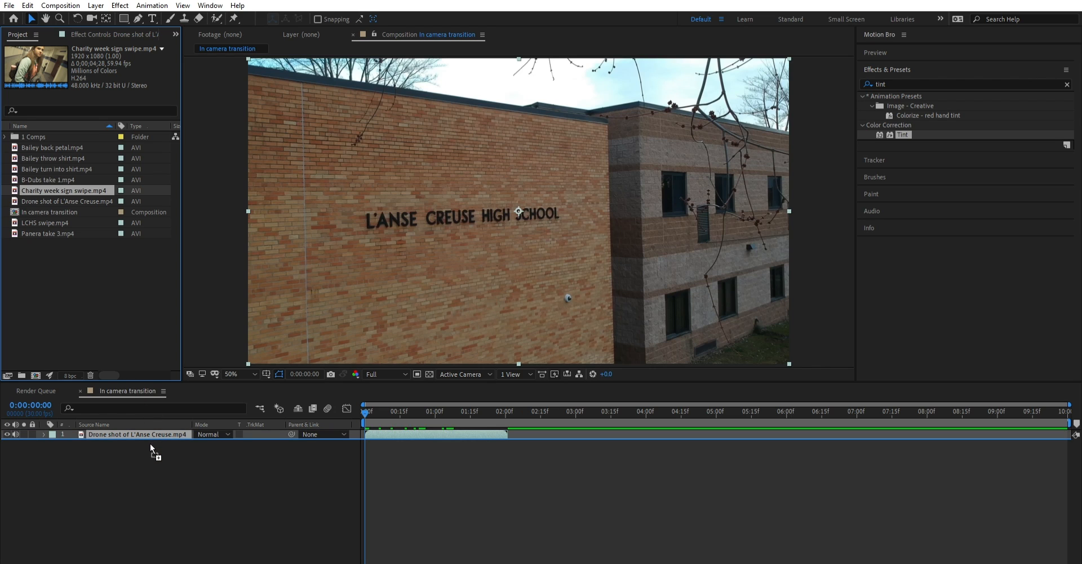
left_click_drag(149, 430, 150, 419)
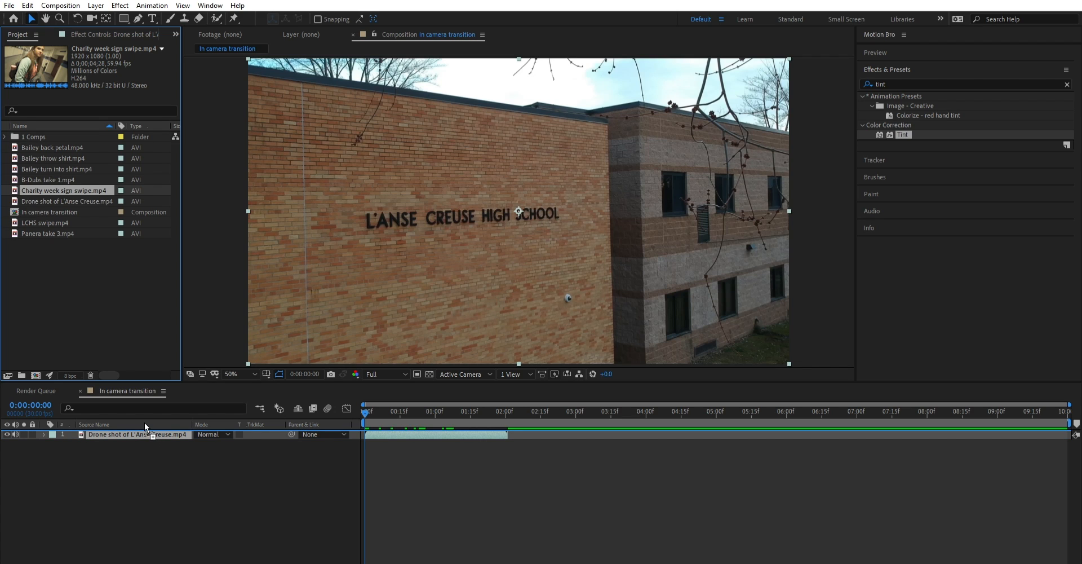
left_click_drag(144, 421, 145, 421)
left_click(45, 223)
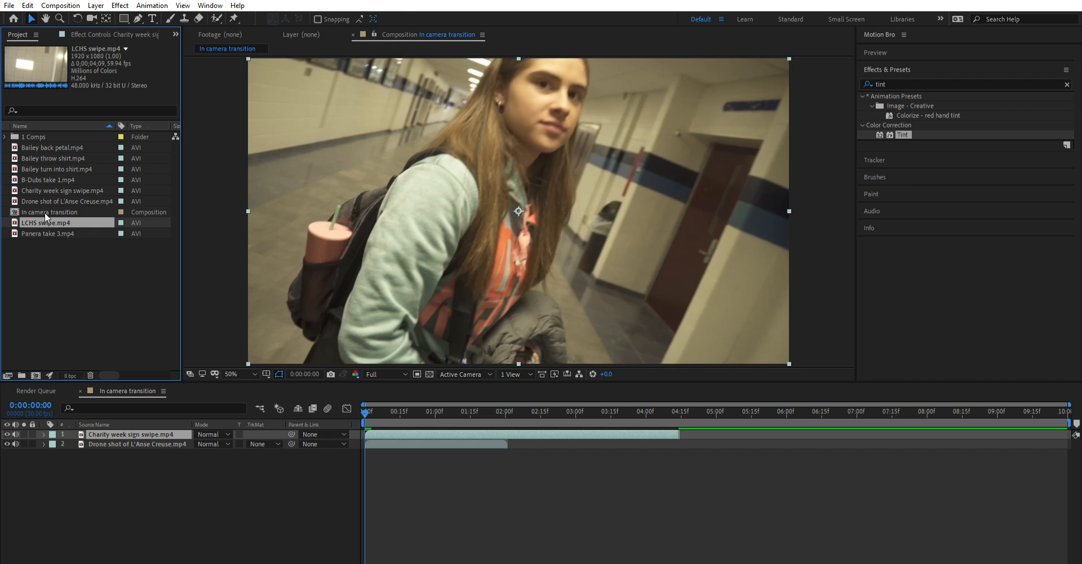
left_click_drag(42, 223, 127, 422)
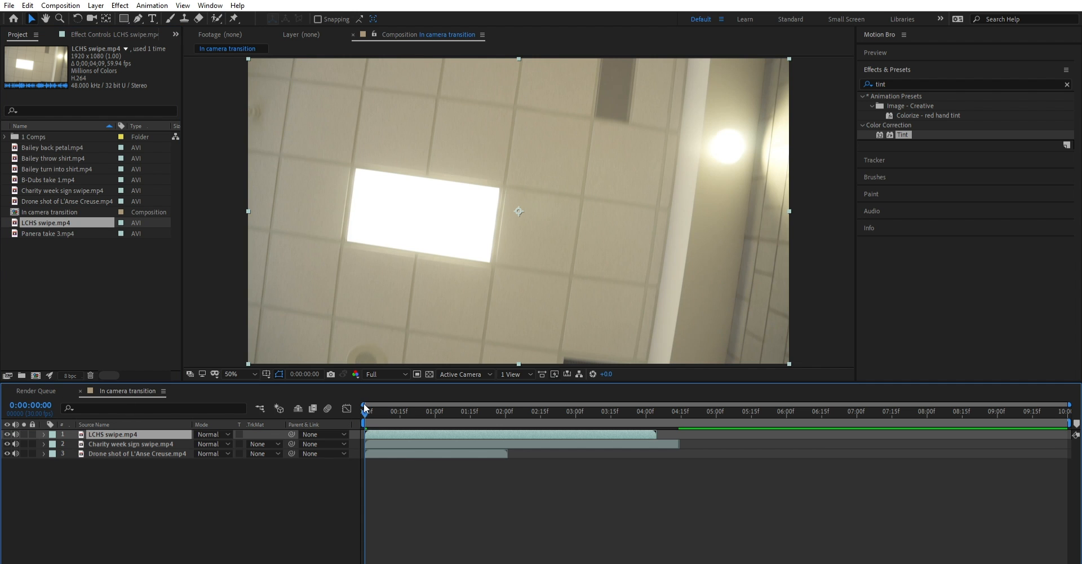
- Scrub through LCHS swipe.mp4, and stagger the two swipe clips with Charity week sign swipe.mp4 starting around 3 seconds and LCHS swipe.mp4 around 4:23
left_click_drag(365, 406, 46, 206)
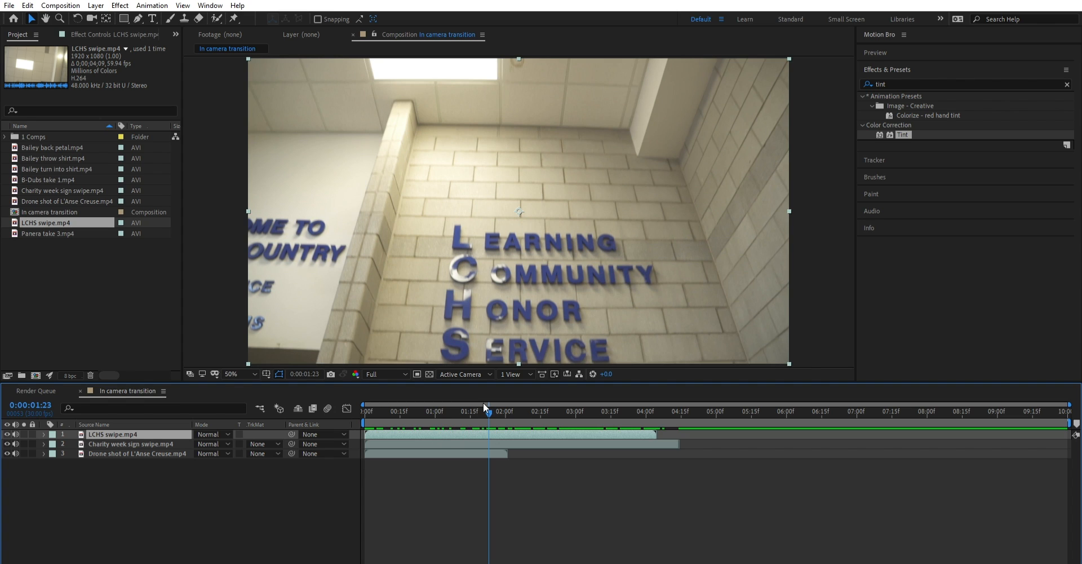
left_click_drag(482, 401, 343, 422)
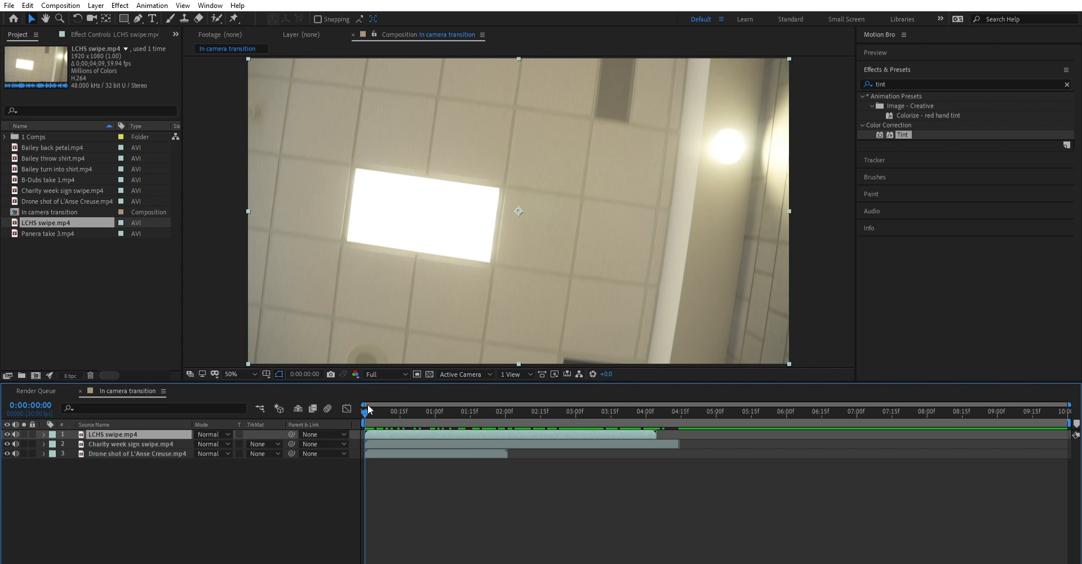
left_click_drag(368, 404, 475, 398)
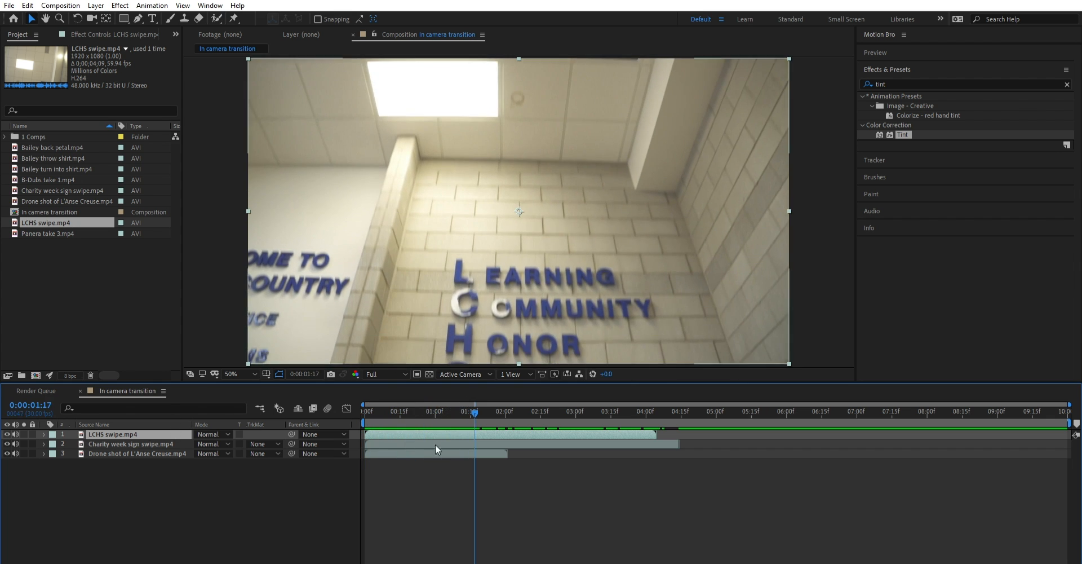
left_click_drag(411, 433, 745, 436)
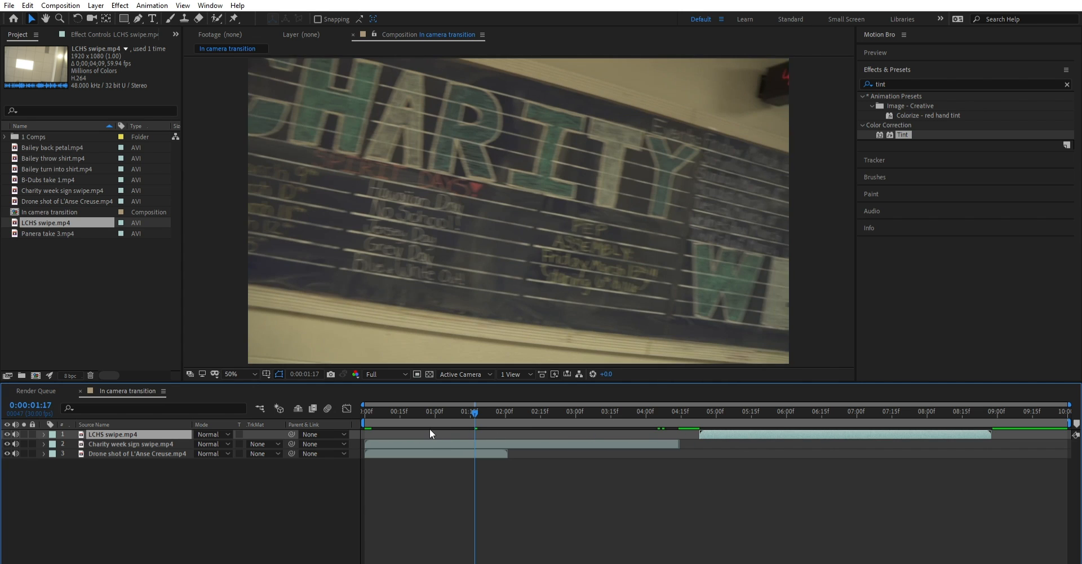
left_click_drag(423, 443, 626, 448)
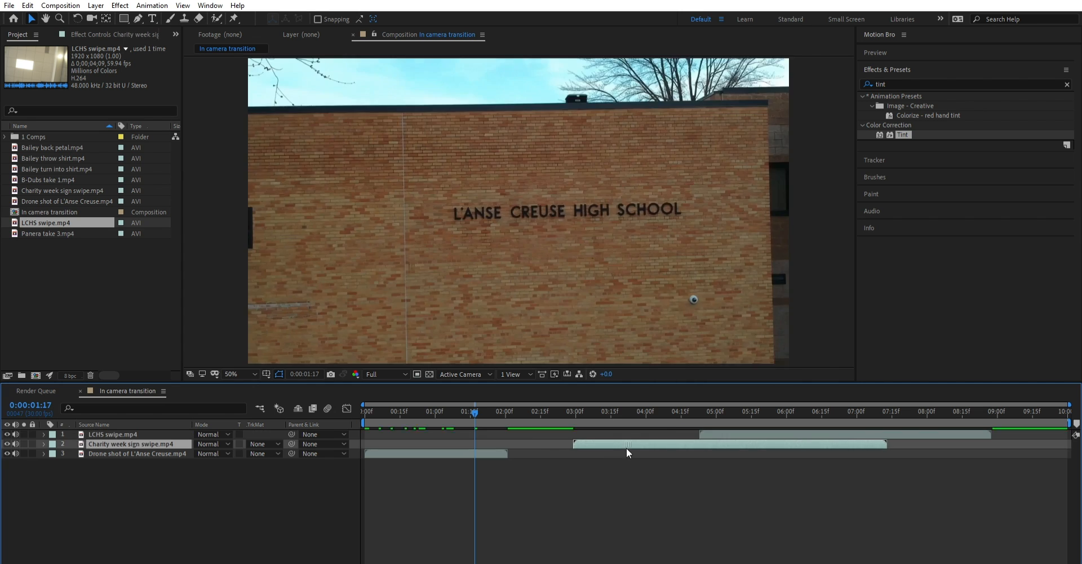
- Align the start of the Charity week sign swipe.mp4 layer with the end of the drone shot at 0:00:02:01
left_click(472, 408)
left_click_drag(472, 407, 408, 399)
left_click_drag(428, 395, 505, 402)
left_click_drag(600, 443, 534, 437)
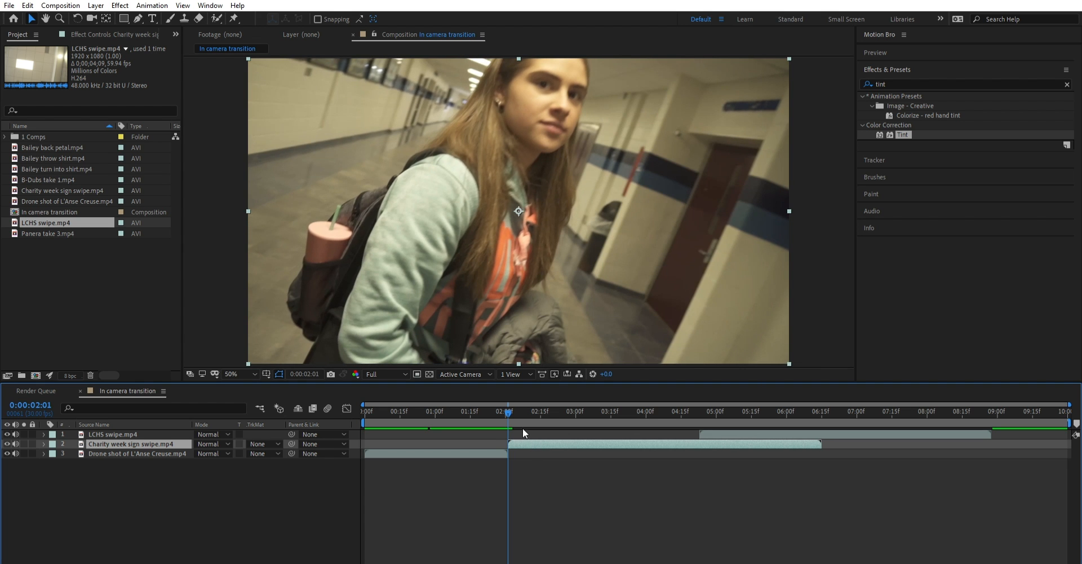
- Play back the cut from the drone shot to the Charity week clip, starting at 0:00:01:02
left_click_drag(506, 399, 437, 399)
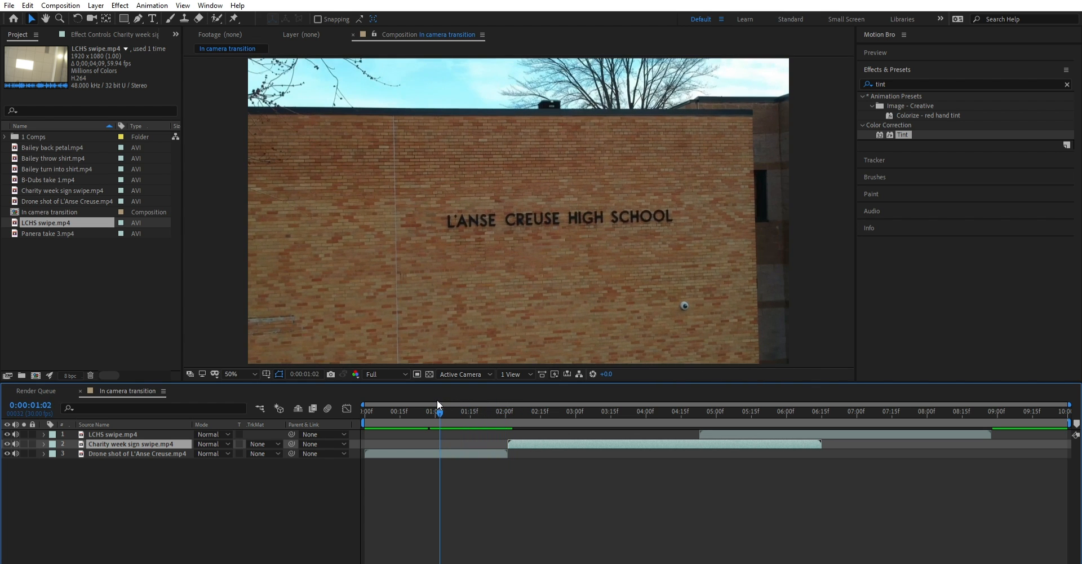
key("space")
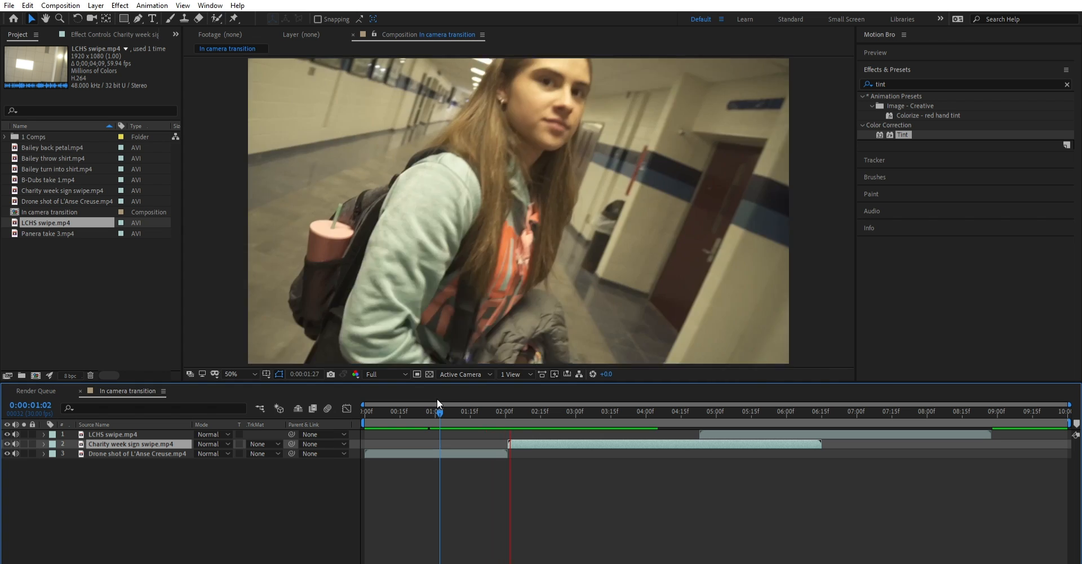
key("space")
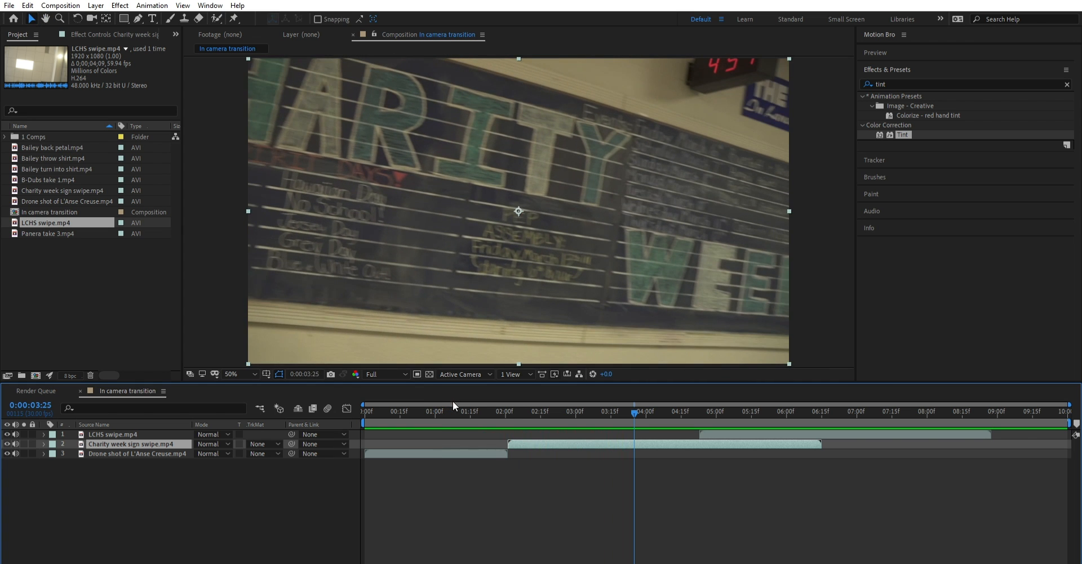
- Try trimming the start of the Charity week sign swipe.mp4 layer to 0:00:02:16, and restore its full length
left_click_drag(517, 405, 544, 414)
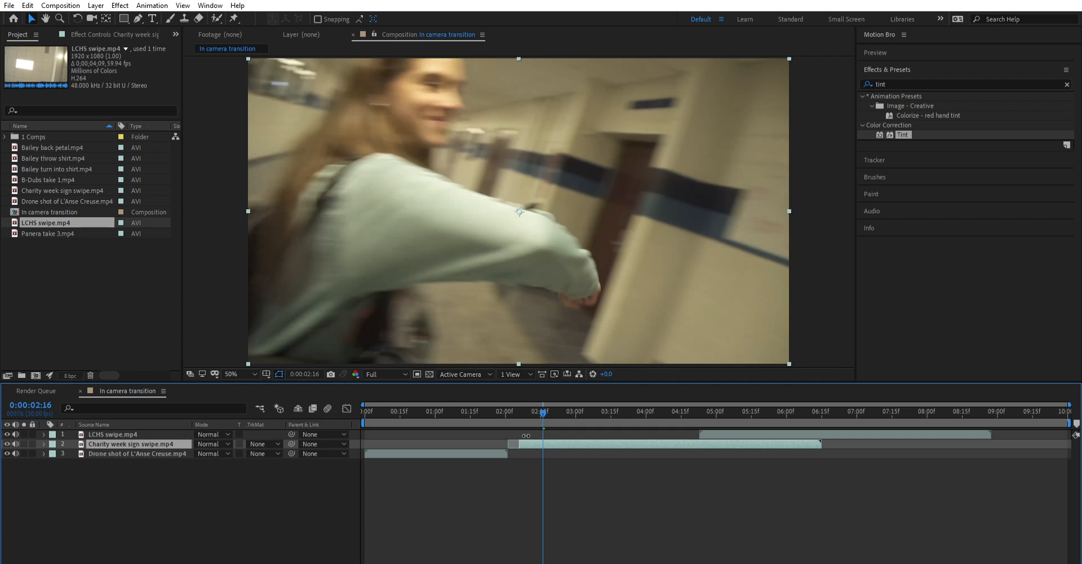
left_click_drag(511, 434, 544, 402)
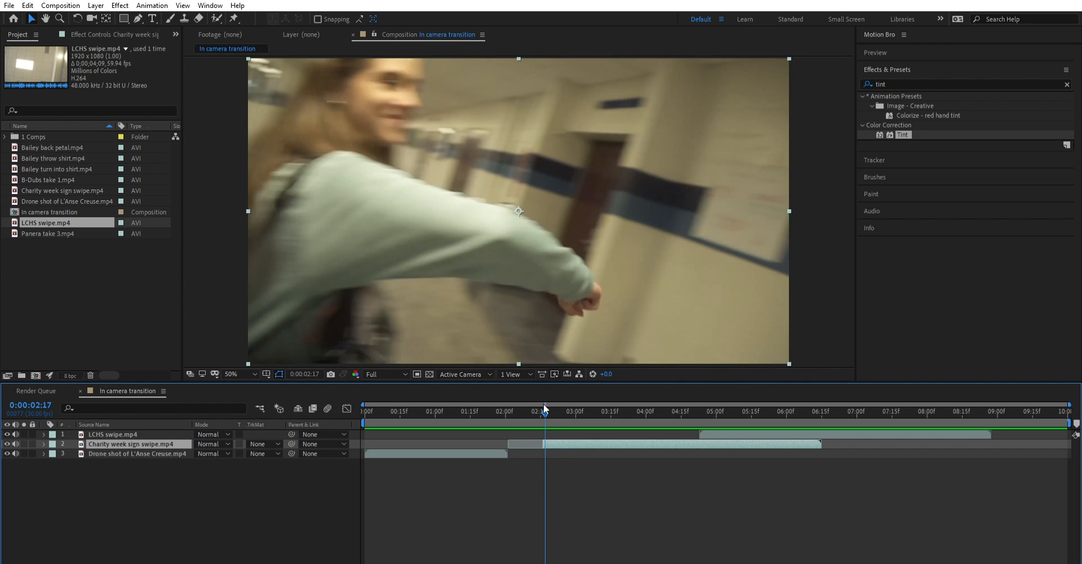
left_click_drag(543, 444, 508, 440)
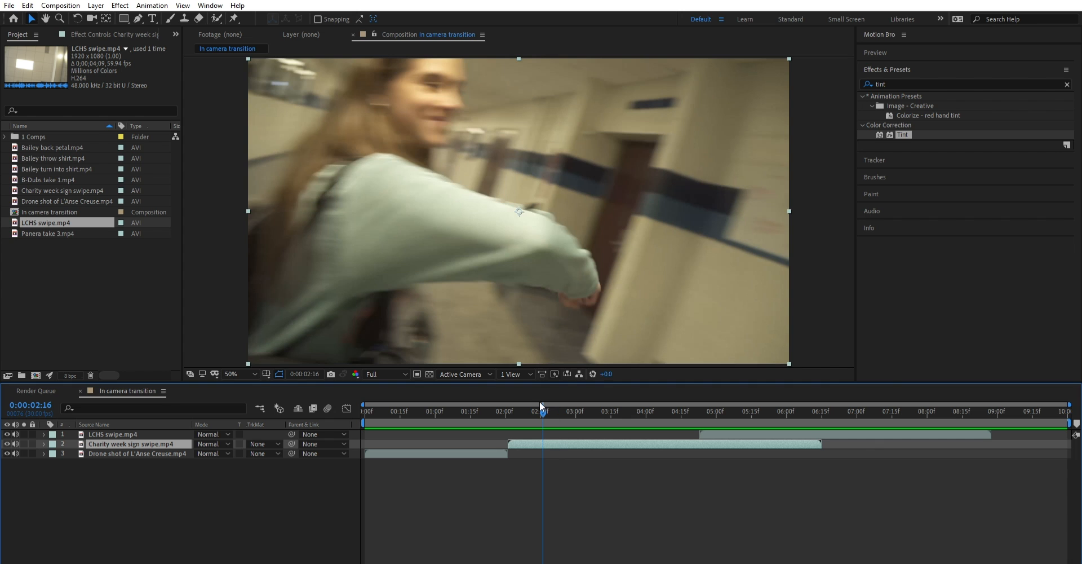
- Split the Charity week sign swipe.mp4 layer at 0:00:02:16 and delete the piece before the split
left_click_drag(539, 401, 540, 401)
key("ctrl+shift+d")
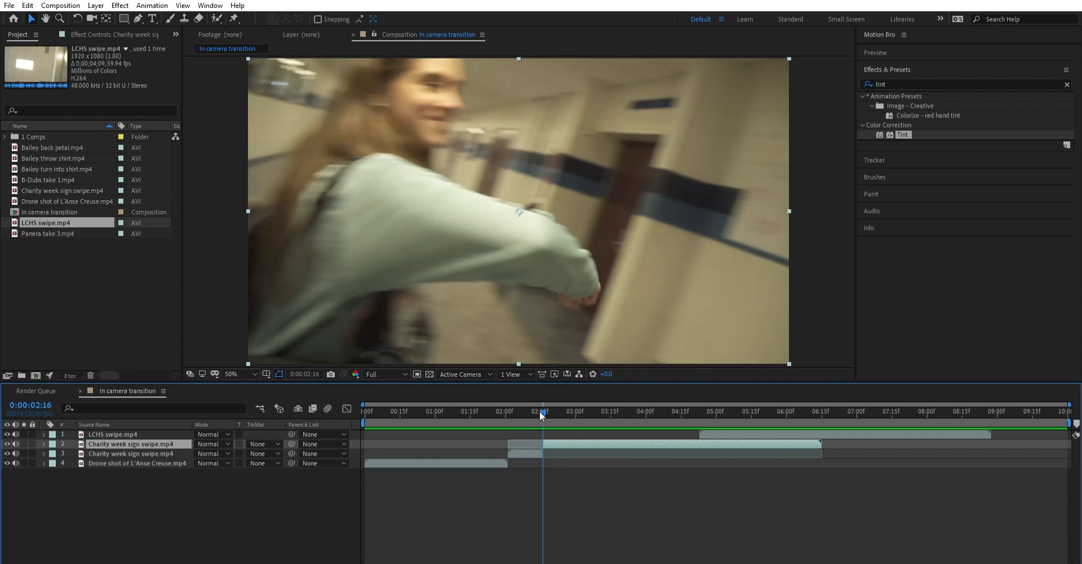
left_click_drag(536, 411, 504, 411)
left_click(532, 441)
key("Delete")
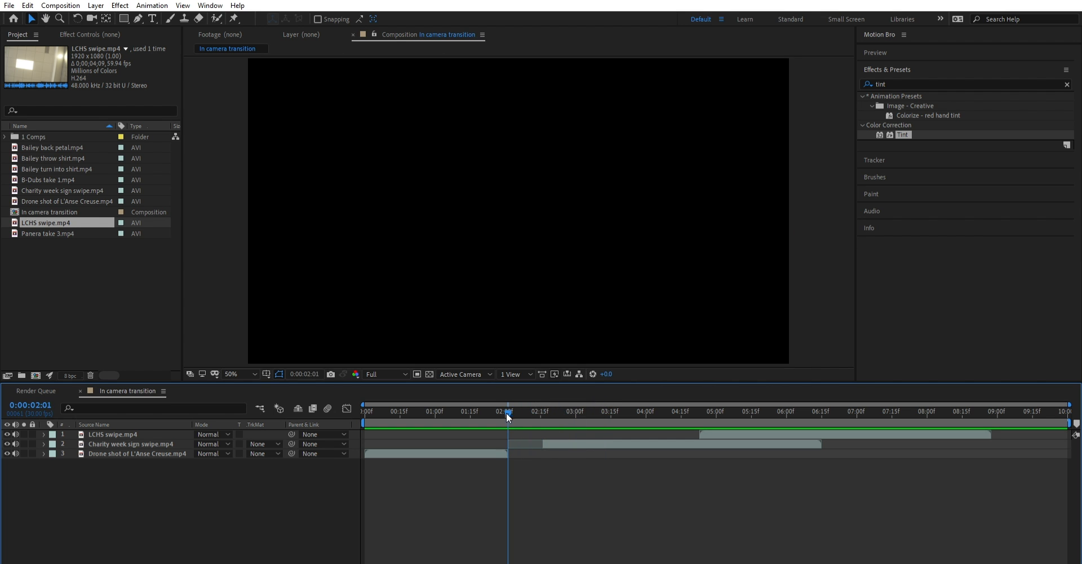
- Move the trimmed Charity week clip against the end of the drone shot at 0:00:02:01 and play back the cut
left_click_drag(551, 443, 449, 401)
key("space")
key("space")
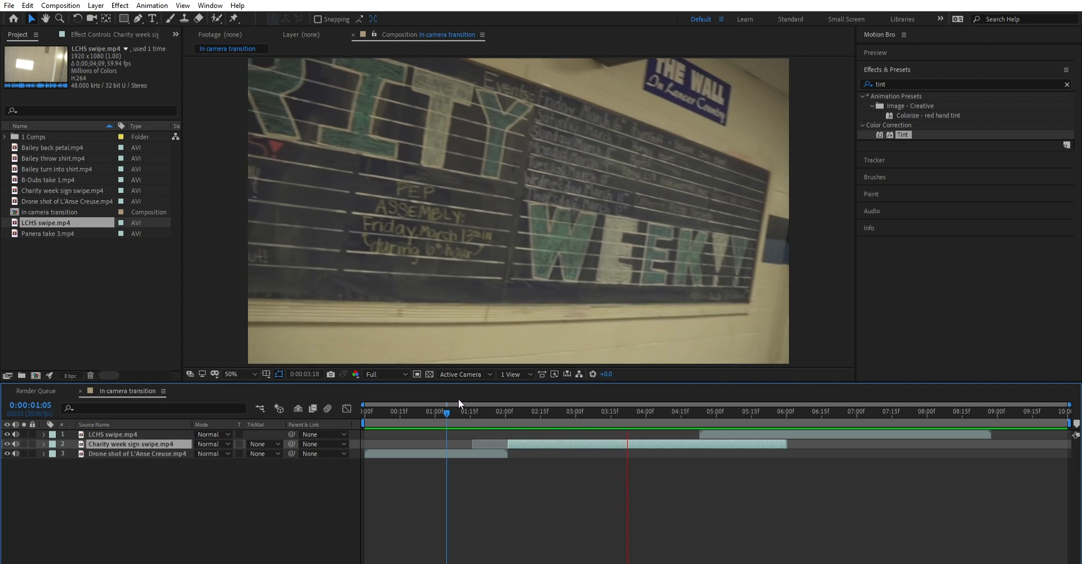
left_click(505, 408)
key("space")
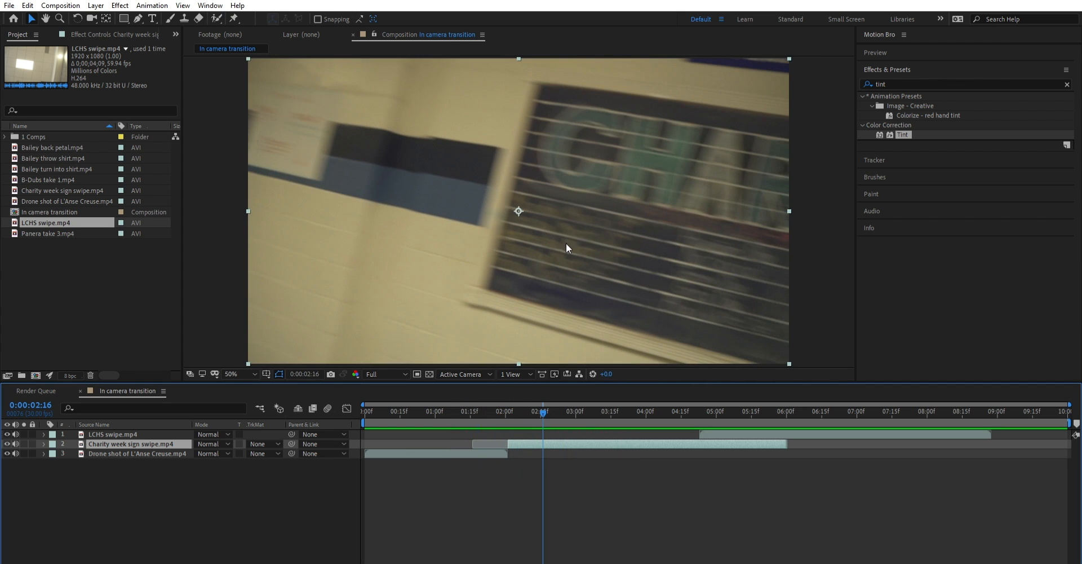
left_click_drag(535, 404, 488, 412)
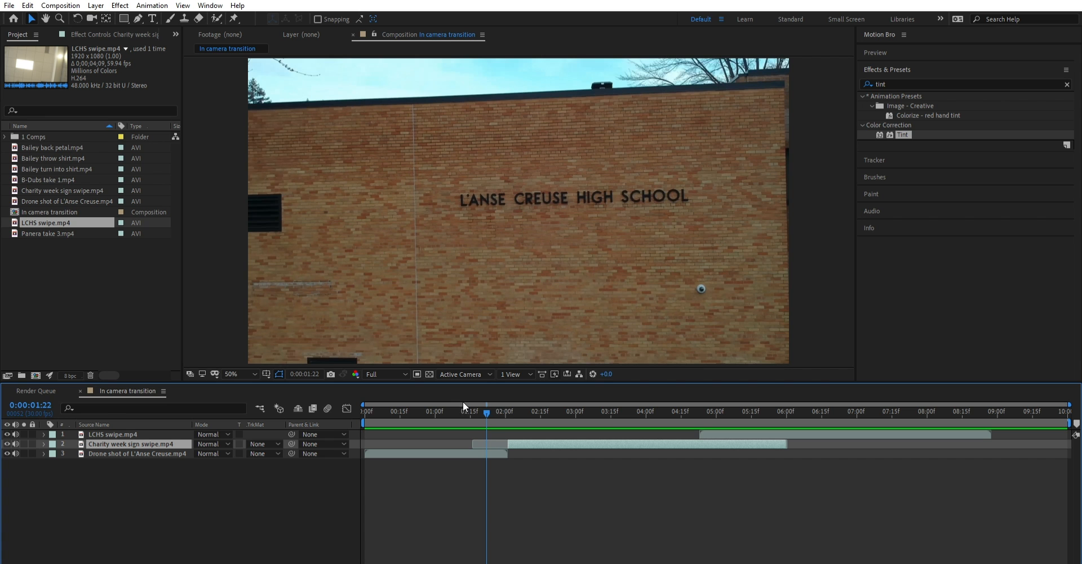
key("space")
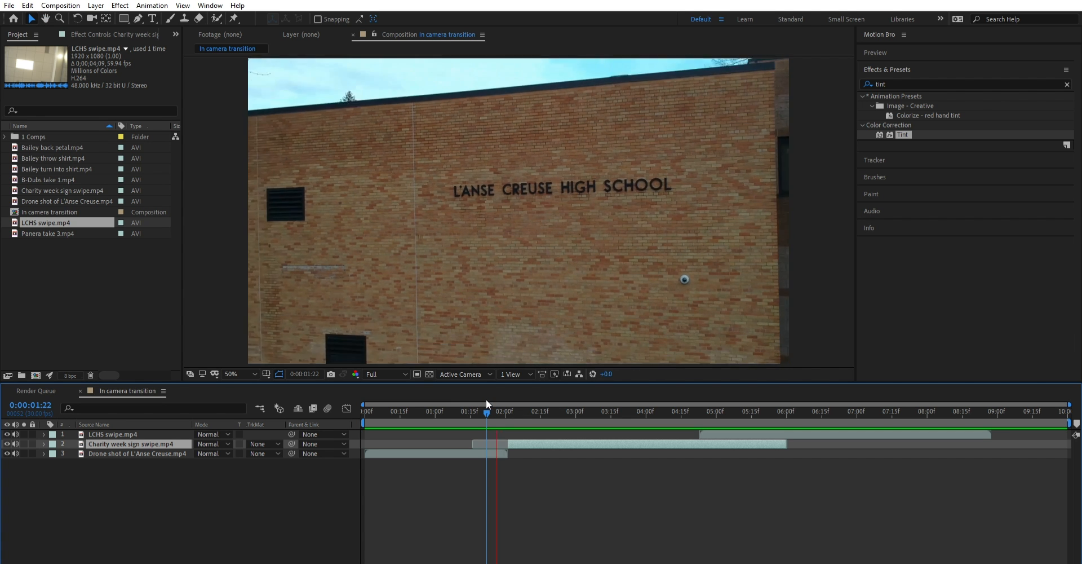
key("space")
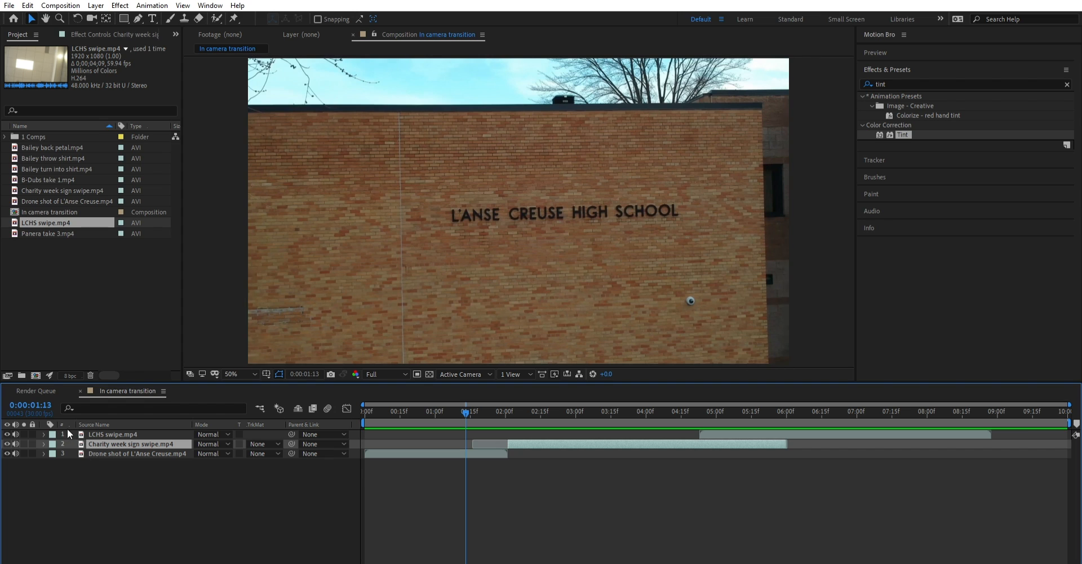
- Mute the audio of all three clip layers in the In camera transition timeline
left_click_drag(99, 468, 105, 422)
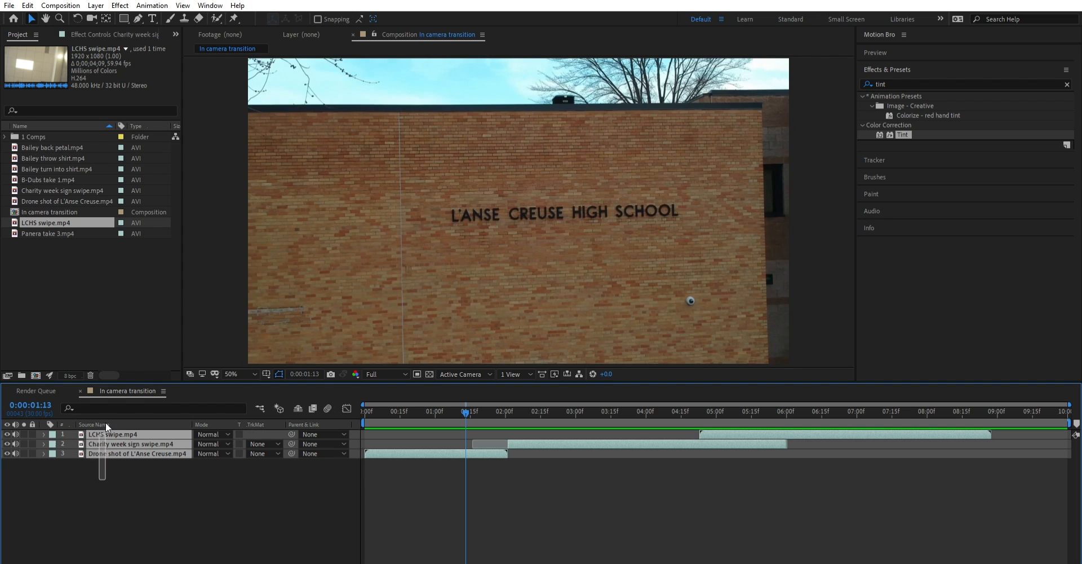
left_click(126, 465)
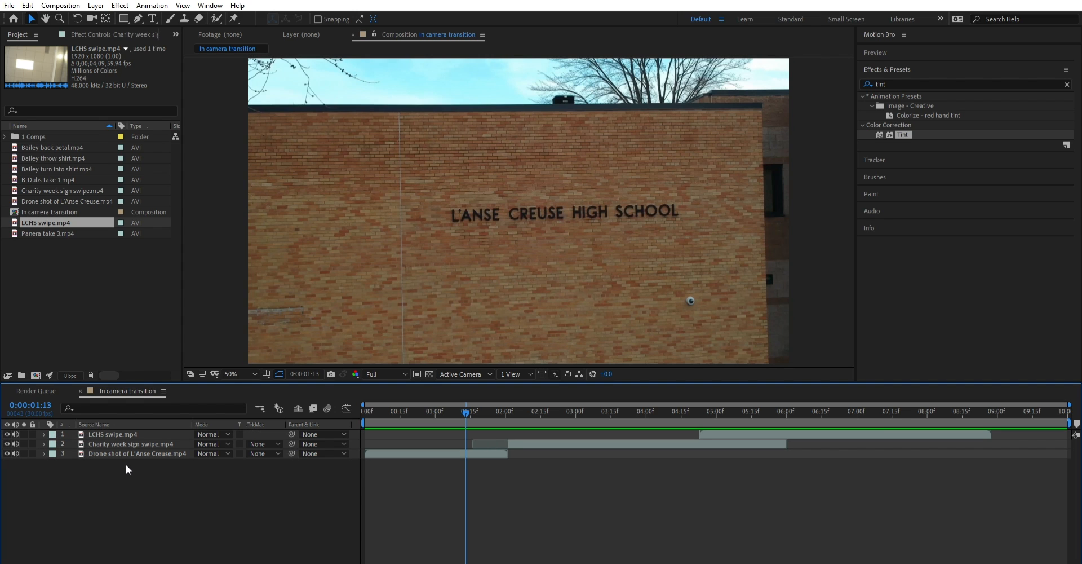
key("ctrl+a")
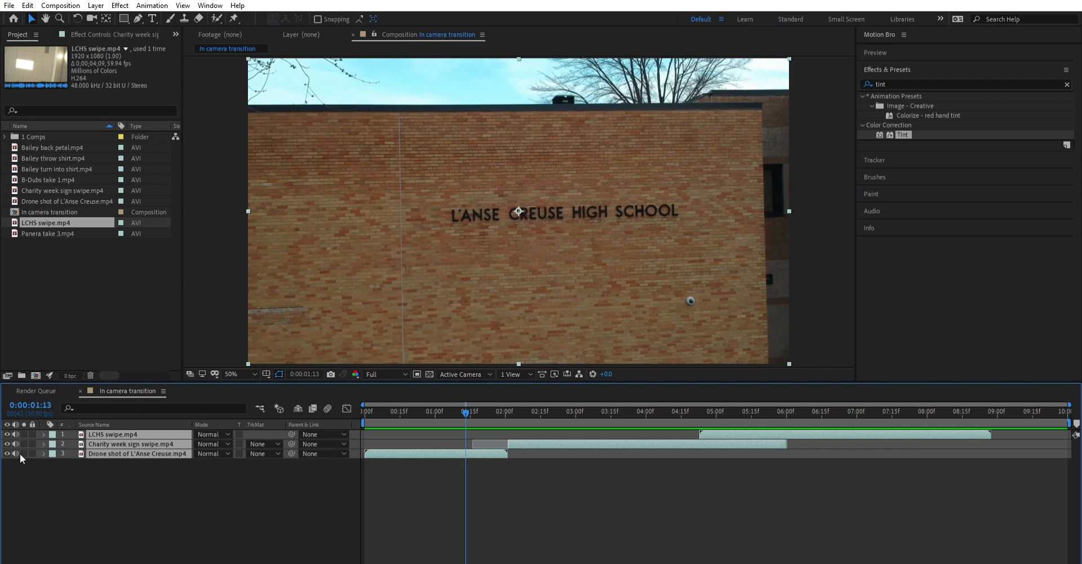
left_click(16, 423)
left_click(194, 488)
- Move the LCHS swipe.mp4 layer to start where the Charity week clip ends, and play back the cut from 0:00:05:17
left_click_drag(466, 405, 644, 392)
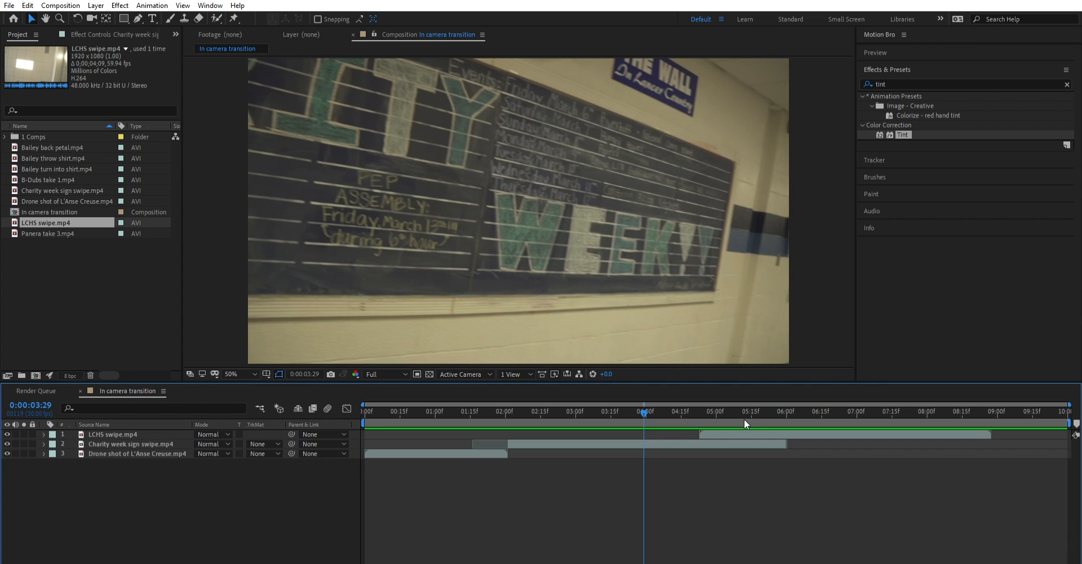
left_click_drag(745, 434, 871, 434)
left_click_drag(646, 399, 731, 397)
left_click_drag(853, 424, 756, 399)
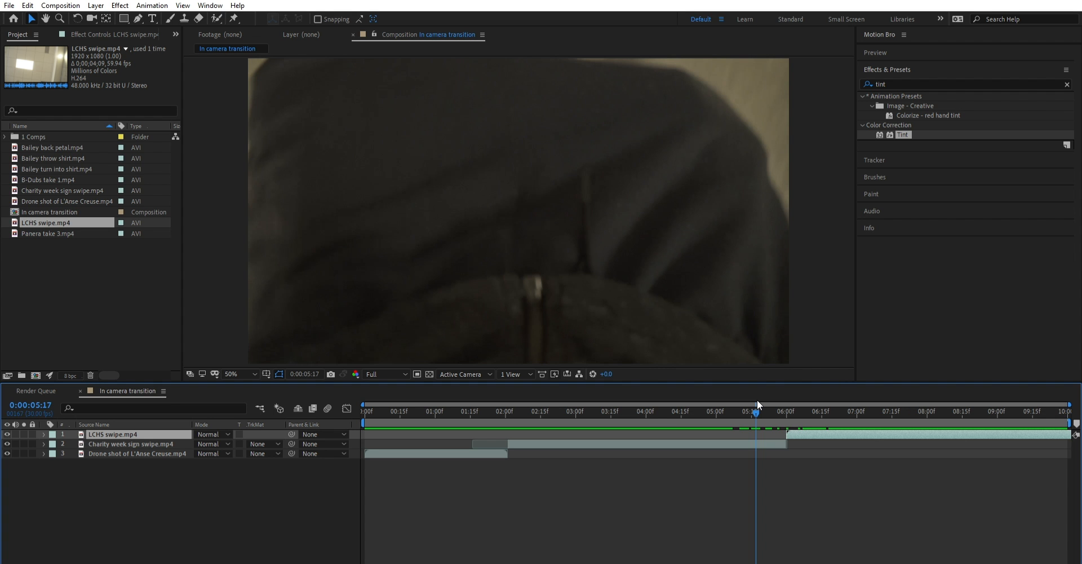
key("space")
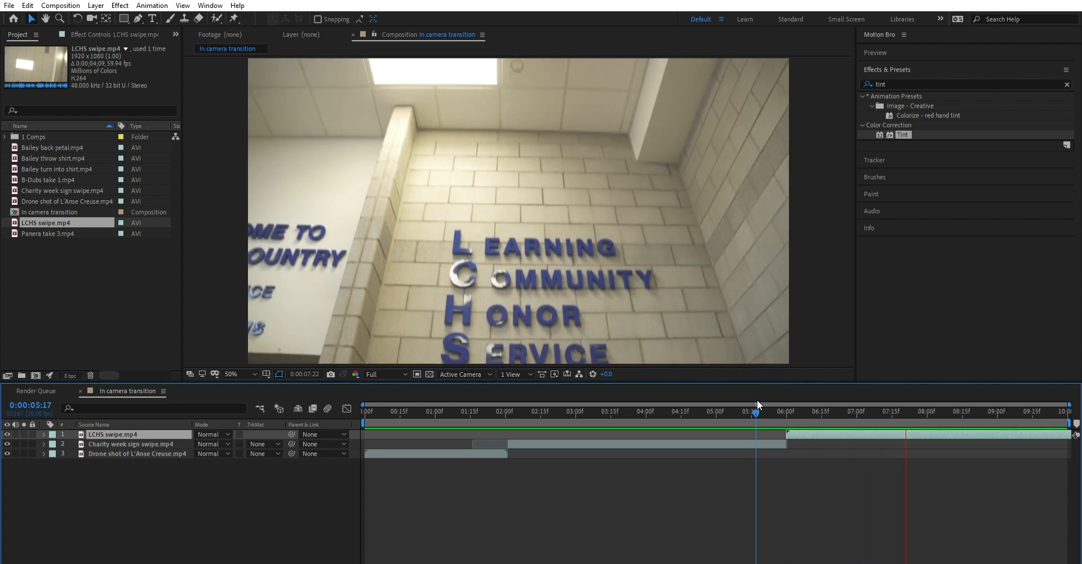
- Split the Charity week sign swipe.mp4 layer at 0:00:04:29, where the swipe blurs, and delete the piece after the split
left_click(688, 403)
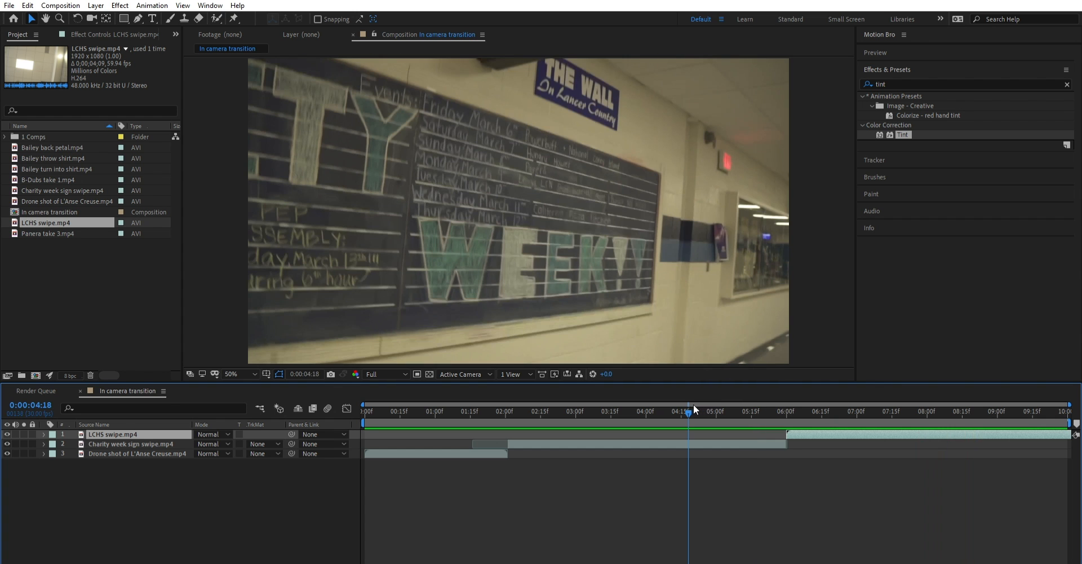
left_click_drag(693, 404, 715, 394)
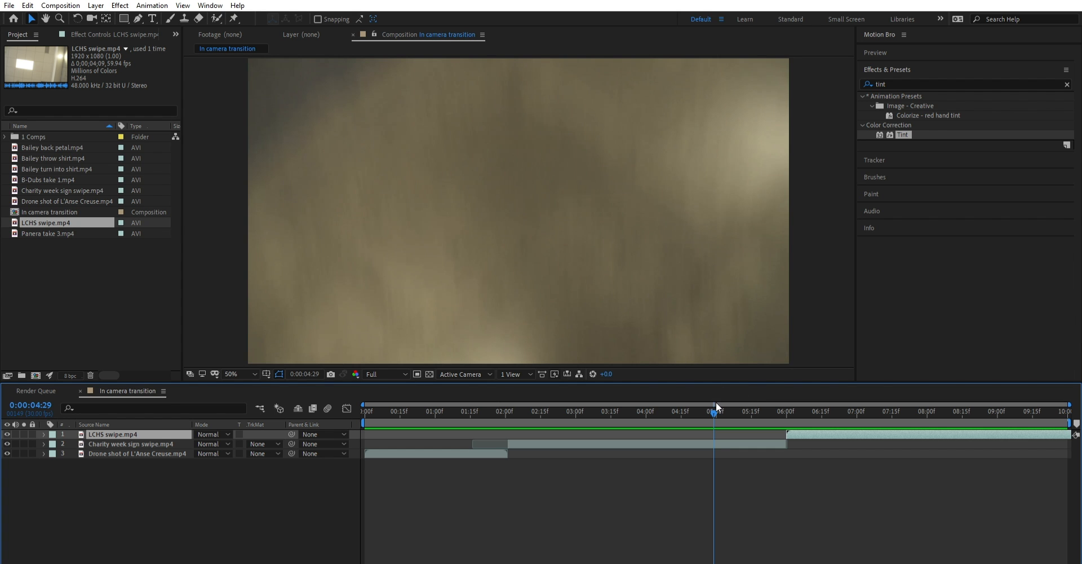
mouse_move(714, 402)
left_mouse_down()
mouse_move(698, 405)
mouse_move(717, 401)
left_mouse_up()
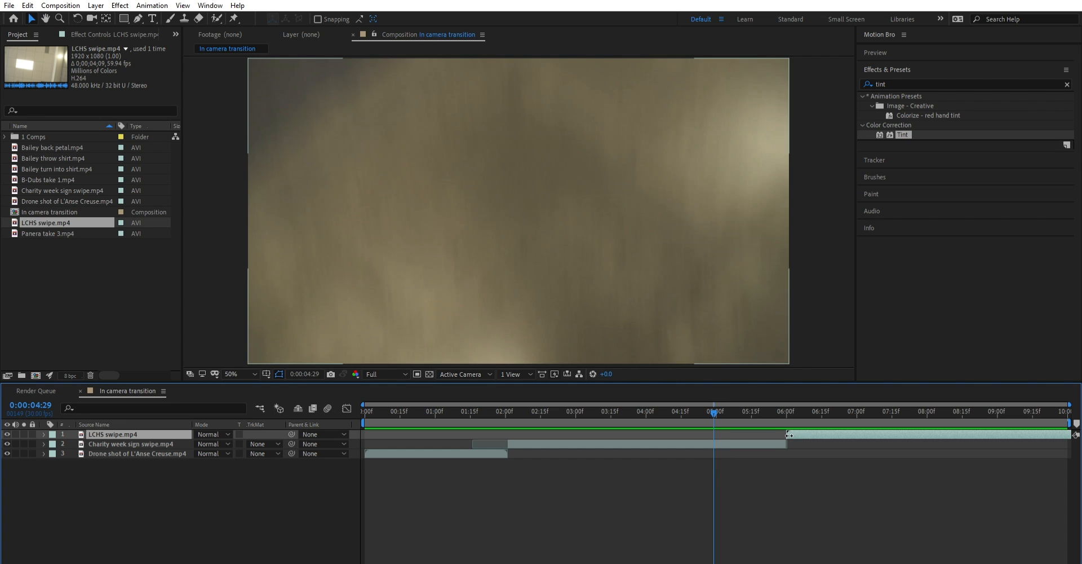
left_click_drag(787, 442, 713, 438)
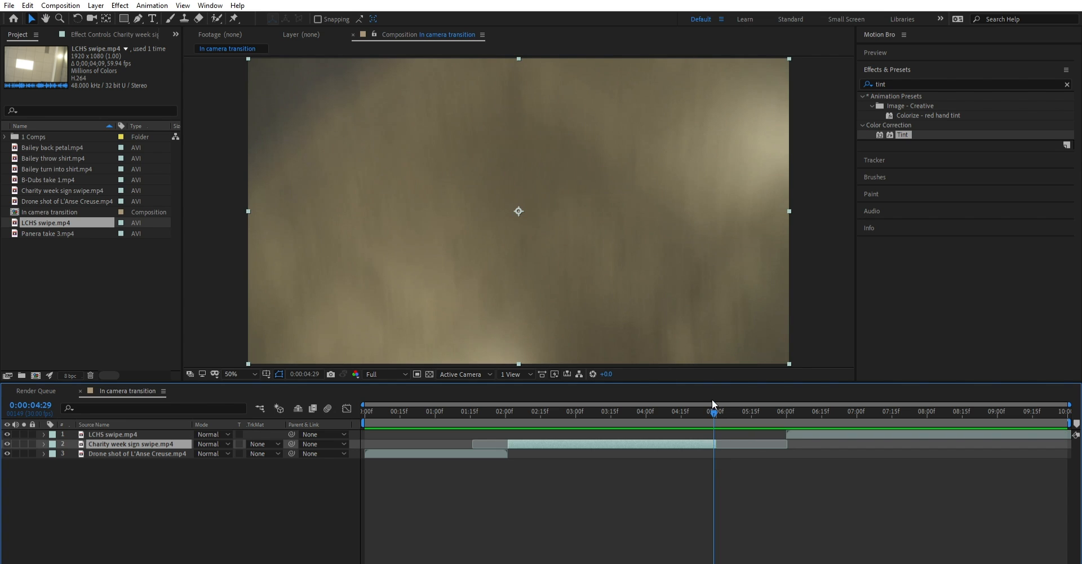
key("ctrl+z")
key("ctrl+shift+d")
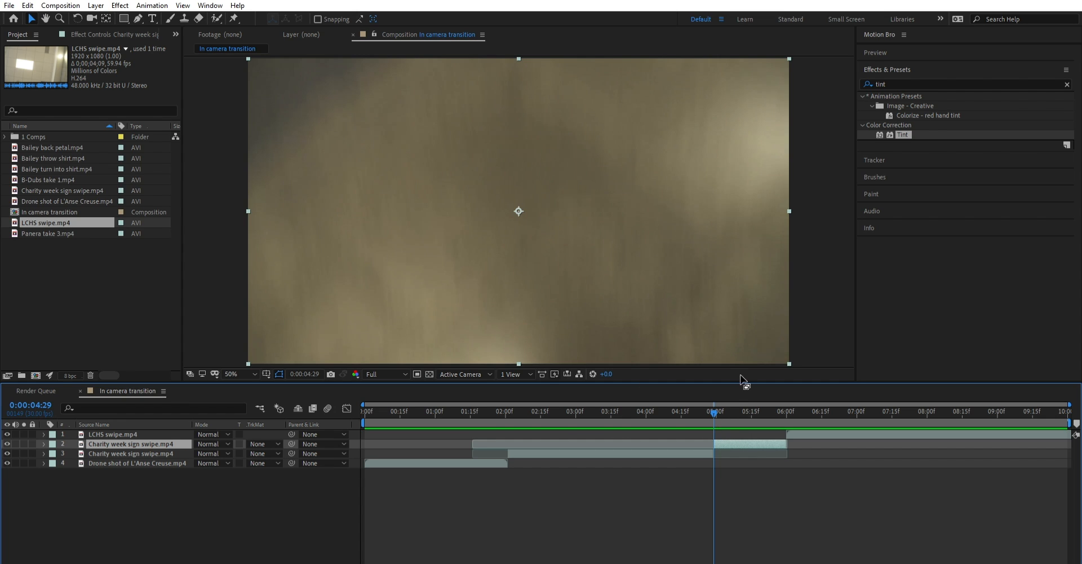
key("Delete")
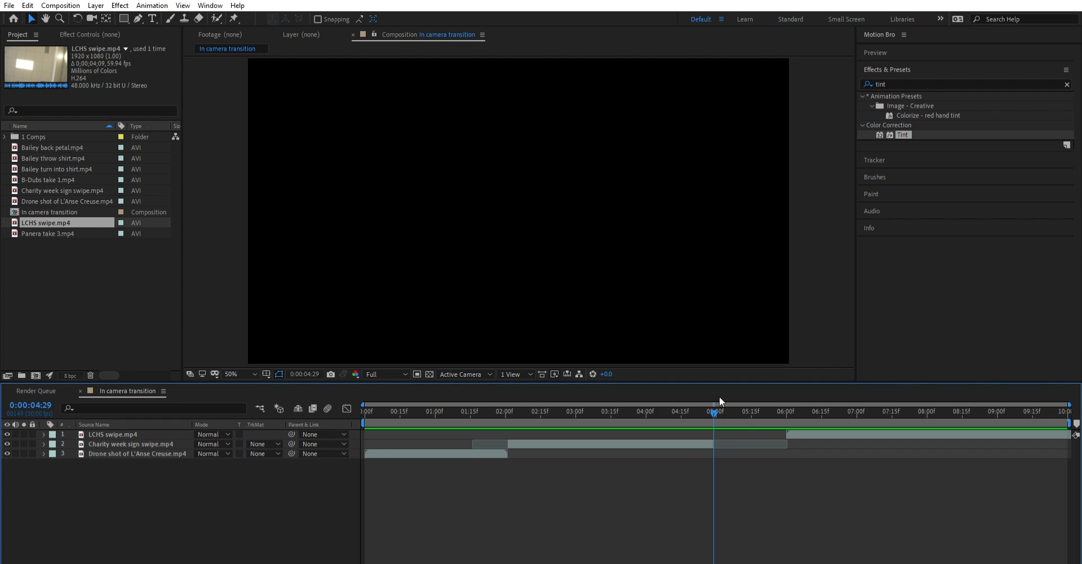
- Trim the start of LCHS swipe.mp4 to 0:00:07:01, move it against the Charity week clip's end, and play back from 0:00:03:27
left_click_drag(714, 410, 860, 390)
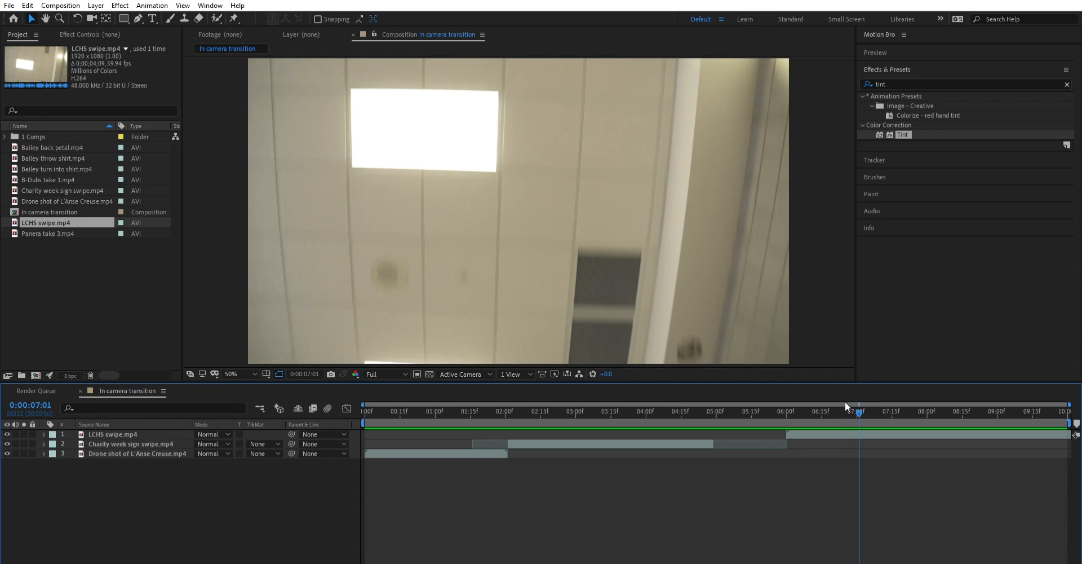
left_click(791, 423)
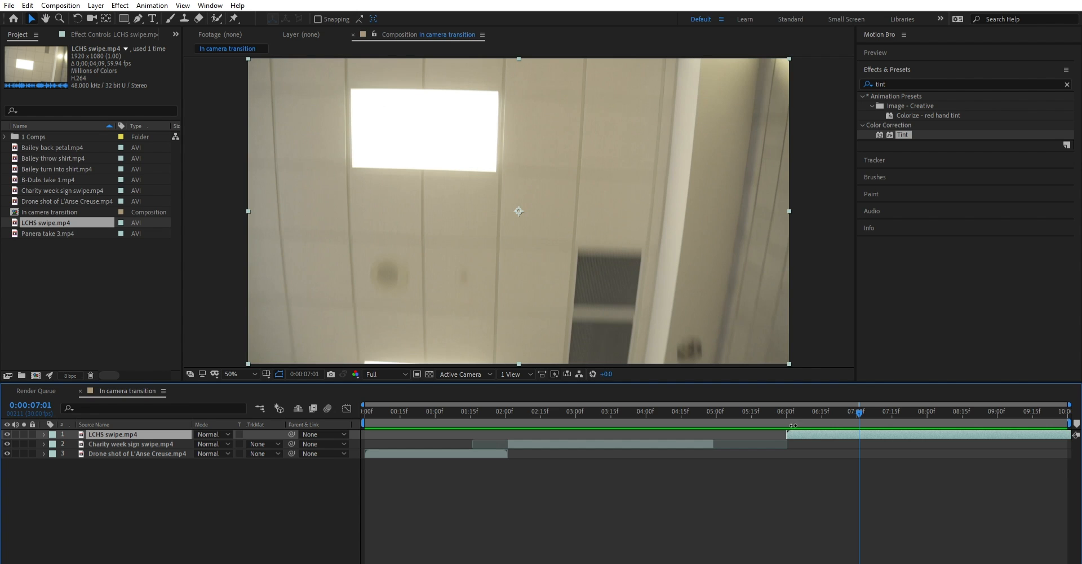
left_click_drag(791, 423, 729, 435)
left_click_drag(715, 402, 638, 403)
key("space")
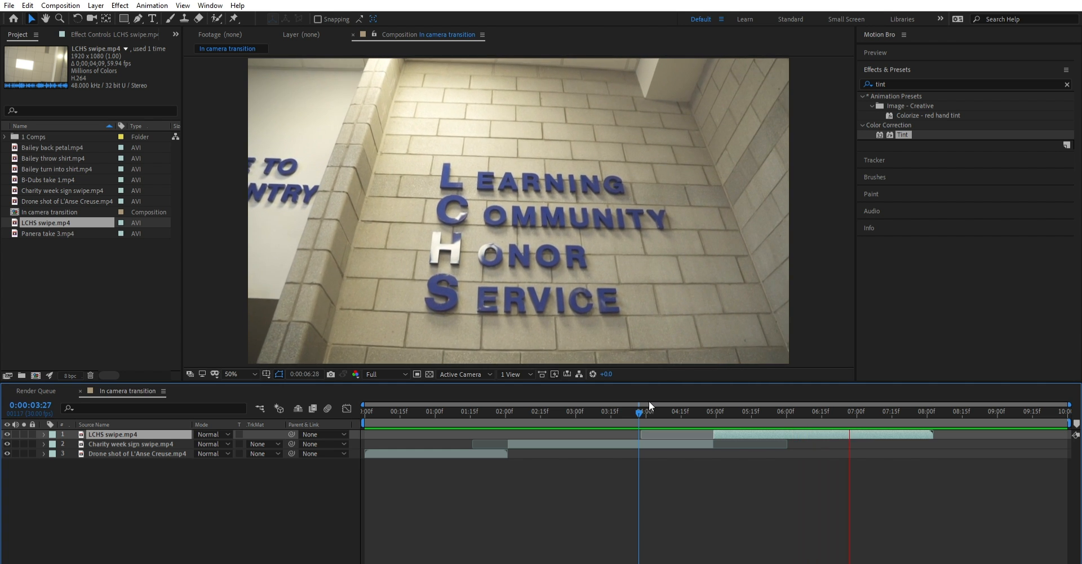
- Trim the end of the LCHS swipe.mp4 layer to 0:00:07:07 and play back the whole sequence from the start
mouse_move(648, 401)
left_mouse_down()
mouse_move(772, 399)
mouse_move(927, 367)
mouse_move(850, 411)
left_mouse_up()
key("space")
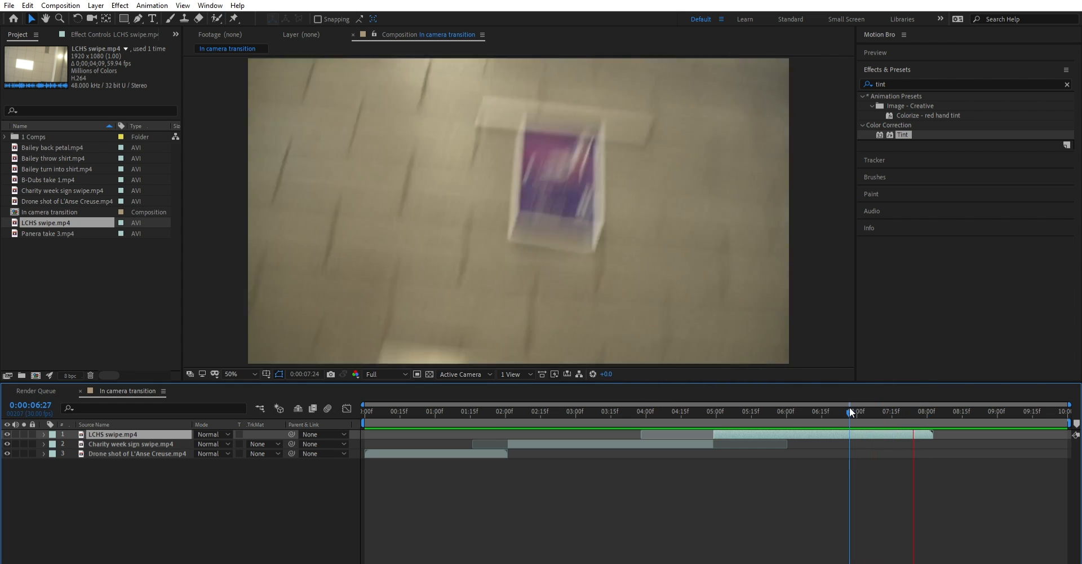
left_click_drag(872, 405, 874, 377)
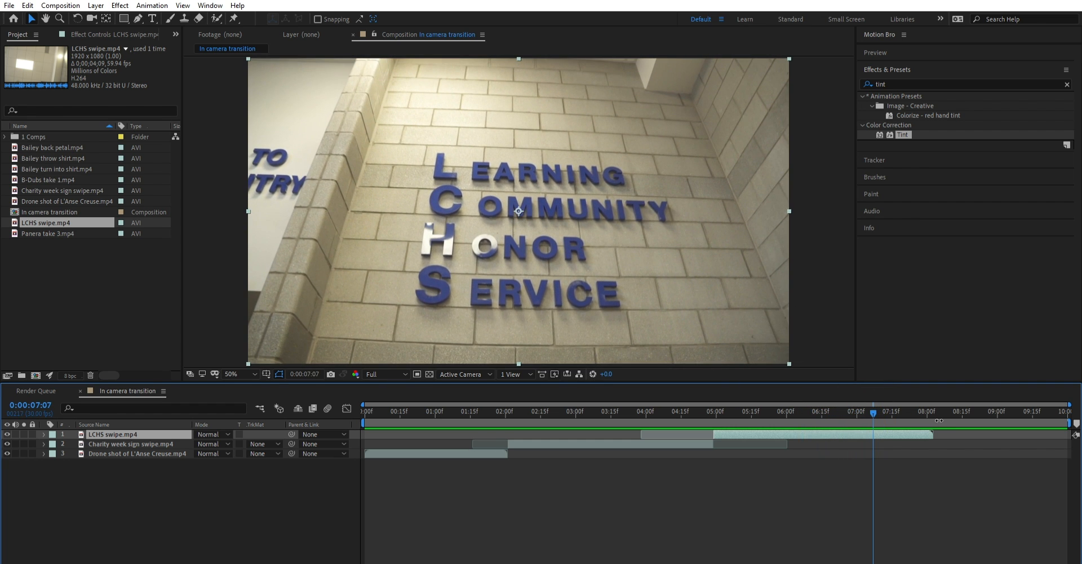
left_click_drag(932, 434, 249, 429)
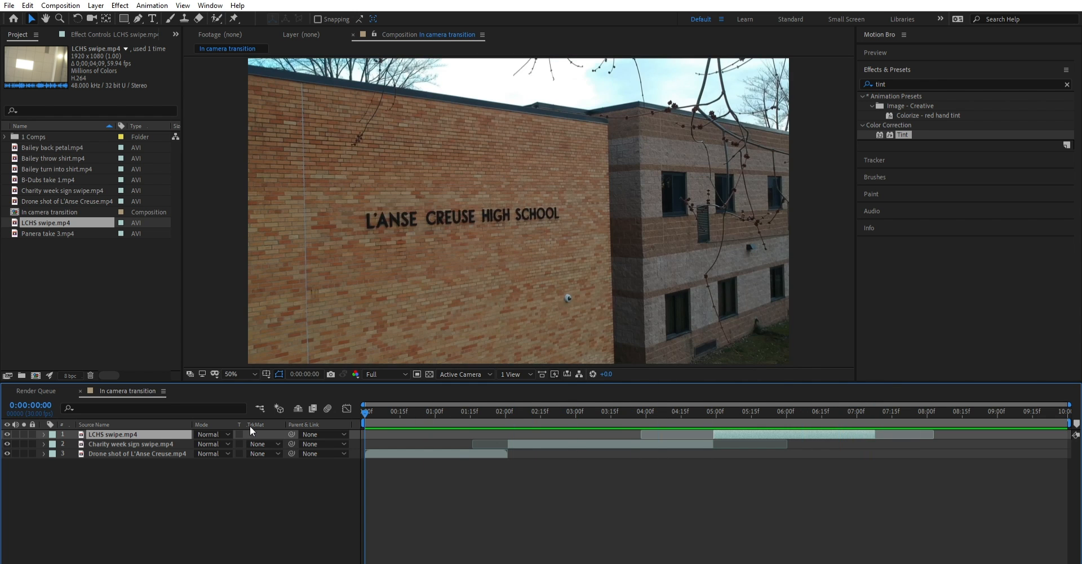
key("space")
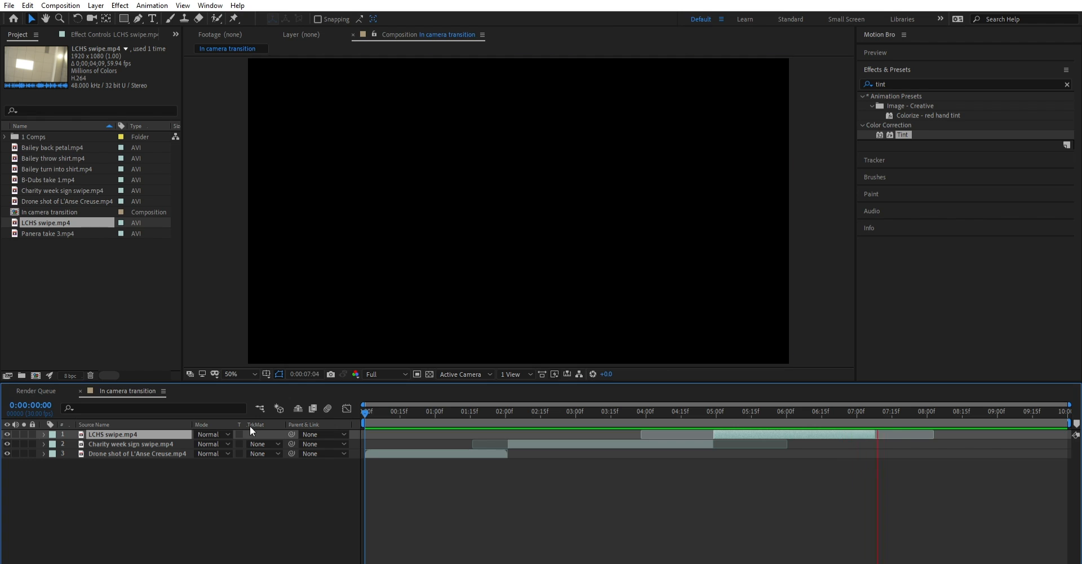
- Examine the cut from the drone shot to the Charity week clip around 0:00:02:01, including playback from 0:00:01:16
left_click(507, 406)
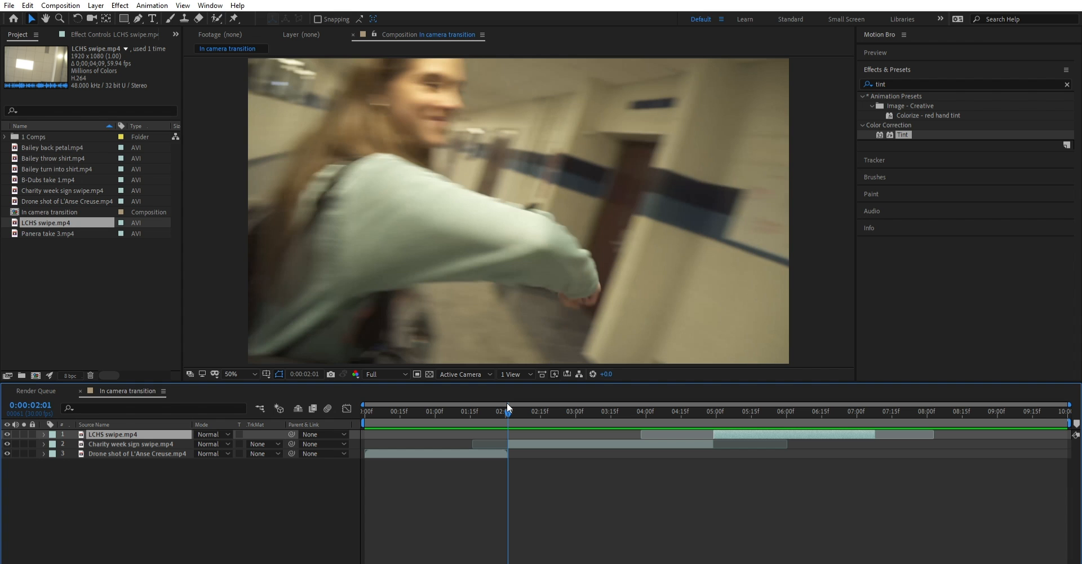
mouse_move(506, 401)
left_mouse_down()
mouse_move(488, 404)
mouse_move(552, 395)
mouse_move(486, 404)
mouse_move(503, 402)
left_mouse_up()
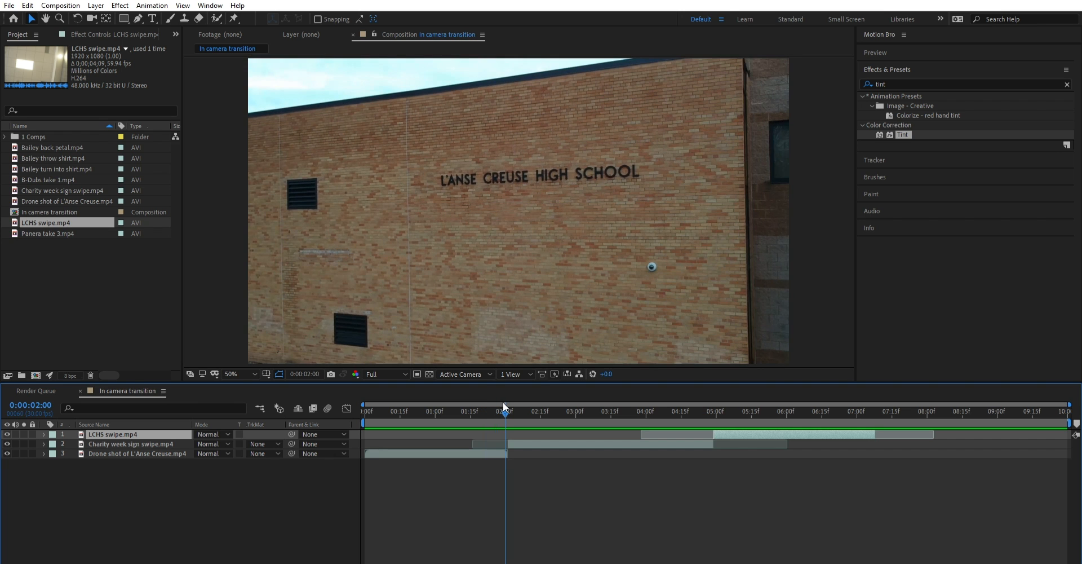
left_click_drag(503, 401, 472, 425)
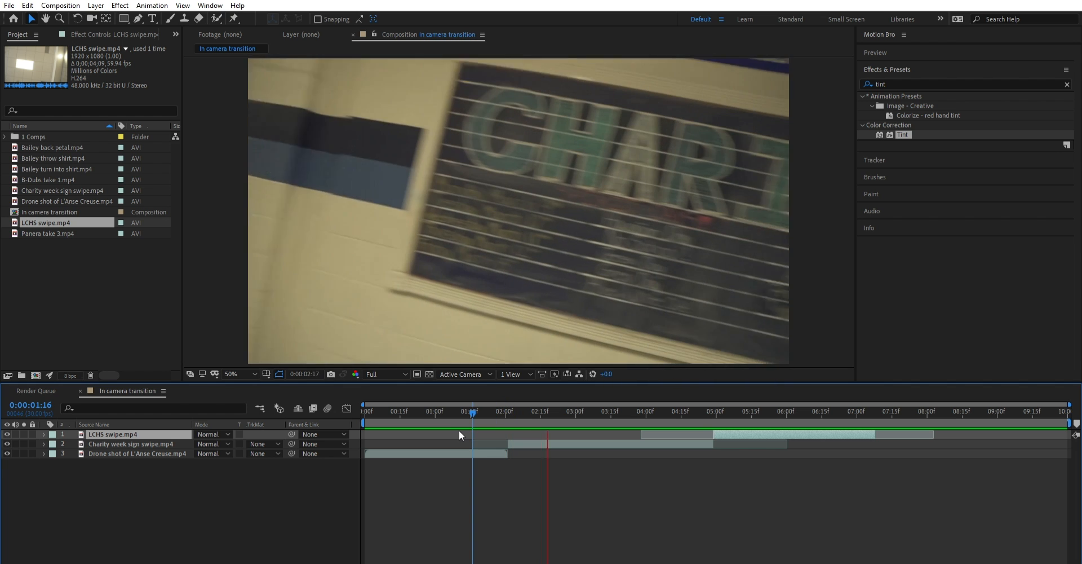
key("space")
left_click(496, 405)
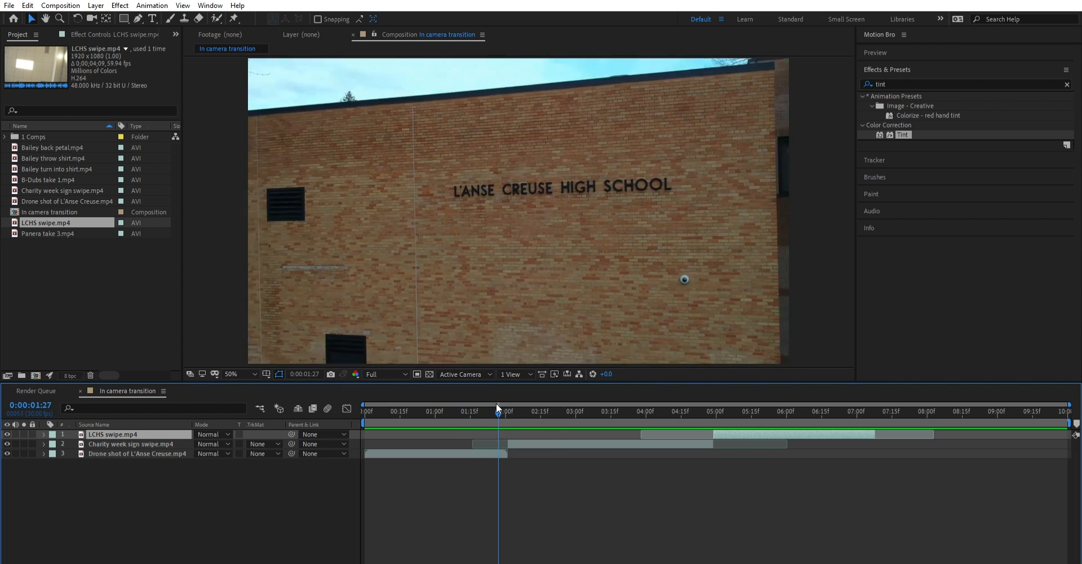
left_click_drag(501, 410, 481, 399)
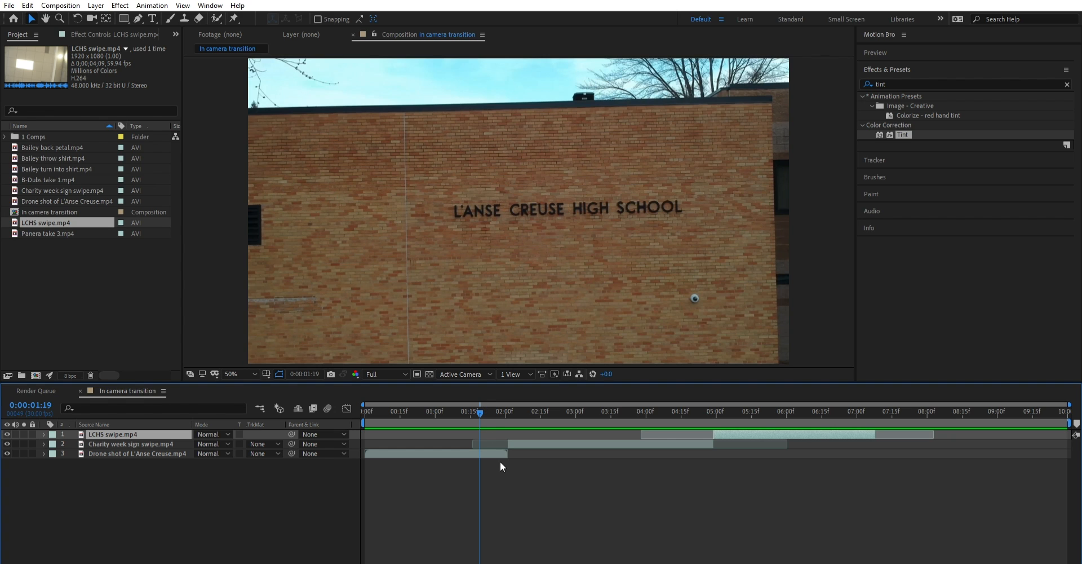
left_click(504, 407)
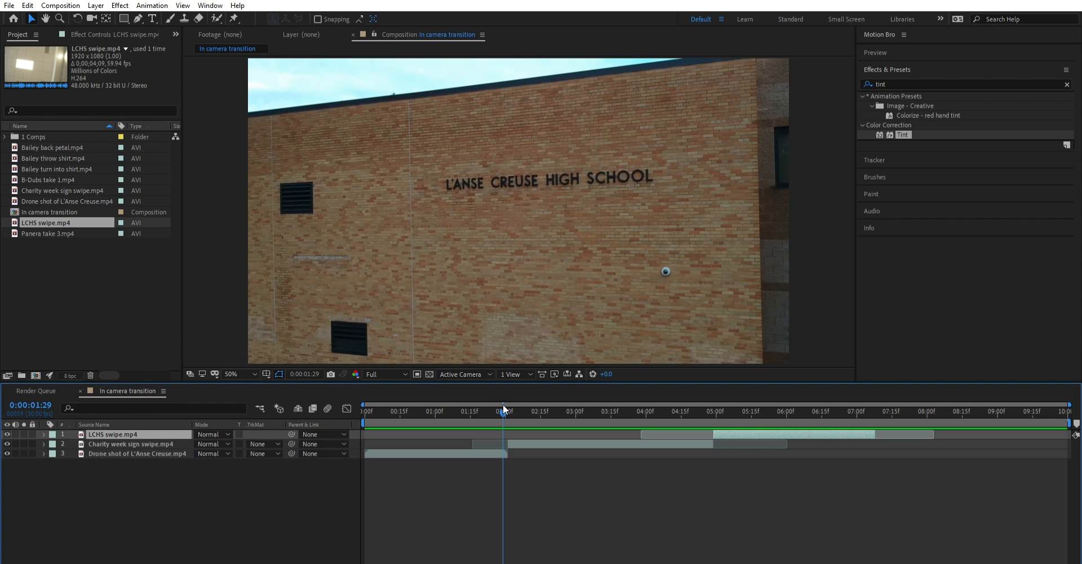
left_click_drag(503, 402, 494, 423)
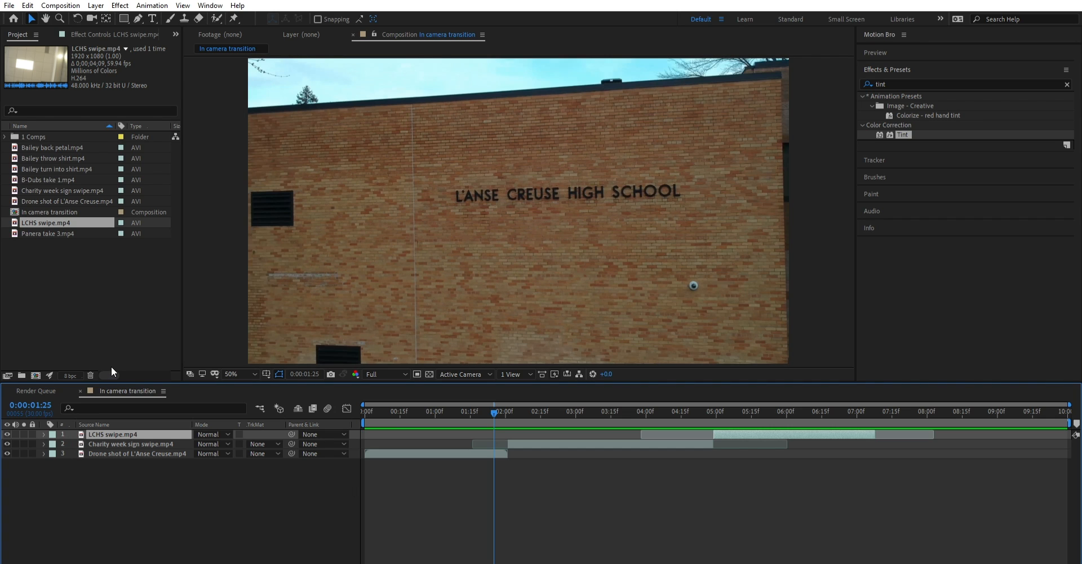
- Create a white solid layer above the clips, set its blending mode to Add, and go to 0:00:02:00
left_click(151, 502)
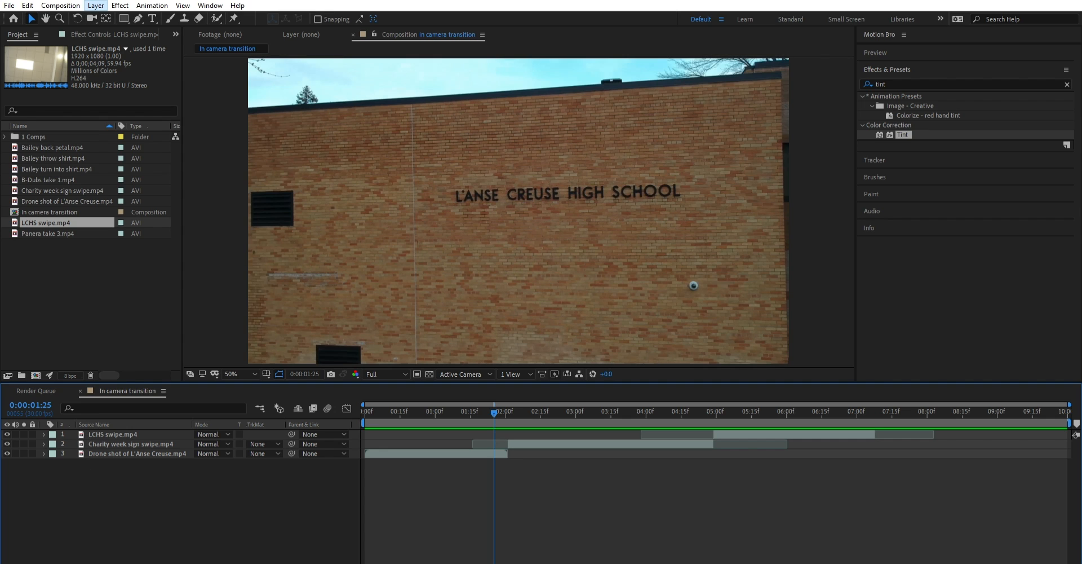
left_click(311, 21)
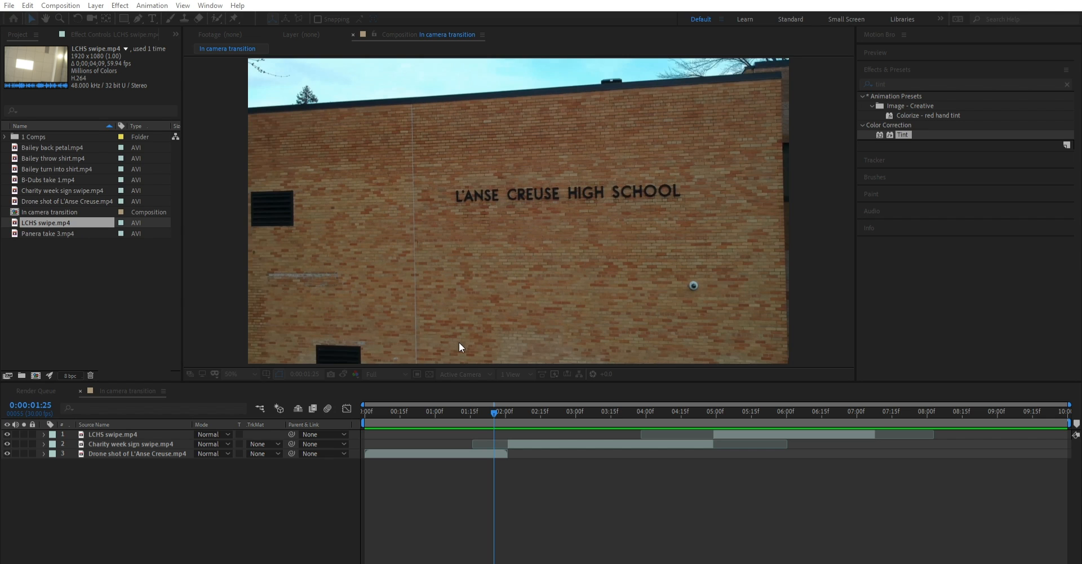
key("Return")
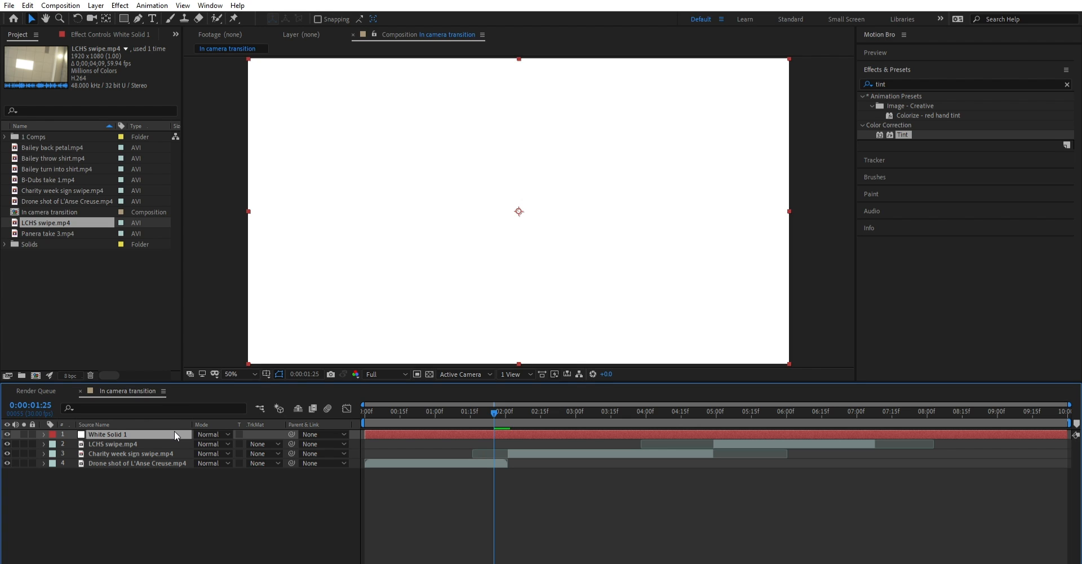
left_click(497, 410)
left_click_drag(495, 401, 503, 404)
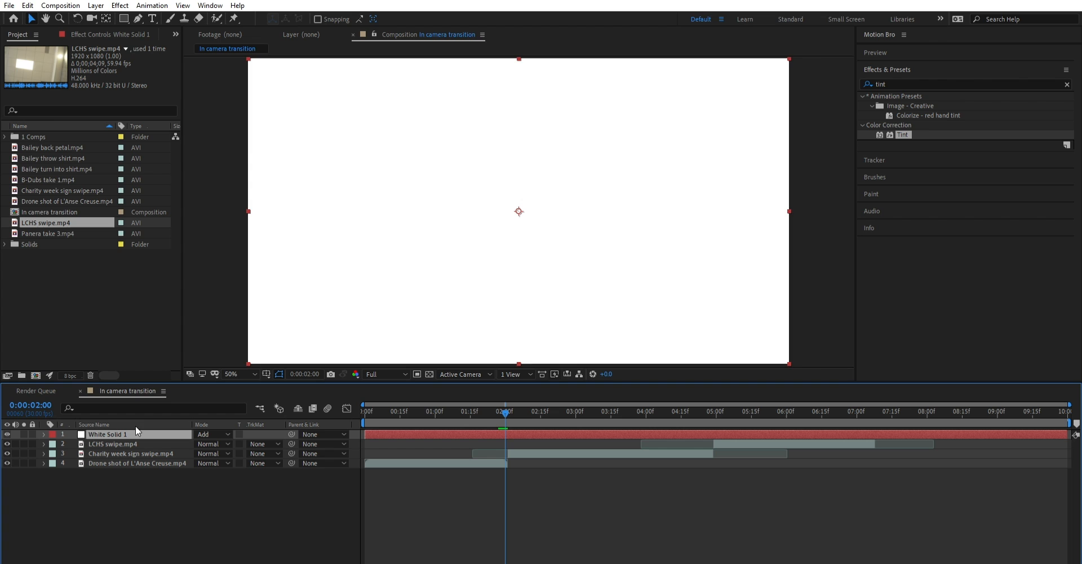
left_click(43, 433)
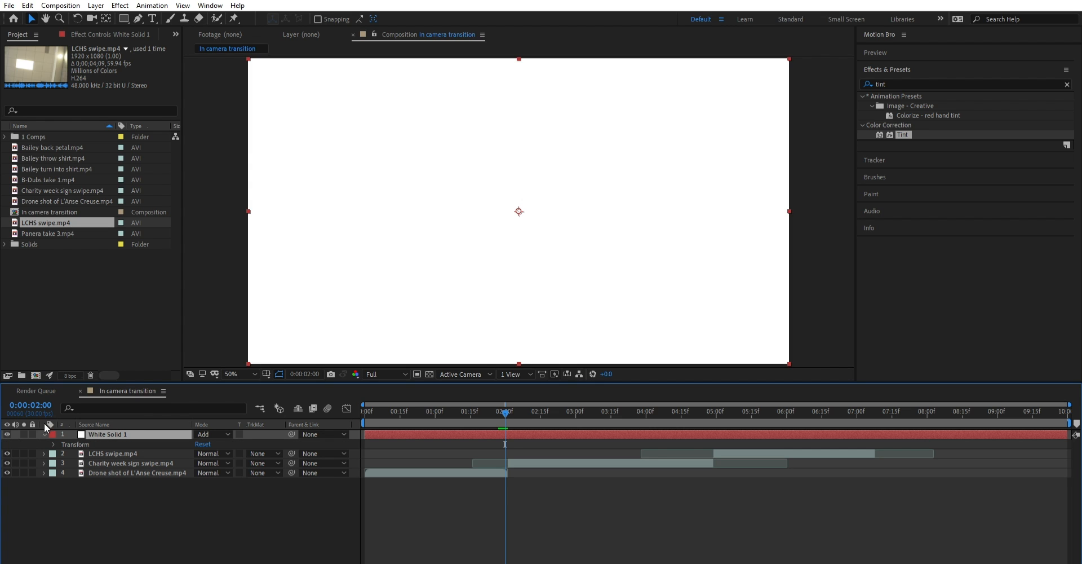
left_click(53, 443)
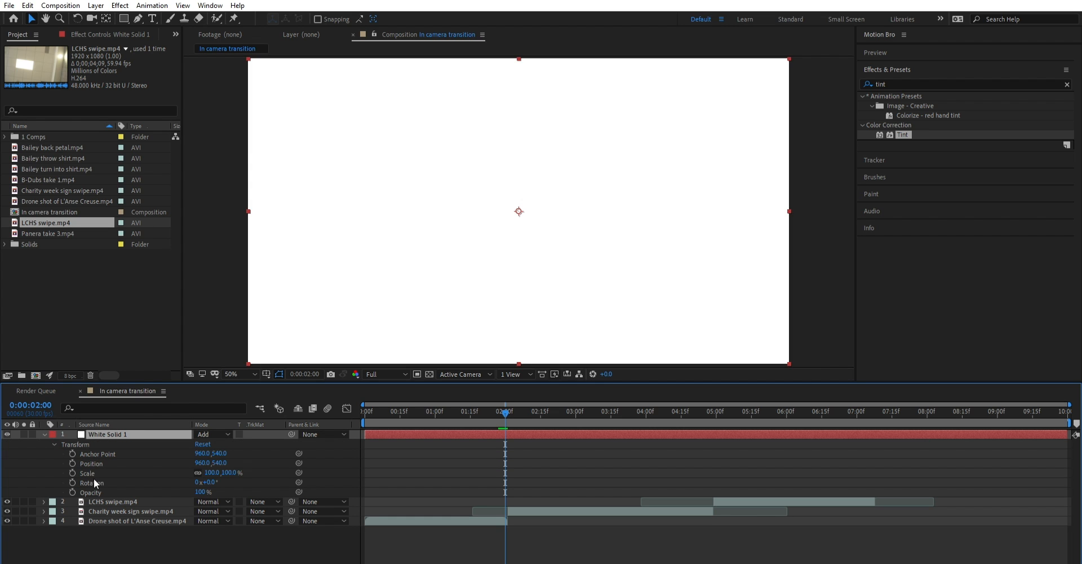
left_click(95, 492)
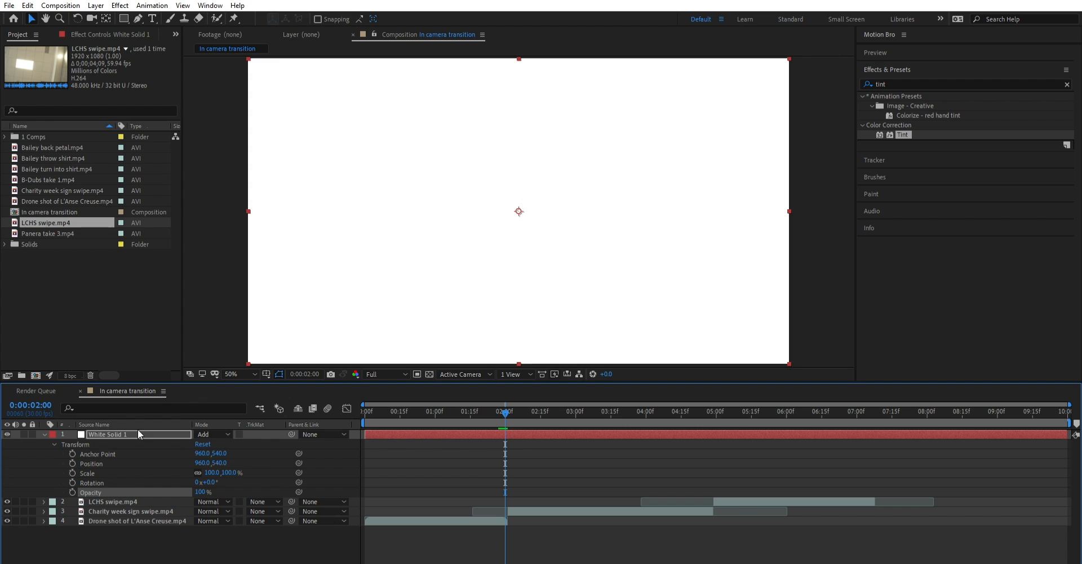
left_click(44, 434)
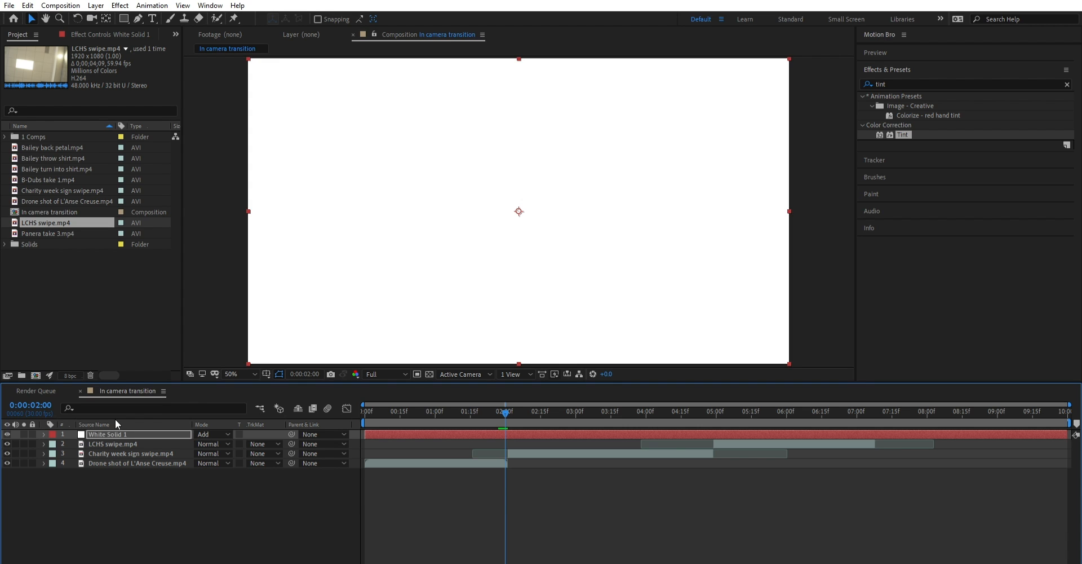
- Show only the Opacity property of the White Solid 1 layer and set it to 60%
left_click(120, 431)
key("t")
key("alt+shift+t")
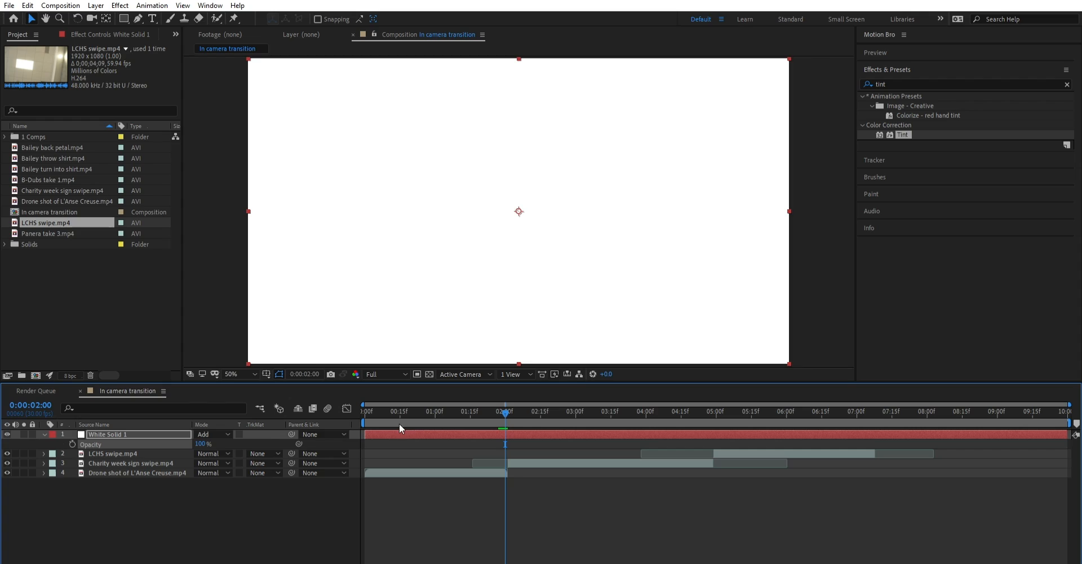
mouse_move(200, 444)
left_mouse_down()
mouse_move(160, 459)
mouse_move(203, 448)
mouse_move(186, 447)
left_mouse_up()
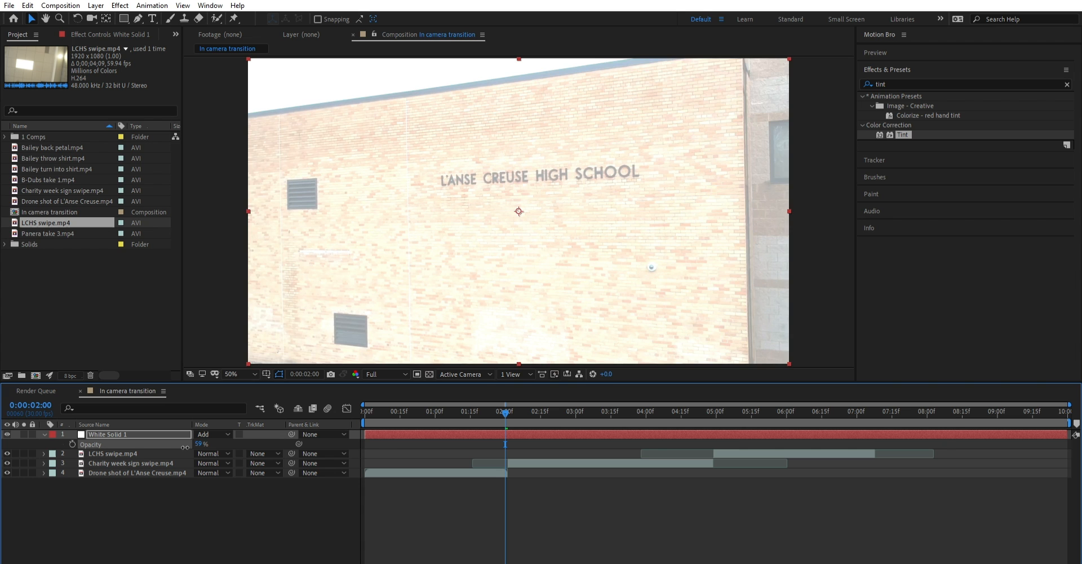
left_click_drag(185, 447, 215, 441)
- Keyframe the white solid's opacity at the first clip cut, 0:00:02:01, and set the keyframe's value to 55%
left_click(494, 402)
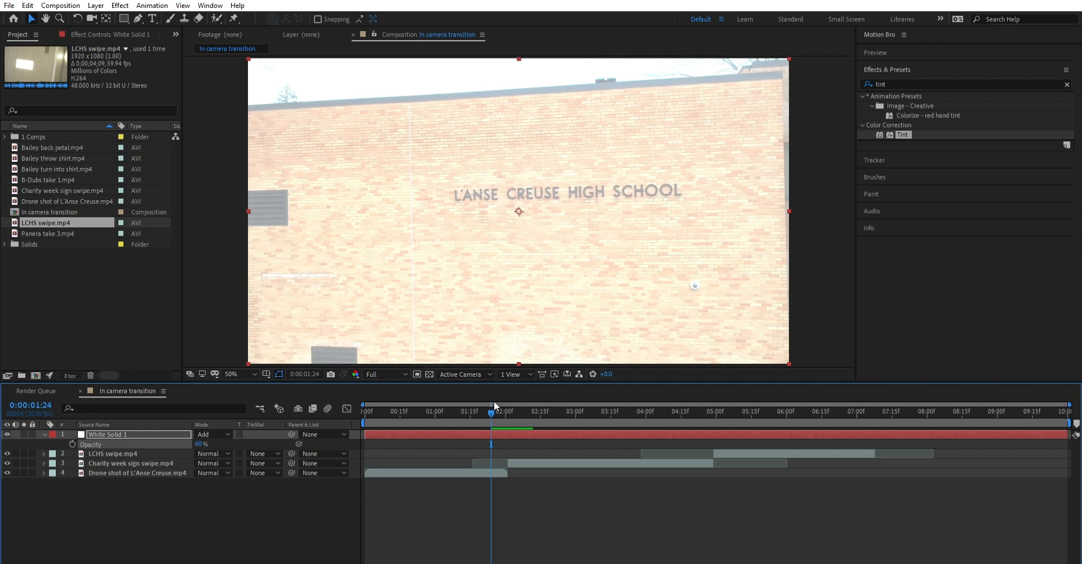
left_click(497, 402)
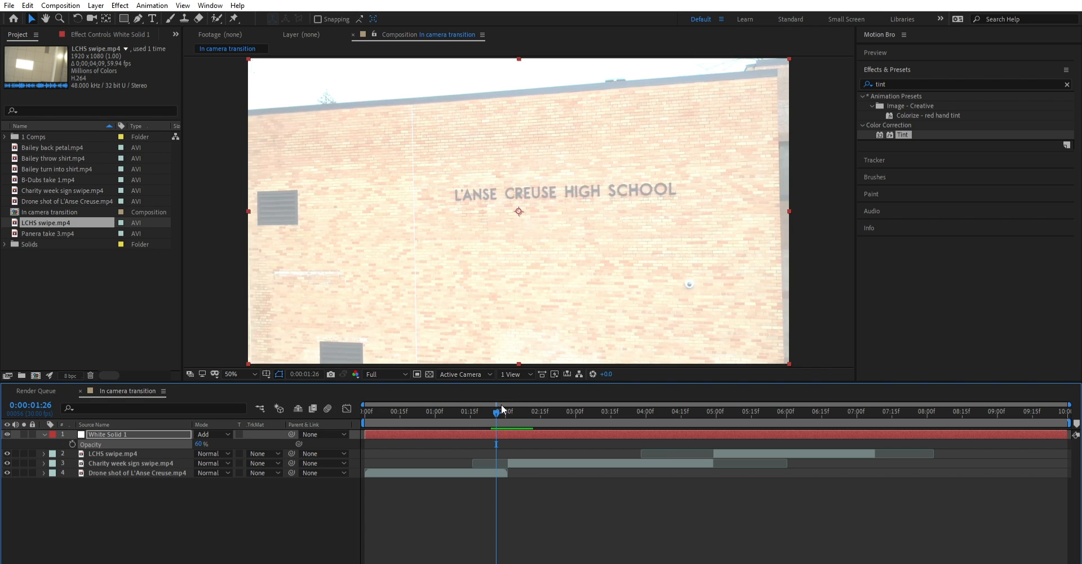
left_click_drag(499, 405, 508, 403)
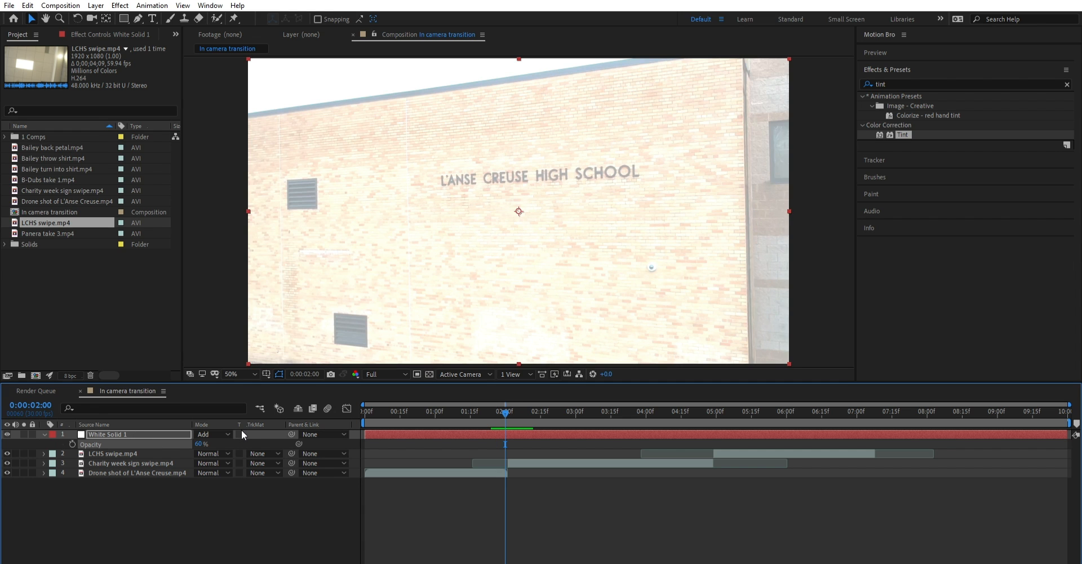
left_click_drag(503, 410, 507, 410)
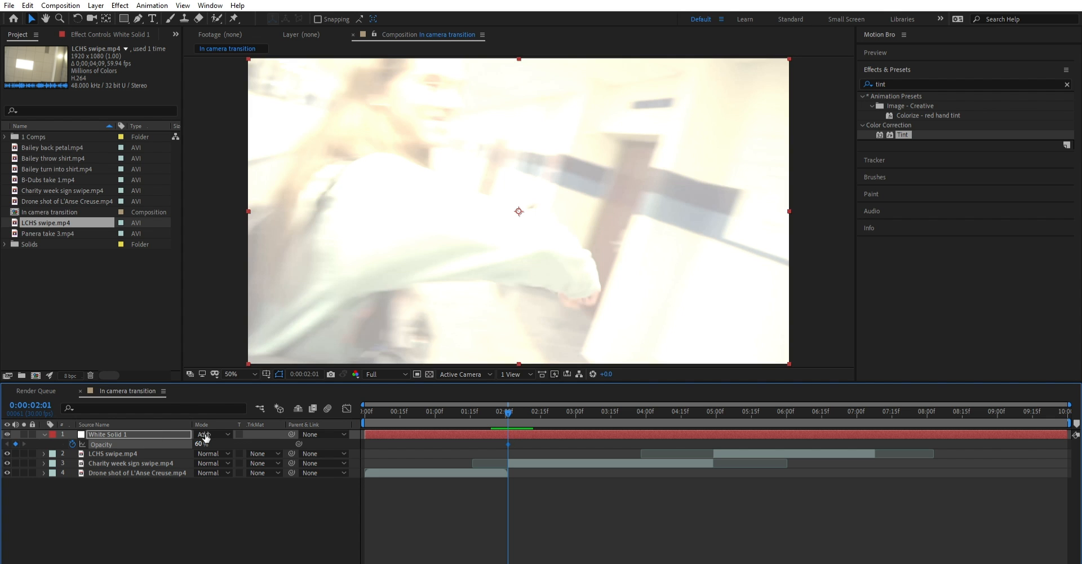
left_click_drag(202, 438, 208, 443)
left_click(206, 443)
type("55")
key("Return")
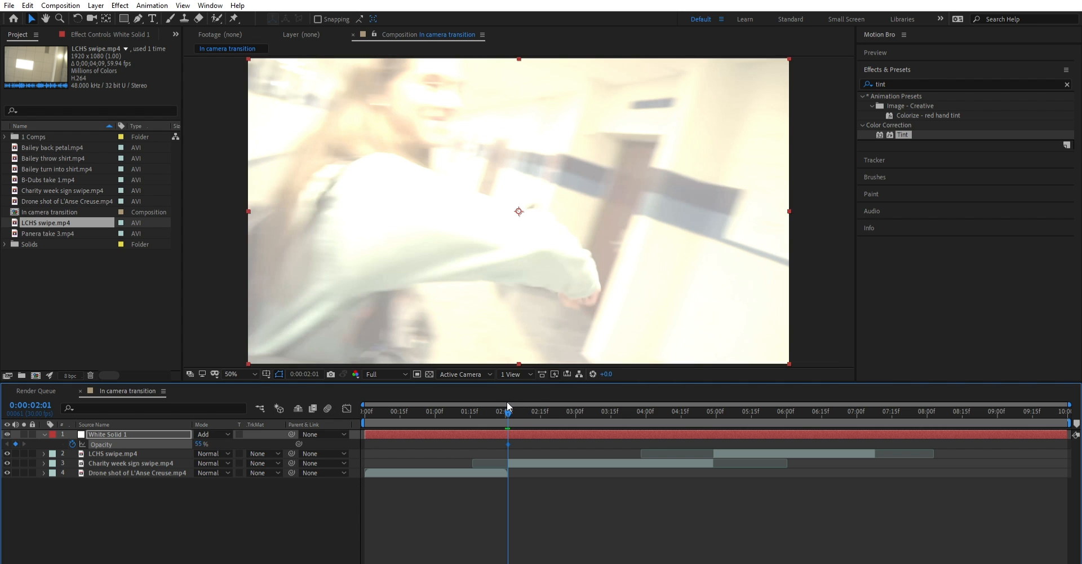
- Keyframe the white solid's opacity to 0% at 0:00:01:21 and at 0:00:02:15, either side of the first cut
left_click_drag(506, 401, 506, 404)
left_click_drag(507, 406, 485, 404)
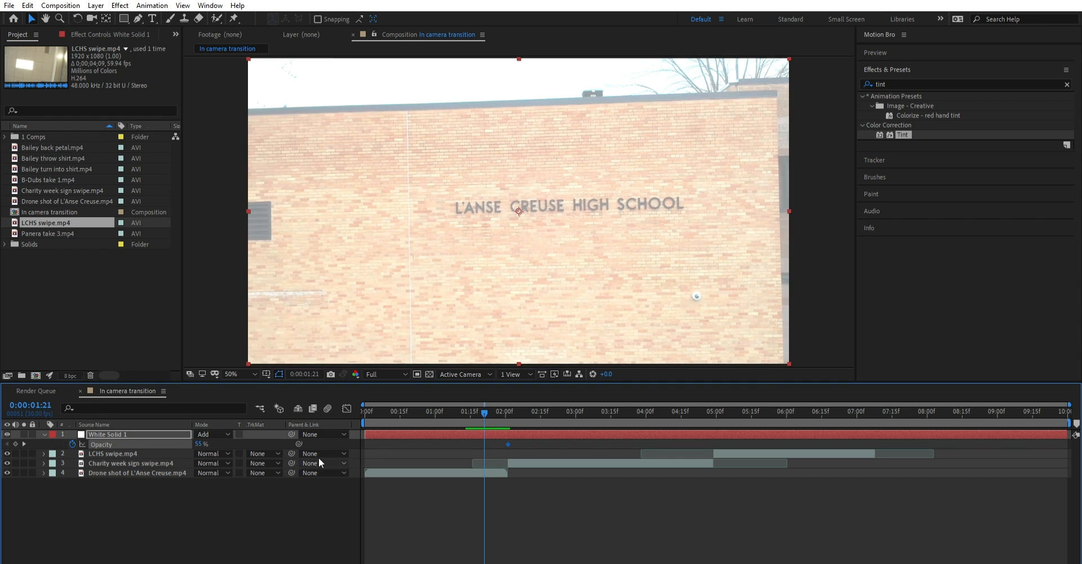
left_click_drag(200, 444, 151, 454)
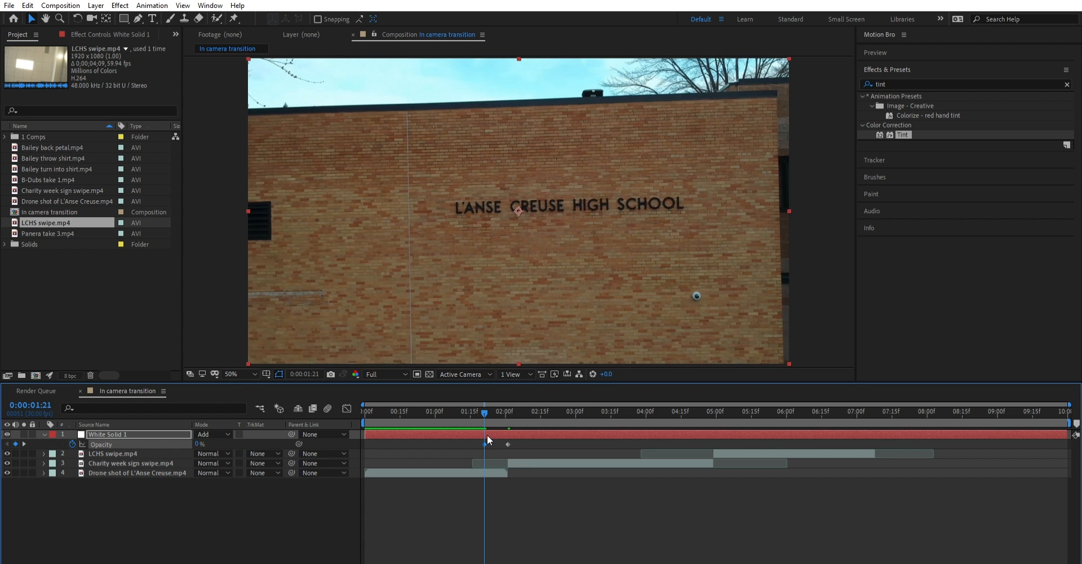
left_click_drag(481, 399, 540, 428)
key("space")
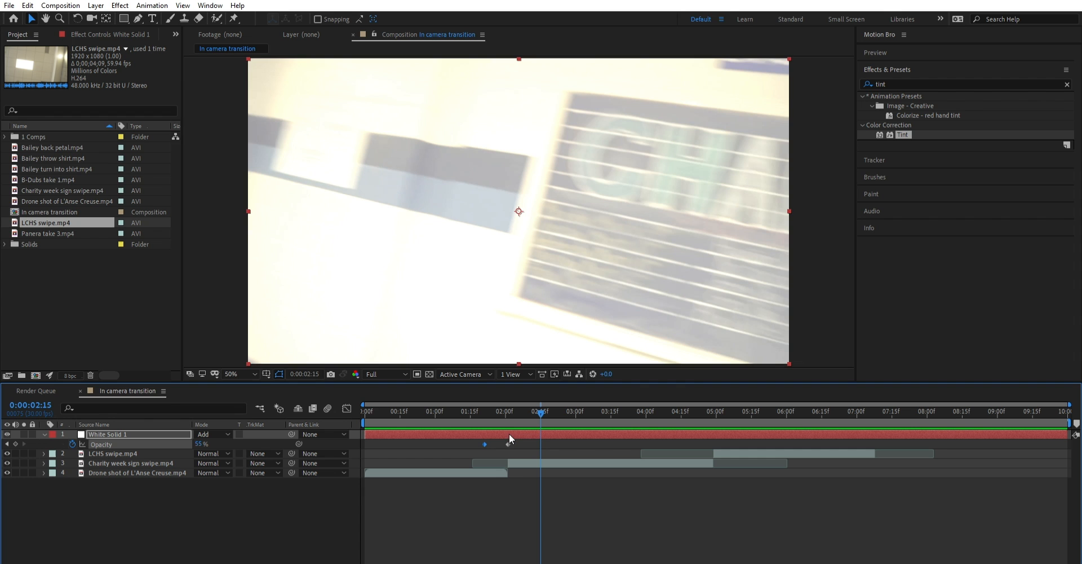
left_click_drag(201, 443, 55, 485)
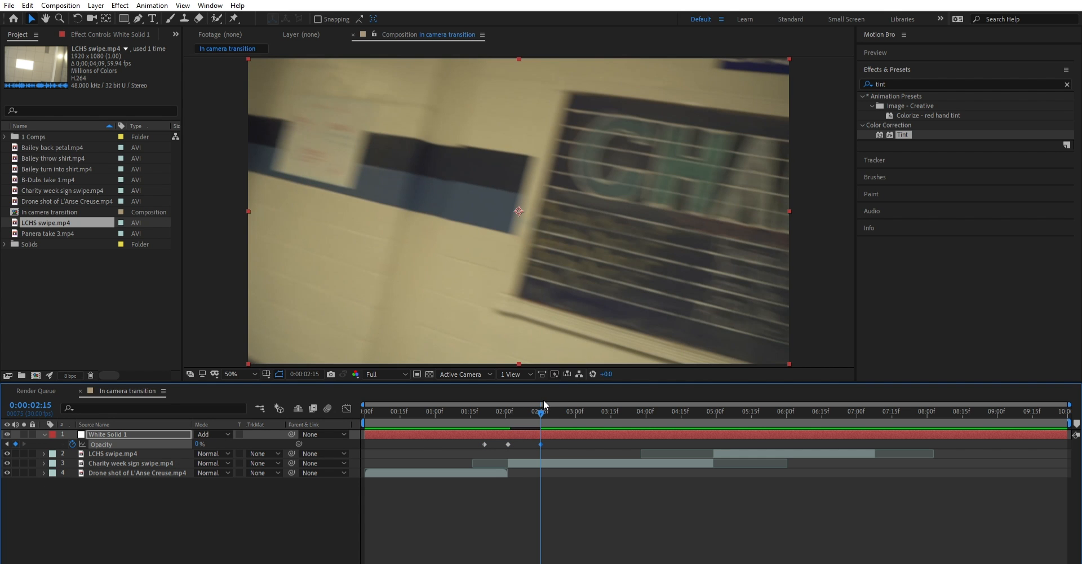
- Play back the first flash and shift its opening 0% opacity keyframe to 0:00:01:26
left_click_drag(536, 404, 424, 402)
key("space")
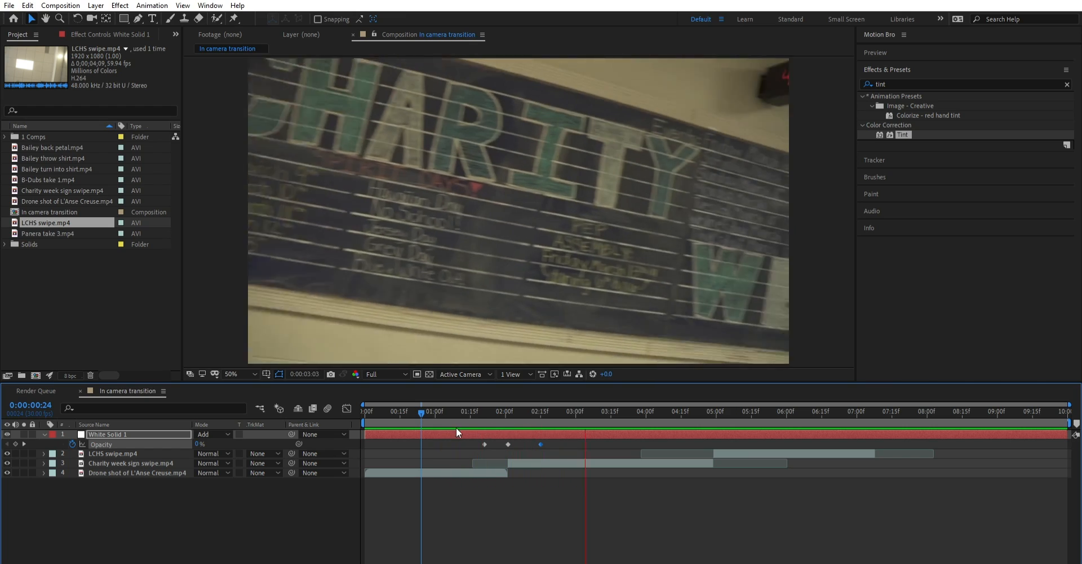
mouse_move(489, 404)
left_mouse_down()
mouse_move(478, 402)
mouse_move(547, 400)
mouse_move(456, 411)
mouse_move(510, 401)
mouse_move(487, 404)
mouse_move(495, 400)
left_mouse_up()
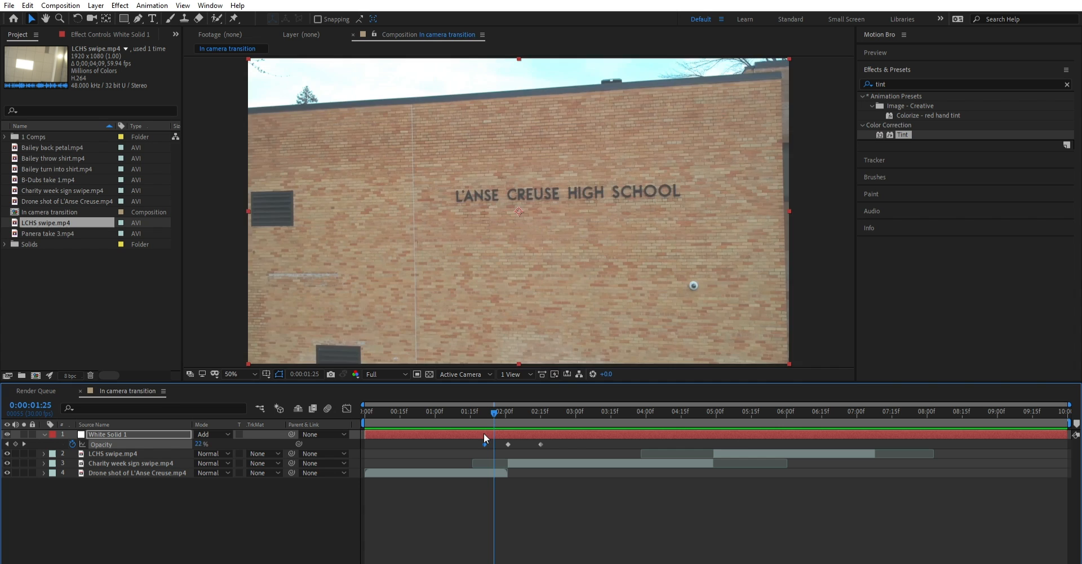
left_click_drag(484, 434, 448, 411)
key("space")
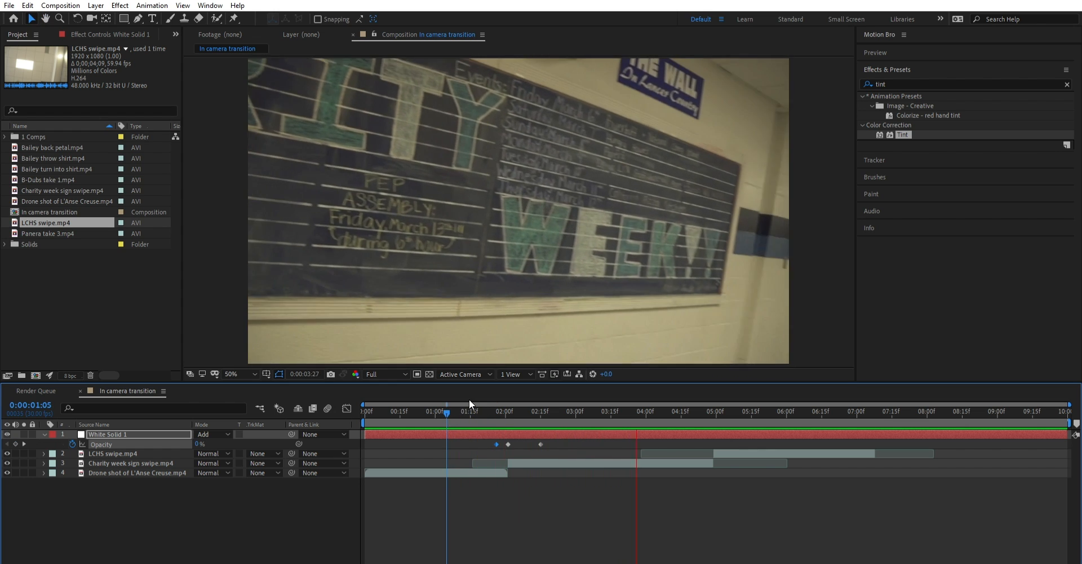
- Keyframe the white solid's opacity to 35% at the second clip cut, 0:00:04:29
left_click(667, 428)
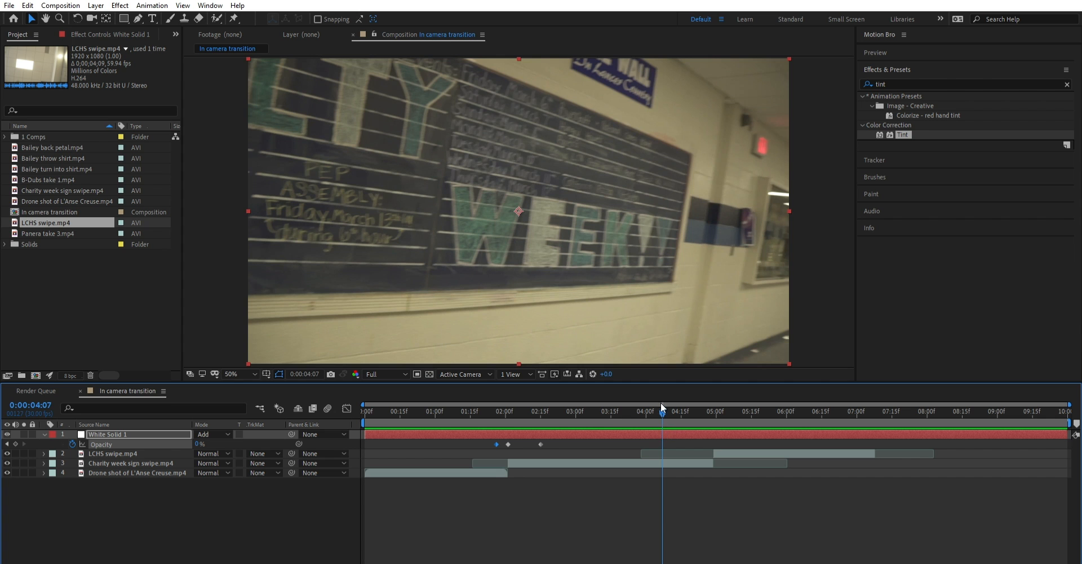
left_click_drag(660, 403, 714, 402)
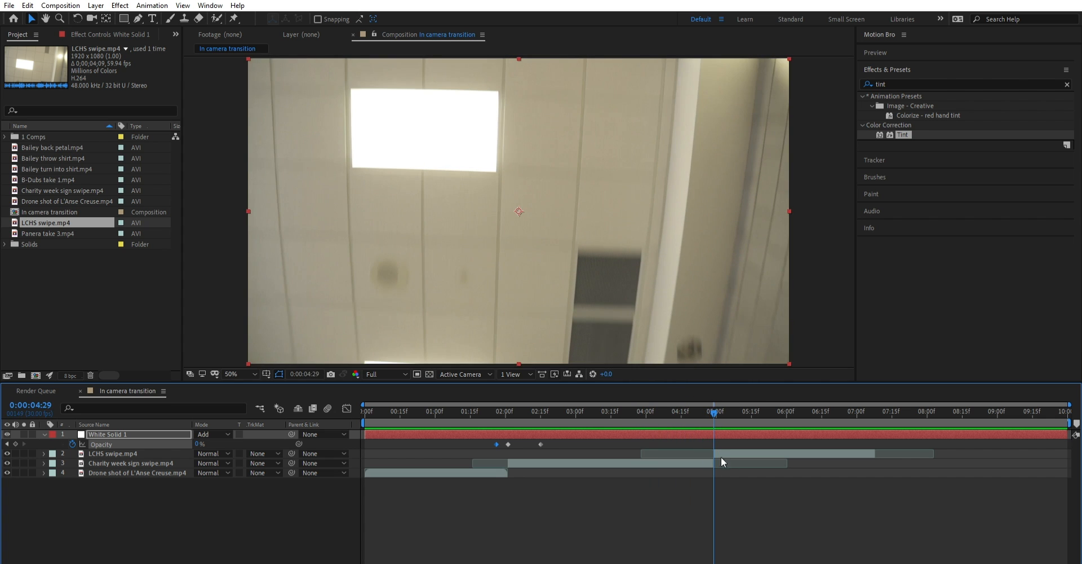
left_click(16, 445)
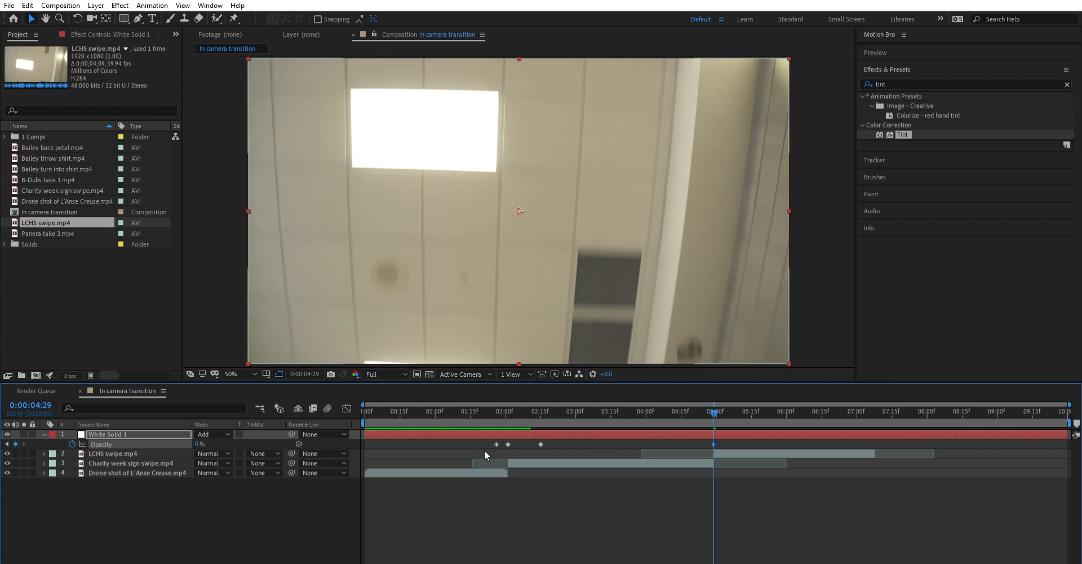
left_click_drag(199, 444, 218, 435)
left_click_drag(709, 402, 712, 431)
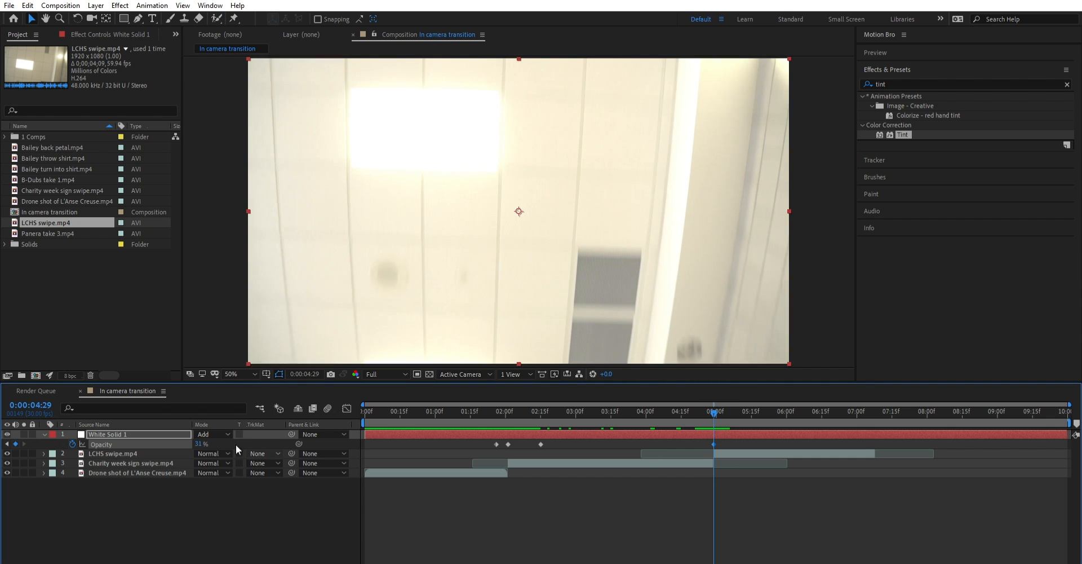
left_click_drag(212, 443, 215, 441)
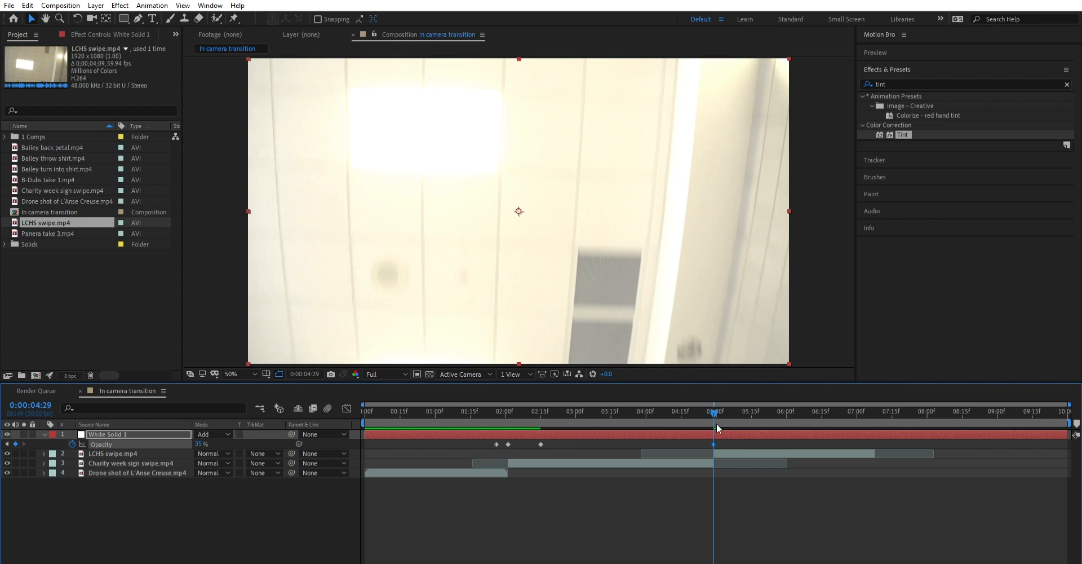
- Keyframe the white solid's opacity to 0% at 0:00:04:23 and at 0:00:05:16, around the second cut
left_click_drag(715, 401, 702, 402)
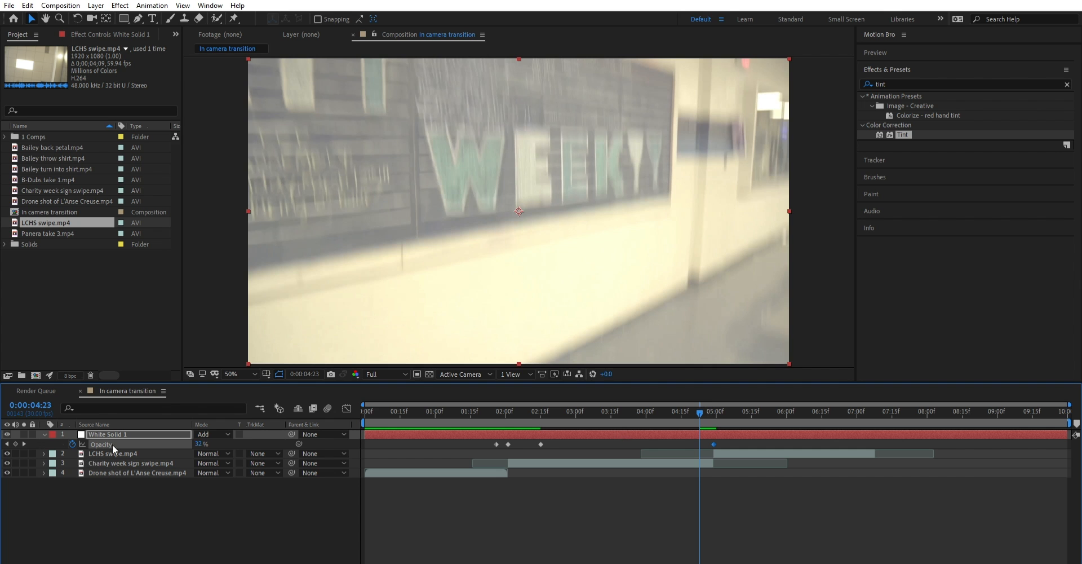
left_click_drag(201, 443, 183, 443)
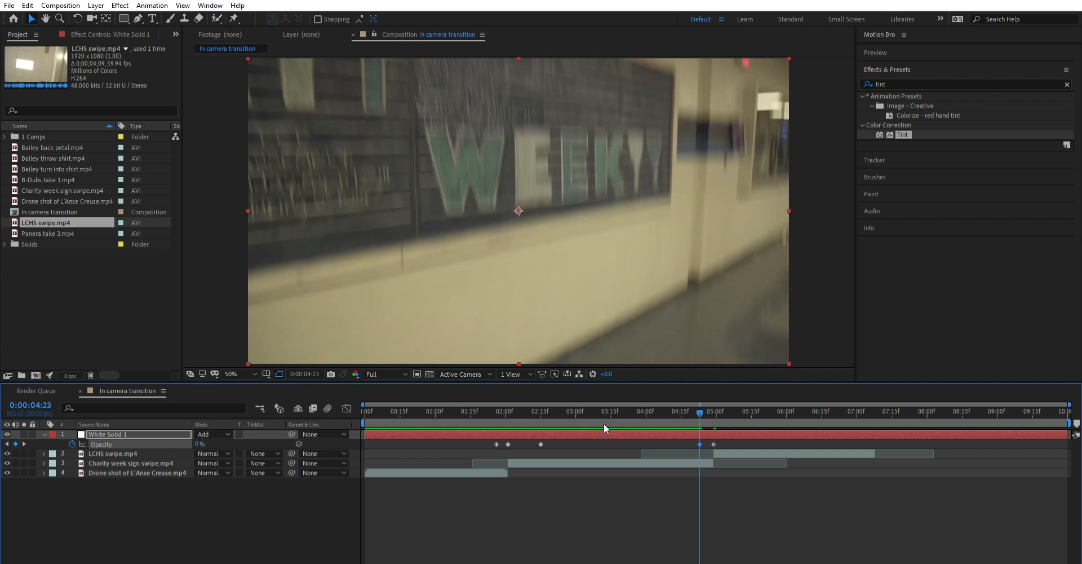
left_click_drag(700, 403, 753, 405)
left_click_drag(200, 443, 186, 444)
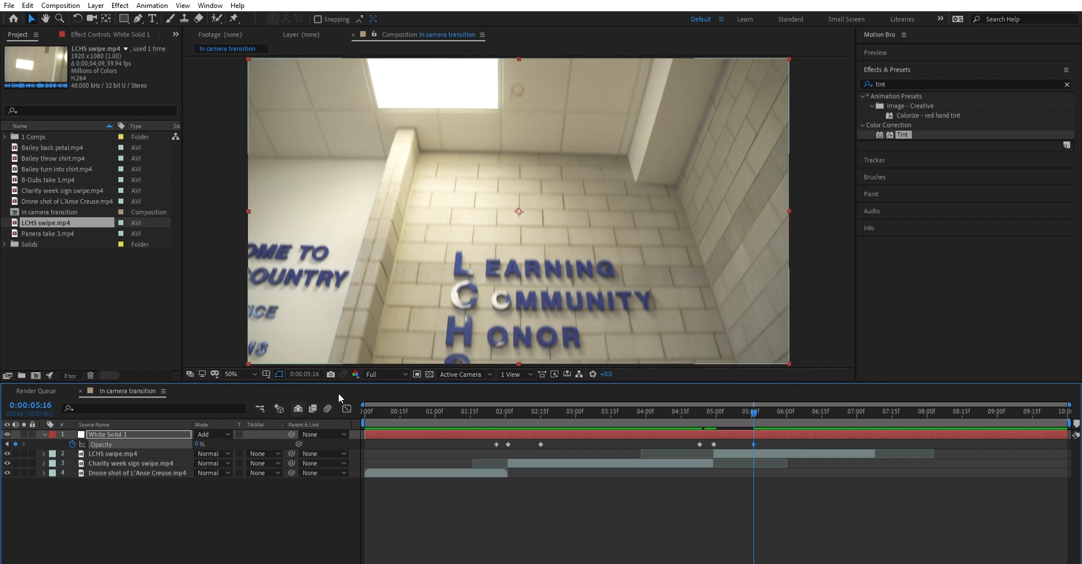
- Play back the second flash from 0:00:04:04 and the whole sequence from 0:00:00:00
left_click_drag(752, 401, 652, 404)
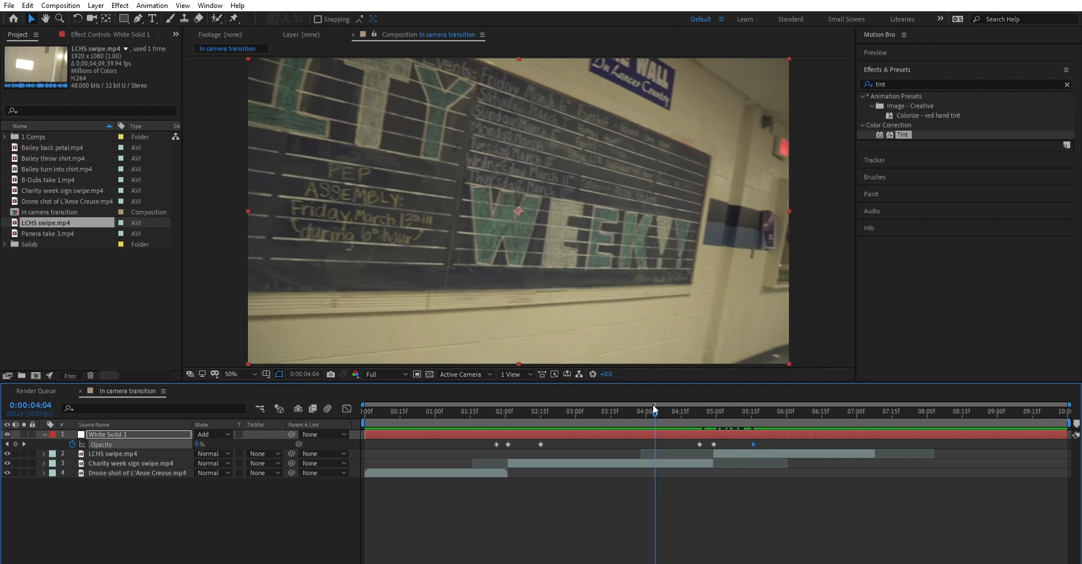
key("space")
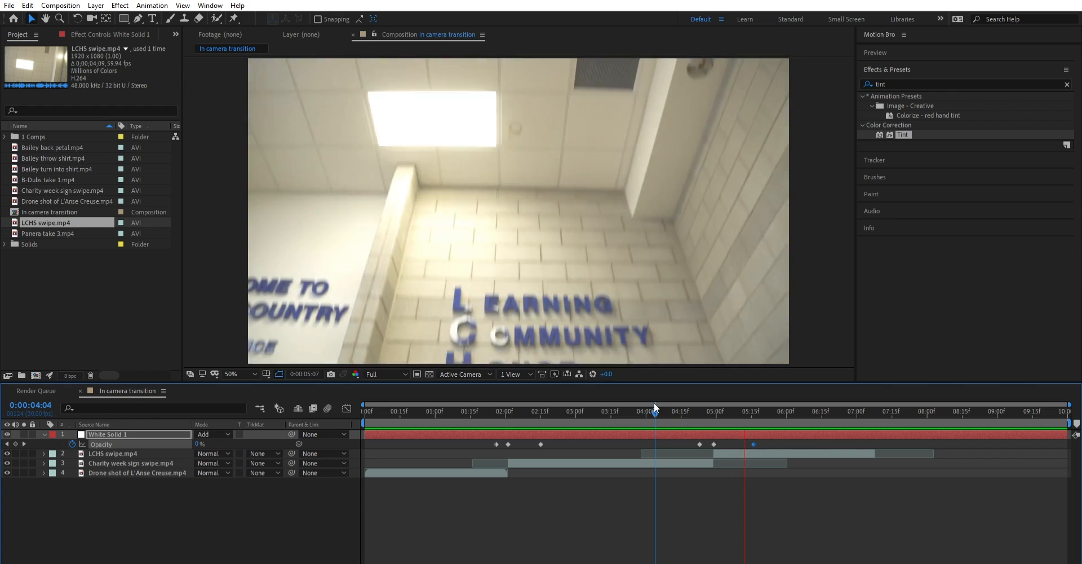
left_click_drag(660, 406, 183, 411)
key("space")
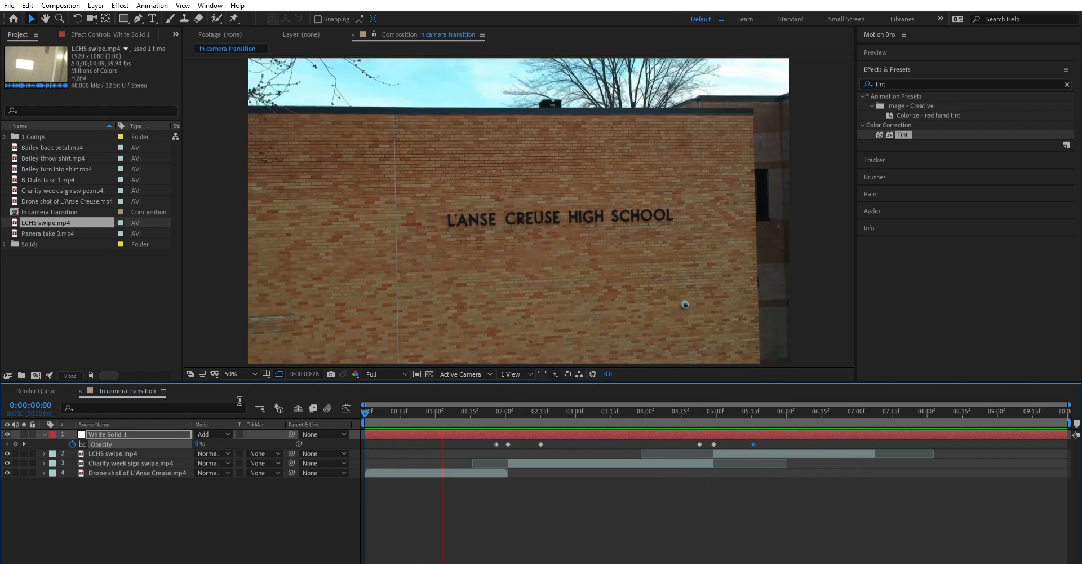
key("space")
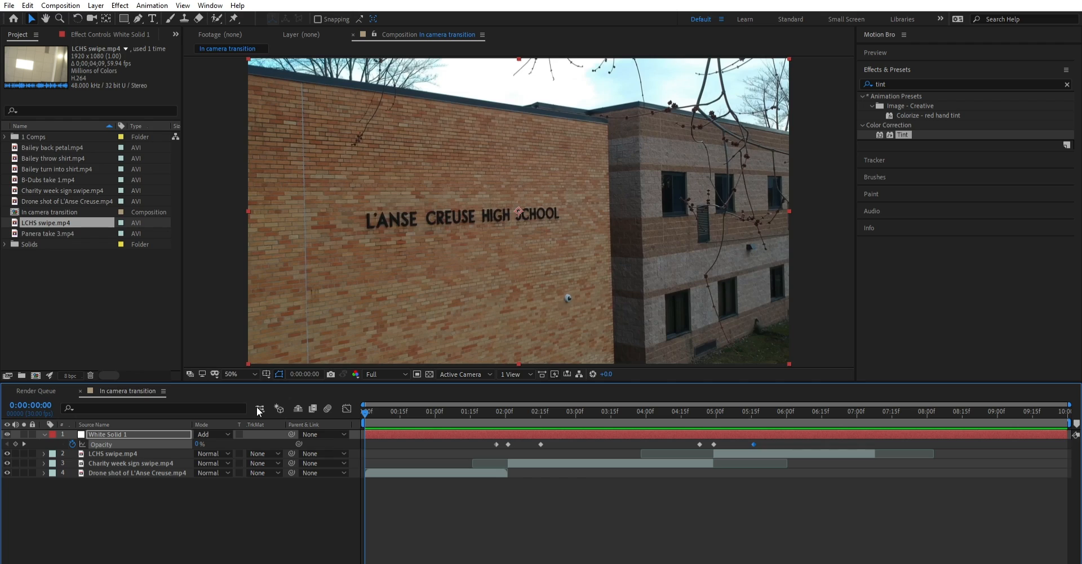
key("space")
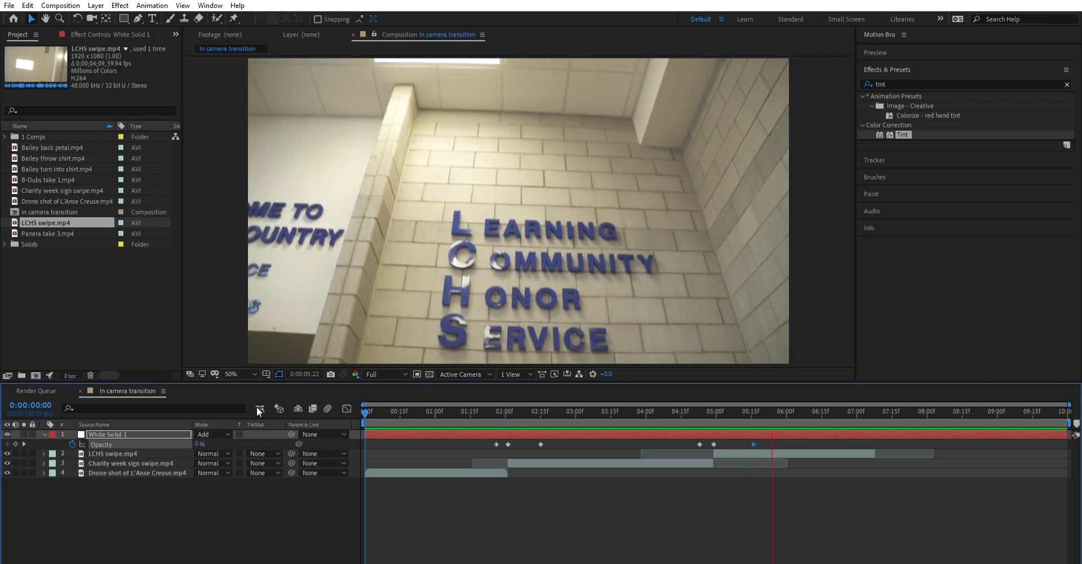
key("space")
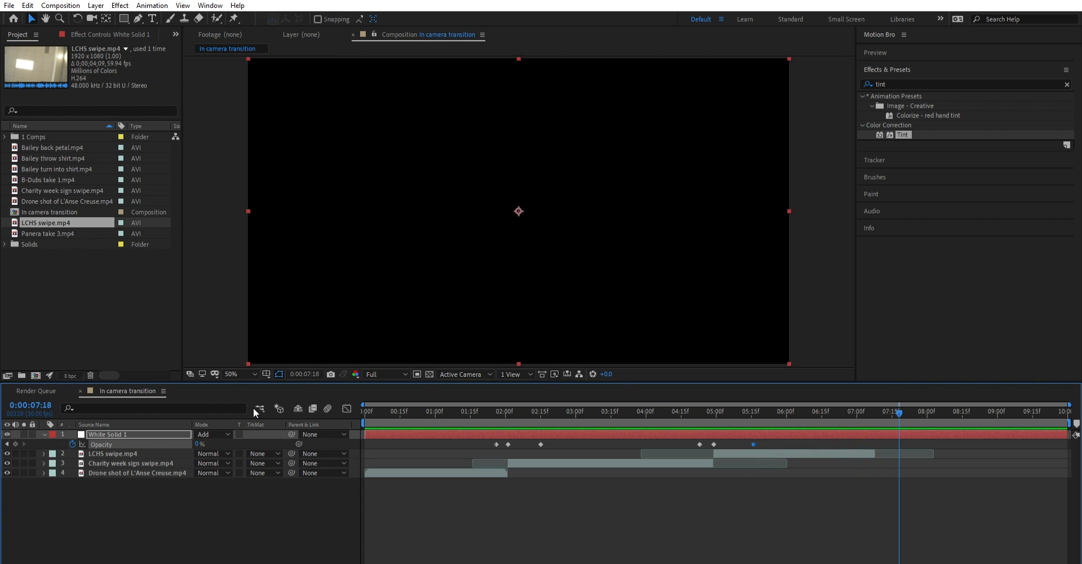
- Examine frames on both sides of the first cut, comparing the colours of the drone shot and the Charity week clip
left_click(457, 408)
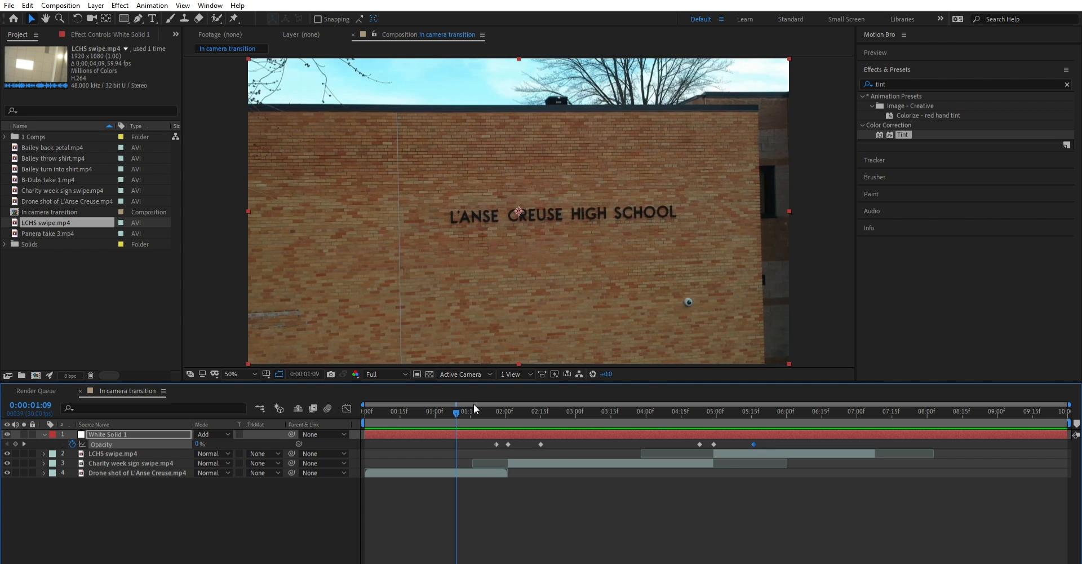
mouse_move(473, 403)
left_mouse_down()
mouse_move(465, 403)
mouse_move(483, 400)
left_mouse_up()
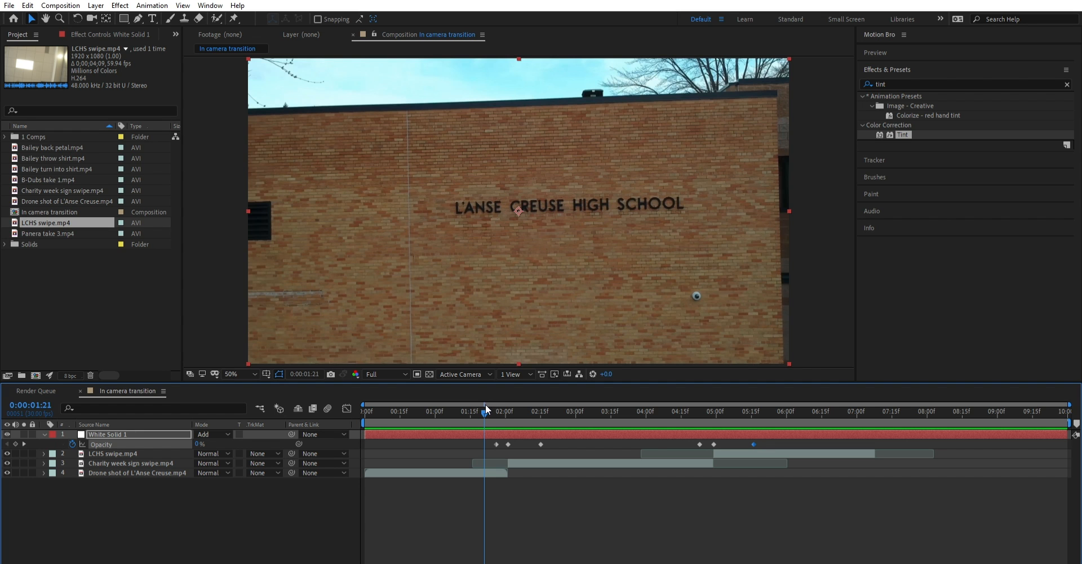
mouse_move(486, 402)
left_mouse_down()
mouse_move(503, 403)
mouse_move(485, 416)
left_mouse_up()
left_click_drag(485, 408, 486, 436)
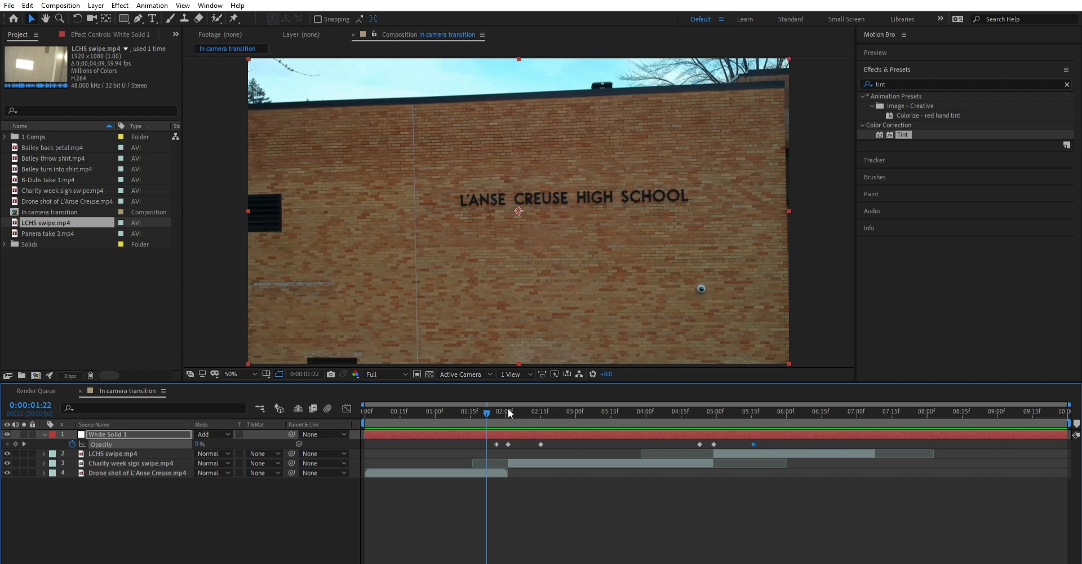
left_click_drag(509, 408, 572, 409)
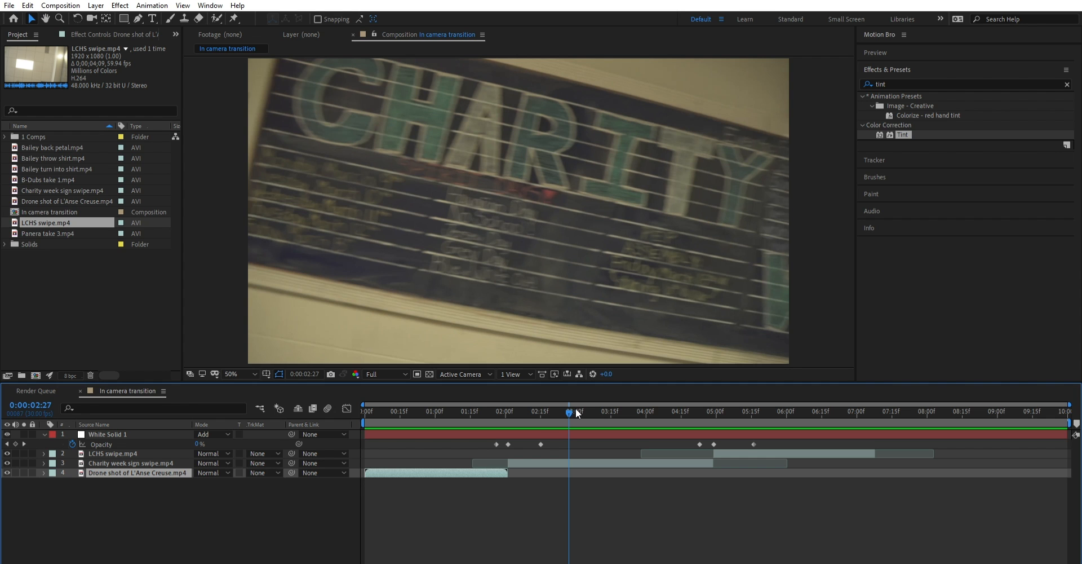
left_click_drag(697, 403, 502, 415)
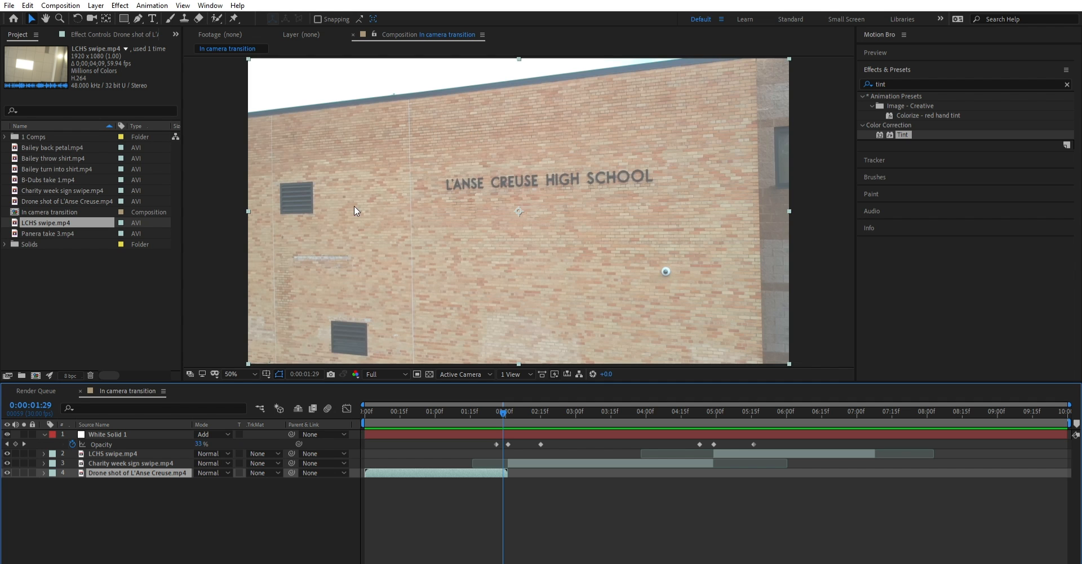
mouse_move(499, 407)
left_mouse_down()
mouse_move(532, 401)
mouse_move(496, 403)
mouse_move(530, 397)
mouse_move(504, 409)
left_mouse_up()
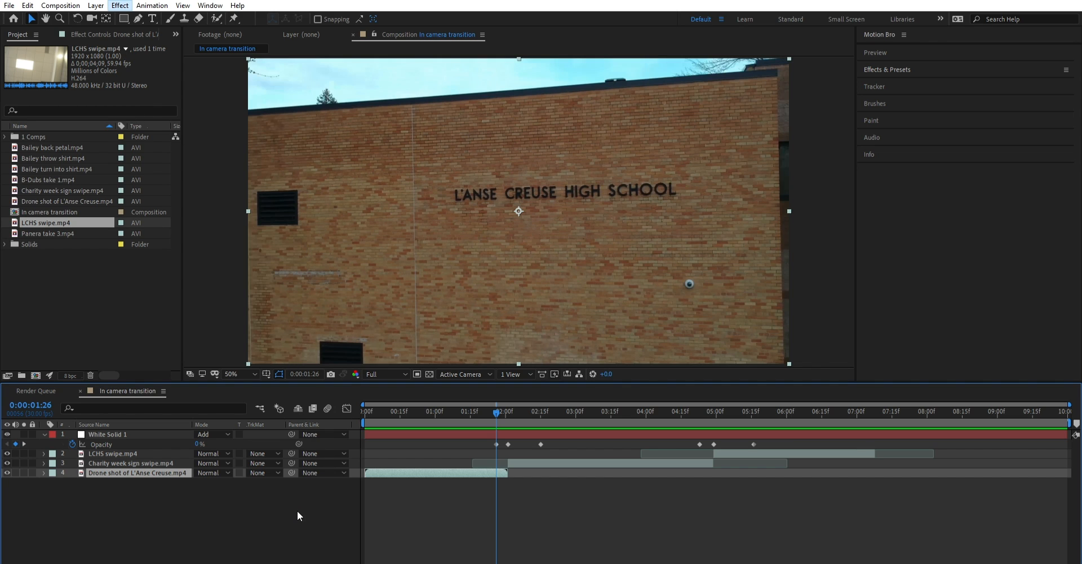
- Find the Tint effect by searching for "tint" and apply it to the drone shot layer
left_click(253, 511)
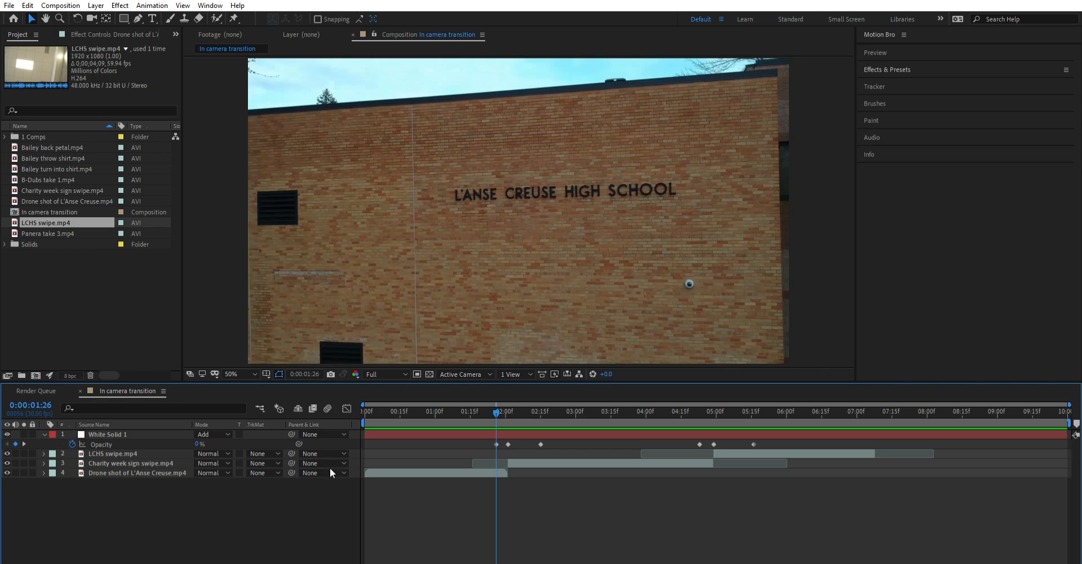
left_click(892, 69)
left_click(901, 83)
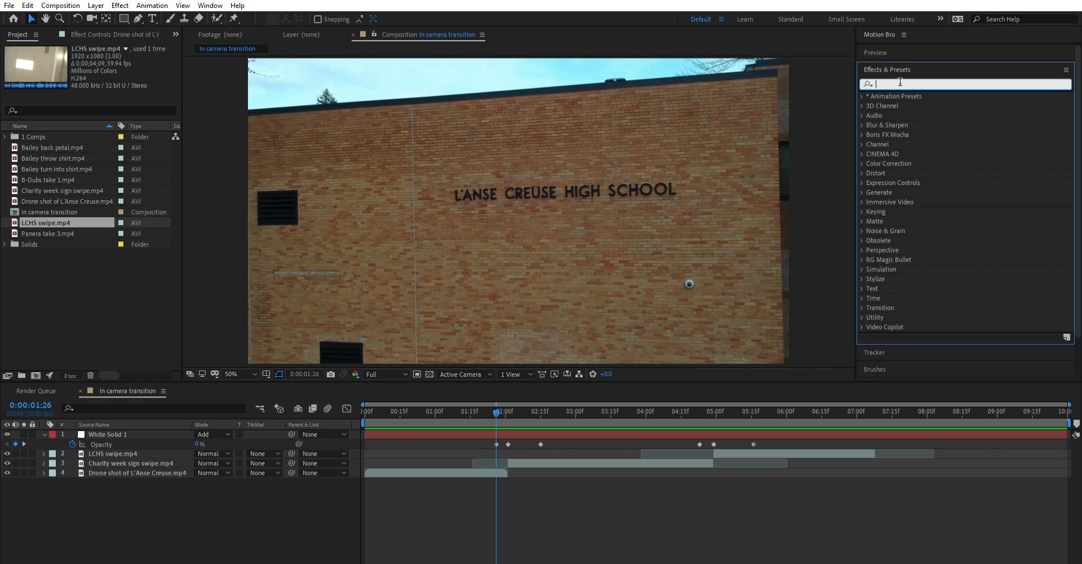
type("tint")
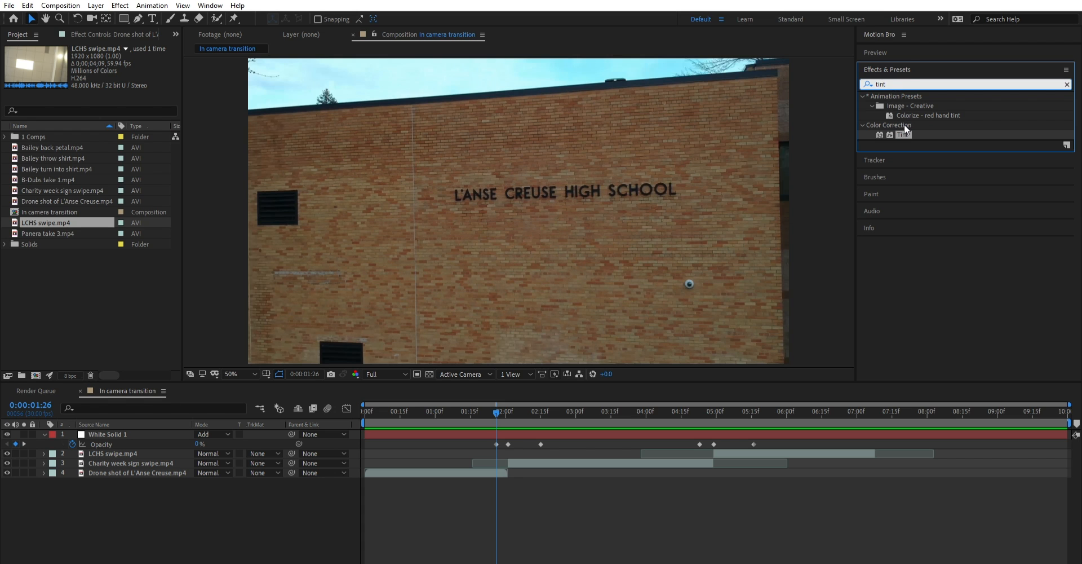
left_click_drag(904, 133, 177, 463)
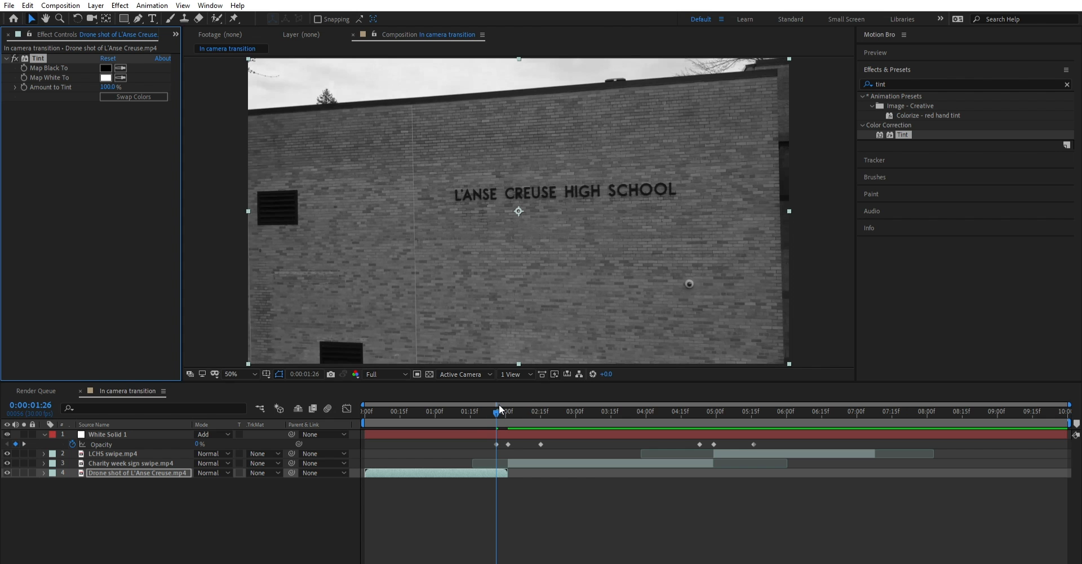
- Compare frames around the first cut and set the drone shot's Tint white mapping to a pale yellow
left_click_drag(498, 404, 506, 404)
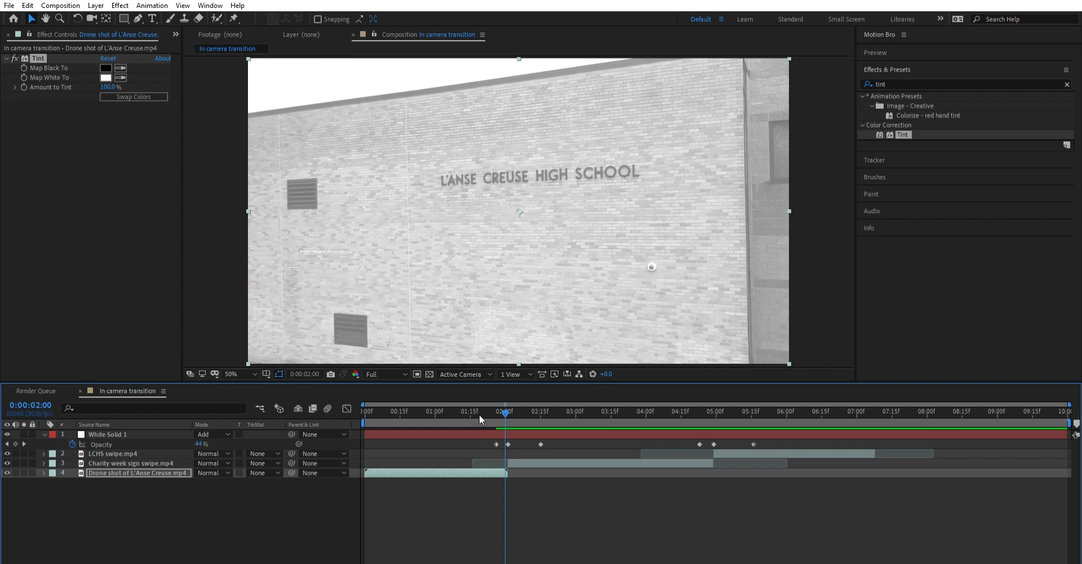
mouse_move(508, 401)
left_mouse_down()
mouse_move(527, 401)
mouse_move(503, 406)
left_mouse_up()
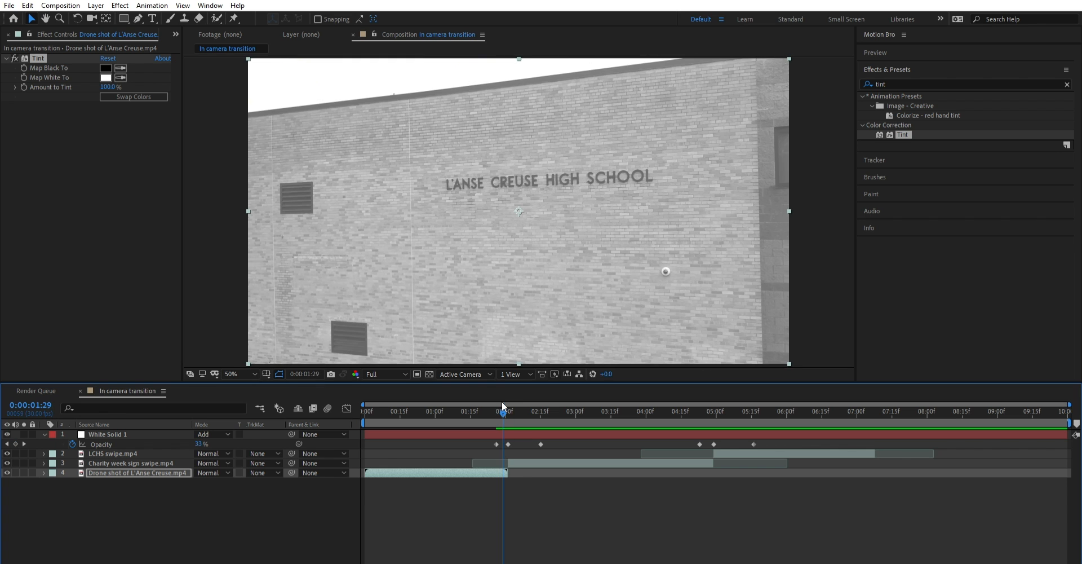
left_click(106, 78)
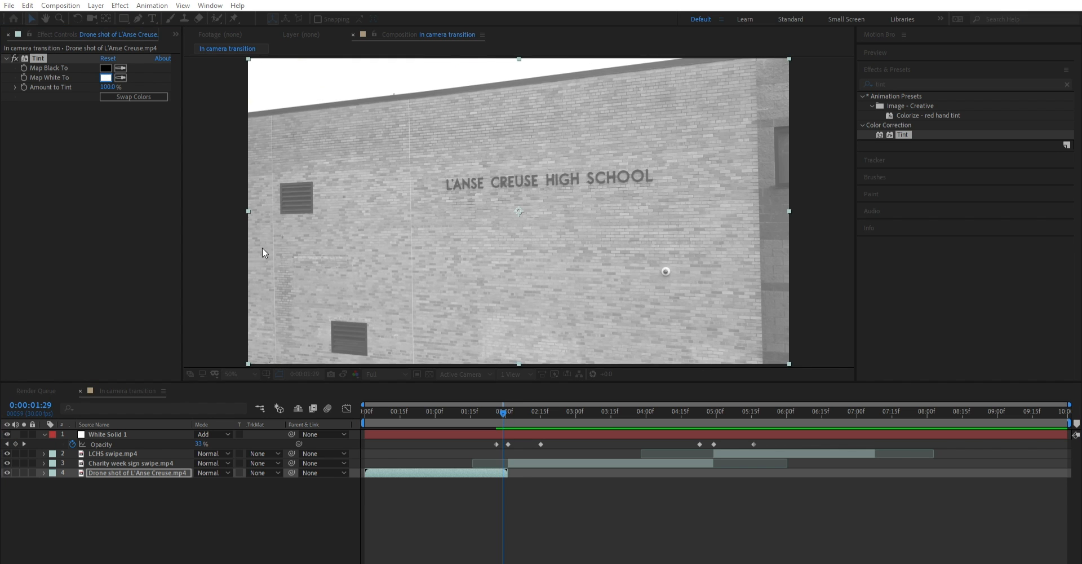
left_click_drag(287, 376, 286, 362)
left_click(180, 247)
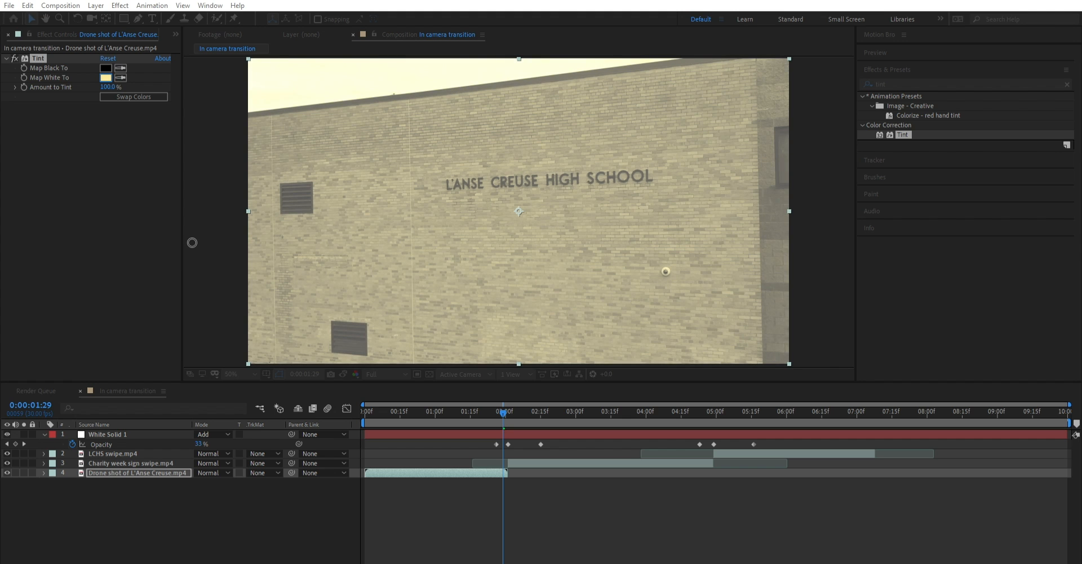
left_click(403, 258)
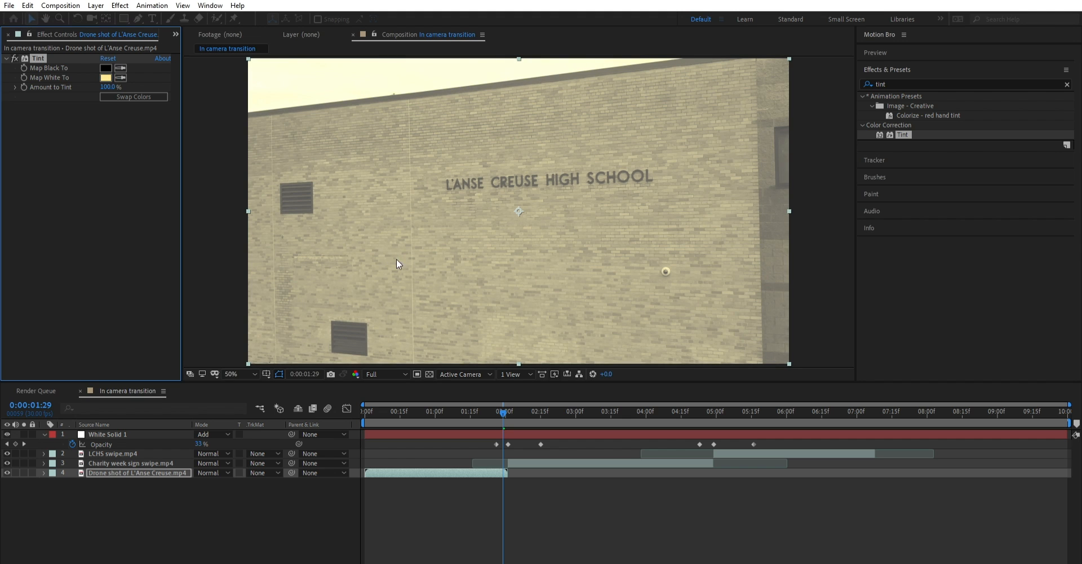
- Set the drone shot's Tint black mapping to a dark olive at 0:00:01:28
left_click(502, 403)
left_click_drag(503, 404, 503, 401)
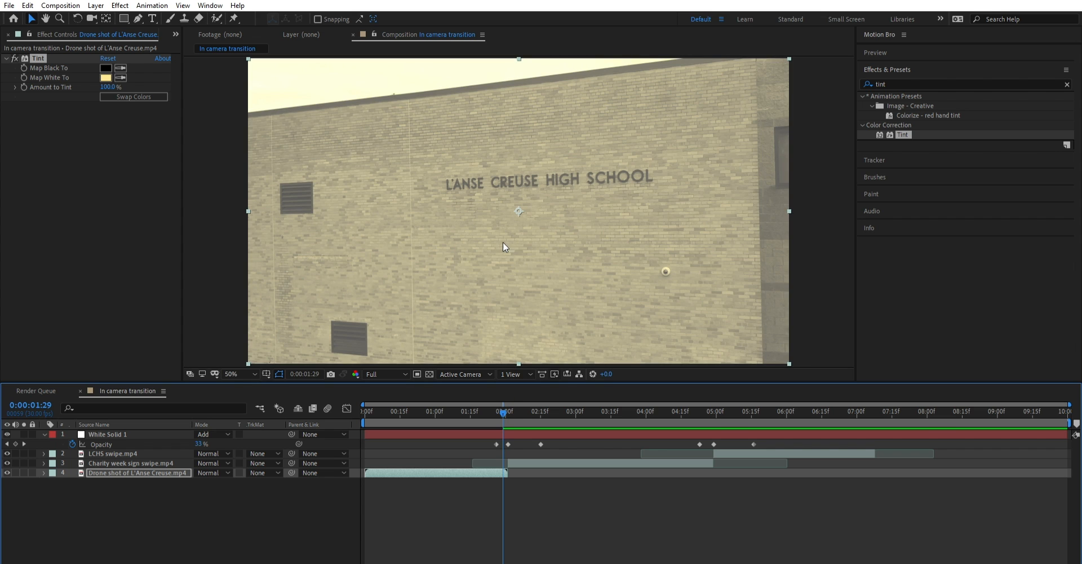
left_click(499, 412)
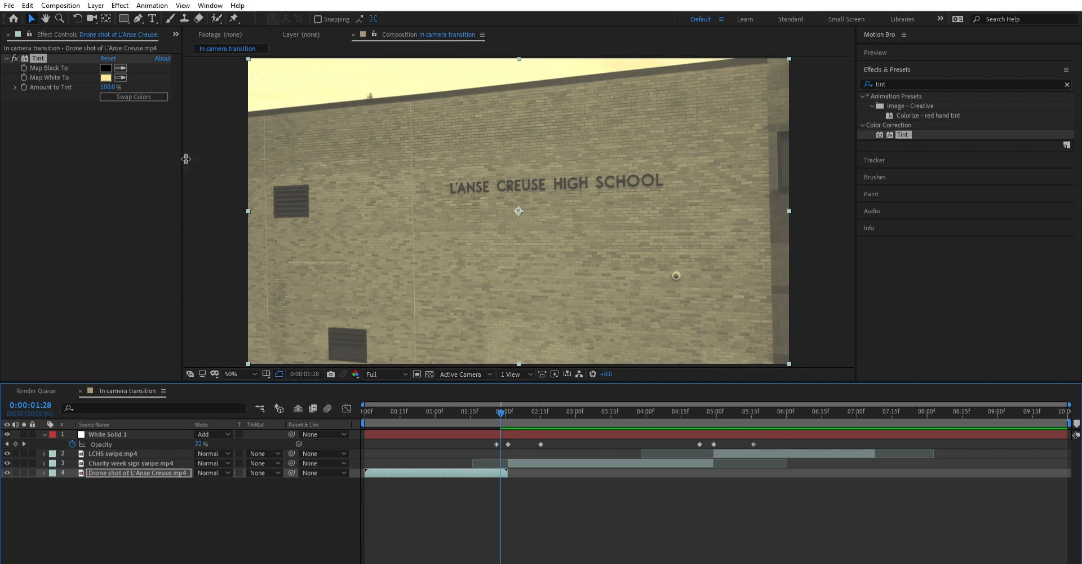
left_click(109, 68)
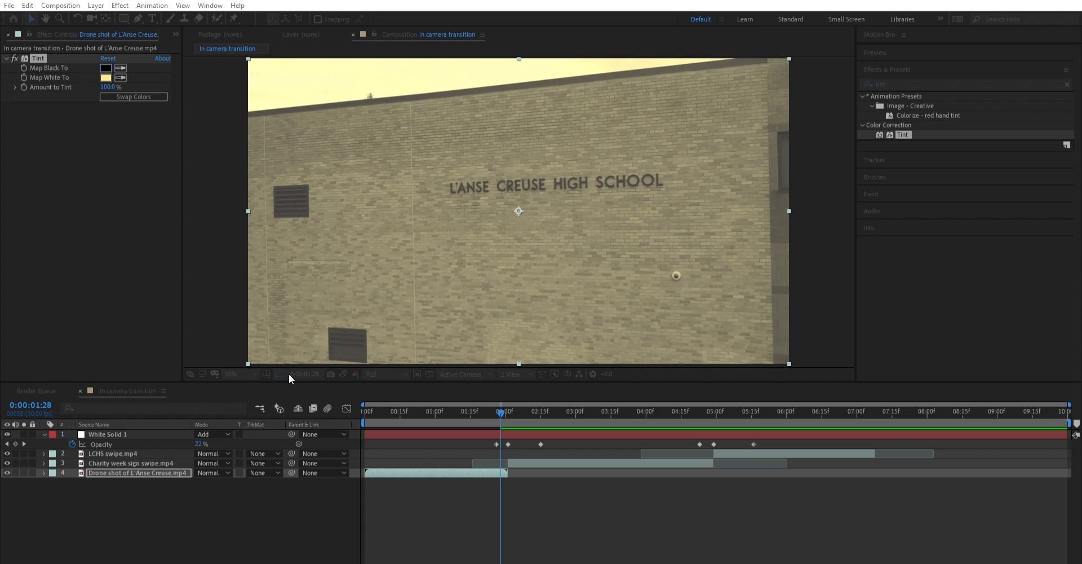
left_click_drag(140, 387, 200, 345)
left_click(401, 260)
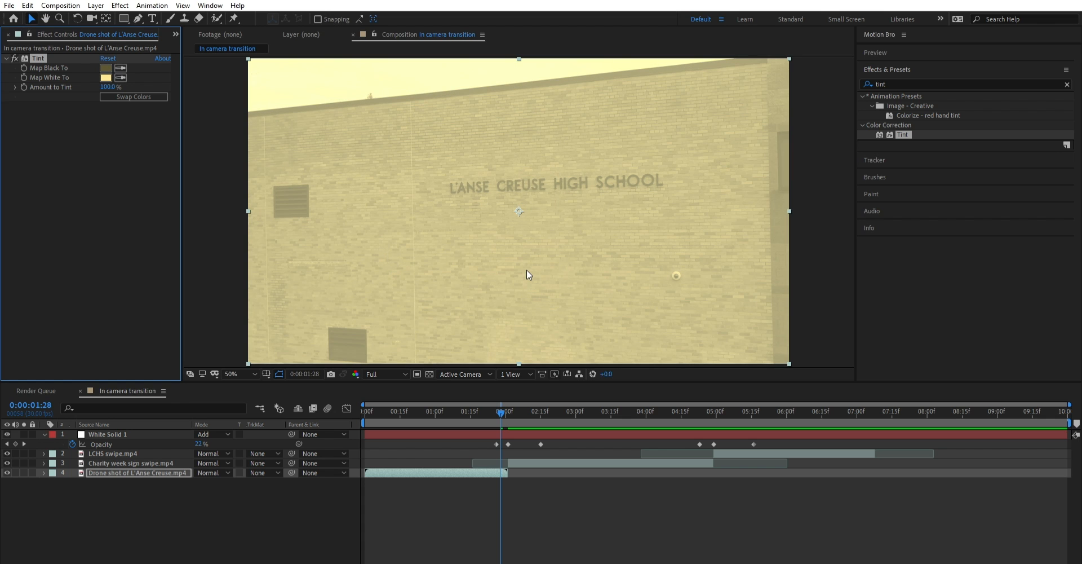
- Lighten the Tint white mapping to a pale cream, judging it against the Charity week clip across the first cut
mouse_move(503, 404)
left_mouse_down()
mouse_move(357, 407)
mouse_move(519, 385)
mouse_move(505, 389)
left_mouse_up()
left_click(106, 77)
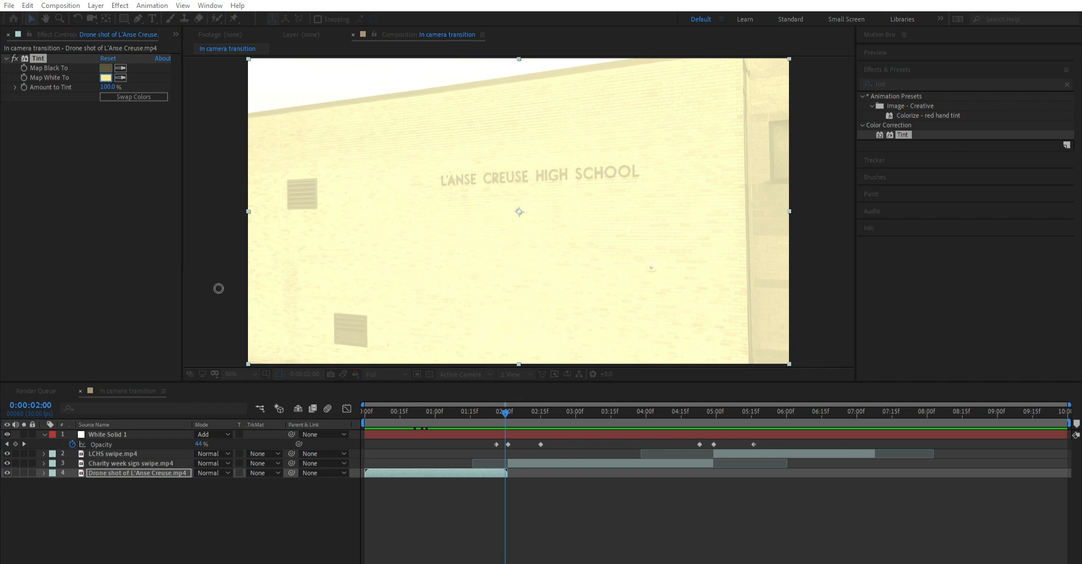
left_click_drag(188, 263, 157, 255)
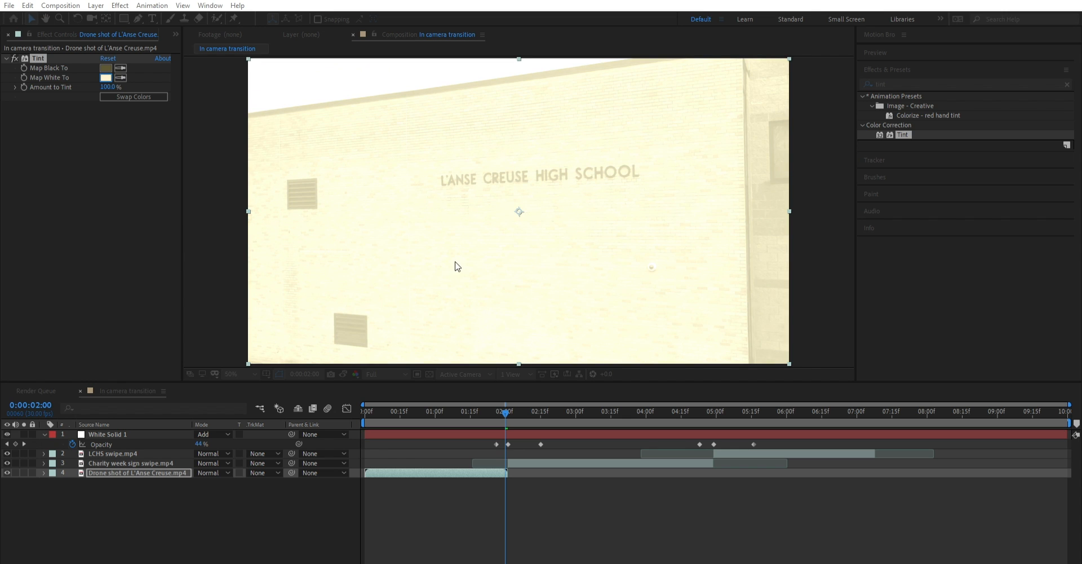
key("Return")
left_click(502, 401)
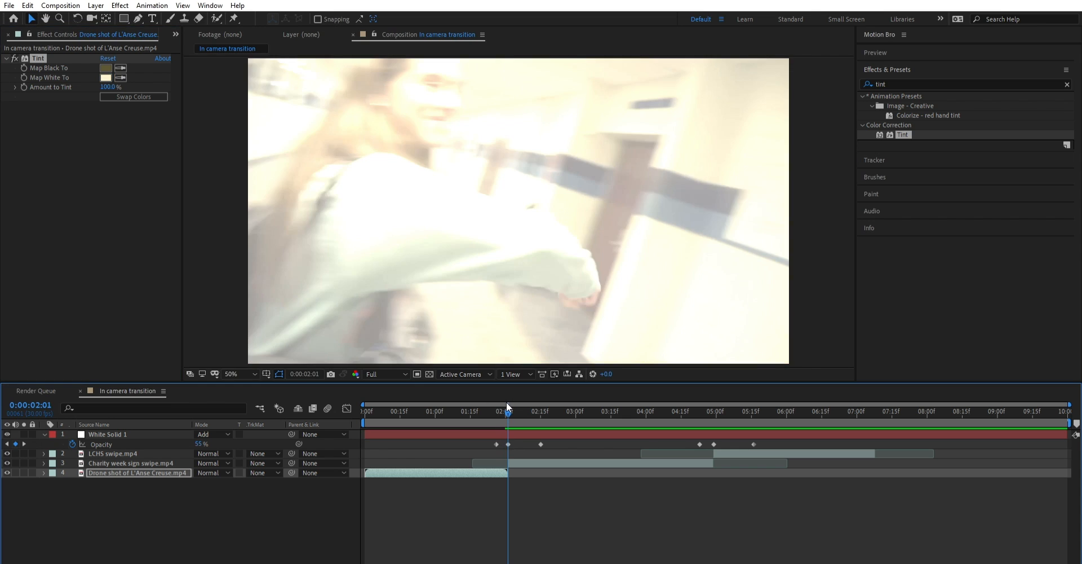
- Keyframe the drone shot's Amount to Tint at 100% at 0:00:01:29 and 0% at 0:00:01:26
mouse_move(501, 401)
left_mouse_down()
mouse_move(390, 406)
mouse_move(512, 386)
mouse_move(492, 388)
mouse_move(495, 406)
mouse_move(507, 406)
mouse_move(499, 401)
left_mouse_up()
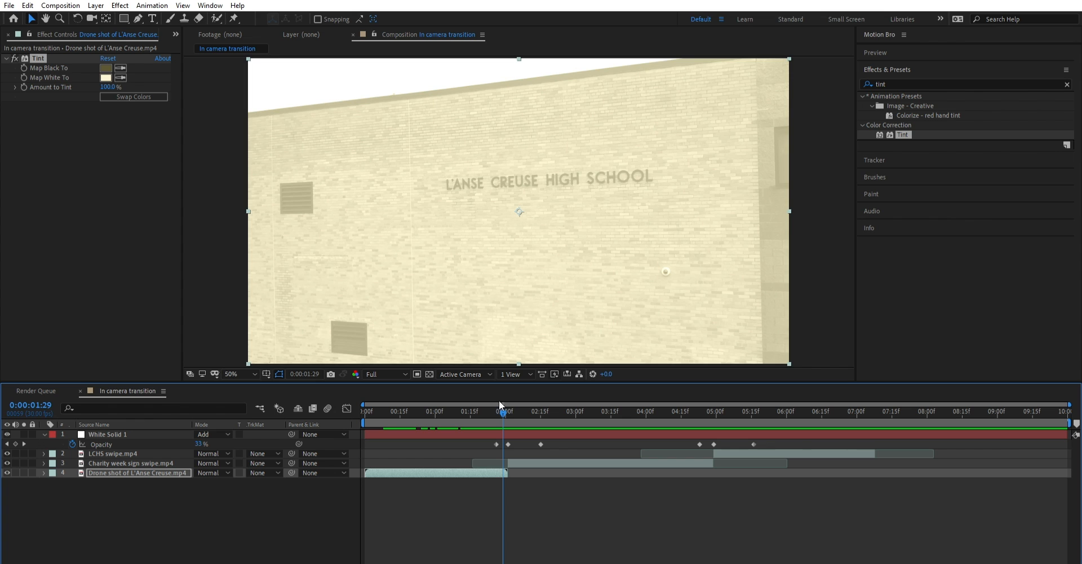
left_click(25, 76)
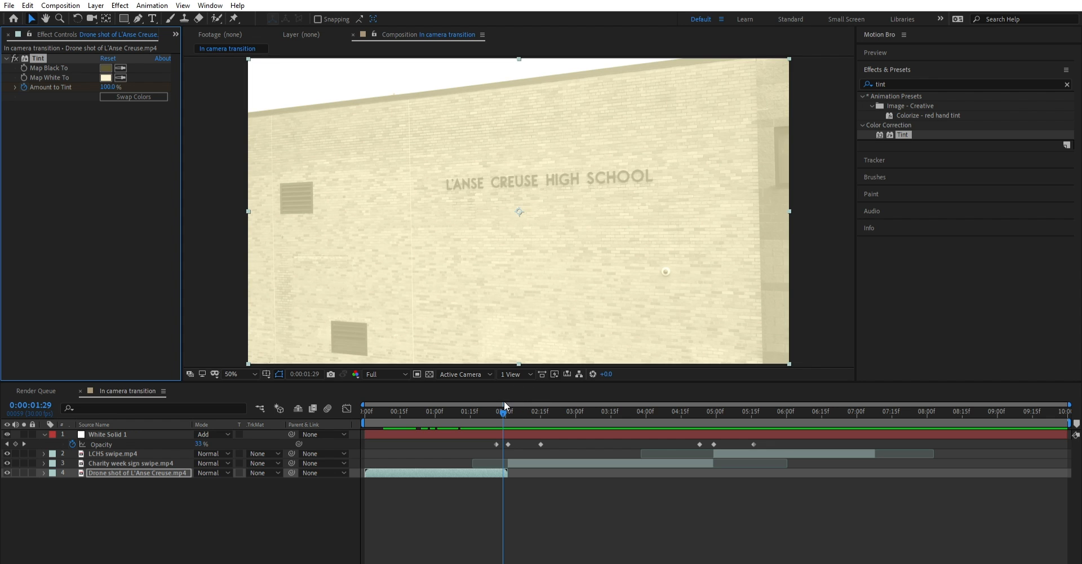
left_click_drag(503, 399, 493, 400)
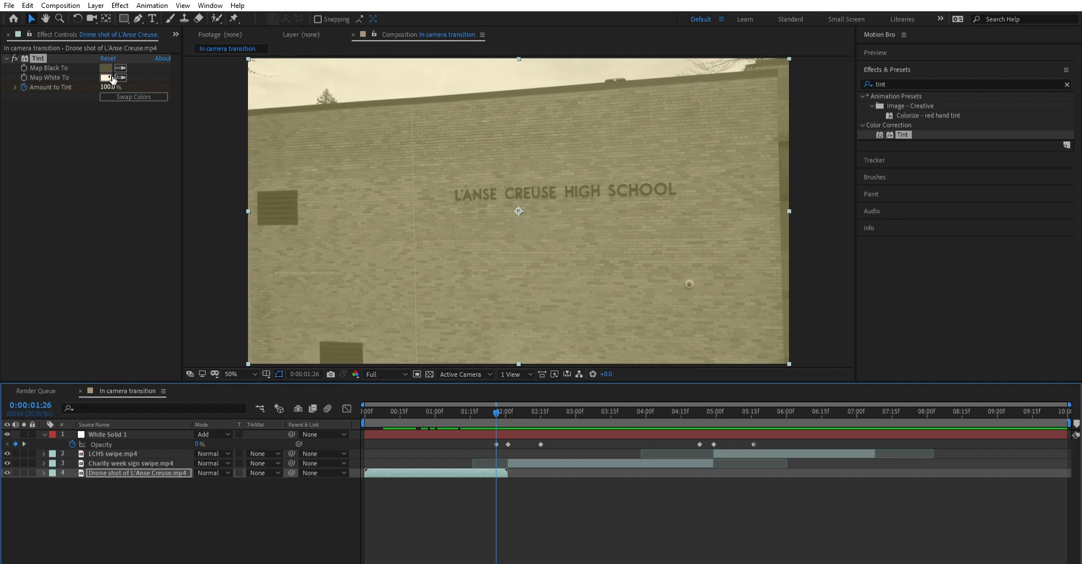
left_click_drag(108, 87, 25, 88)
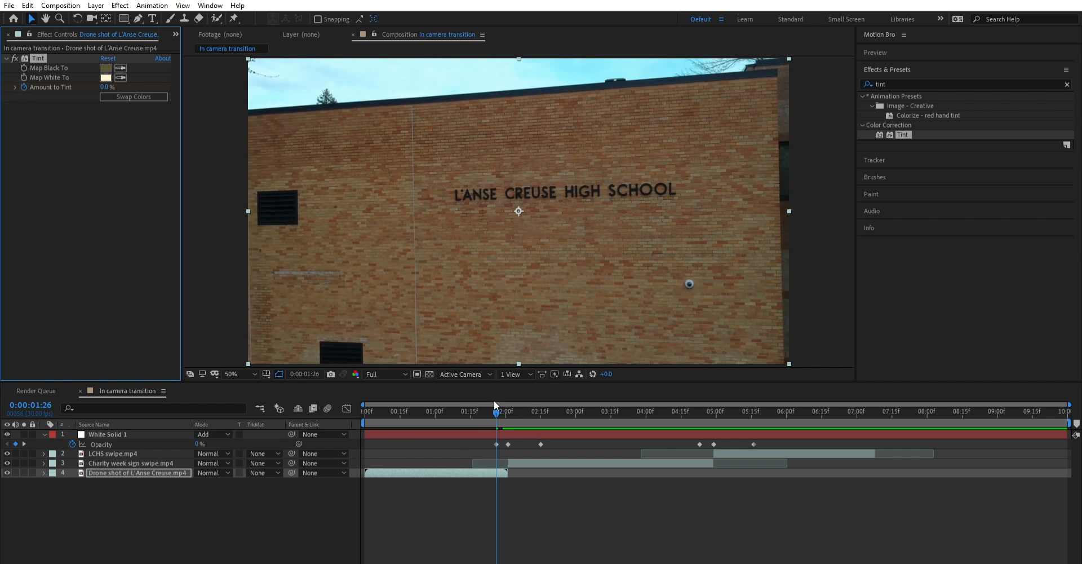
mouse_move(493, 400)
left_mouse_down()
mouse_move(463, 401)
mouse_move(497, 400)
left_mouse_up()
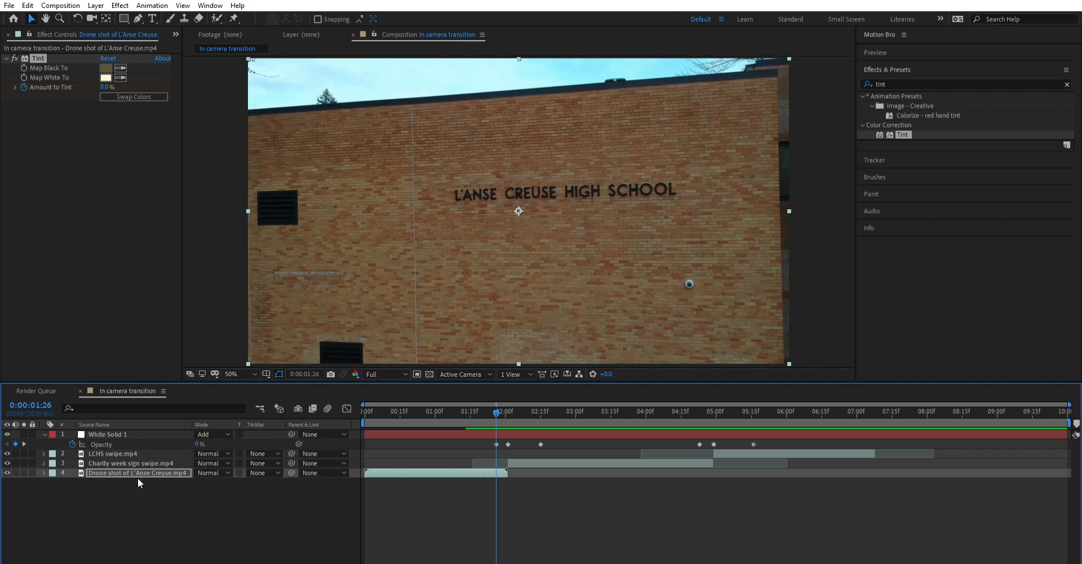
- Reveal the drone shot's Amount to Tint keyframes in the timeline
left_click(44, 473)
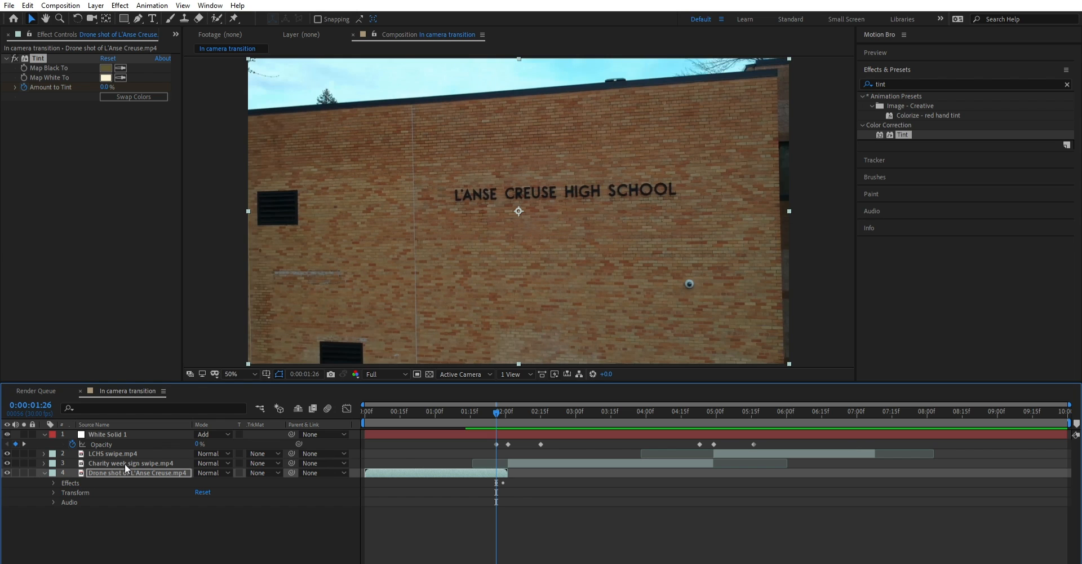
left_click(53, 482)
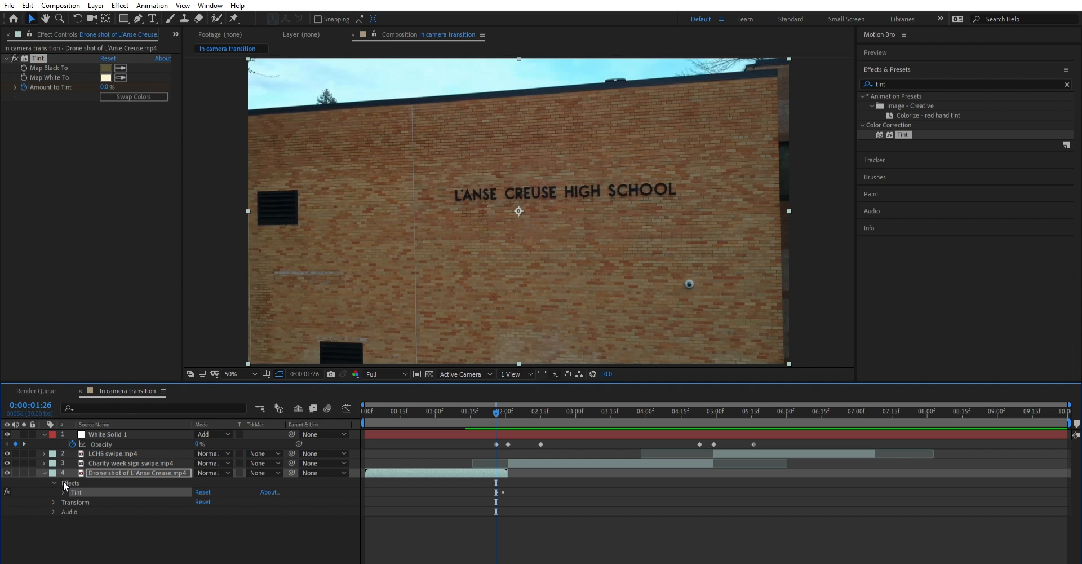
left_click(63, 492)
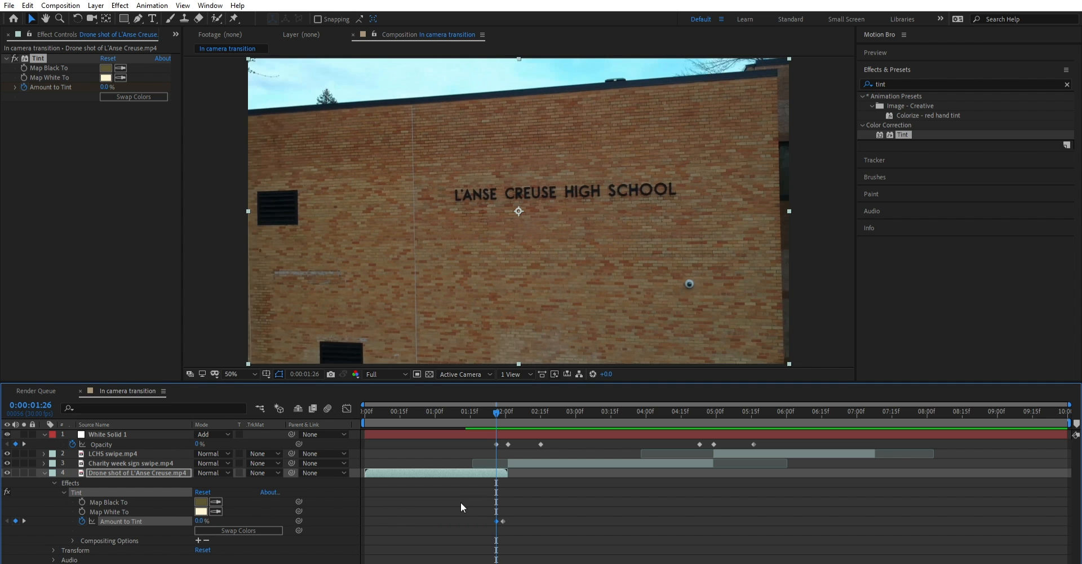
- Play back the tinted first transition, starting from 0:00:01:13 and from 0:00:01:15
key("Page_Up")
key("Page_Up")
key("Page_Up")
key("Page_Up")
key("Page_Up")
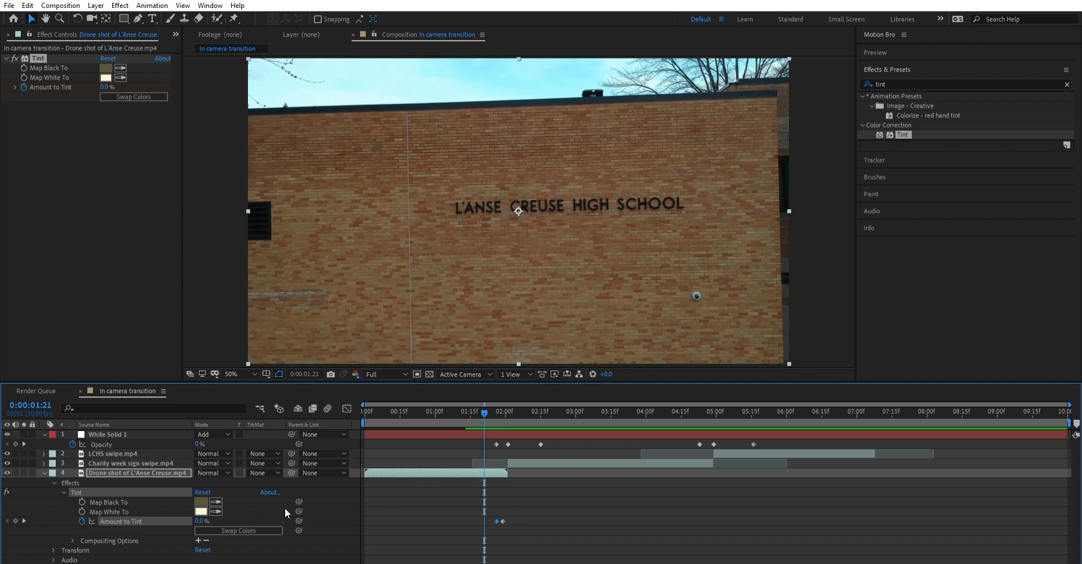
left_click_drag(485, 408, 465, 403)
key("space")
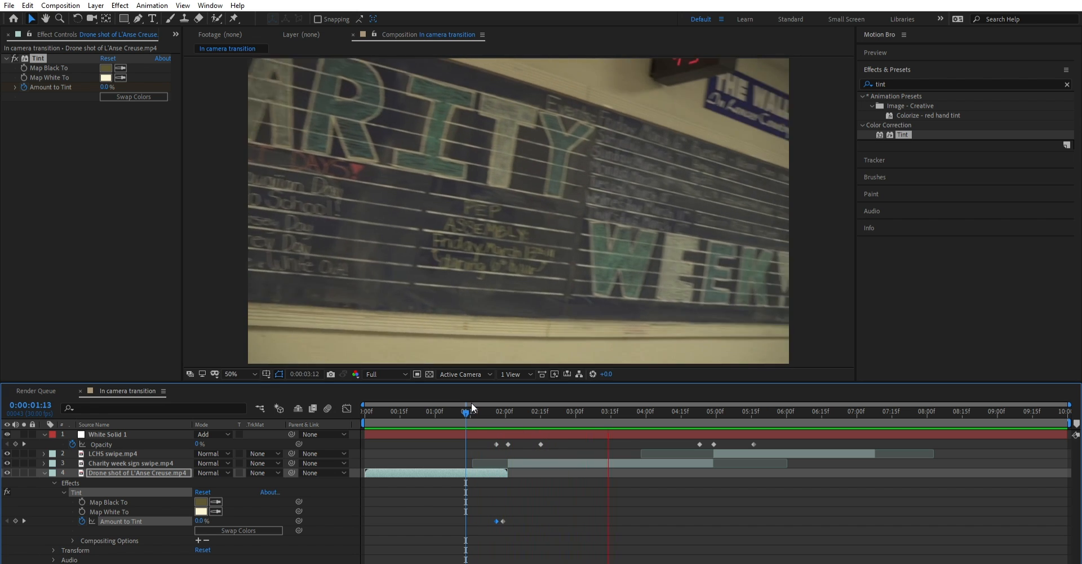
left_click(472, 404)
key("space")
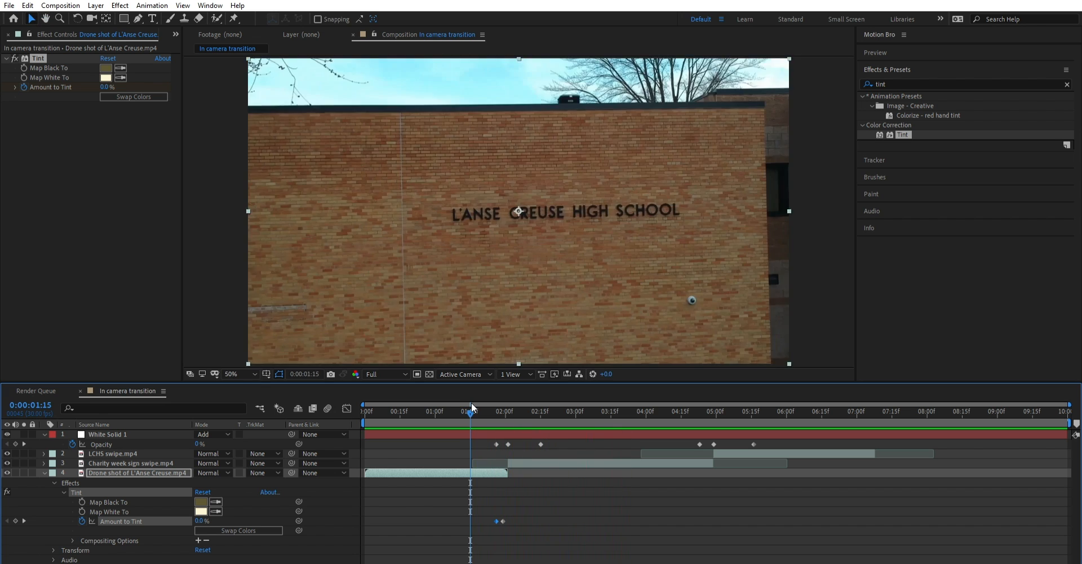
- Temporarily disable the drone shot's Tint to compare playback from 0:00:01:15 without it, and enable the effect again
left_click(475, 407)
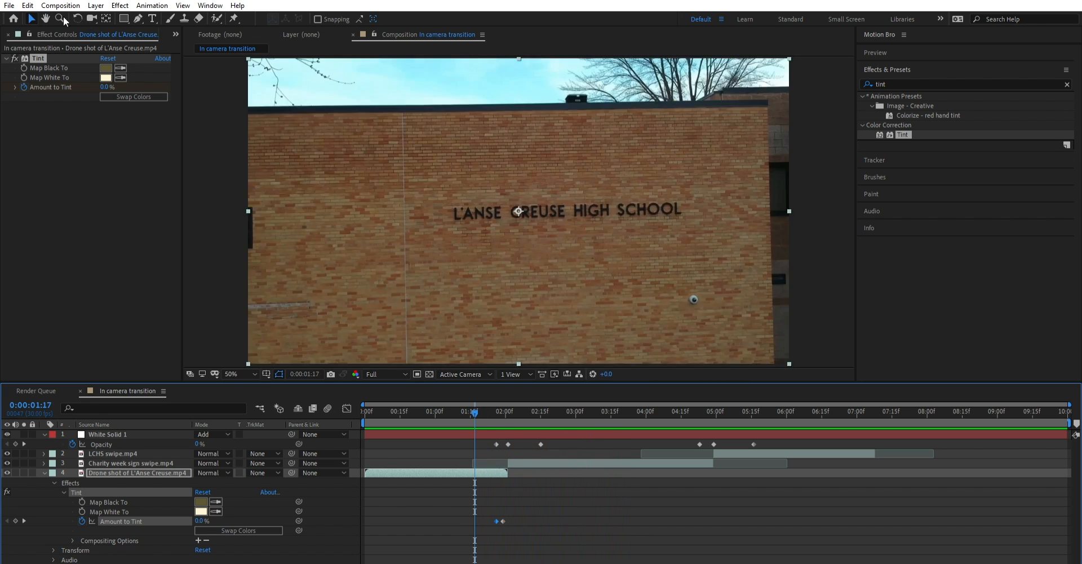
left_click(15, 58)
left_click(469, 405)
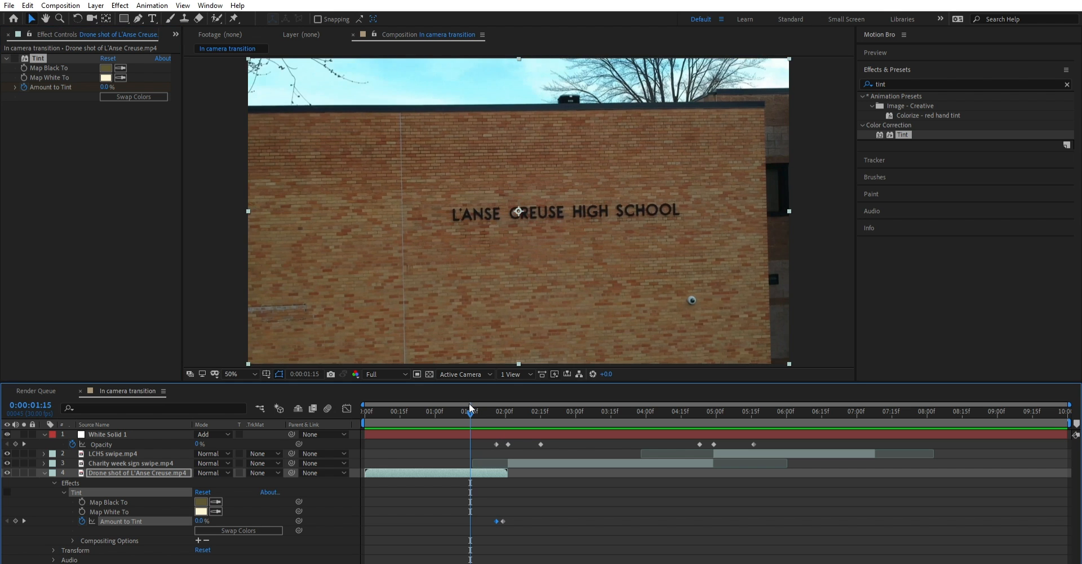
key("space")
key("space")
left_click(15, 59)
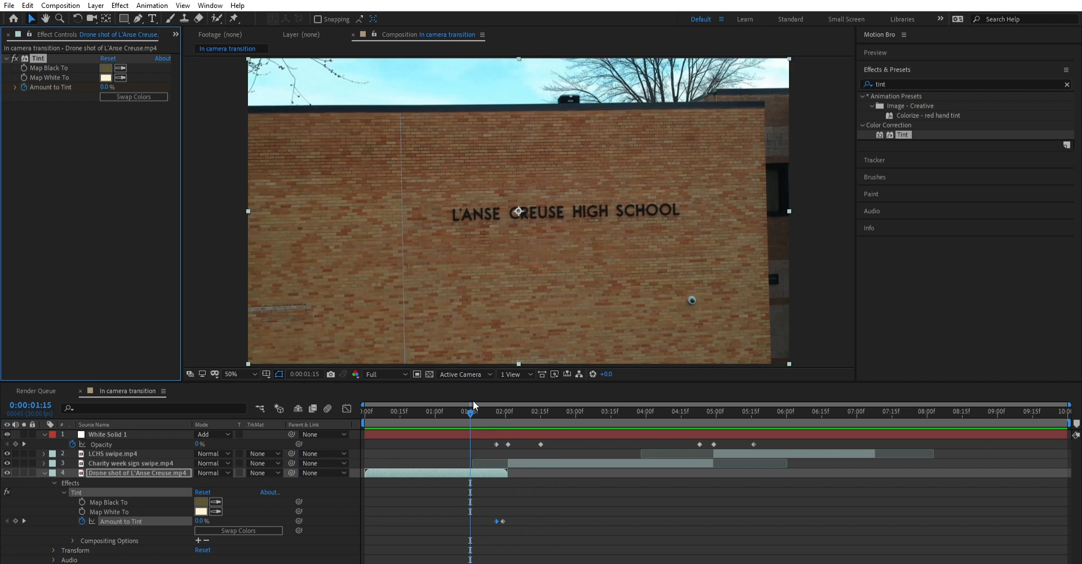
- Play back the whole sequence from 0:00:00:00
left_click_drag(472, 404, 251, 388)
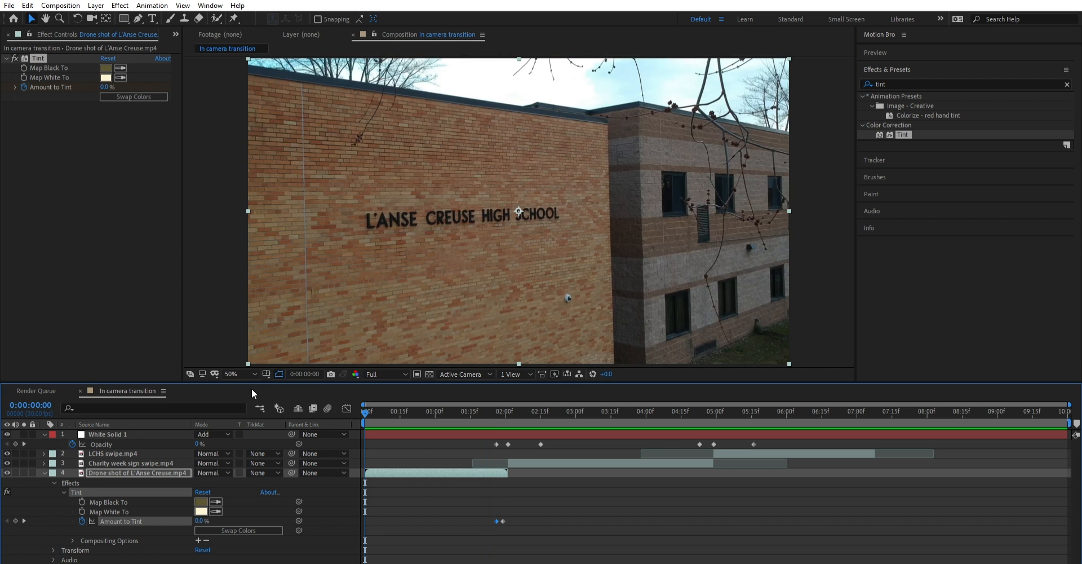
key("space")
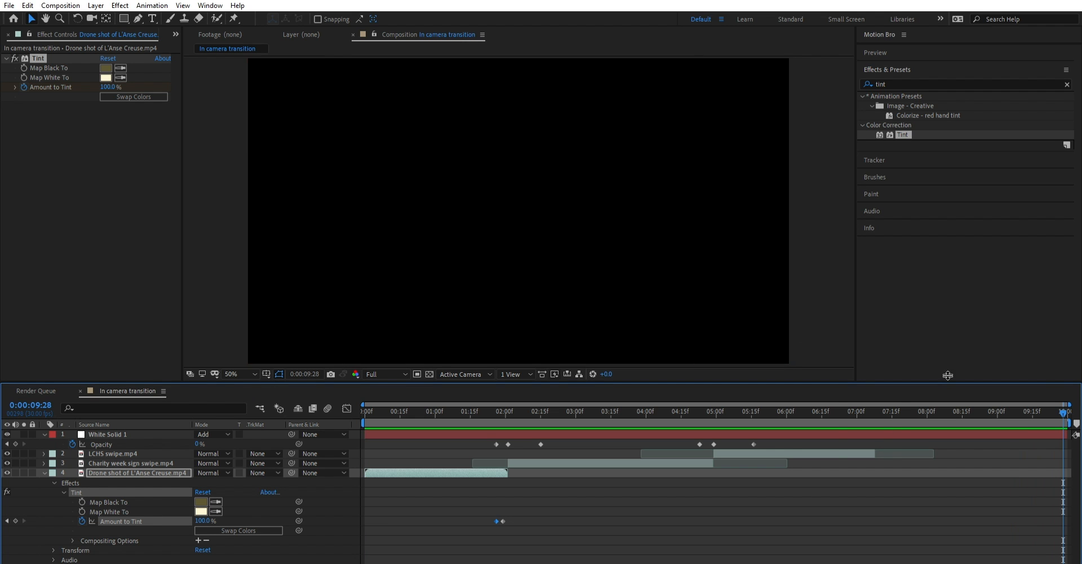
- End the work area at 0:00:07:07, where the LCHS swipe clip finishes, and trim the composition to it
left_click(841, 401)
left_click_drag(839, 400, 871, 400)
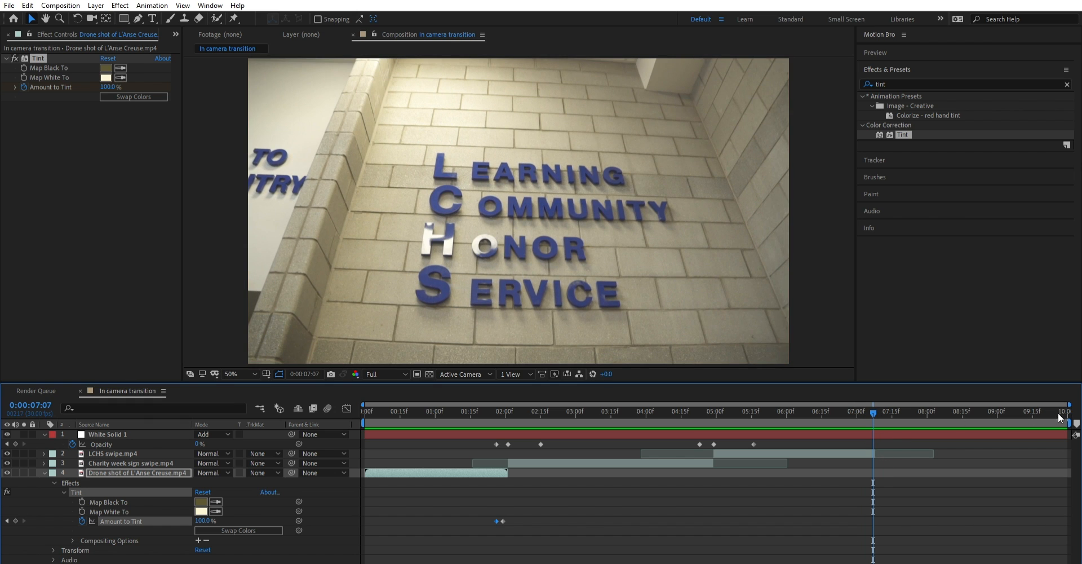
left_click_drag(1072, 413, 871, 424)
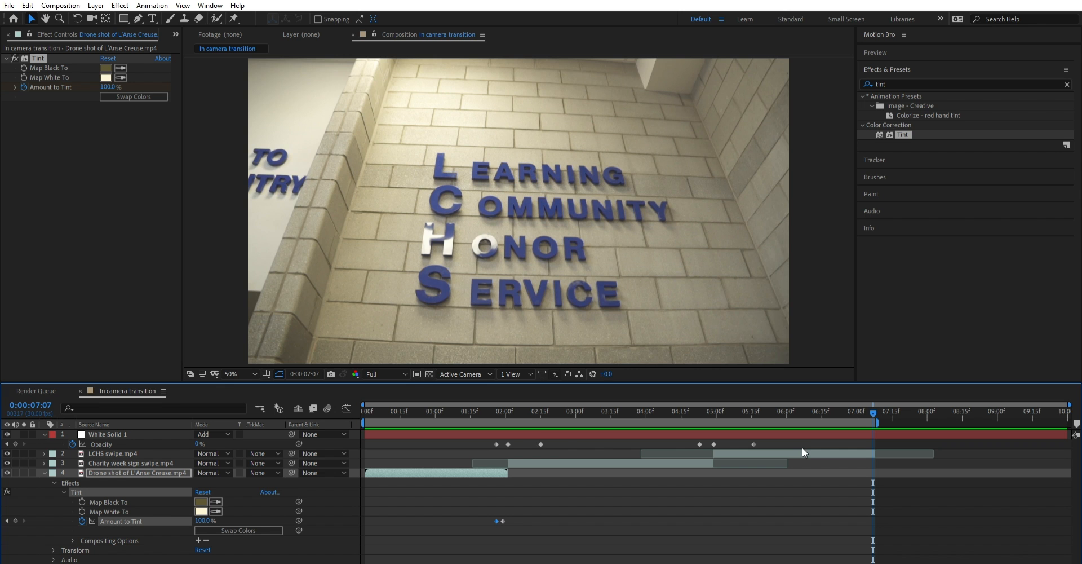
key("ctrl+shift+x")
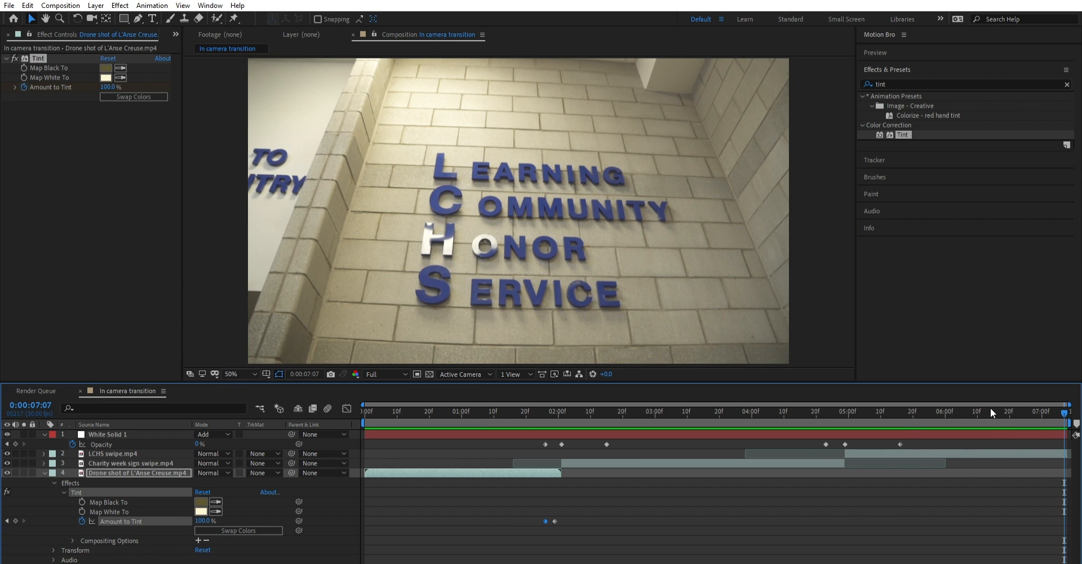
- Try trimming the composition to a shorter work area ending at about 0:00:05:25, and undo the trim
left_click_drag(966, 412, 997, 418)
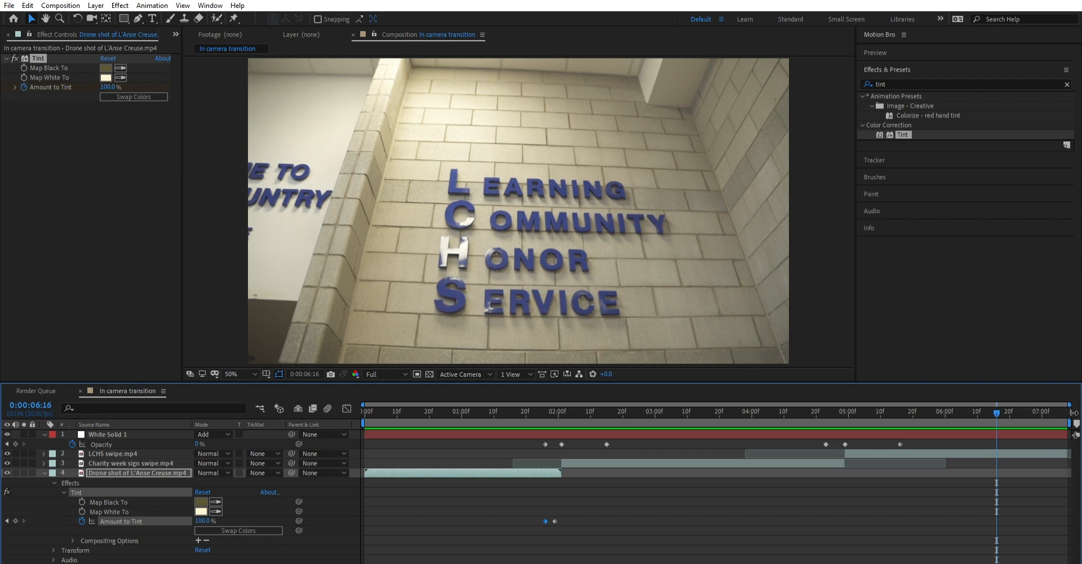
left_click_drag(1074, 412, 932, 417)
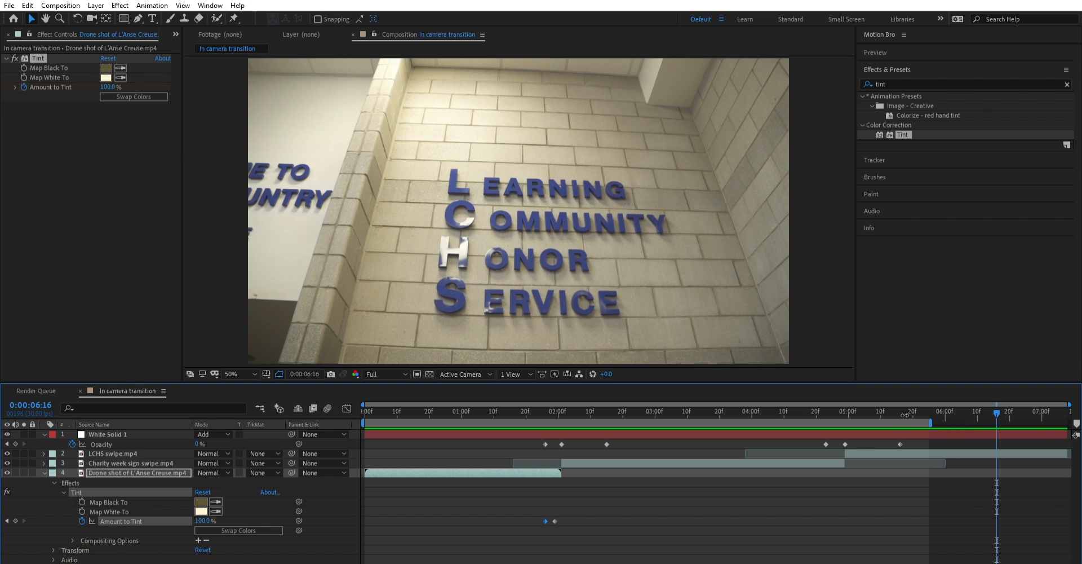
key("ctrl+shift+x")
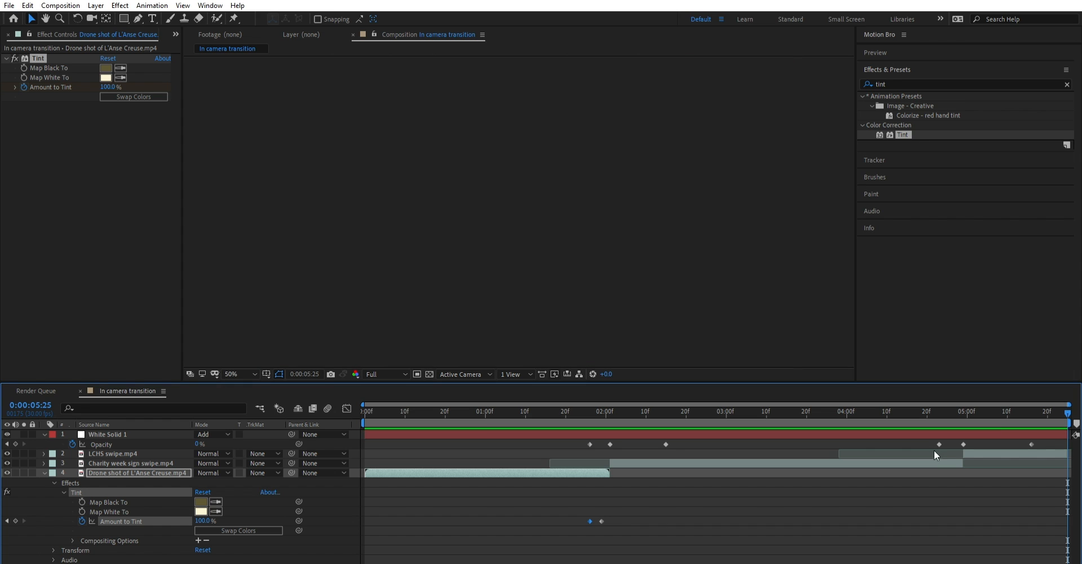
key("ctrl+z")
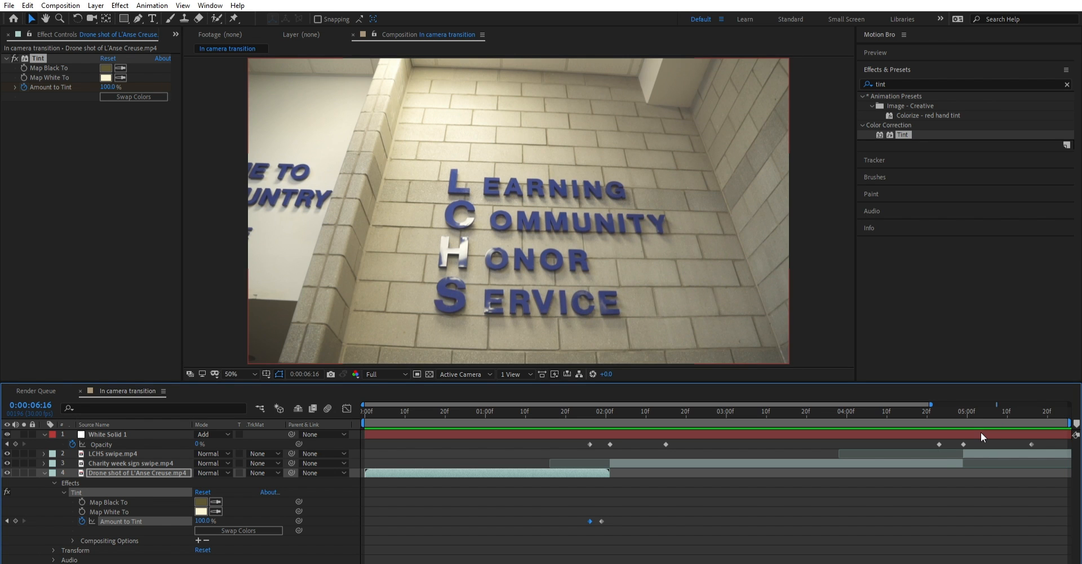
left_click_drag(378, 563, 358, 563)
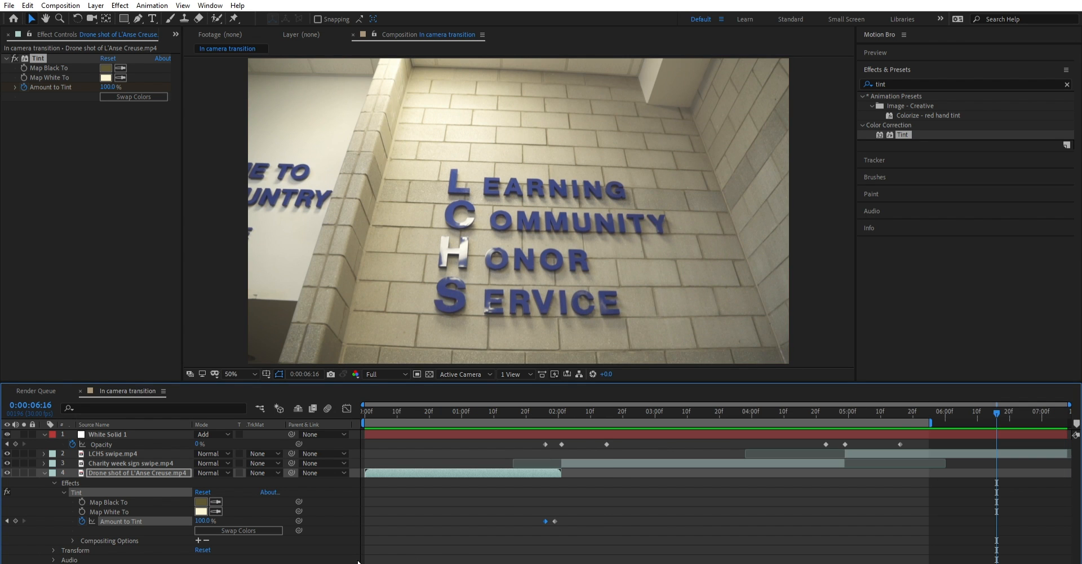
- Extend the work area back to the end of the composition, play the sequence from 0:00:00:00 and scrub through its opening frames
left_click_drag(1063, 419, 1069, 420)
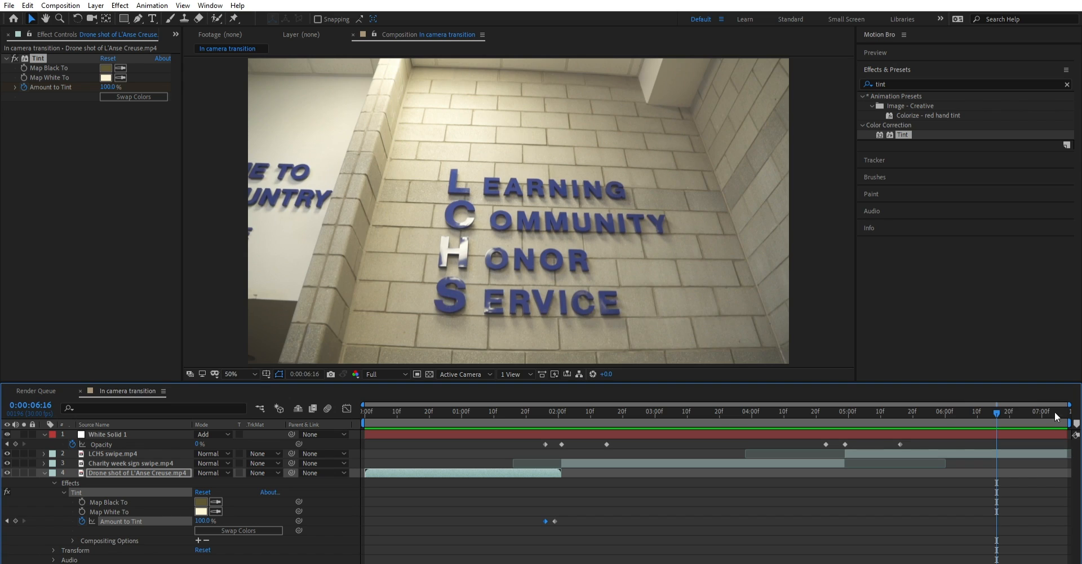
left_click_drag(990, 401, 141, 429)
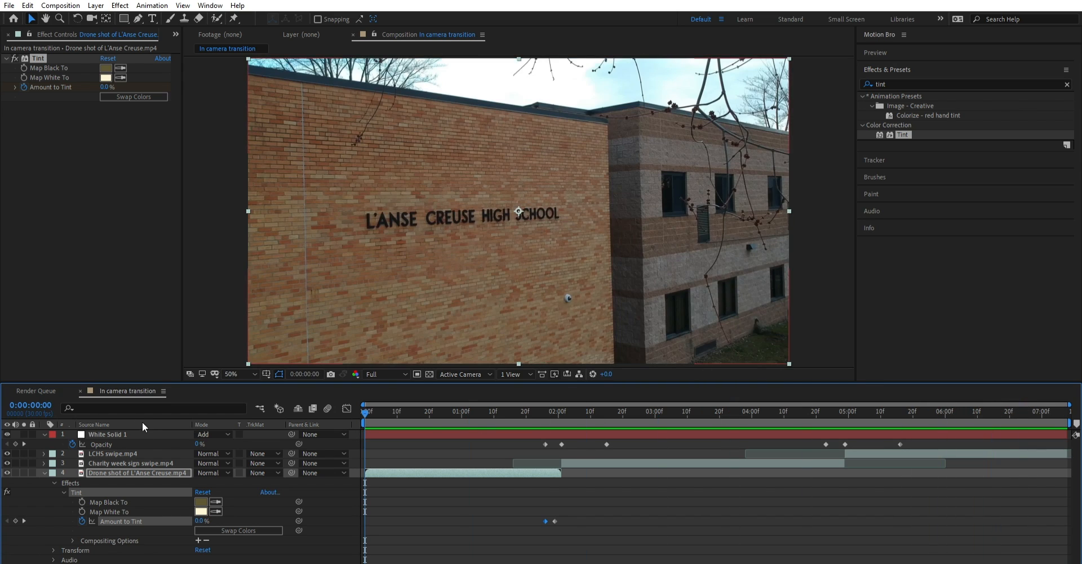
key("space")
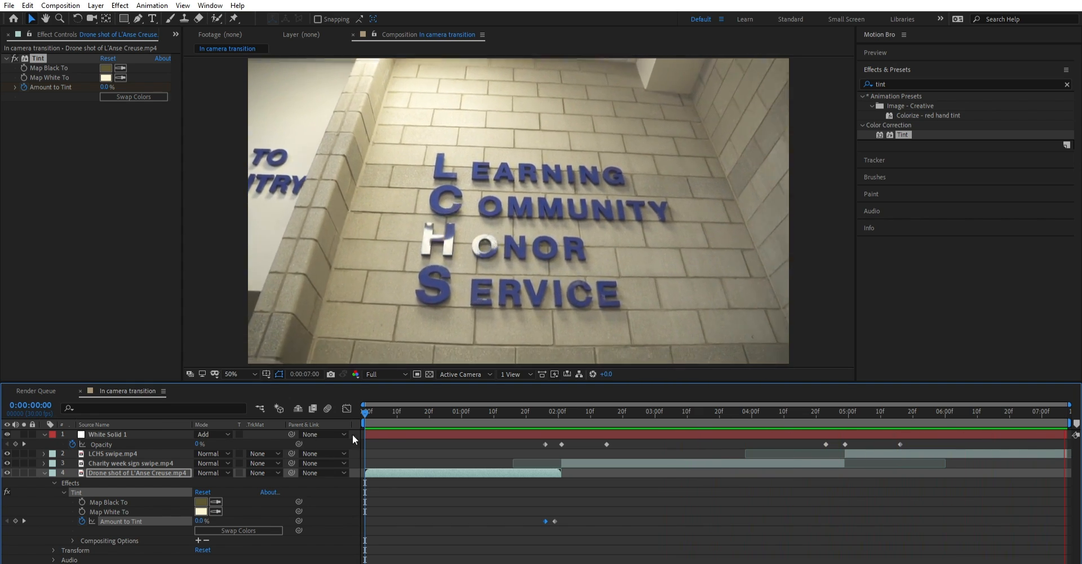
left_click(386, 404)
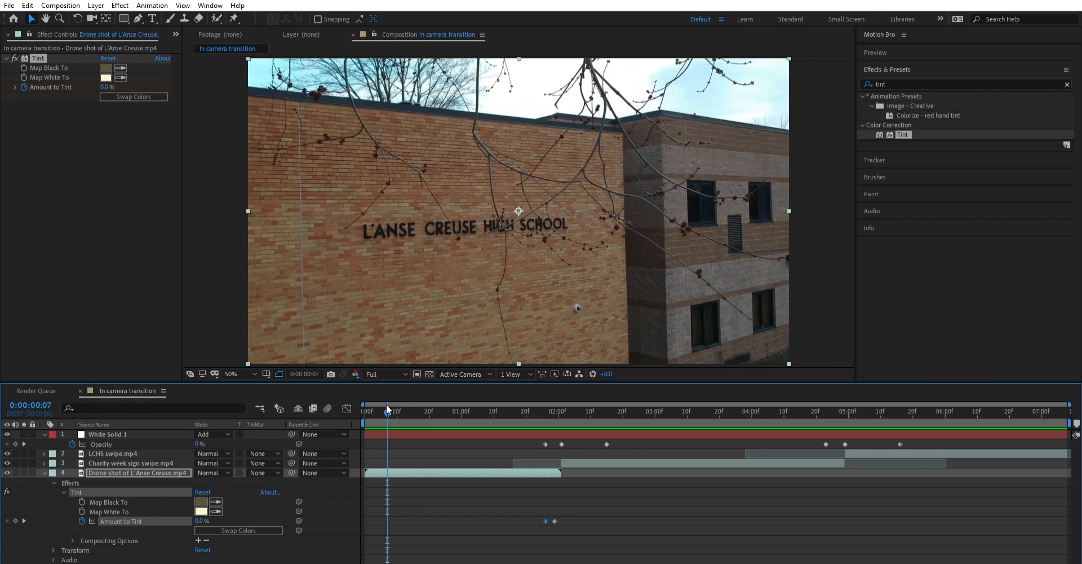
left_click_drag(387, 404, 423, 399)
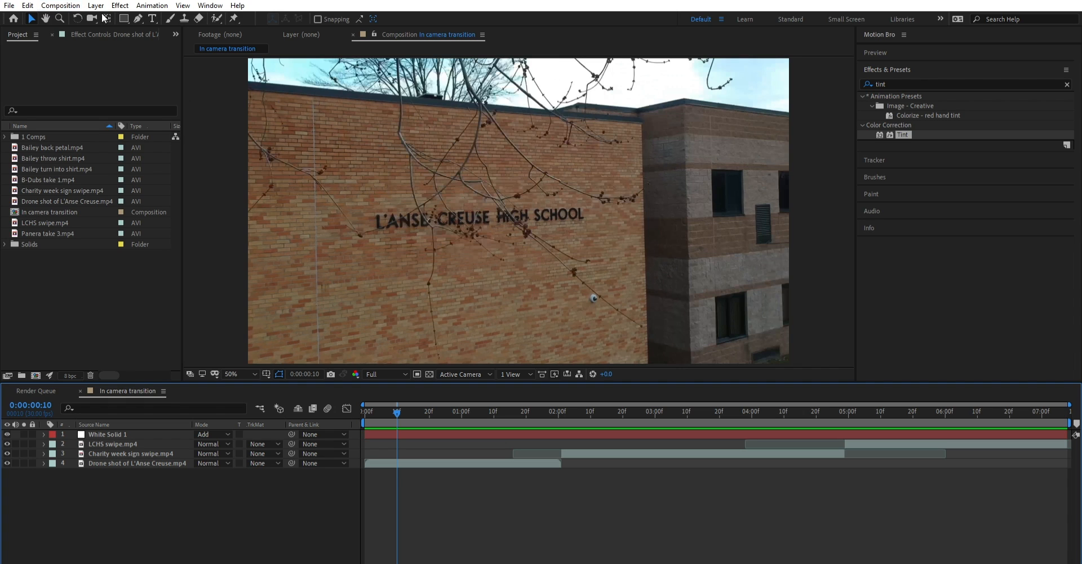
left_click(62, 5)
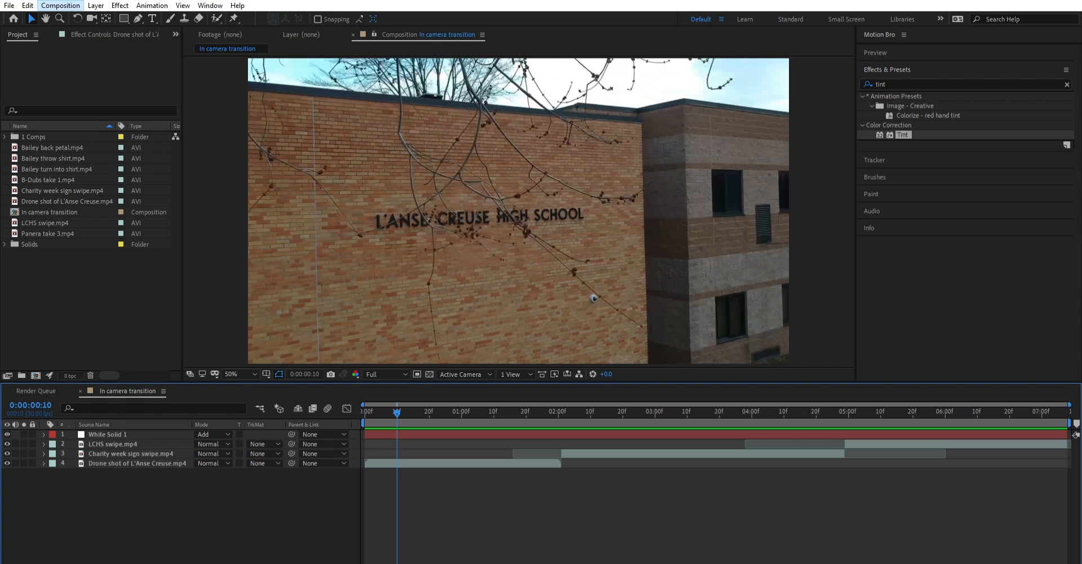
left_click(73, 13)
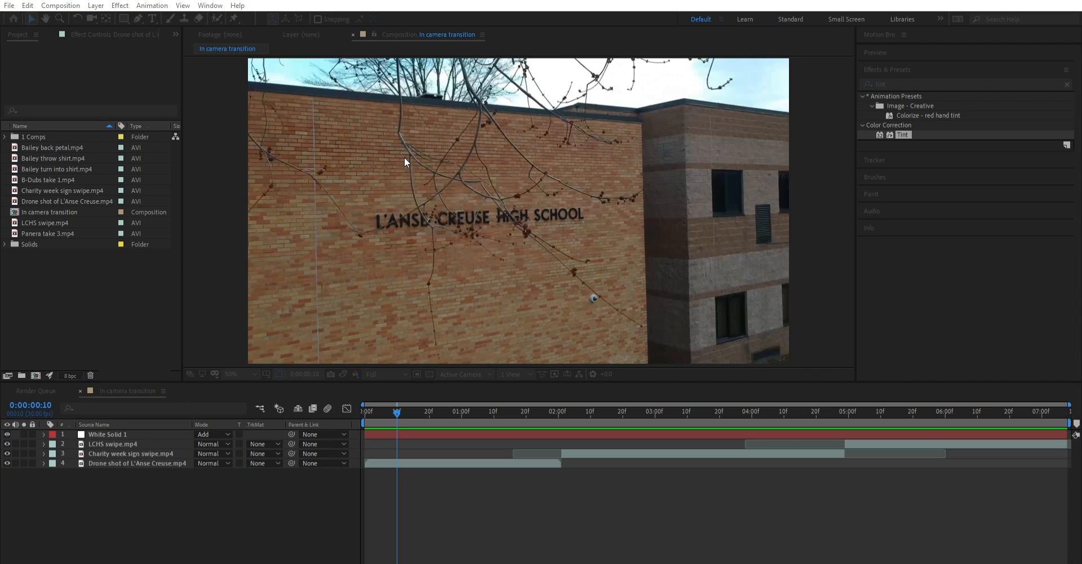
key("Escape")
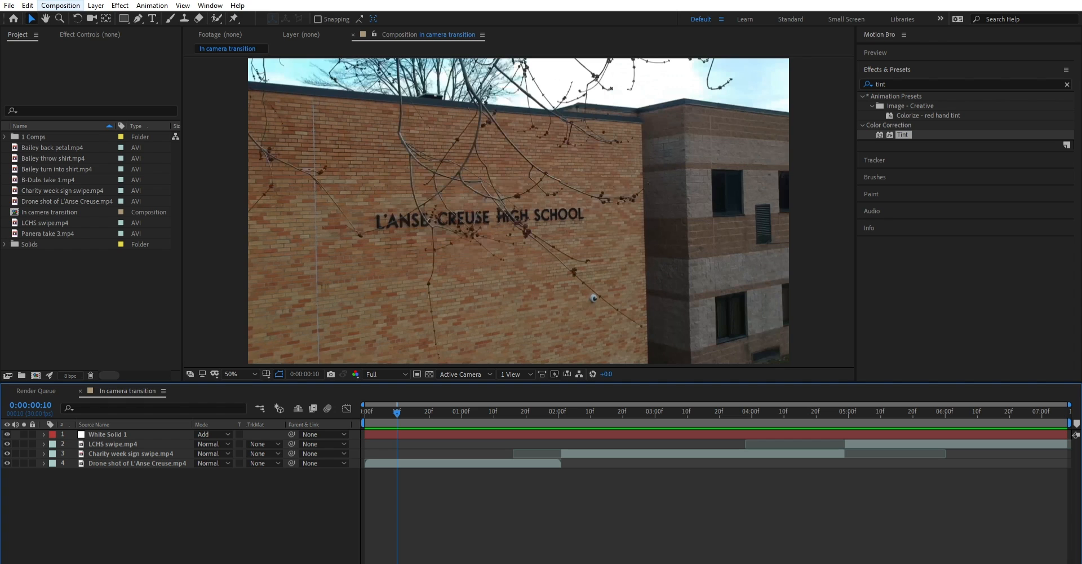
- Create a new composition named Shirt transform at 1920 x 1080, 30 fps, with a duration of 0:00:25:00
left_click(63, 6)
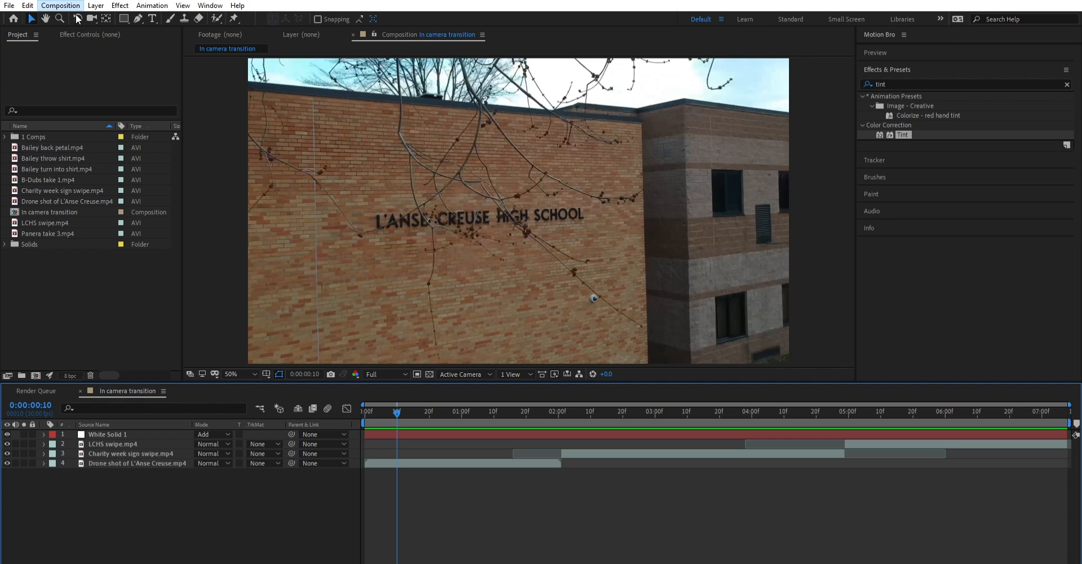
left_click(76, 15)
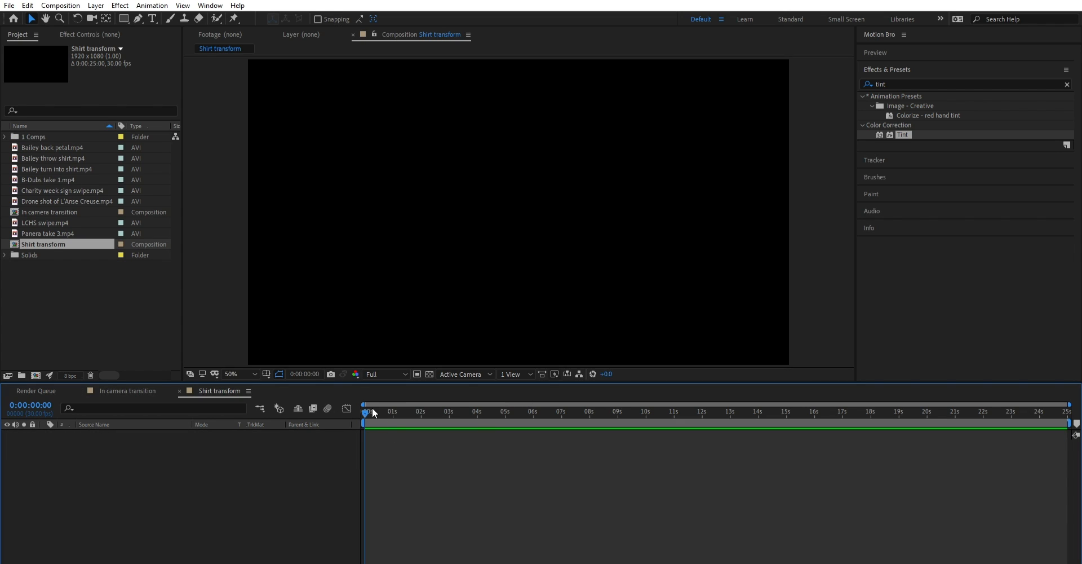
left_click_drag(372, 407, 156, 455)
- Add the back petal, throw shirt and turn into shirt clips together to the Shirt transform composition
left_click(46, 186)
left_click(51, 169)
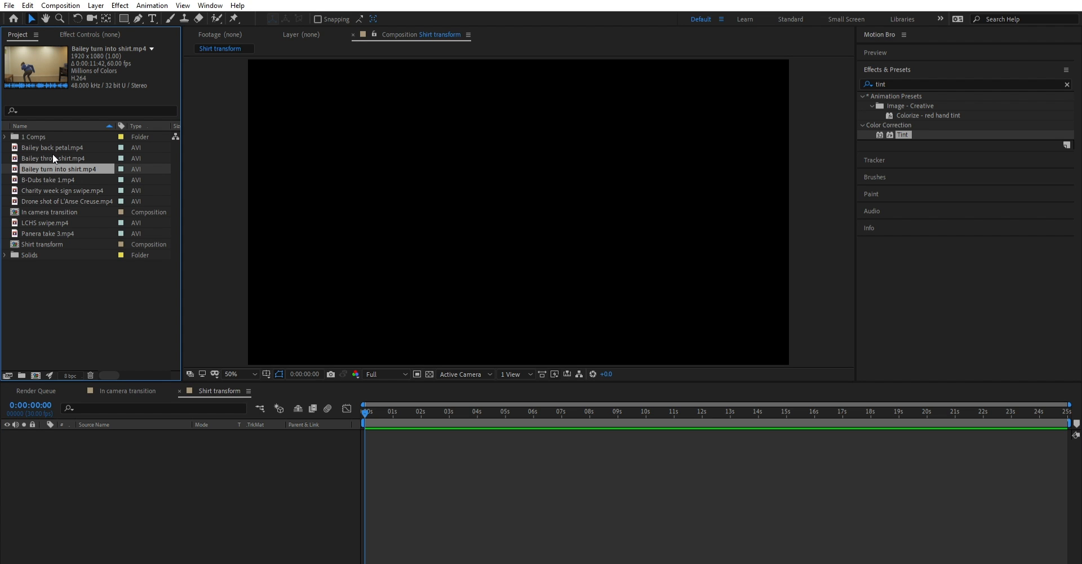
left_click(57, 154)
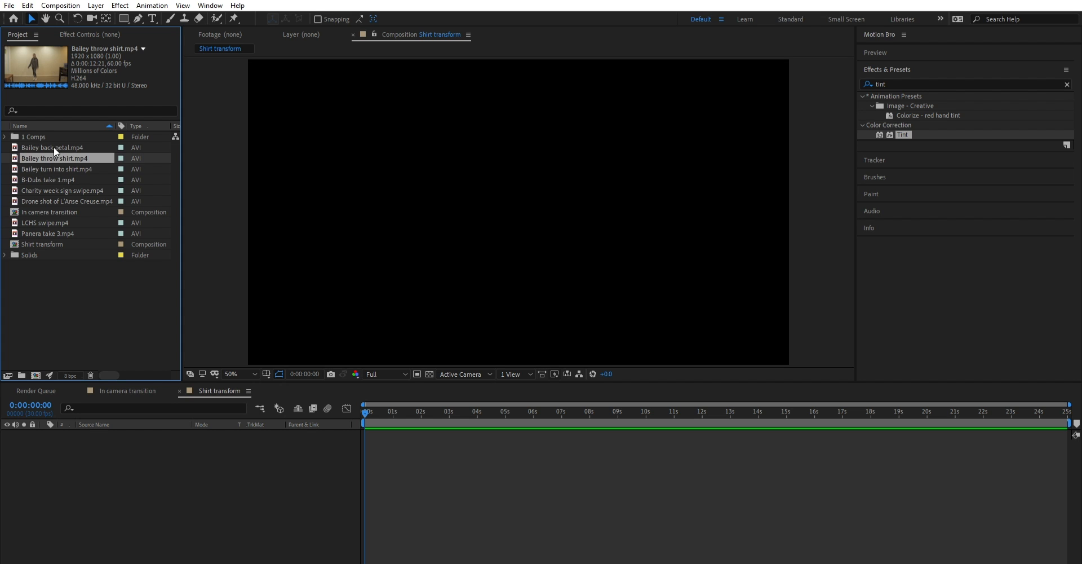
left_click(53, 144)
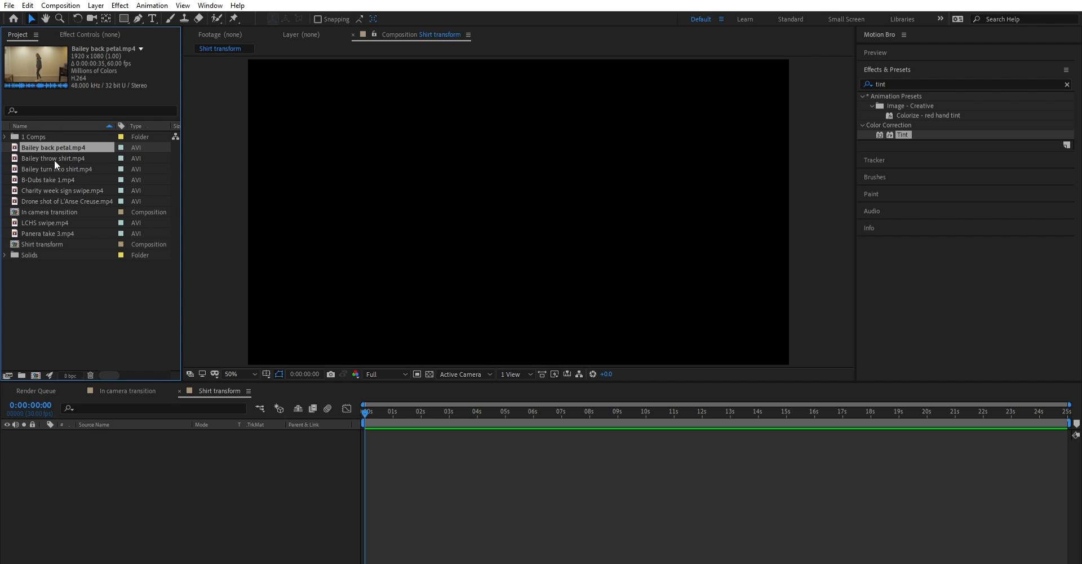
left_click(60, 164, "shift")
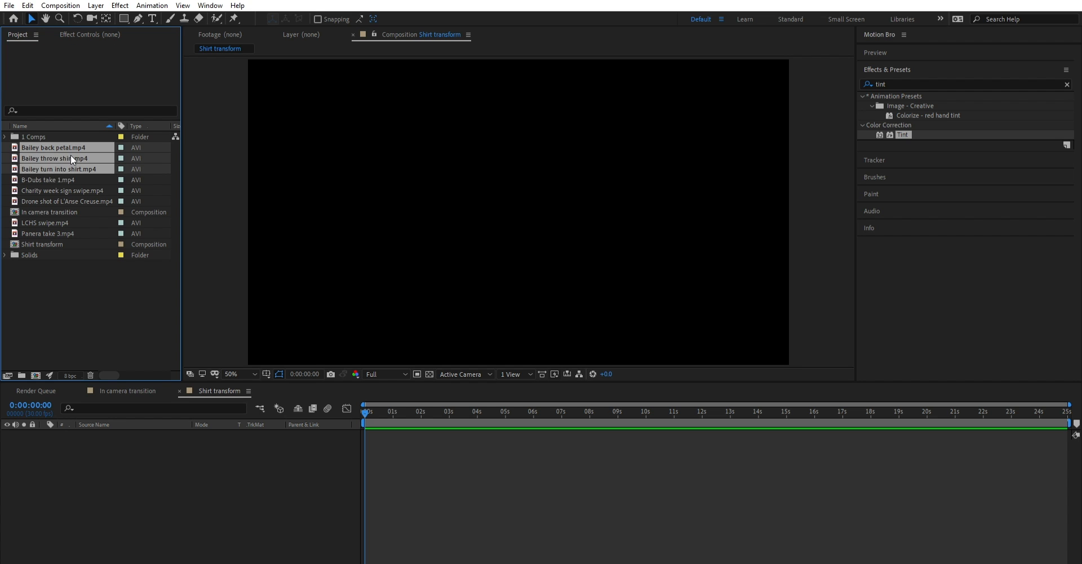
left_click(77, 282)
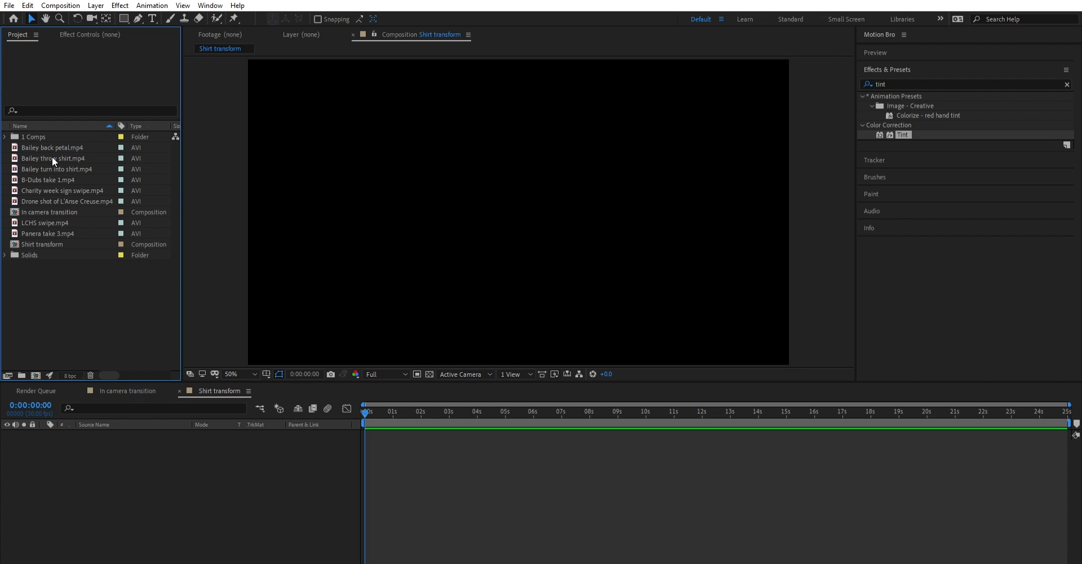
left_click(53, 167)
left_click(61, 143, "shift")
left_click(69, 168)
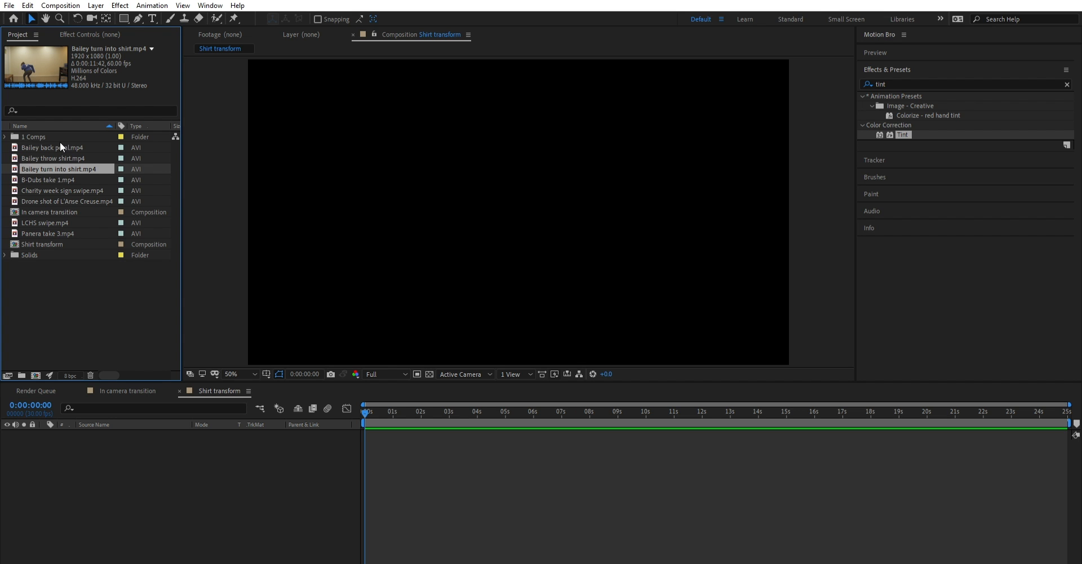
left_click(68, 145, "shift")
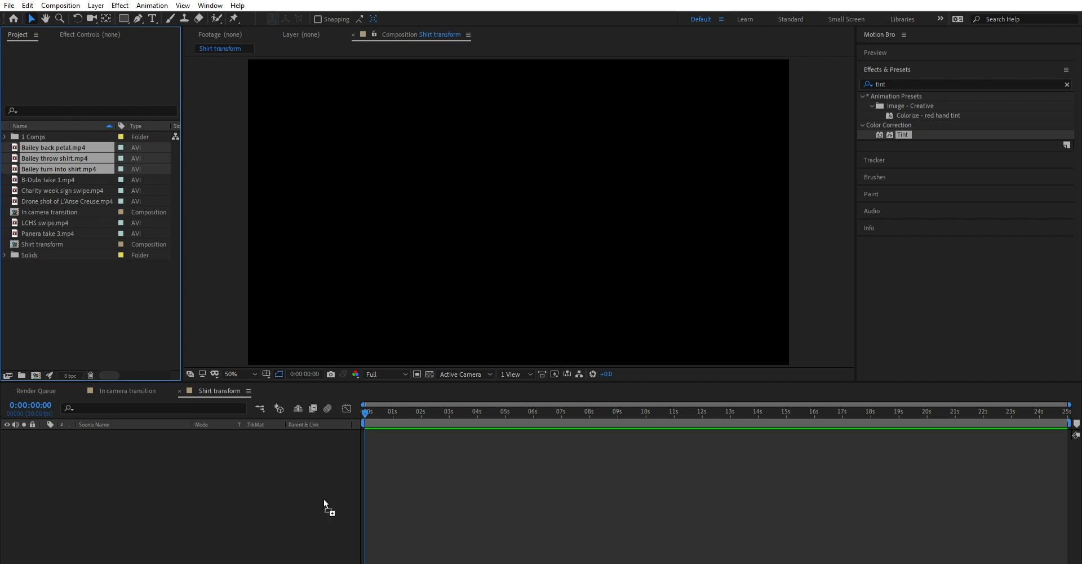
left_click_drag(219, 488, 375, 404)
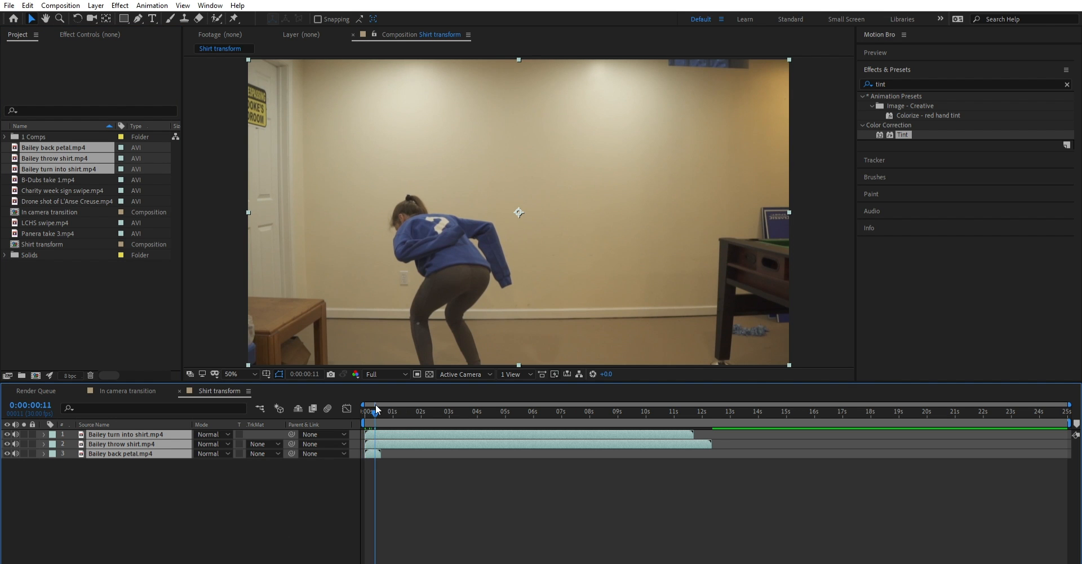
- Move the turn into shirt layer along the timeline so it starts just after the throw shirt clip ends
key("equal")
key("equal")
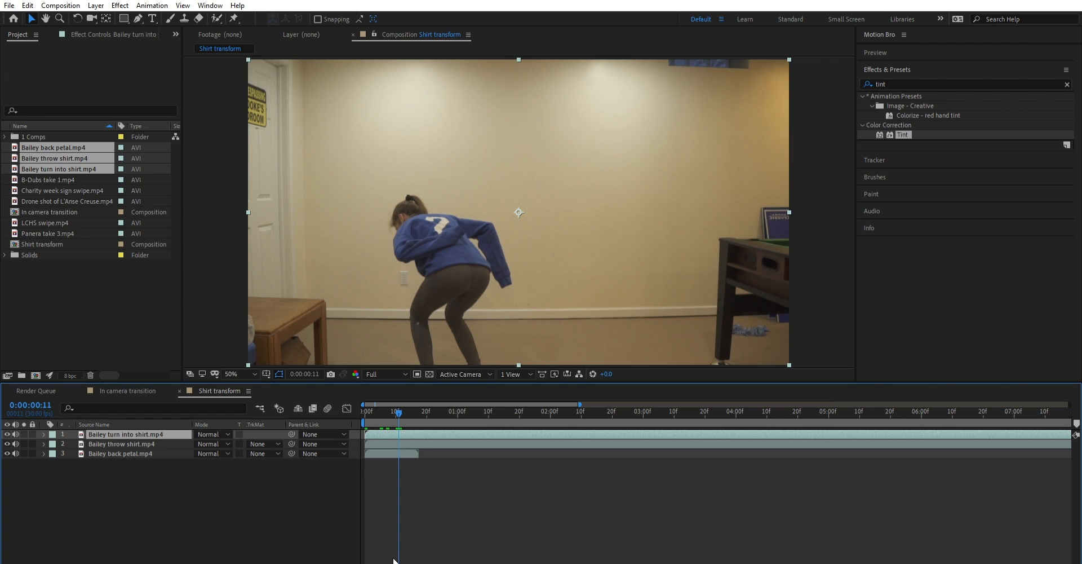
left_click_drag(394, 559, 380, 560)
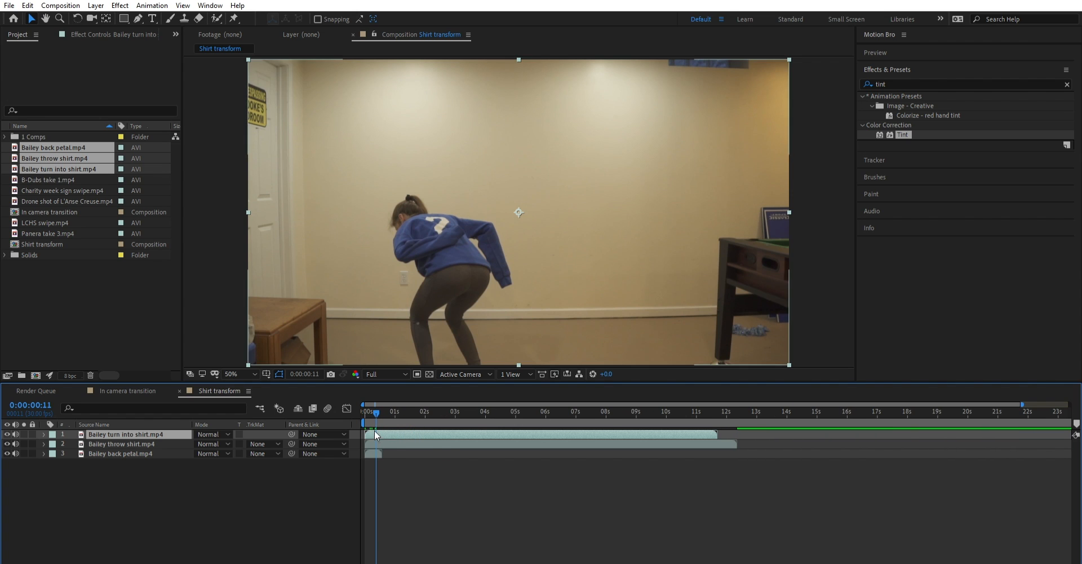
left_click_drag(372, 423, 750, 394)
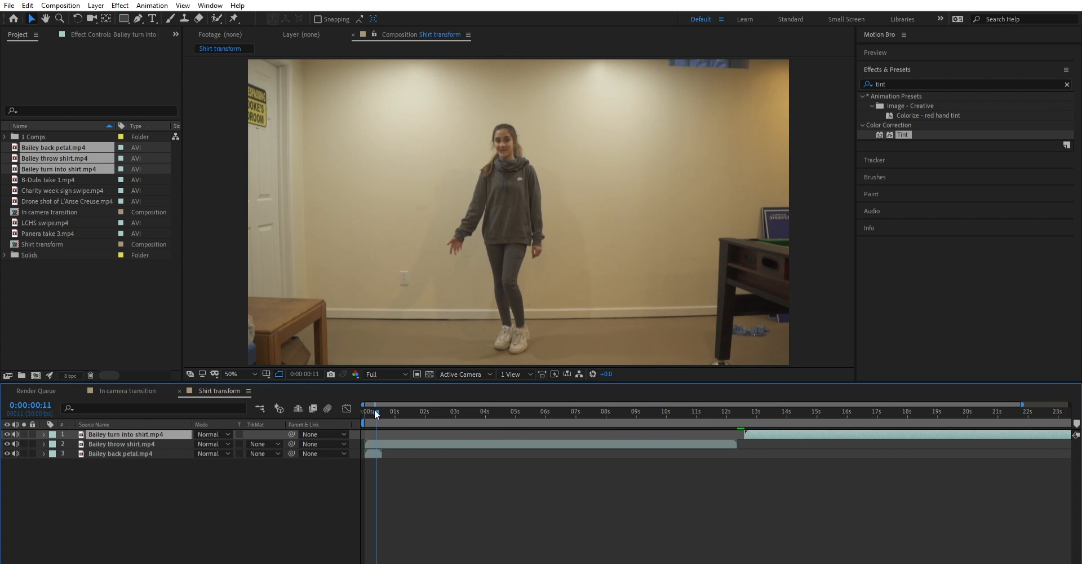
- Preview the throw shirt clip from the beginning and trim its start to 0:00:01:09
mouse_move(375, 412)
left_mouse_down()
mouse_move(375, 403)
mouse_move(354, 406)
mouse_move(411, 393)
mouse_move(350, 407)
mouse_move(361, 410)
left_mouse_up()
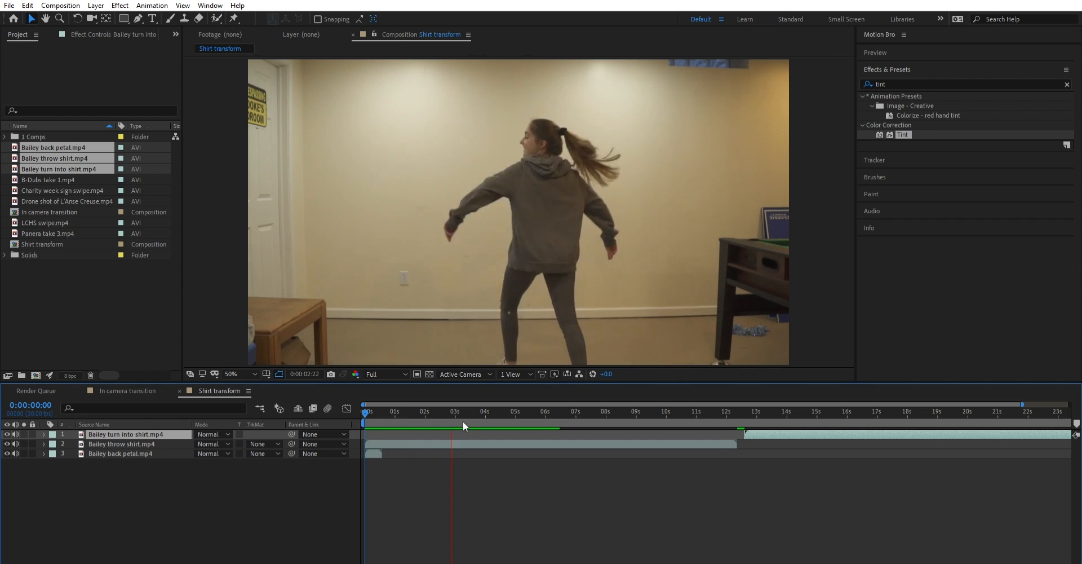
left_click_drag(446, 411, 404, 404)
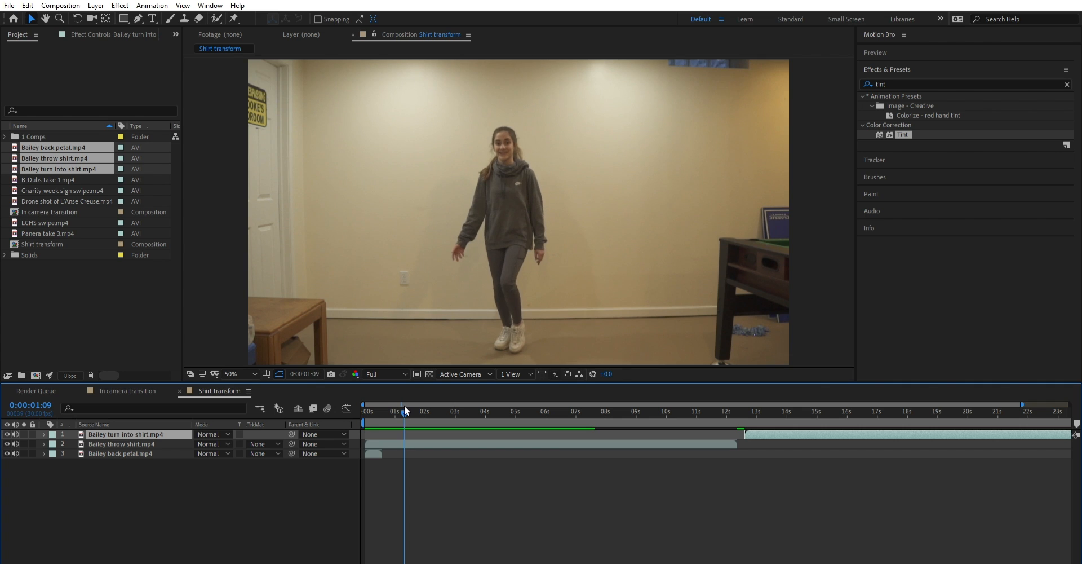
left_click_drag(366, 443, 404, 434)
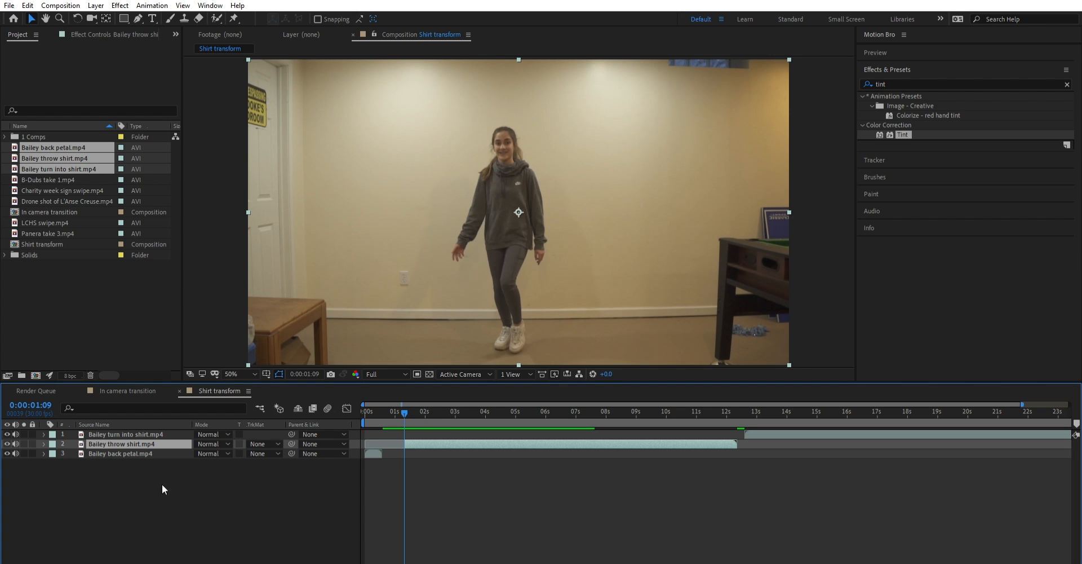
- Mute the audio of all three clip layers and deselect them
left_click_drag(414, 403, 455, 404)
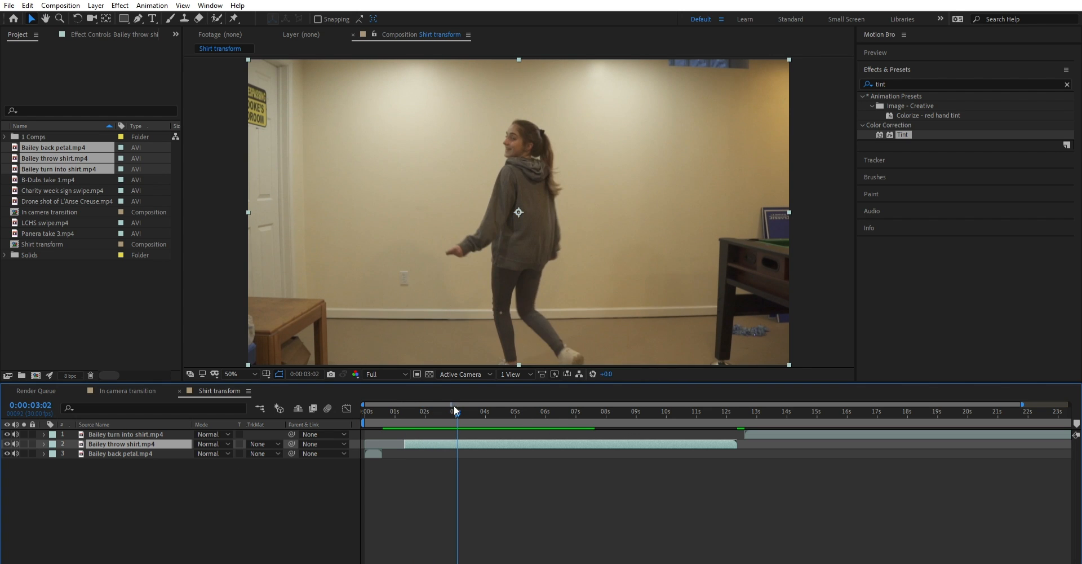
key("ctrl+a")
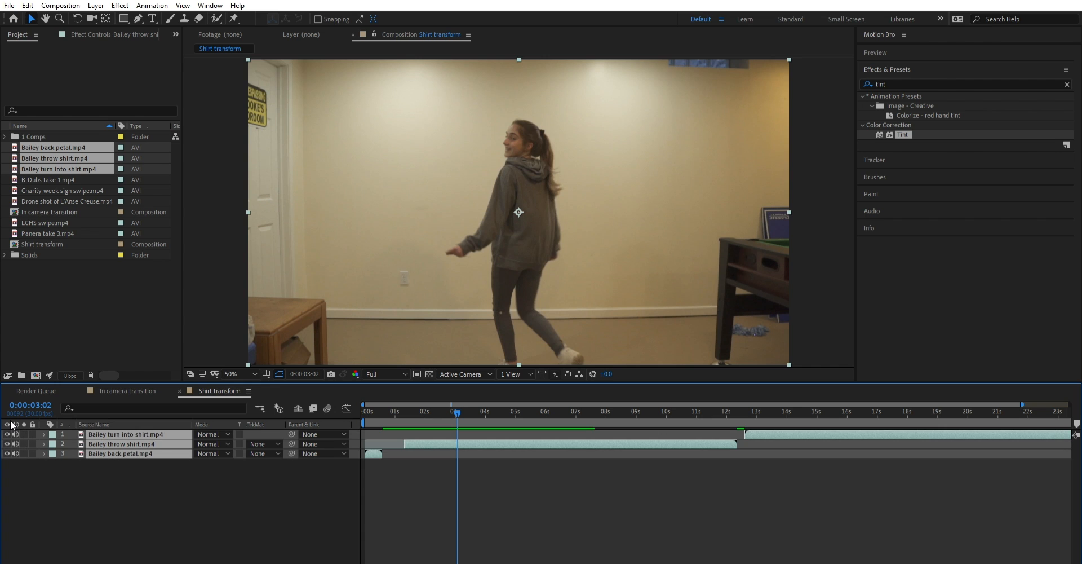
left_click(158, 481)
- Place the back petal layer at the top of the layer stack and shift it to start at about 15.6 s
left_click_drag(450, 402, 409, 403)
left_click_drag(121, 453, 127, 418)
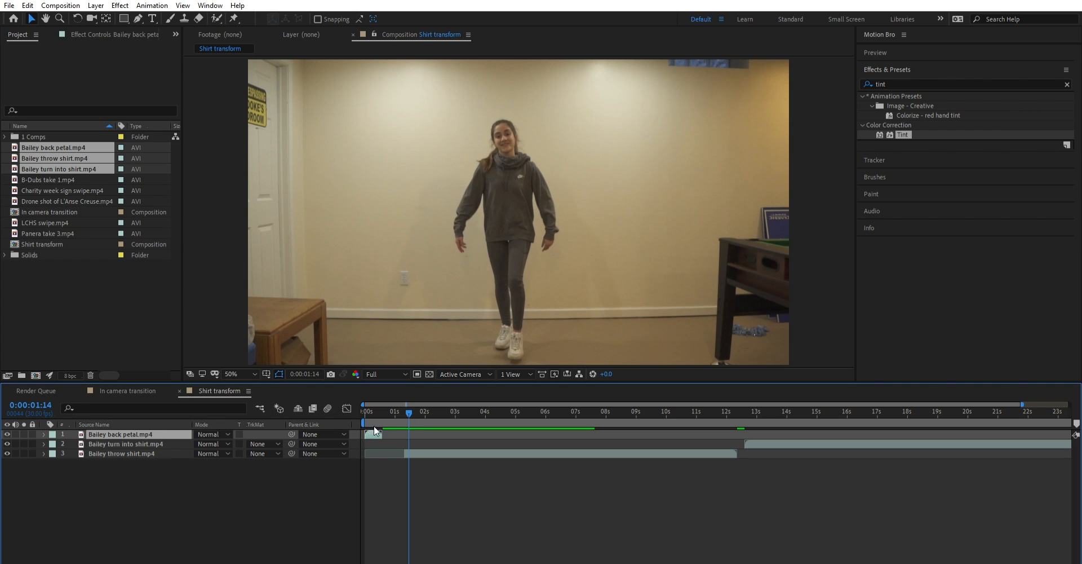
left_click_drag(375, 432, 844, 432)
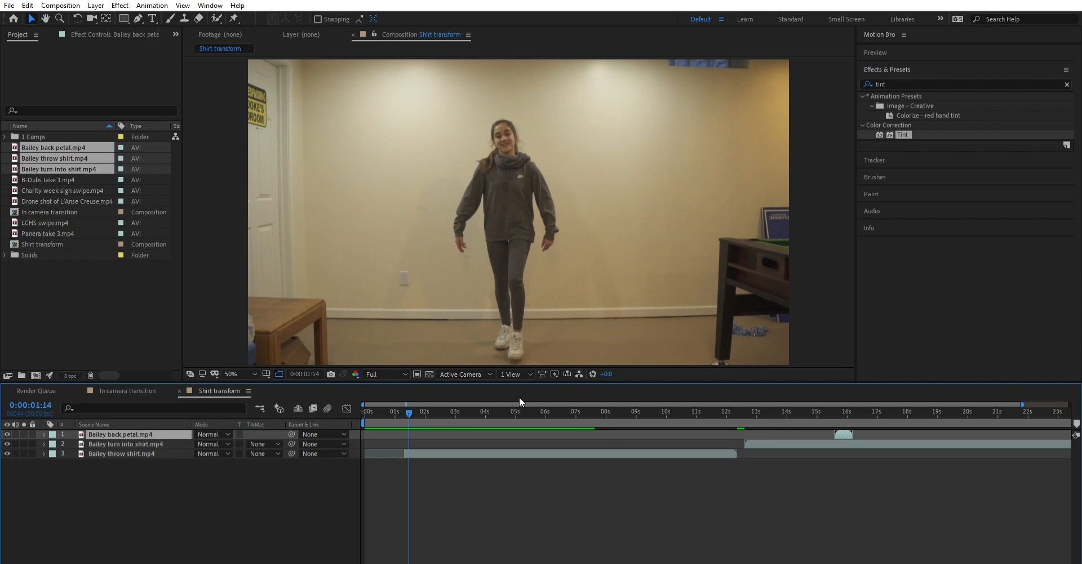
- Shift the trimmed throw shirt layer to begin at 0:00:00:00 and play it back from the start
left_click(130, 454)
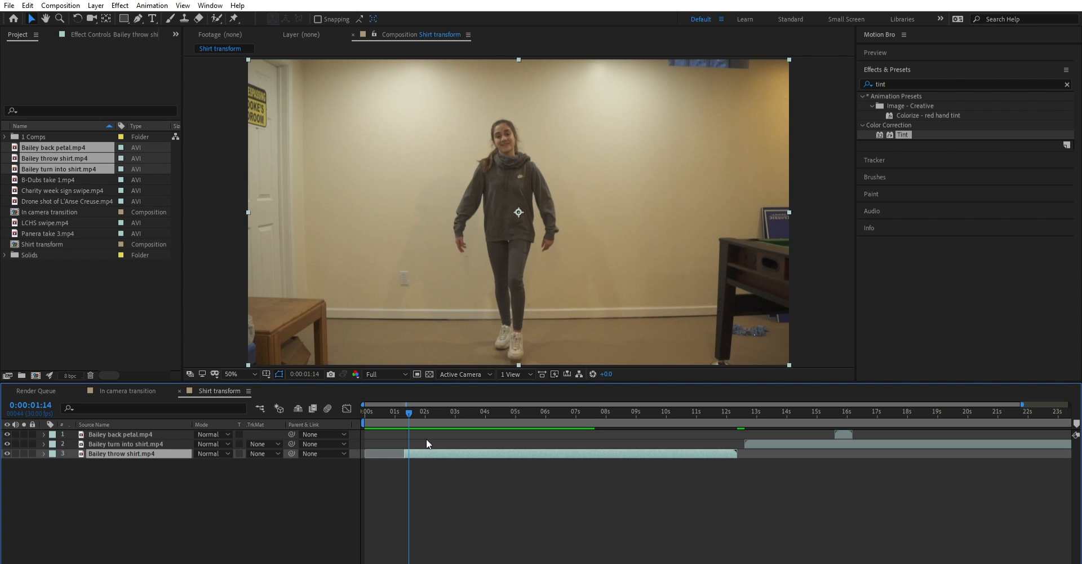
left_click_drag(427, 452, 387, 451)
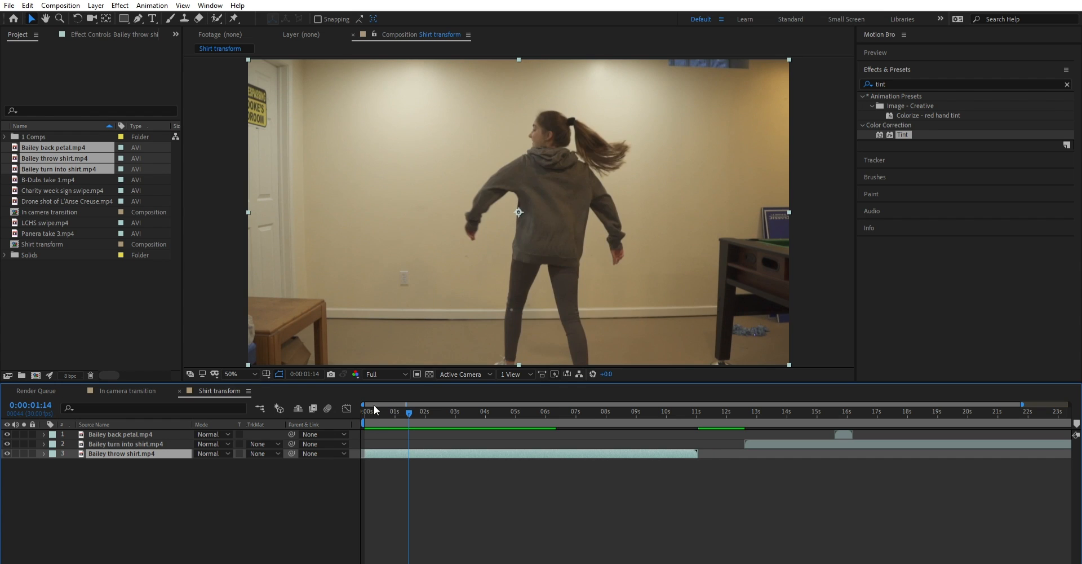
left_click_drag(372, 410, 353, 409)
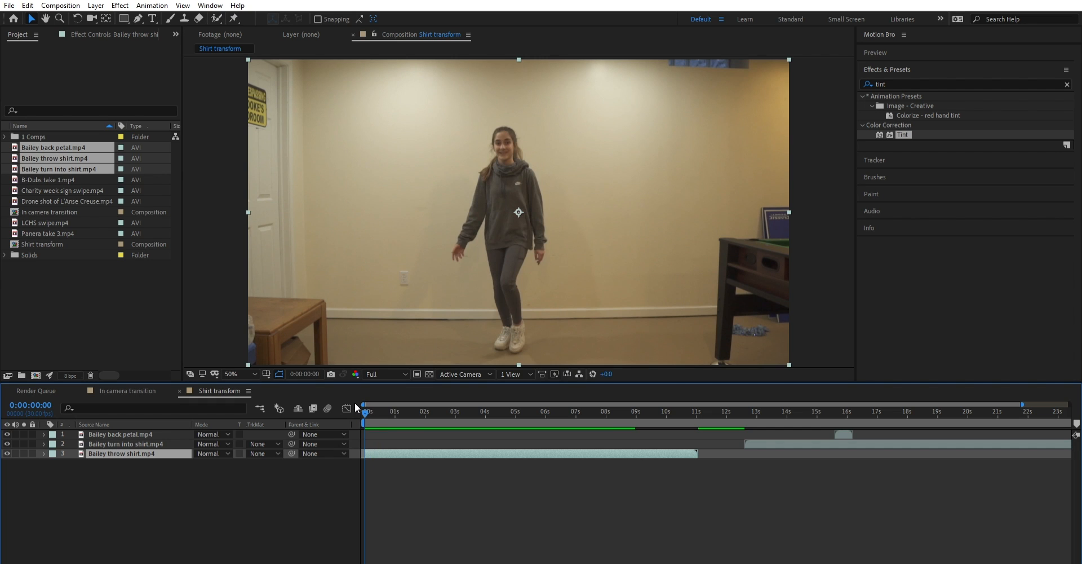
key("space")
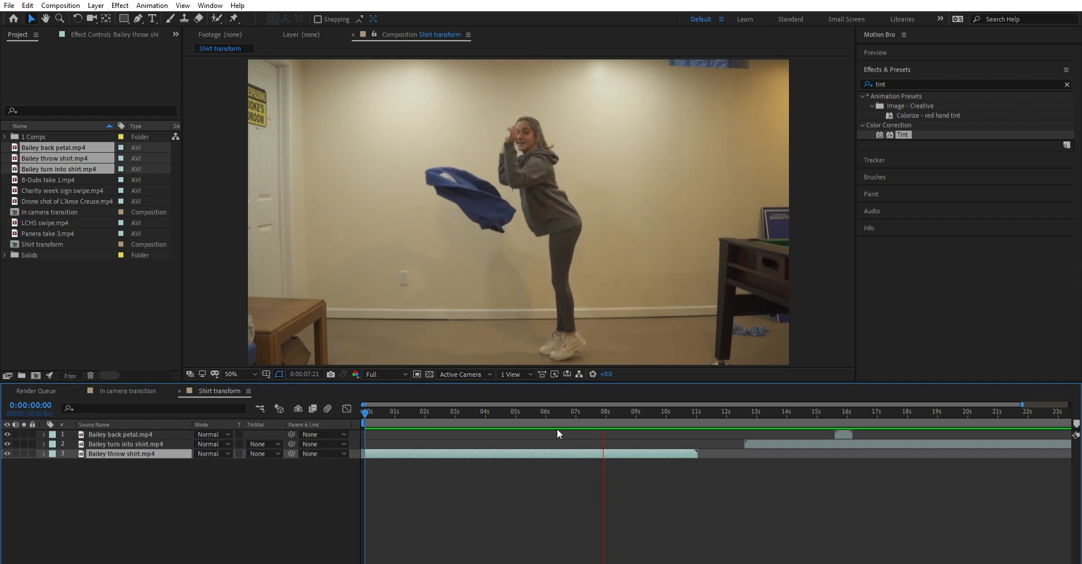
key("space")
- Move the turn into shirt layer to start at 0:00:08:05, over the throw shirt clip, and scrub it to 0:00:09:16
left_click_drag(628, 405, 607, 411)
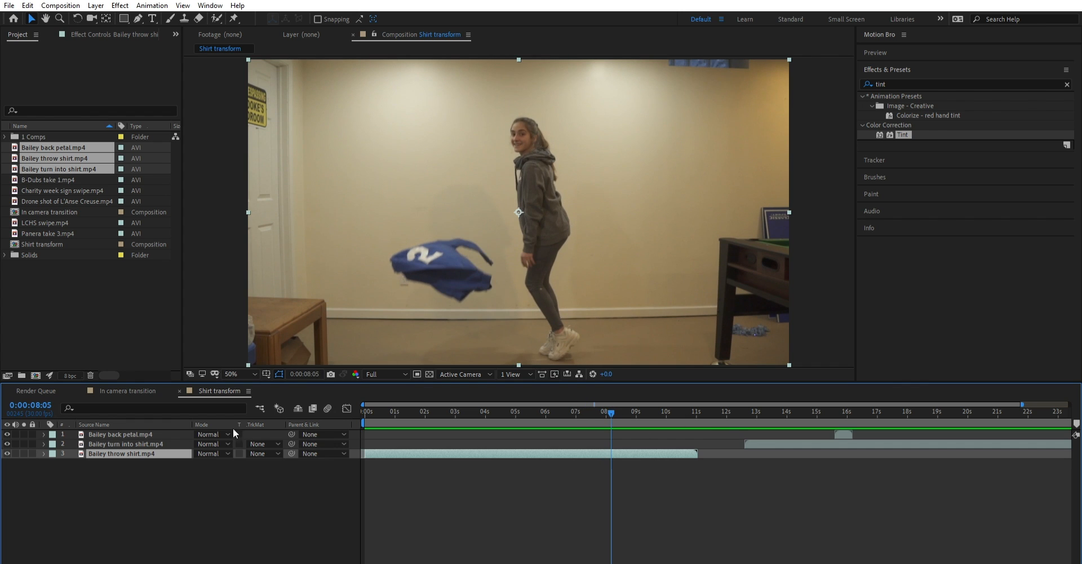
mouse_move(759, 406)
left_mouse_down()
mouse_move(804, 404)
mouse_move(771, 405)
left_mouse_up()
left_click_drag(765, 443, 652, 408)
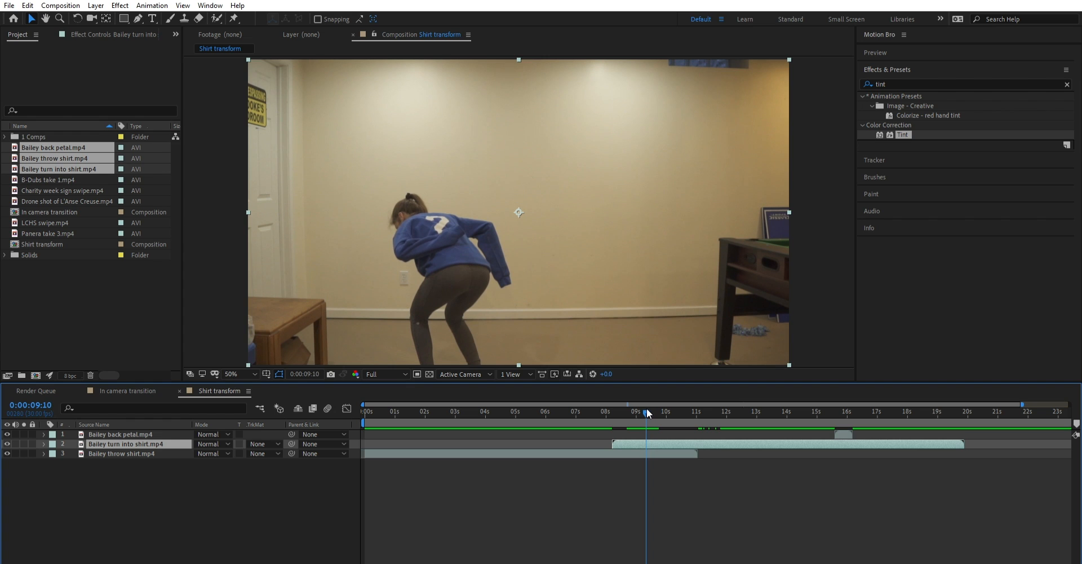
left_click_drag(647, 409, 652, 411)
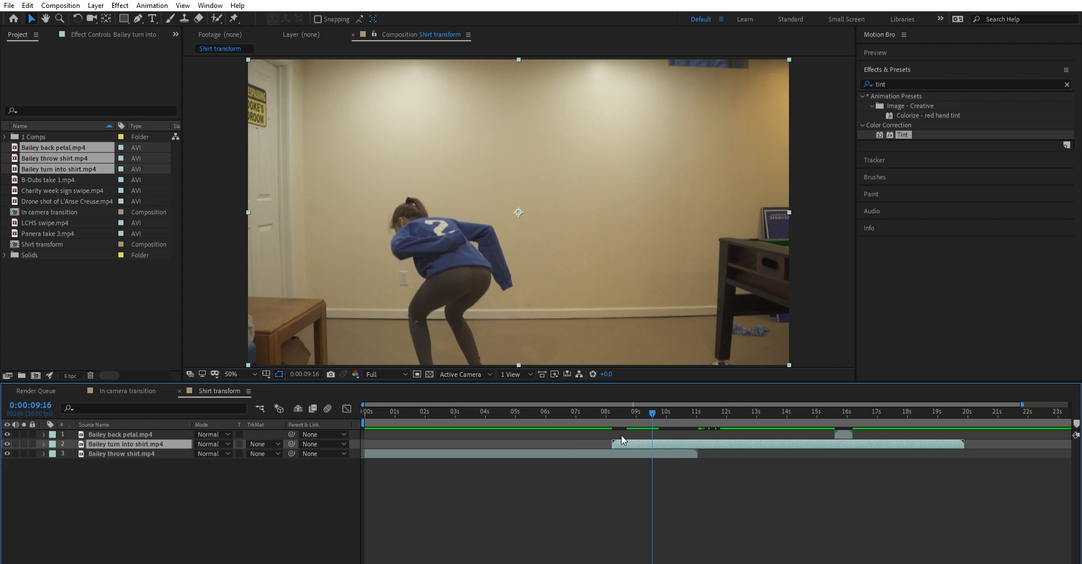
- Trim the start of the turn into shirt layer at 0:00:09:16 and shift the trimmed clip to begin at 0:00:08:02
left_click_drag(613, 437, 650, 436)
mouse_move(651, 401)
left_mouse_down()
mouse_move(613, 400)
mouse_move(651, 401)
left_mouse_up()
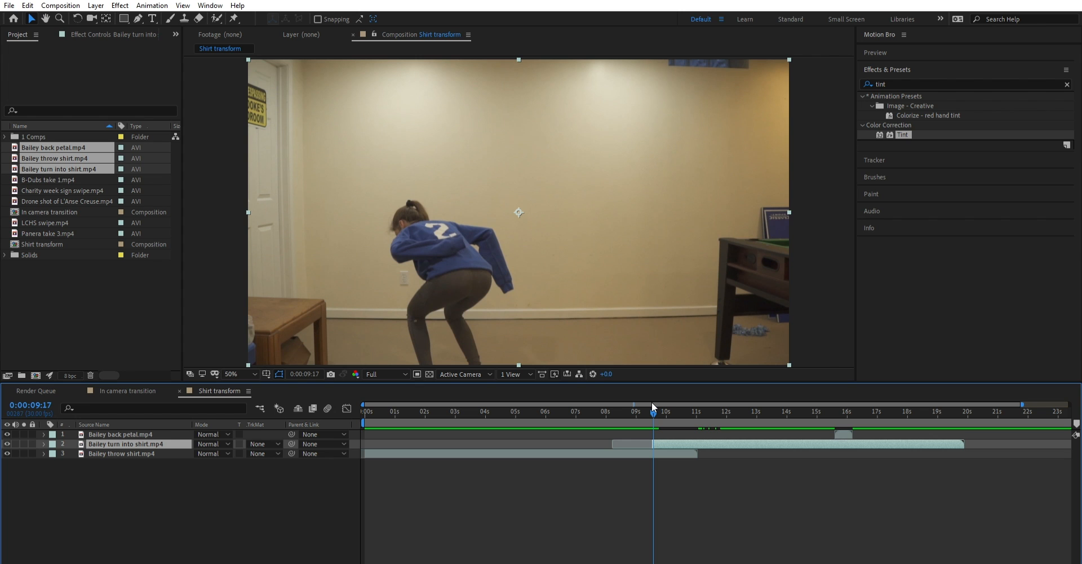
left_click_drag(652, 401, 609, 432)
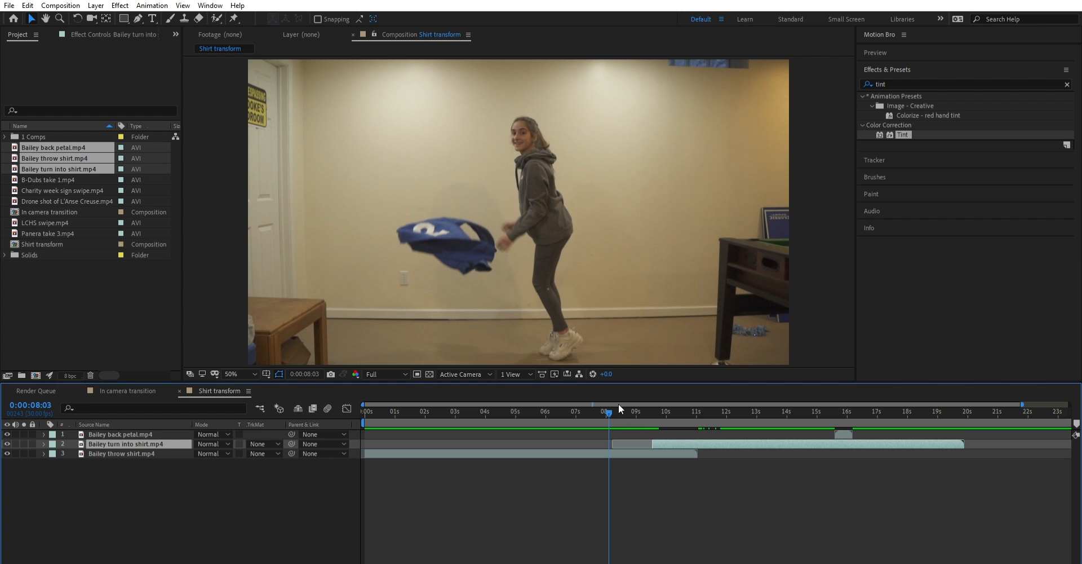
left_click_drag(610, 404, 608, 401)
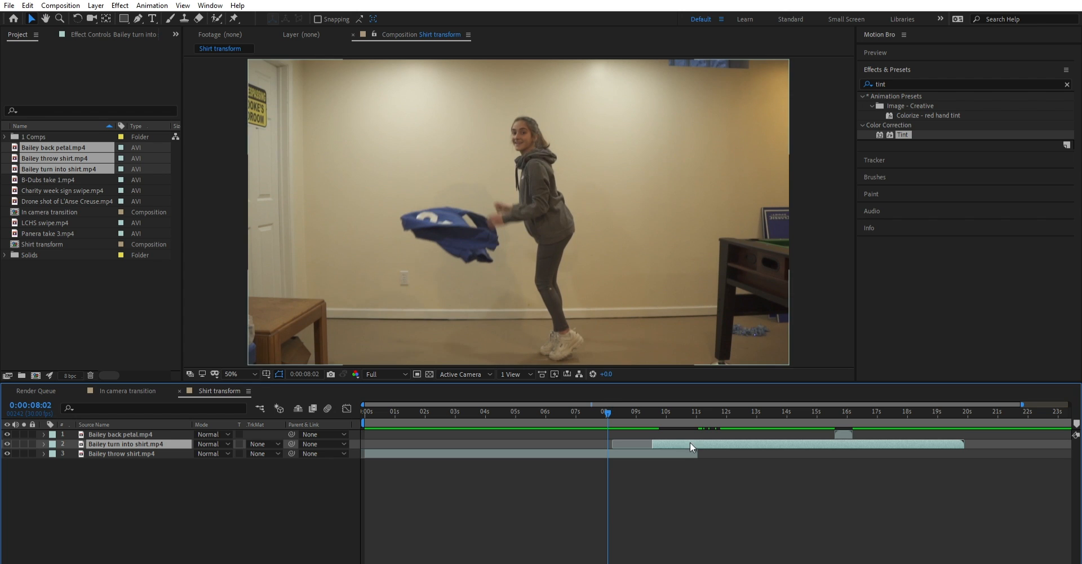
left_click_drag(684, 443, 645, 443)
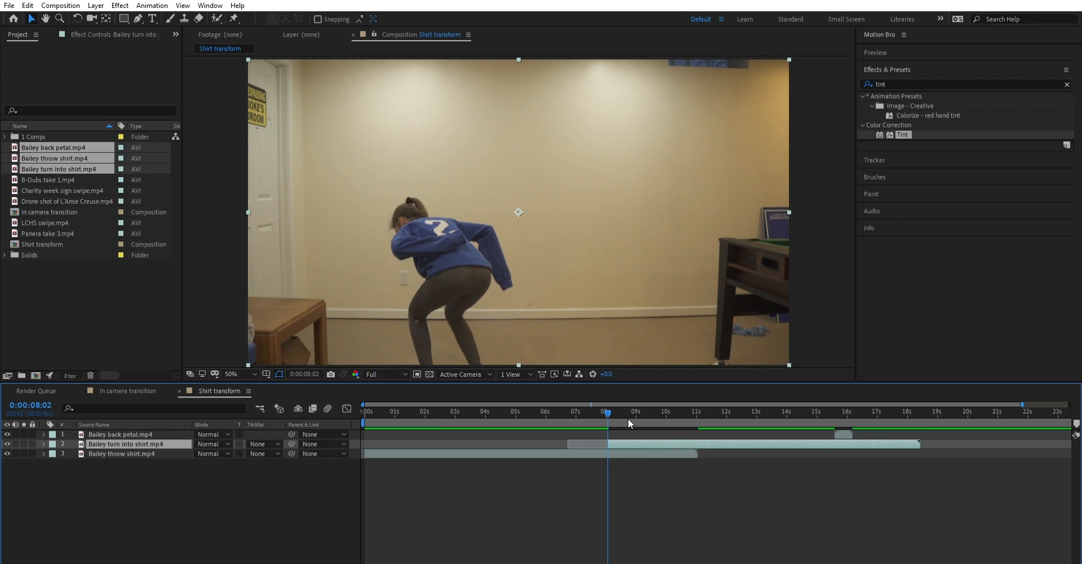
- Fine-tune the turn into shirt layer's position against the shirt throw so its visible part starts at 0:00:08:04
mouse_move(607, 401)
left_mouse_down()
mouse_move(617, 433)
mouse_move(604, 403)
mouse_move(615, 404)
mouse_move(617, 431)
mouse_move(612, 408)
left_mouse_up()
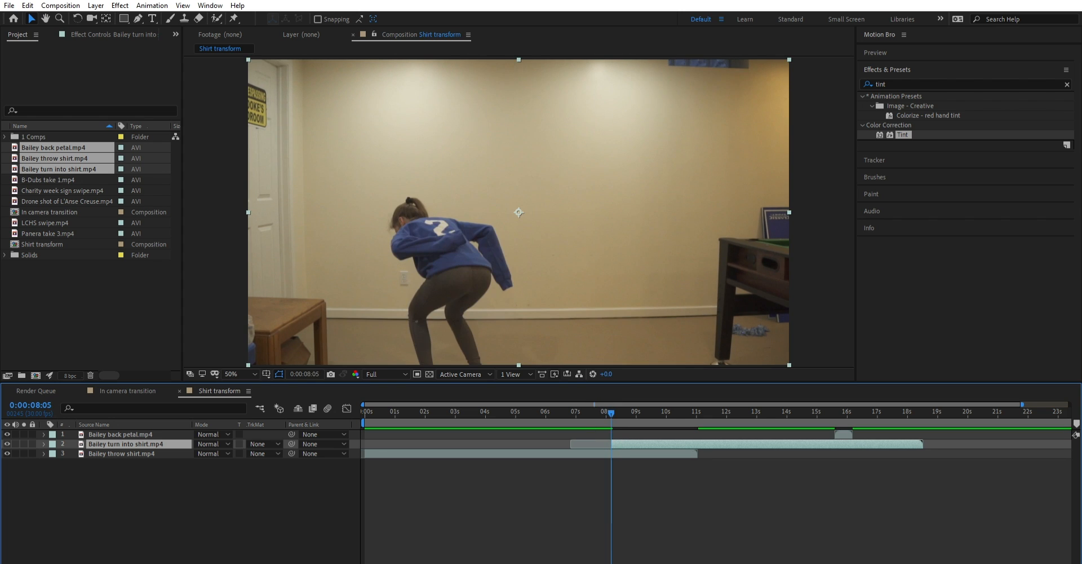
left_click_drag(391, 562, 404, 562)
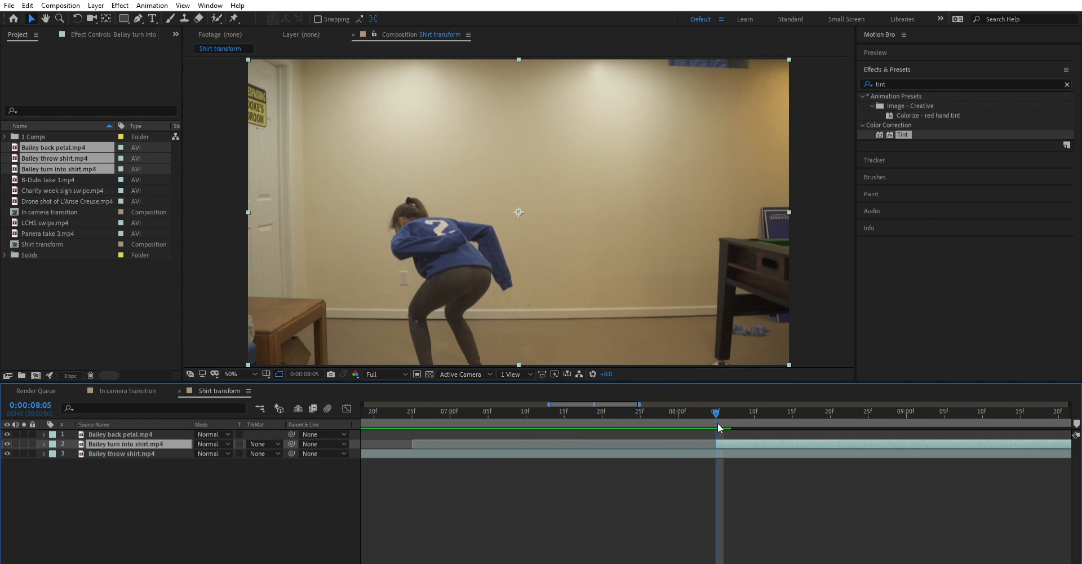
mouse_move(713, 401)
left_mouse_down()
mouse_move(694, 408)
mouse_move(727, 398)
mouse_move(622, 408)
mouse_move(762, 396)
mouse_move(692, 397)
mouse_move(708, 398)
left_mouse_up()
left_click_drag(734, 434, 656, 399)
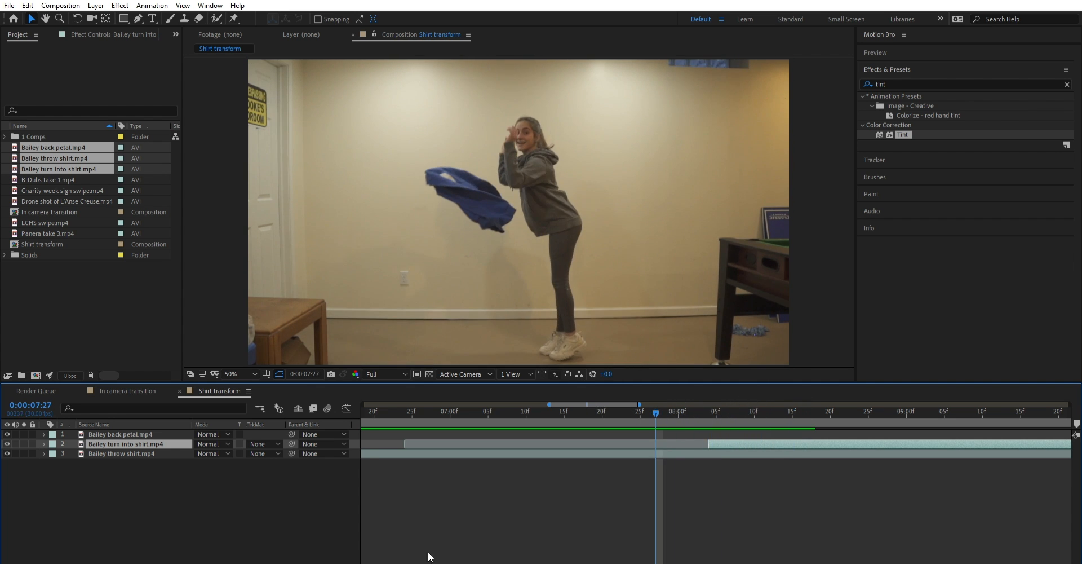
- Play back the cut between the throw shirt and turn into shirt clips from 0:00:07:07, and scrub to 0:00:08:11
left_click_drag(404, 562, 386, 562)
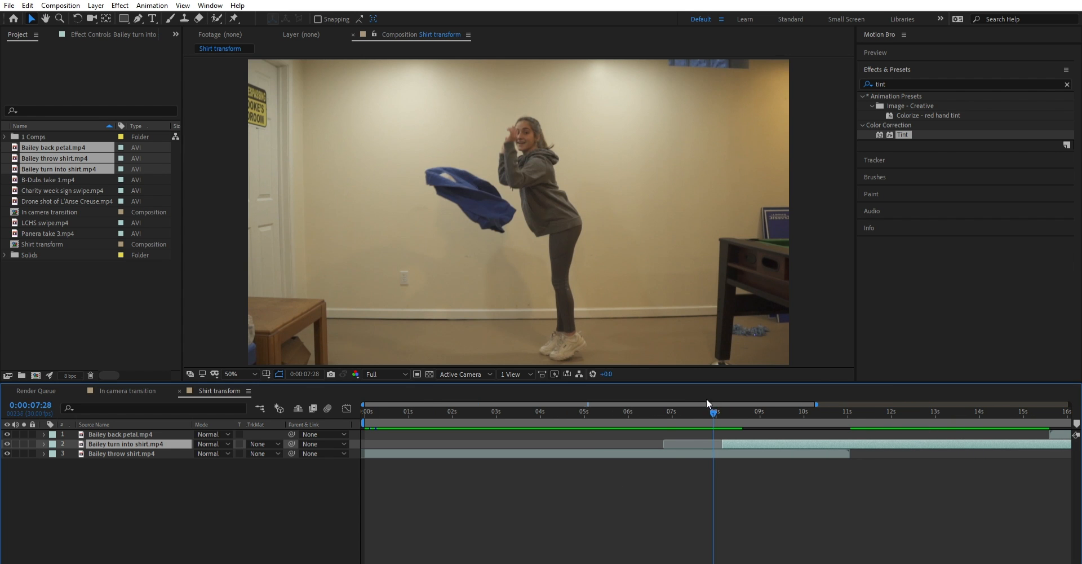
left_click_drag(712, 402, 682, 401)
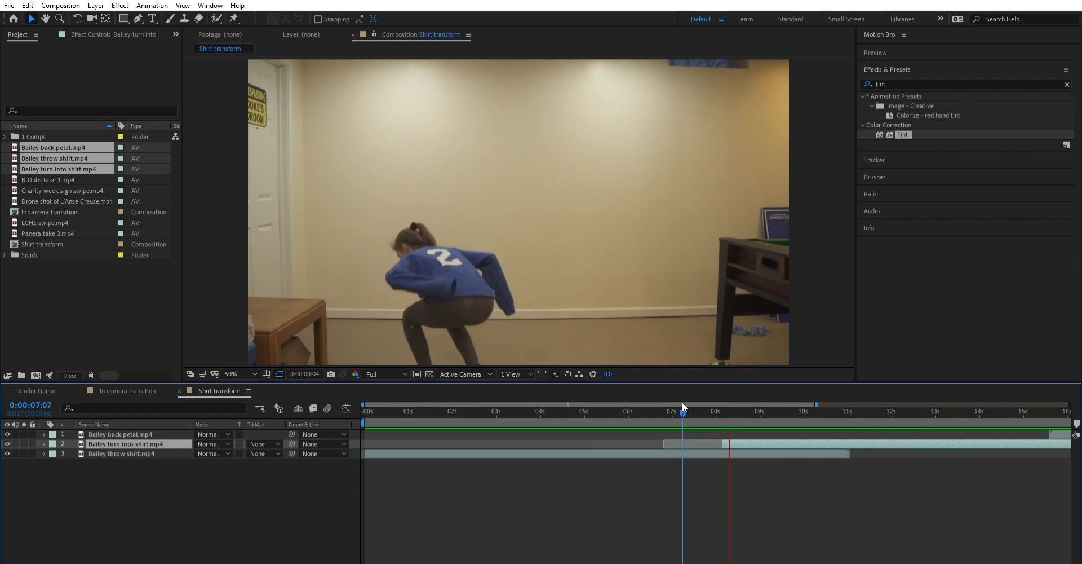
left_click_drag(689, 404, 727, 402)
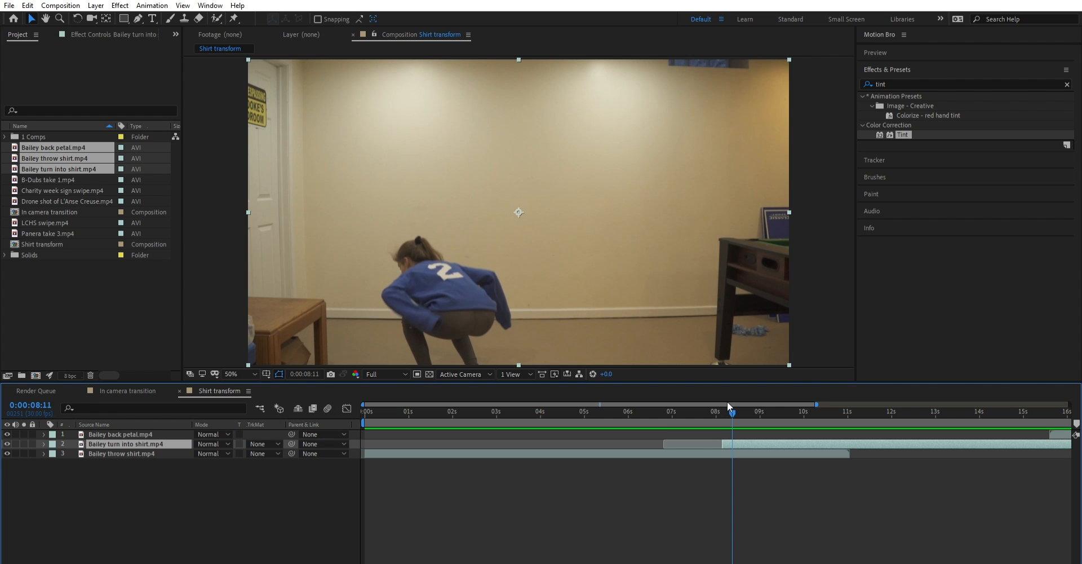
- Compare the frames around the cut between the throw shirt and turn into shirt clips, from 0:00:08:02 to 0:00:08:12
left_click_drag(727, 401, 719, 401)
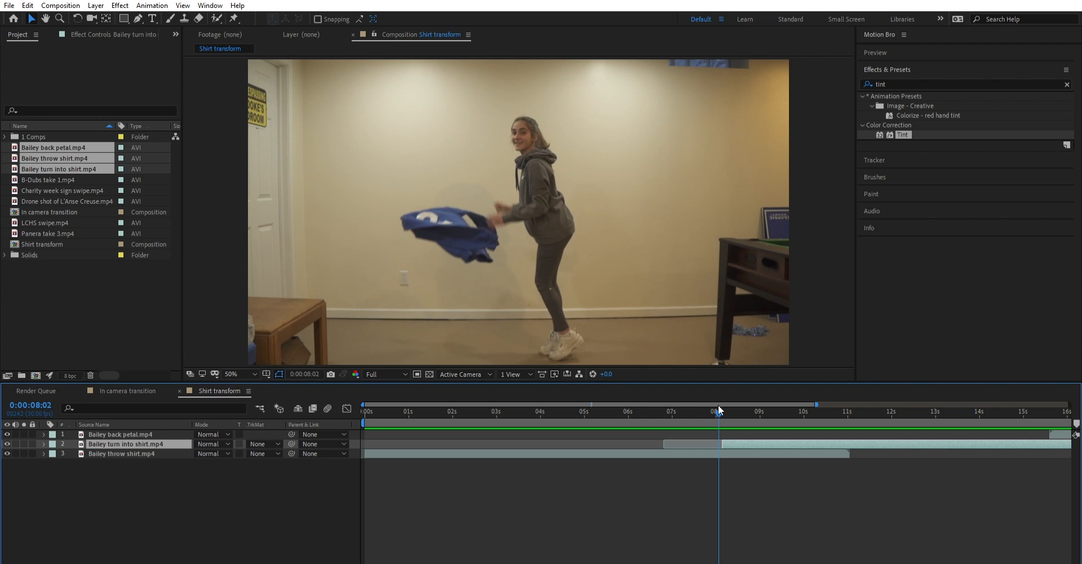
left_click_drag(718, 404, 722, 405)
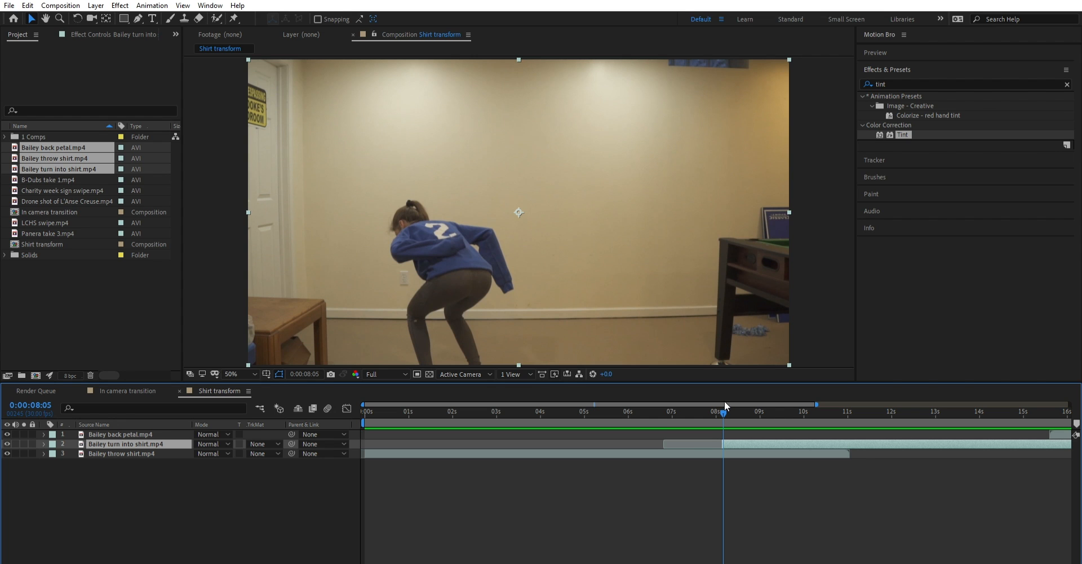
left_click_drag(725, 400, 723, 408)
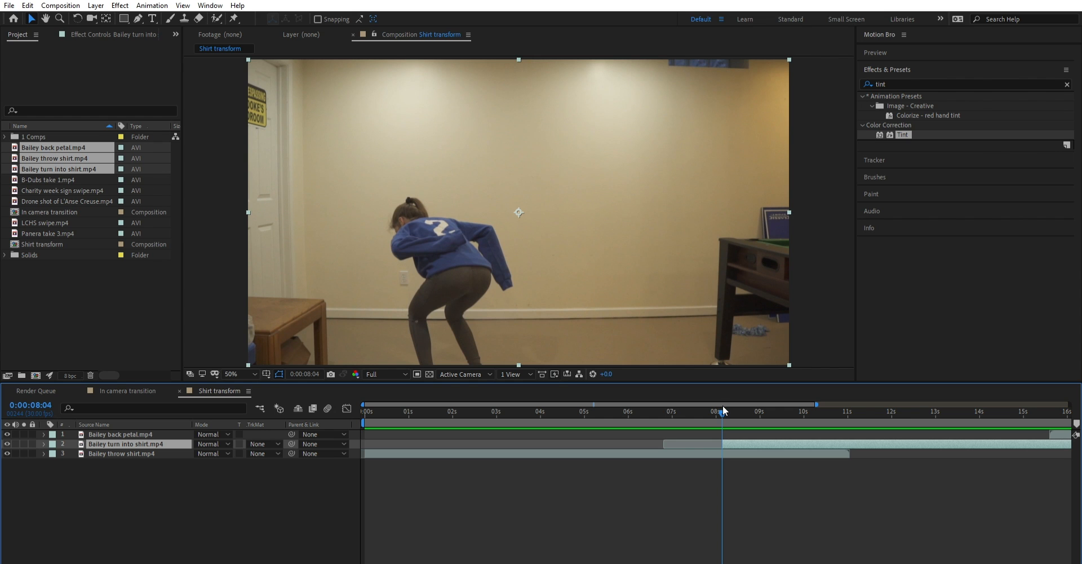
left_click_drag(724, 407, 719, 403)
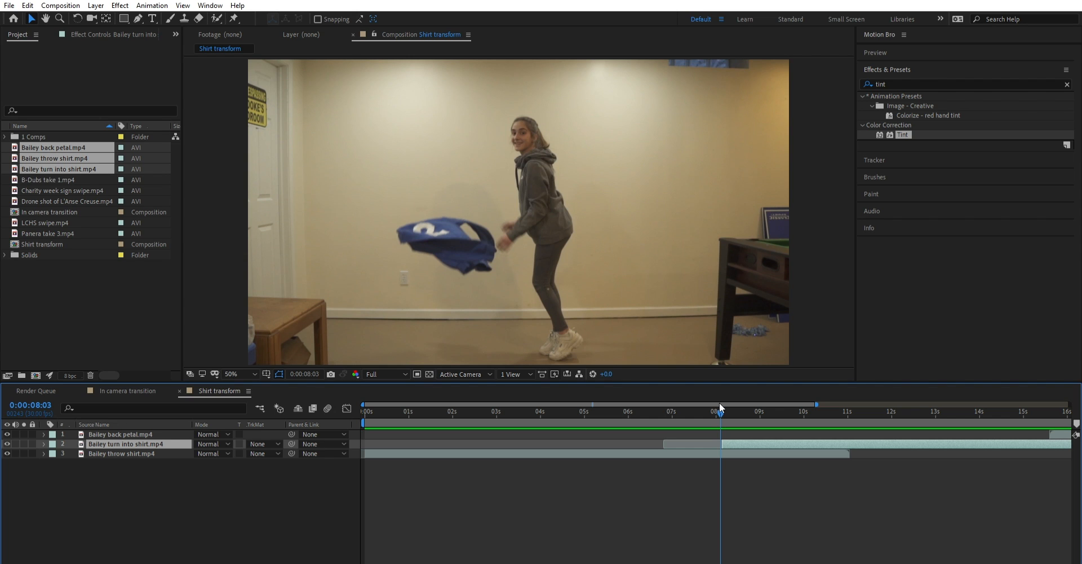
left_click_drag(719, 401, 733, 402)
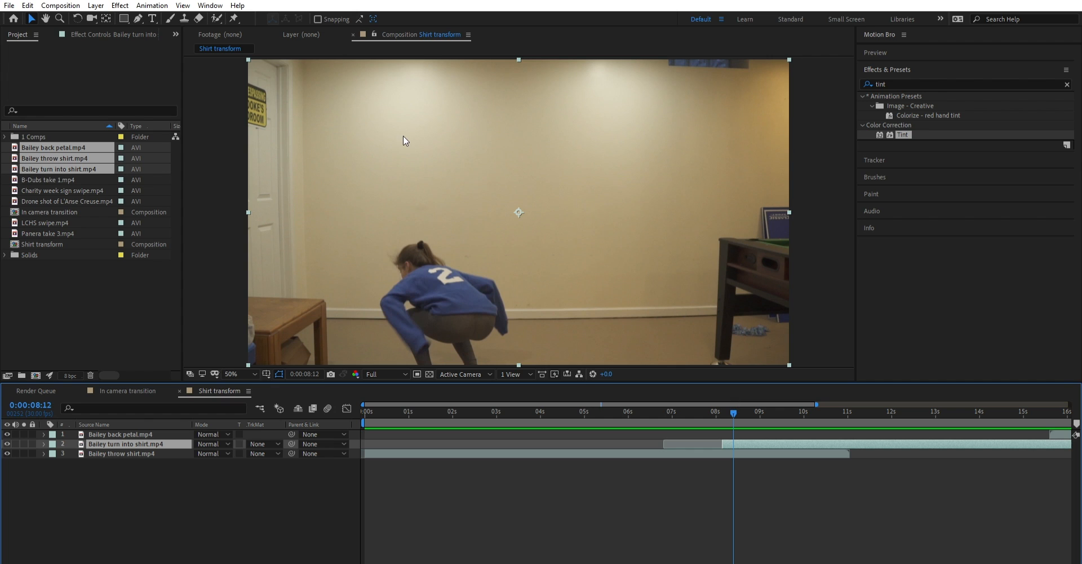
- Draw a closed Pen mask around the crouching figure on the turn into shirt layer at its in point, 0:00:08:04
scroll(403, 136, "down", 2)
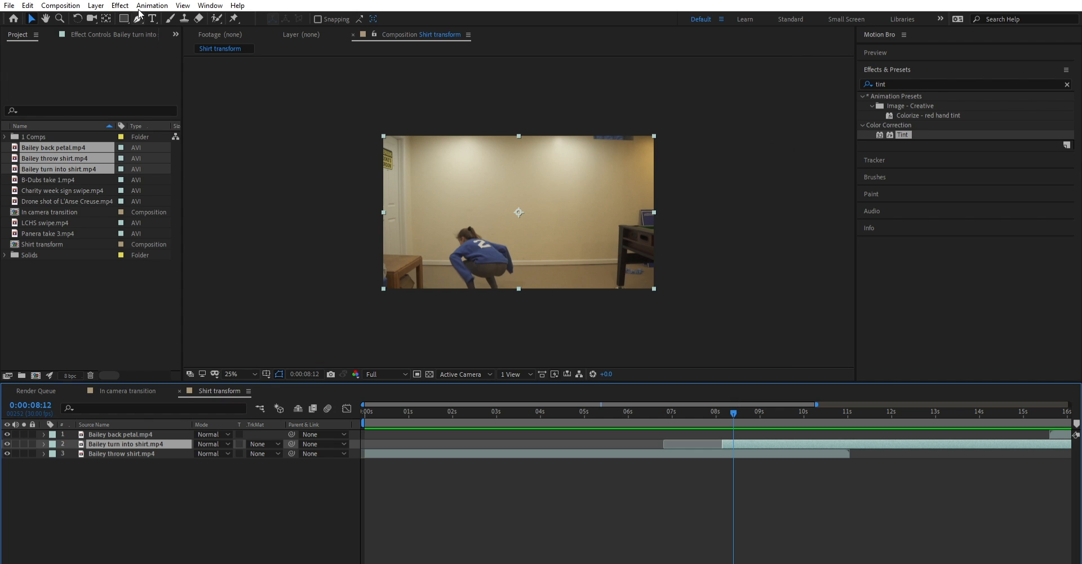
key("i")
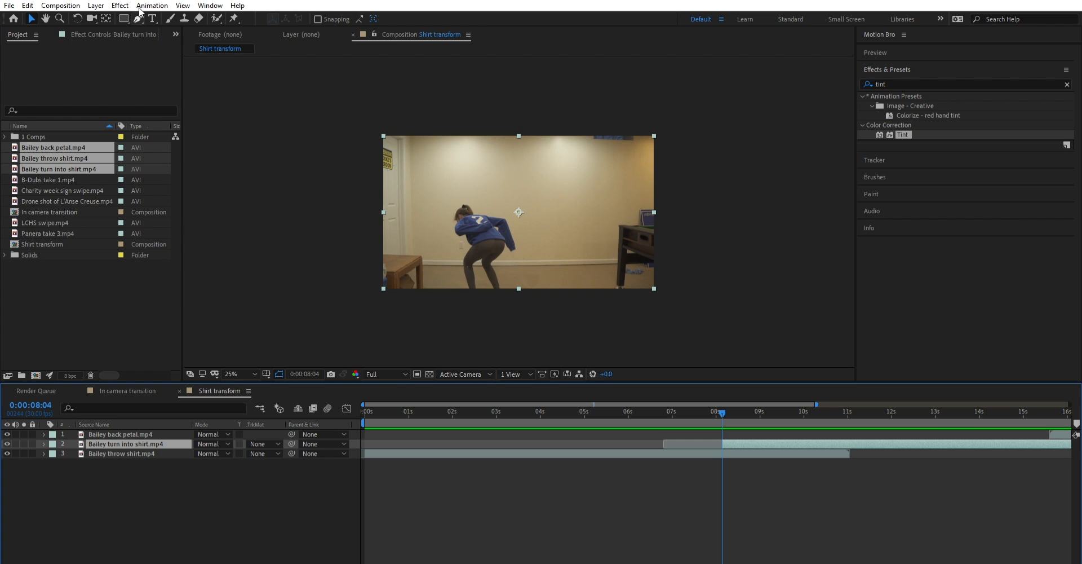
left_click(138, 18)
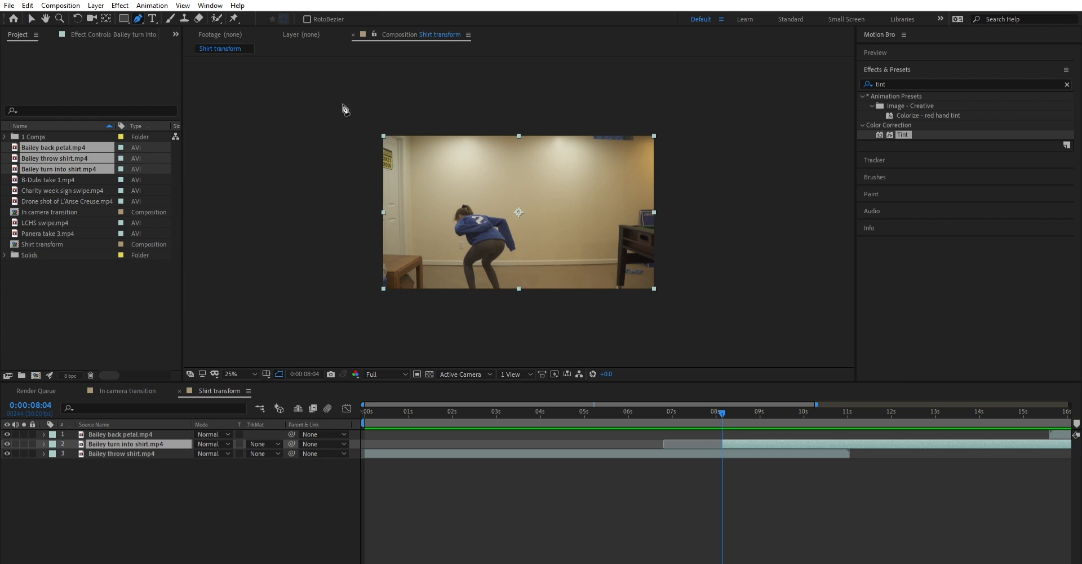
left_click(487, 126)
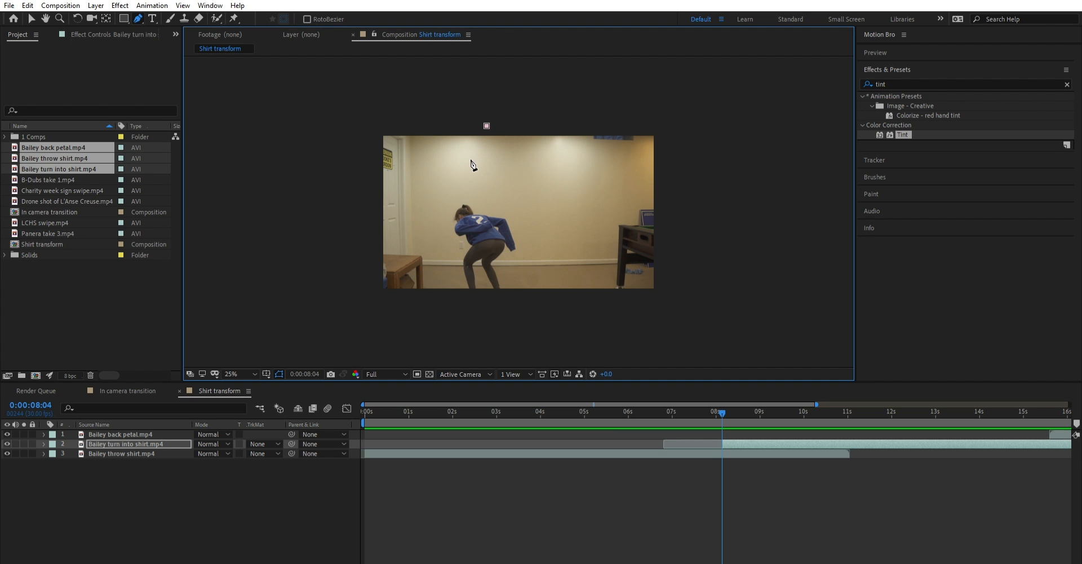
left_click(464, 177)
left_click(435, 218)
left_click(446, 307)
left_click(542, 307)
left_click(536, 203)
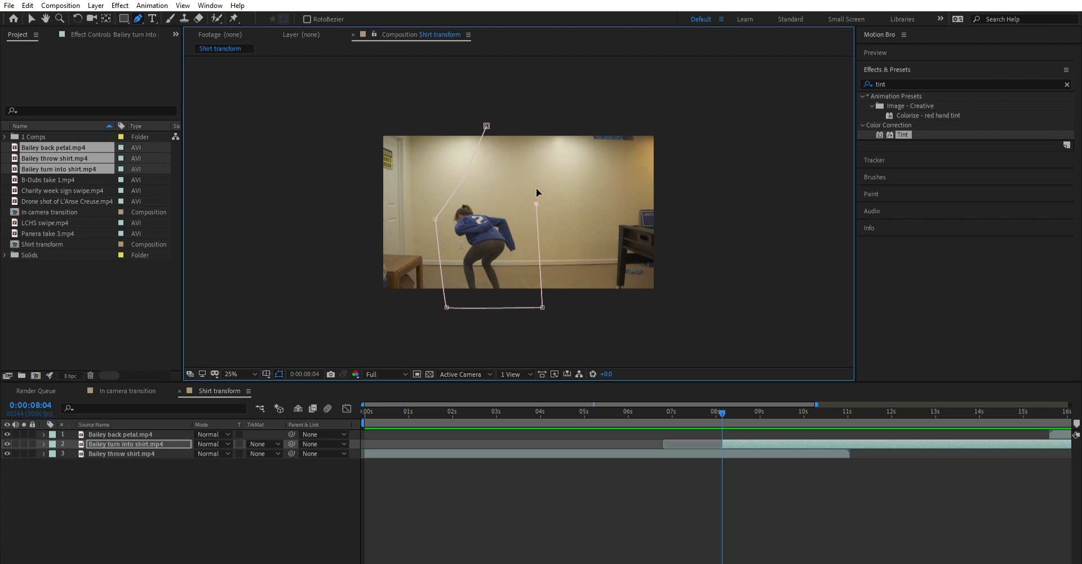
left_click(503, 148)
left_click(487, 126)
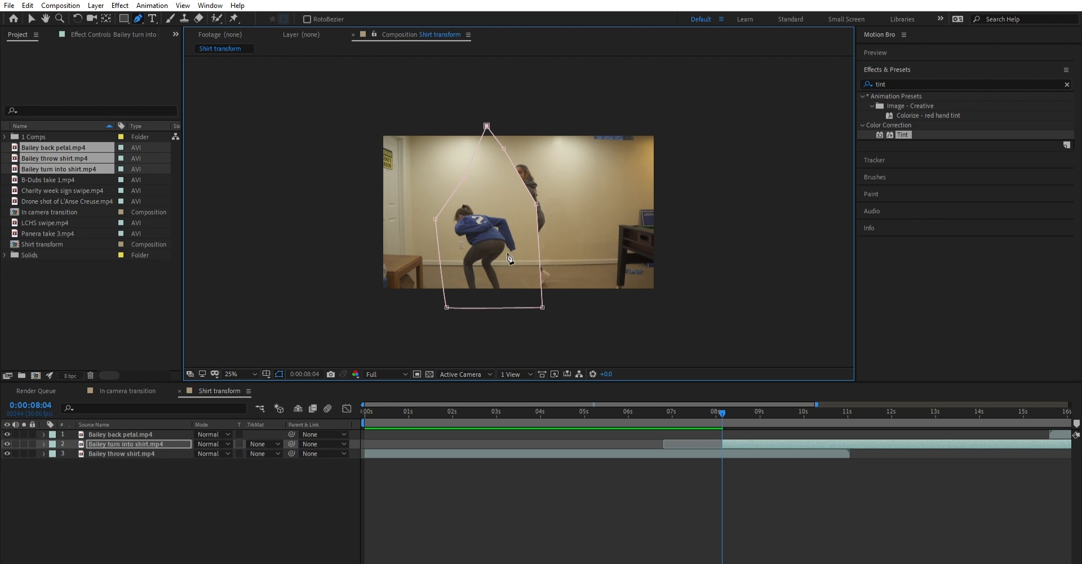
- Check how the masked turn into shirt layer overlays the throw shirt clip, from 0:00:08:04 to 0:00:09:22
left_click(32, 19)
left_click(528, 256)
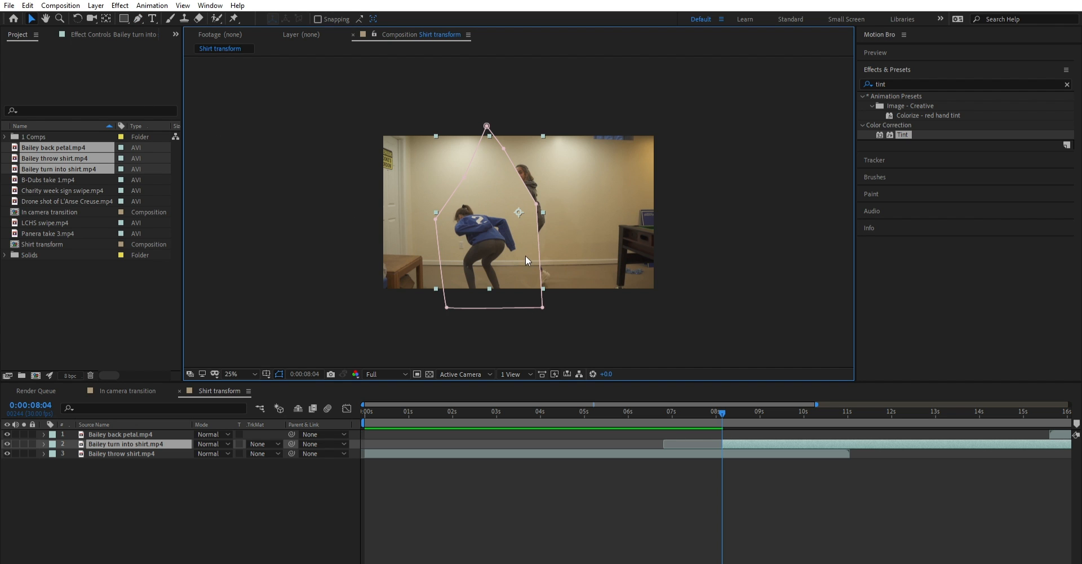
key("period")
left_click(604, 486)
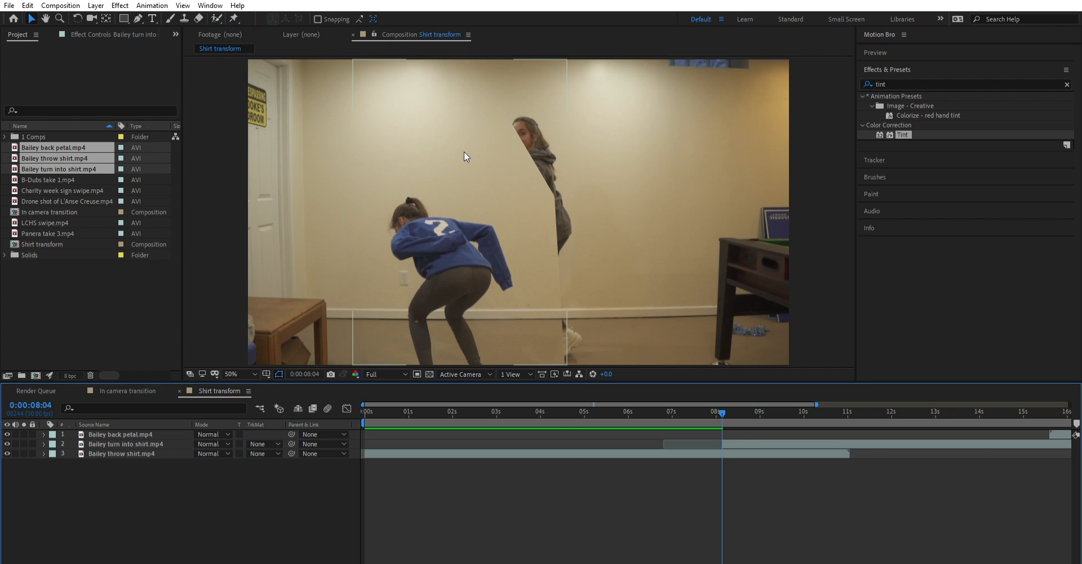
key("comma")
left_click_drag(723, 411, 792, 387)
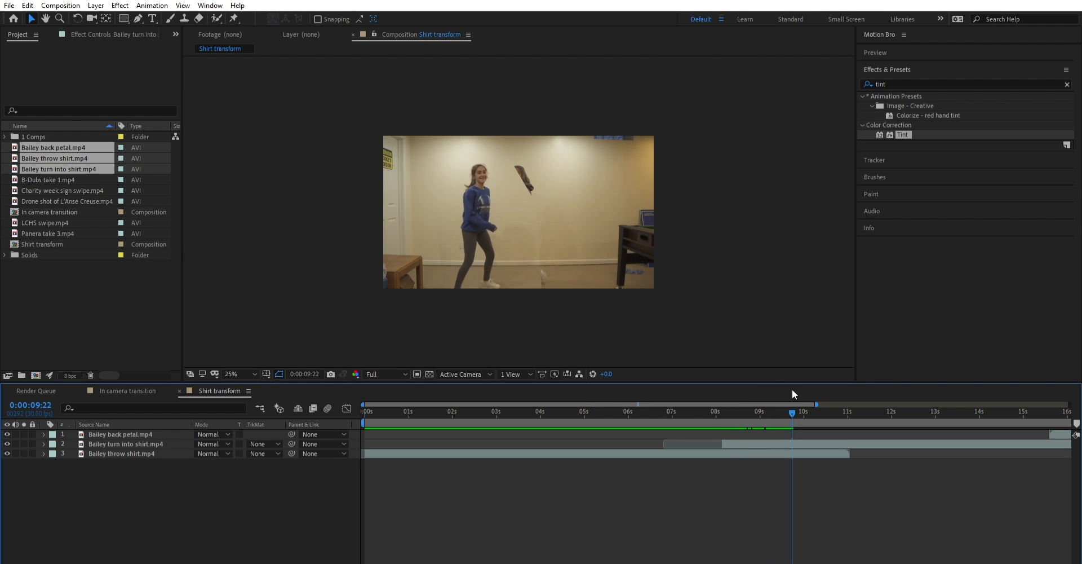
- Pull in the right edge vertices of the turn into shirt layer's mask at 0:00:09:23 to uncover the figure in the throw shirt clip
left_click(760, 444)
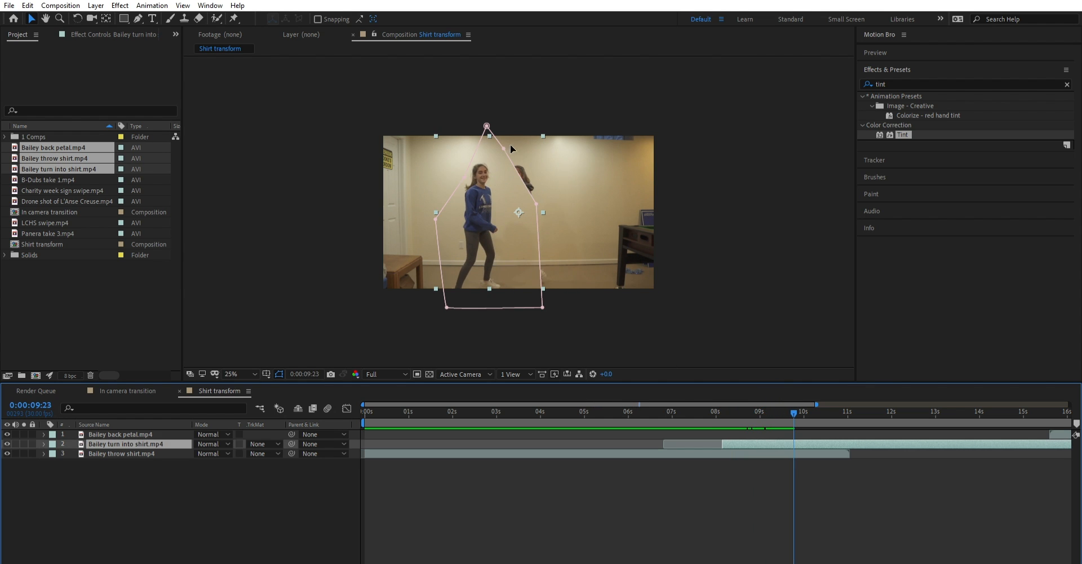
left_click_drag(504, 148, 514, 210)
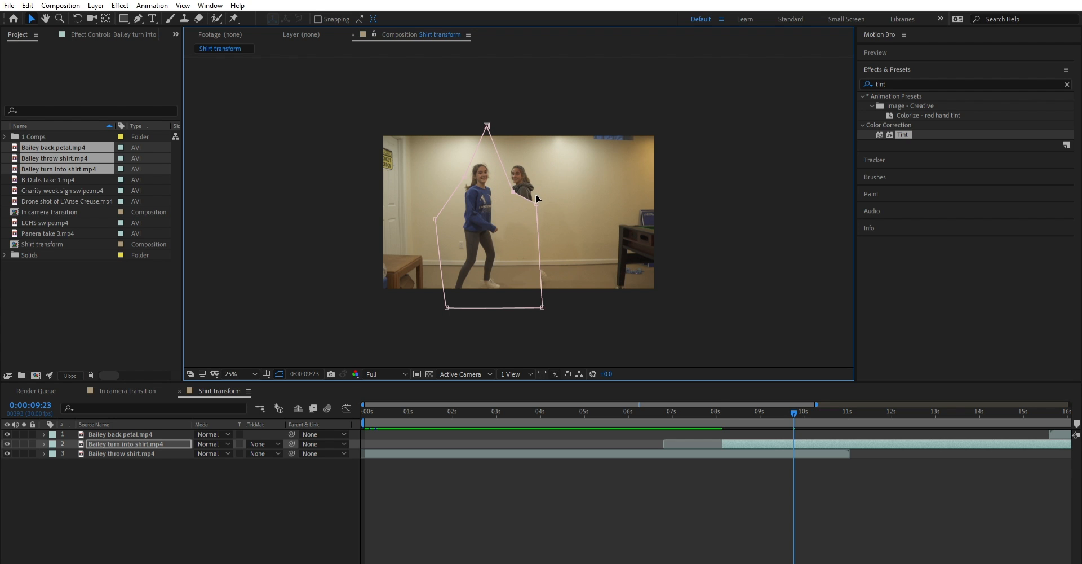
left_click_drag(535, 194, 526, 210)
scroll(529, 228, "up", 2)
scroll(529, 228, "down", 2)
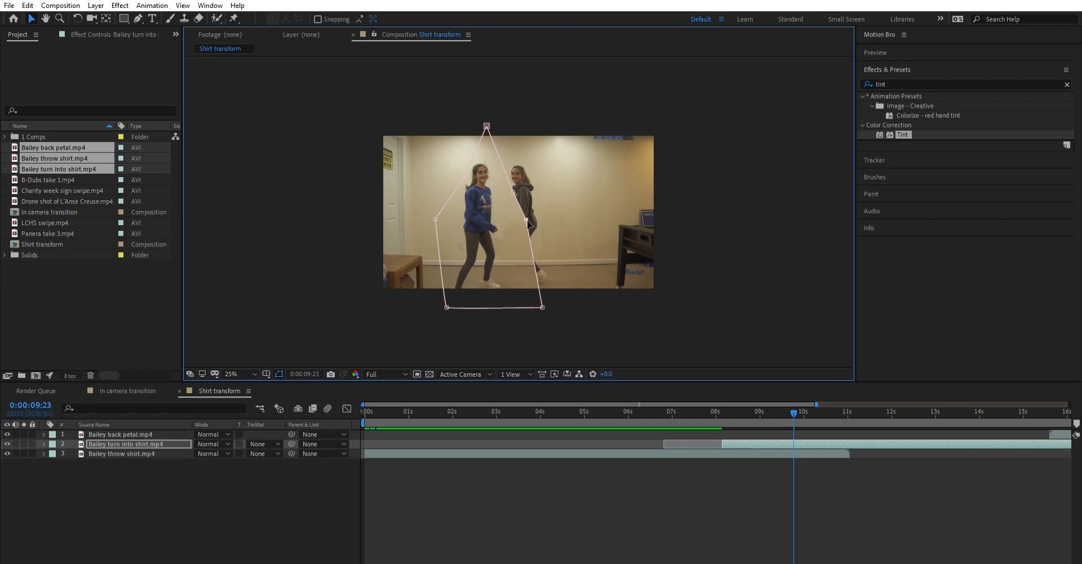
- Select the whole Pen mask on the turn into shirt layer and delete it
left_click(506, 162)
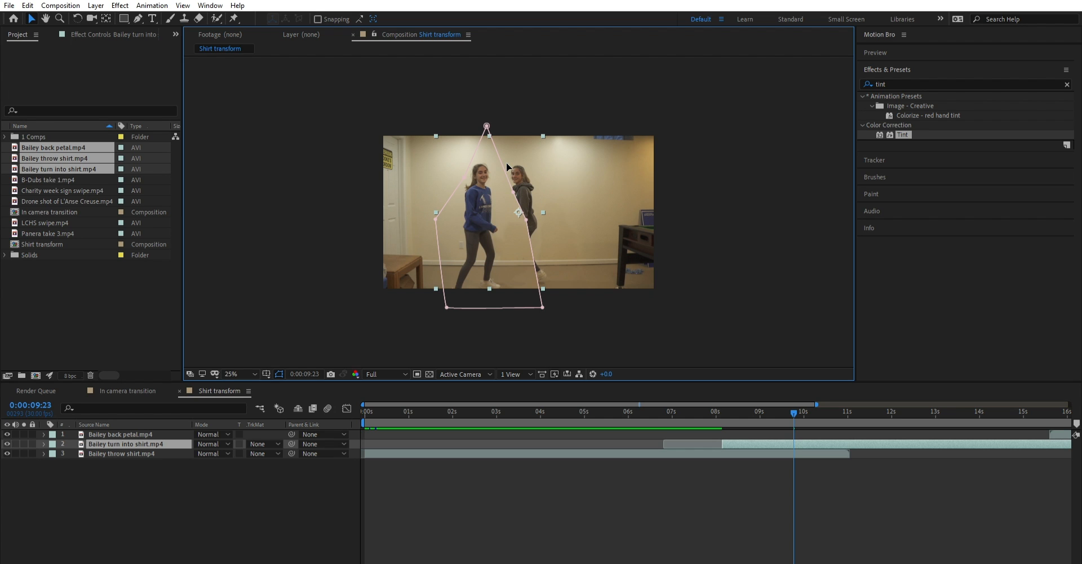
double_click(506, 162)
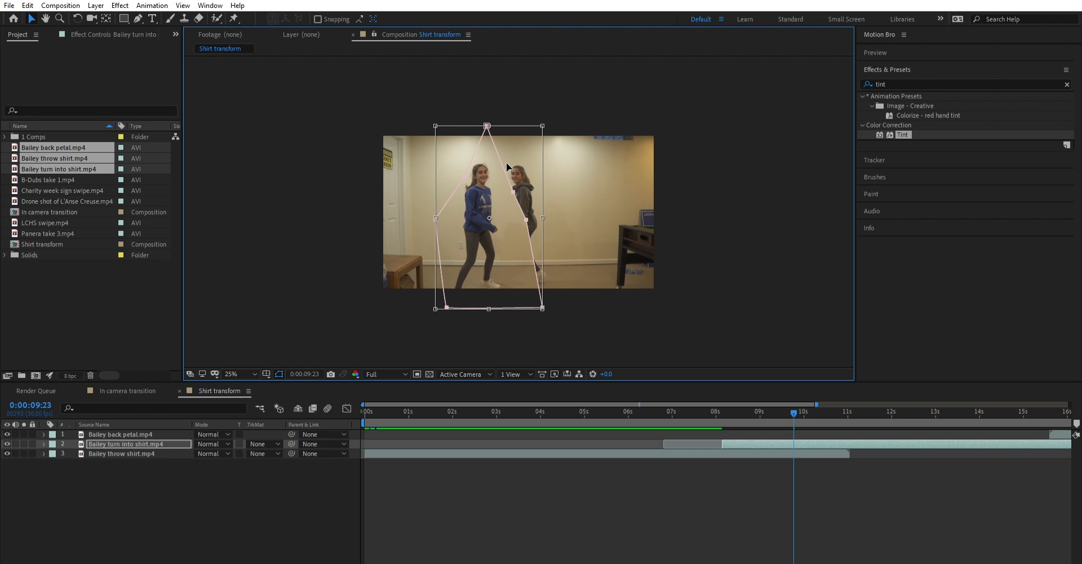
key("Delete")
- Draw a small elliptical mask over the thrown shirt on the turn into shirt layer at 0:00:08:05, discarding the first larger ellipse
left_click_drag(755, 414, 723, 414)
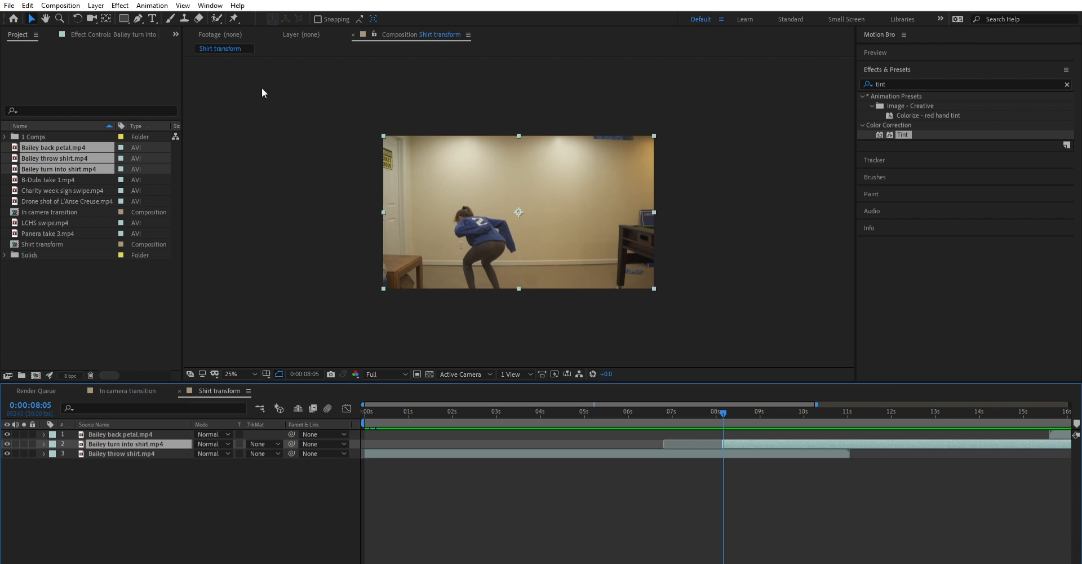
left_click(124, 18)
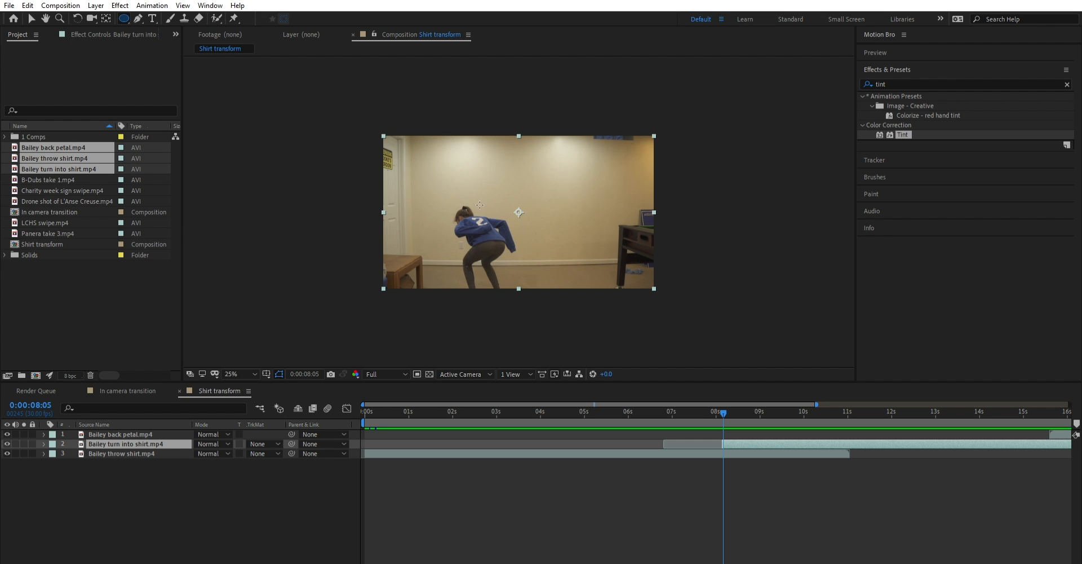
left_click_drag(491, 172, 552, 229)
key("Delete")
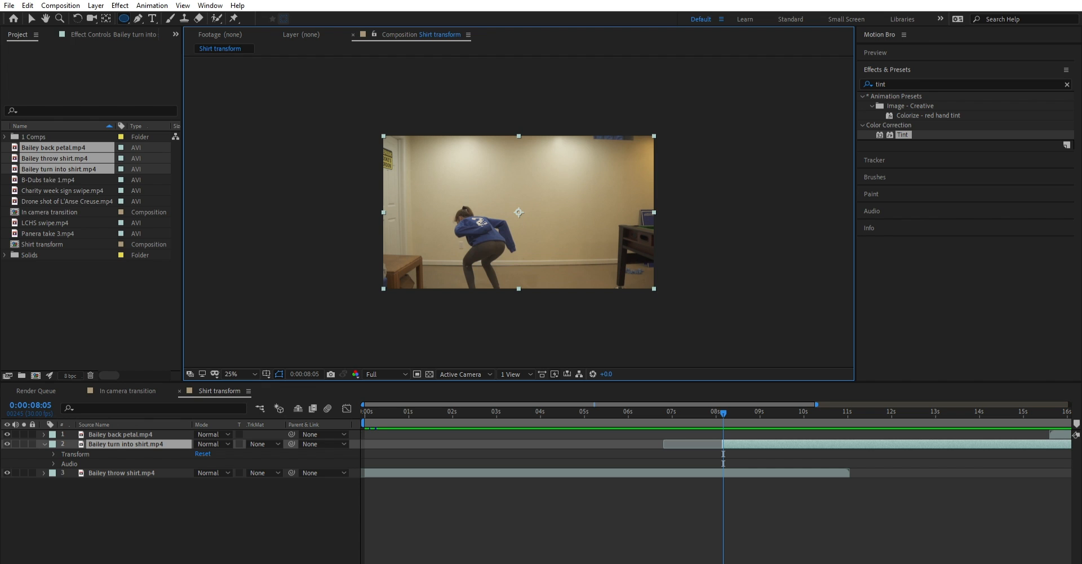
mouse_move(479, 231)
left_mouse_down()
mouse_move(509, 264)
mouse_move(485, 228)
mouse_move(509, 255)
mouse_move(517, 244)
mouse_move(492, 232)
left_mouse_up()
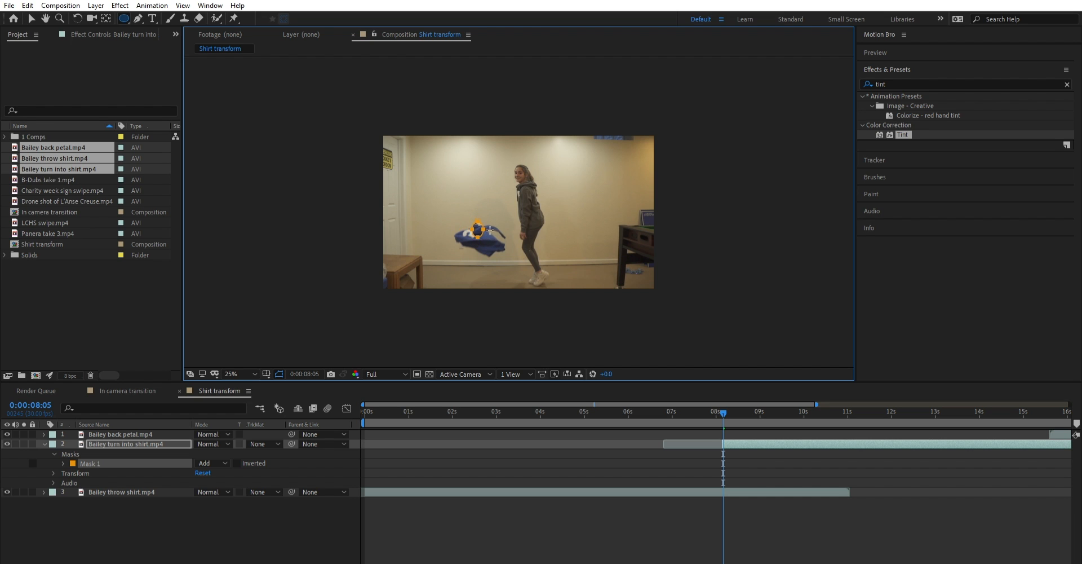
mouse_move(490, 230)
left_mouse_down()
mouse_move(570, 298)
mouse_move(486, 226)
mouse_move(523, 275)
mouse_move(610, 307)
mouse_move(542, 288)
mouse_move(496, 248)
mouse_move(494, 232)
left_mouse_up()
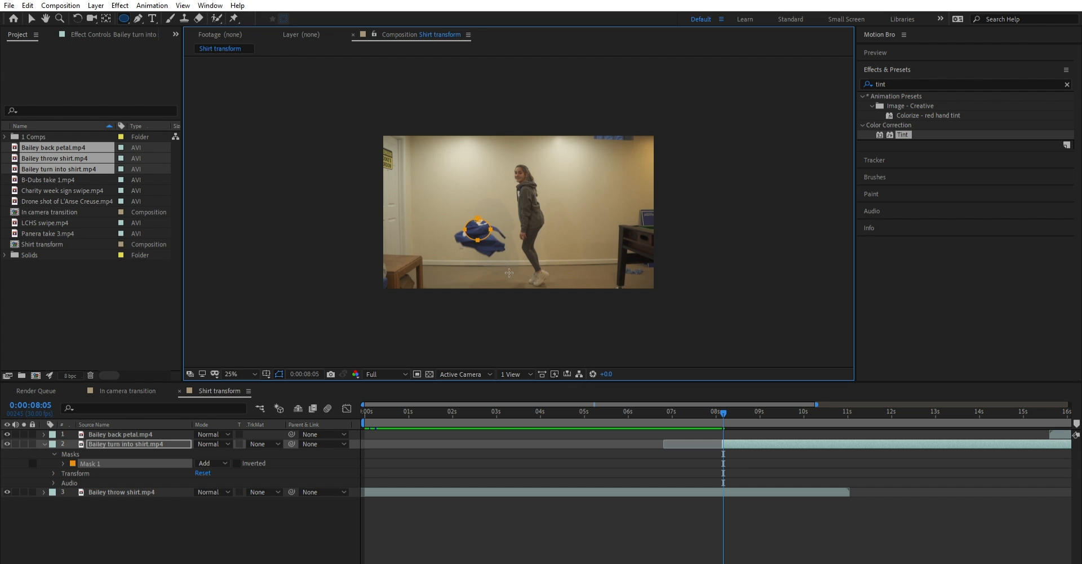
- Set a Mask Path keyframe for Mask 1 at the turn into shirt layer's first visible frame, 0:00:08:04
left_click_drag(385, 558, 401, 558)
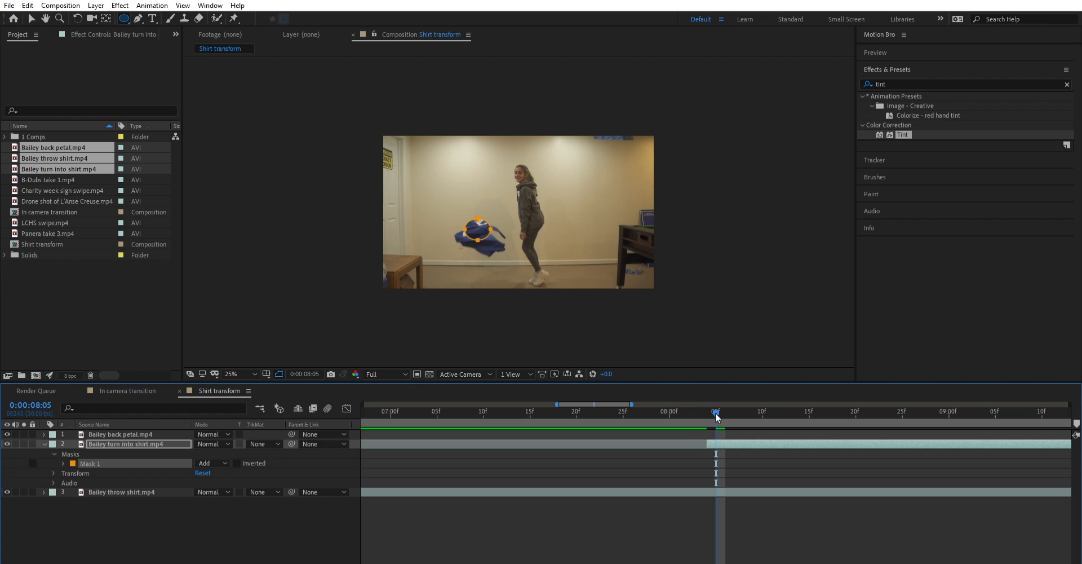
key("Page_Up")
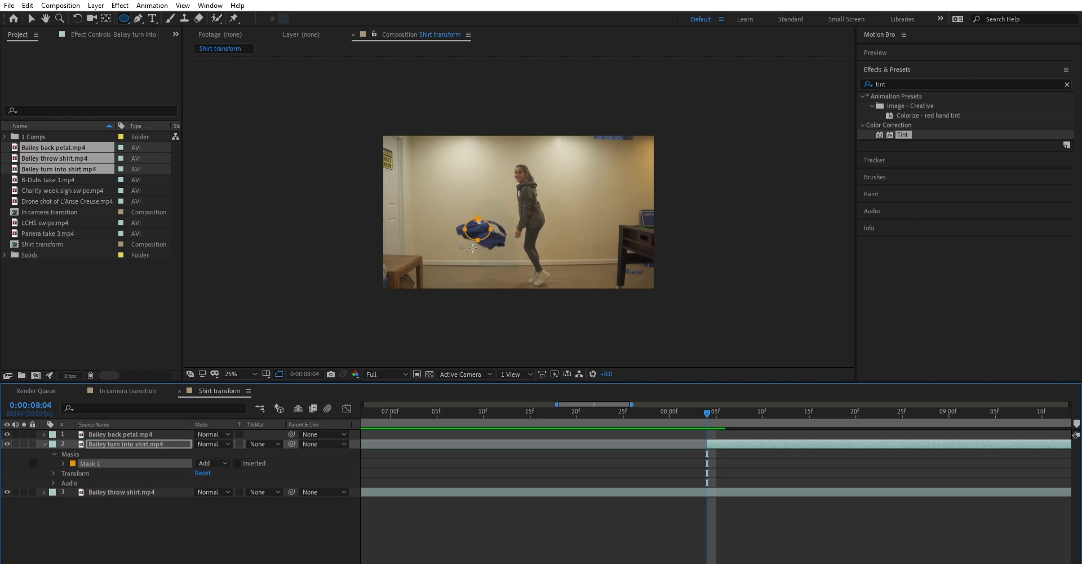
left_click(155, 440)
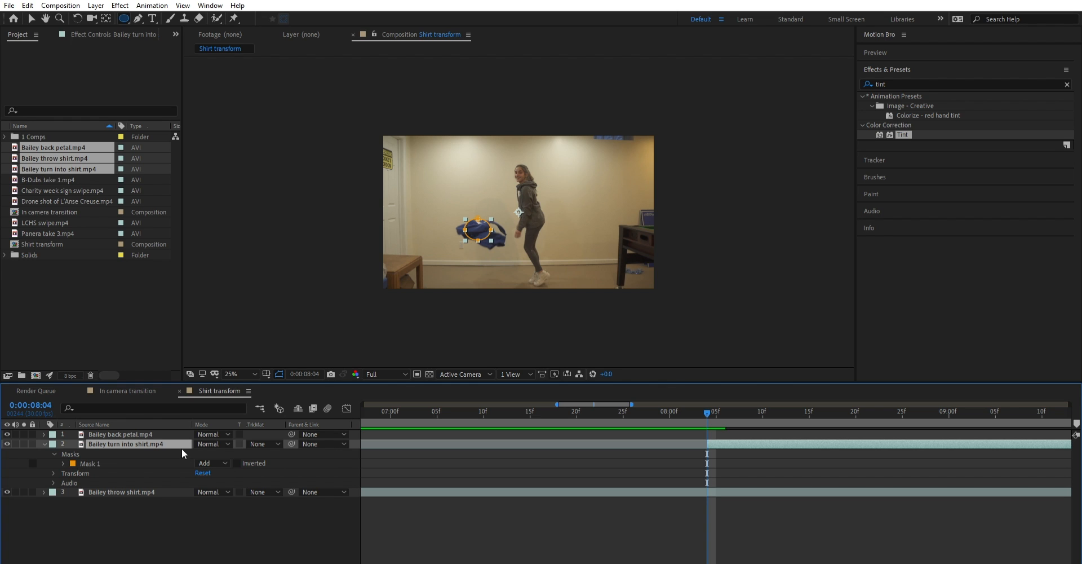
key("m")
left_click(111, 453)
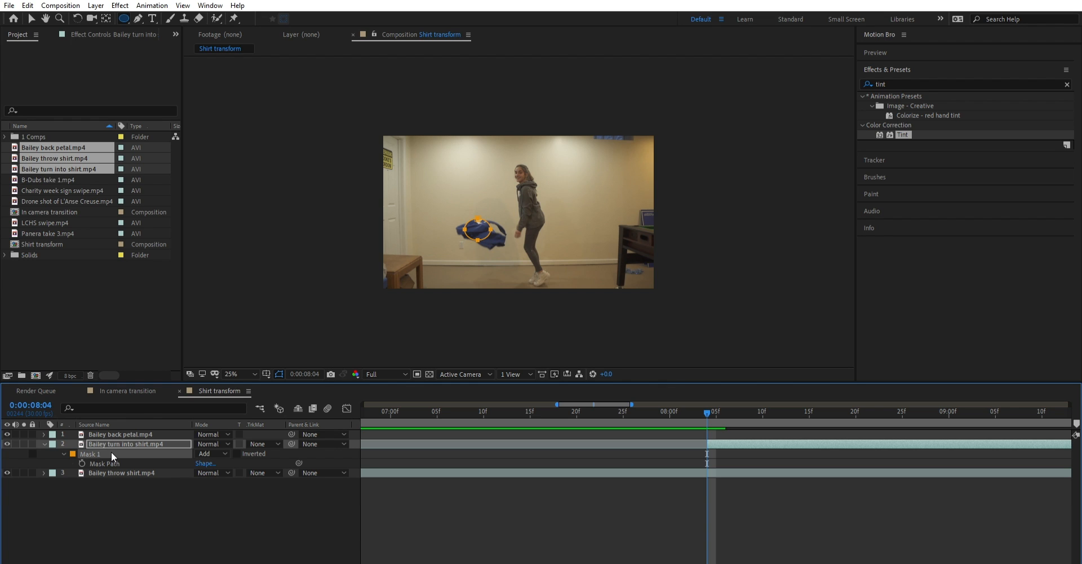
left_click(84, 457)
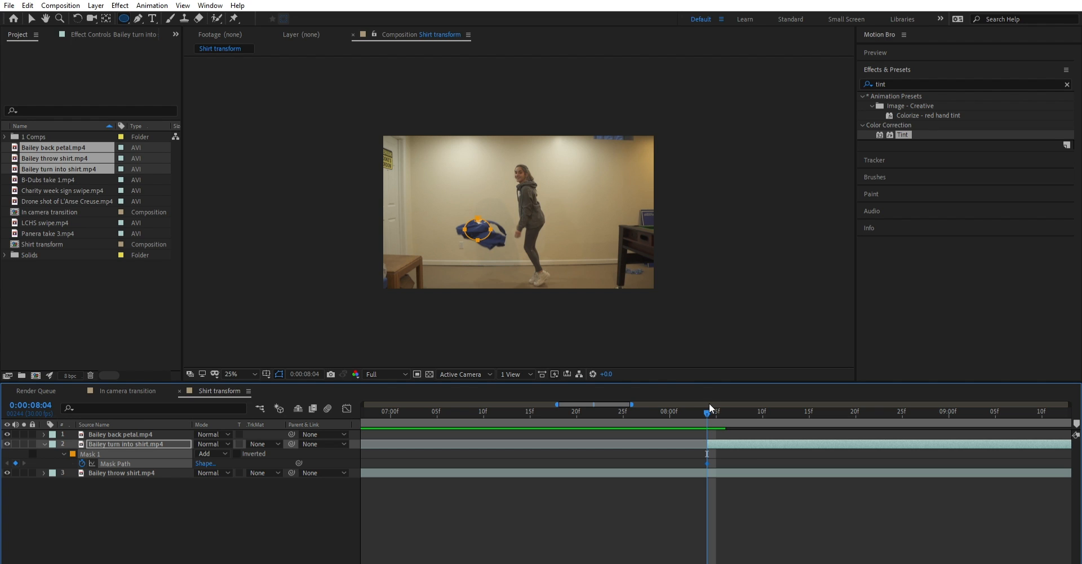
- Enlarge Mask 1 beyond the whole frame at 0:00:08:10 to keyframe an expanding reveal of the turn into shirt clip
left_click_drag(709, 406, 761, 395)
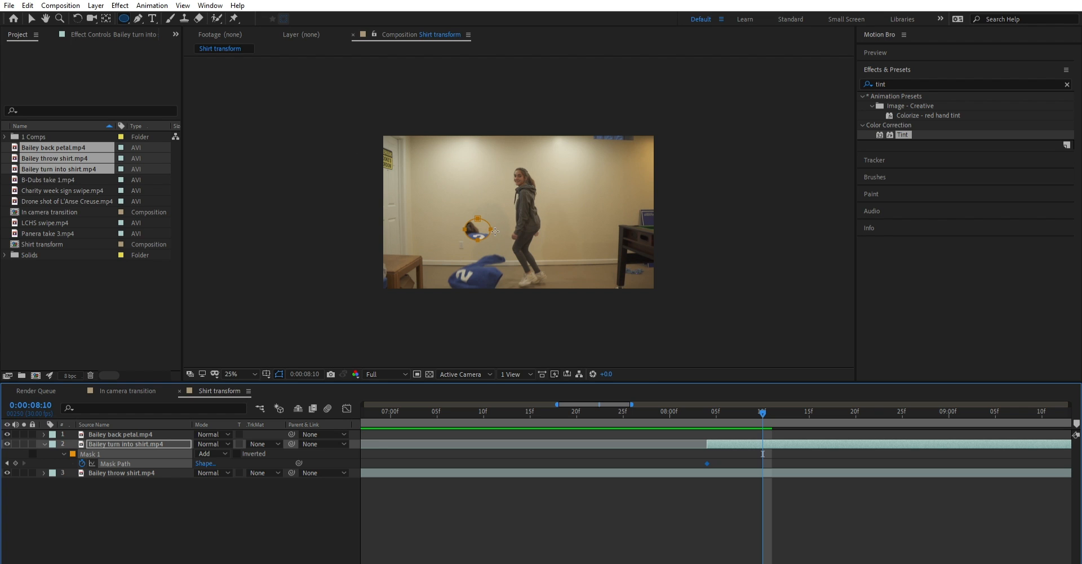
left_click(31, 17)
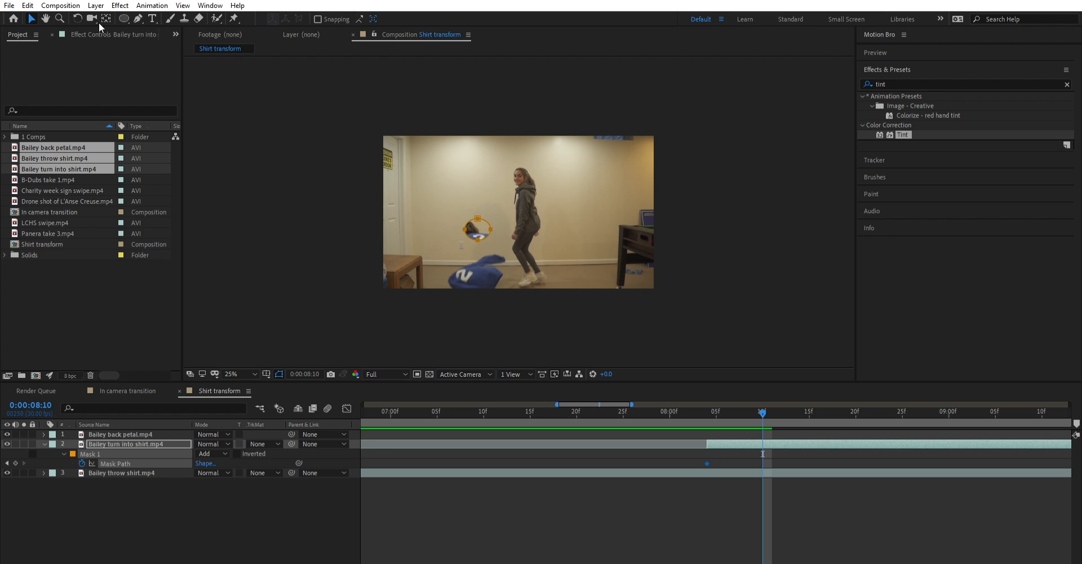
double_click(488, 228)
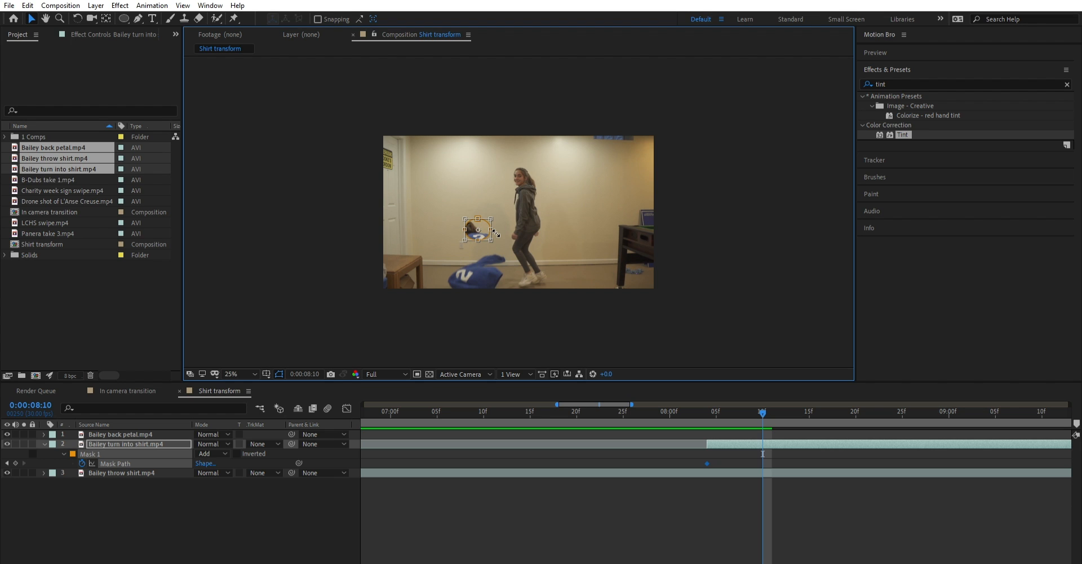
left_click_drag(496, 233, 708, 404)
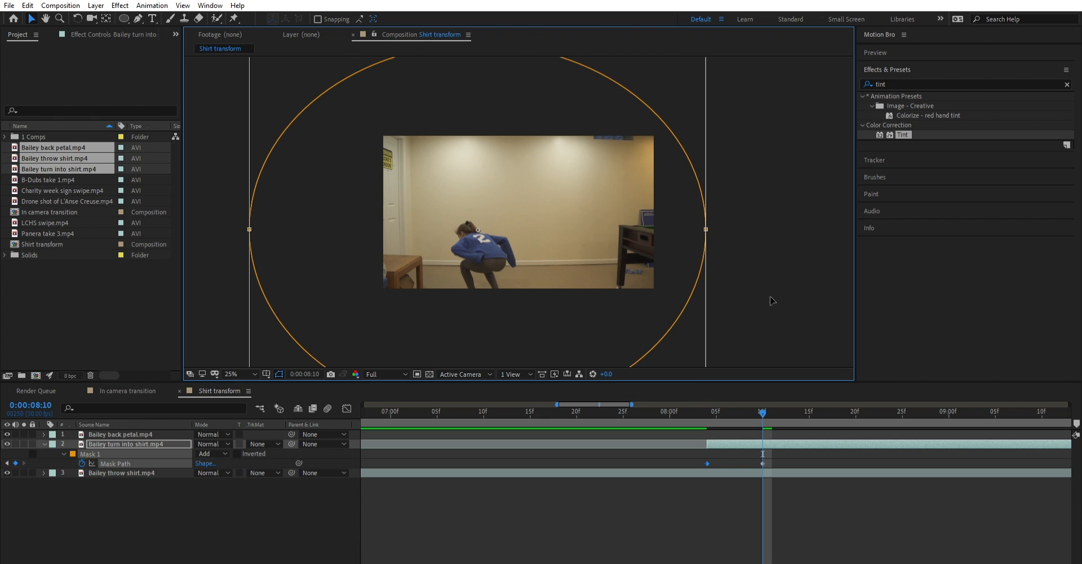
- Play back the expanding mask transition from 0:00:06:29 and again from 0:00:07:02
left_click_drag(761, 409, 375, 417)
key("space")
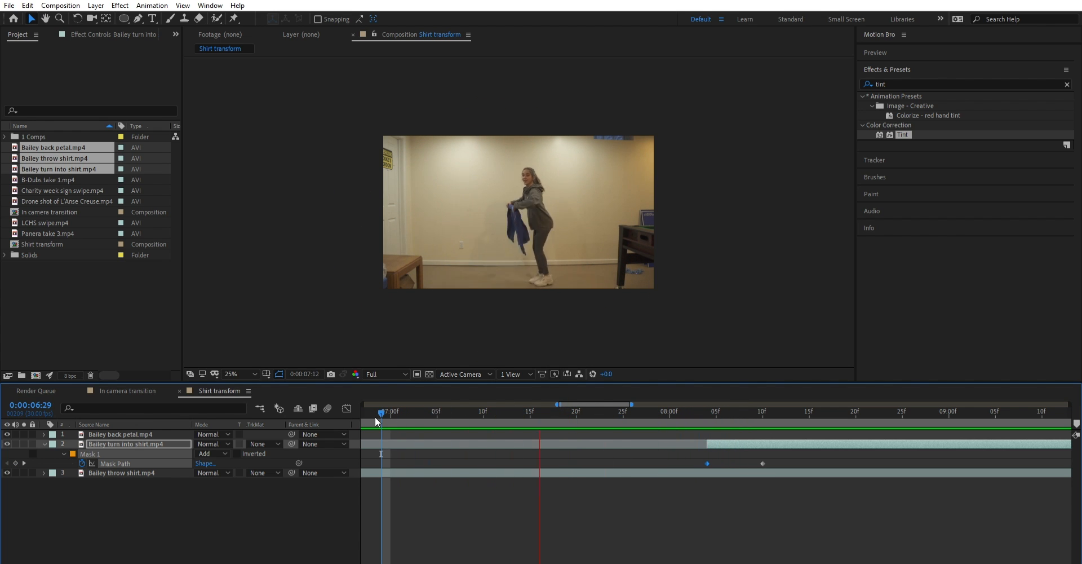
left_click_drag(485, 410, 411, 414)
key("space")
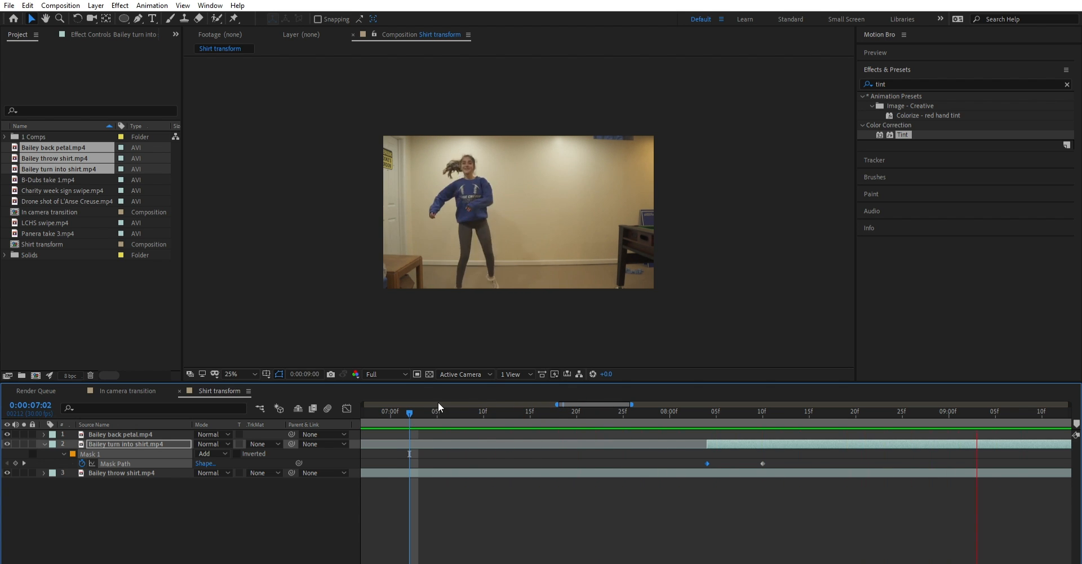
- Stop the playback and go to frame 0:00:08:05 with all layers deselected
key("space")
key("Page_Down")
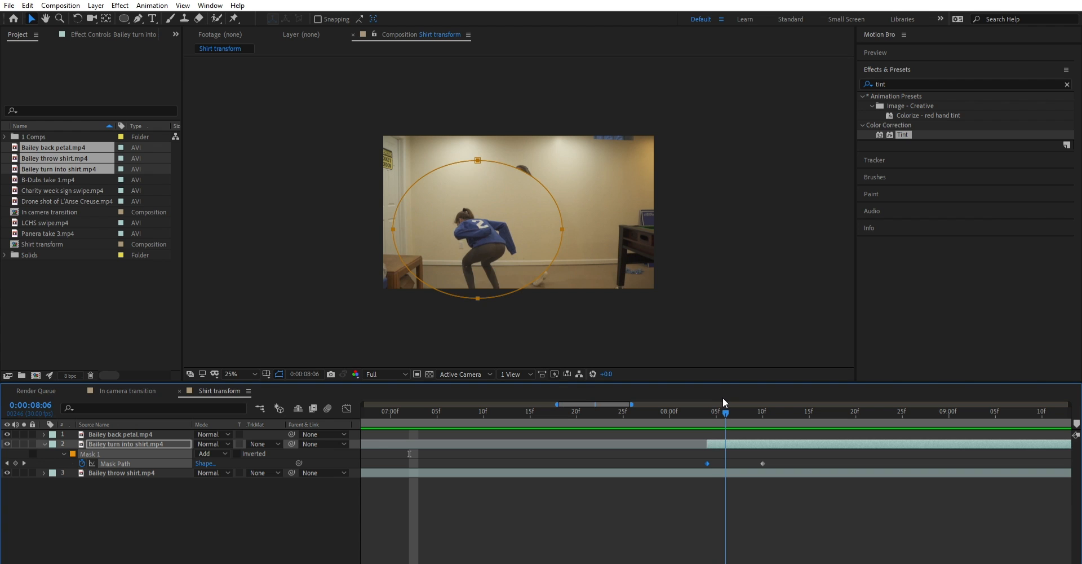
left_click_drag(723, 396, 716, 397)
left_click(270, 491)
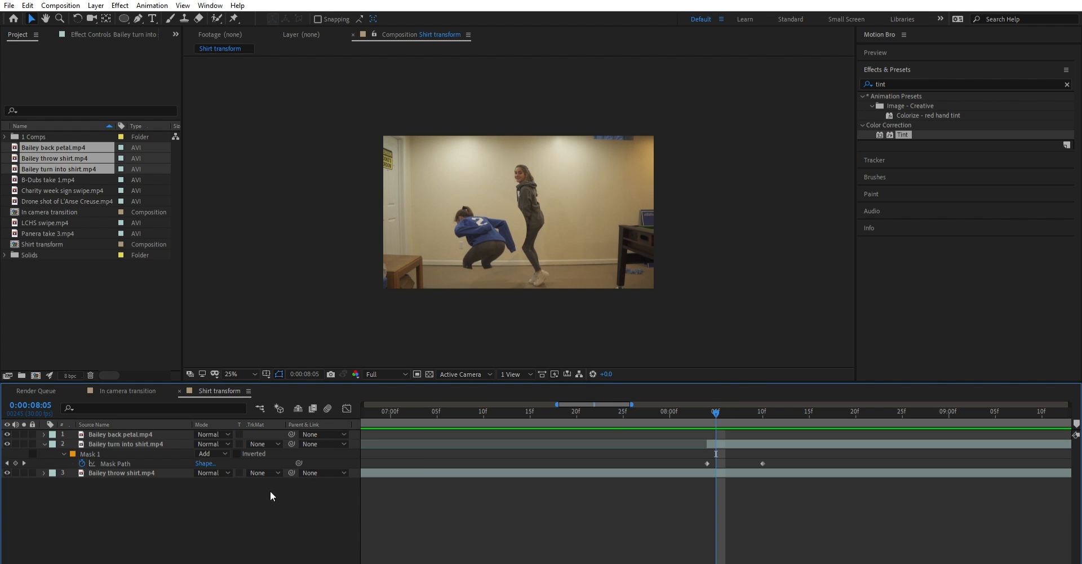
key("period")
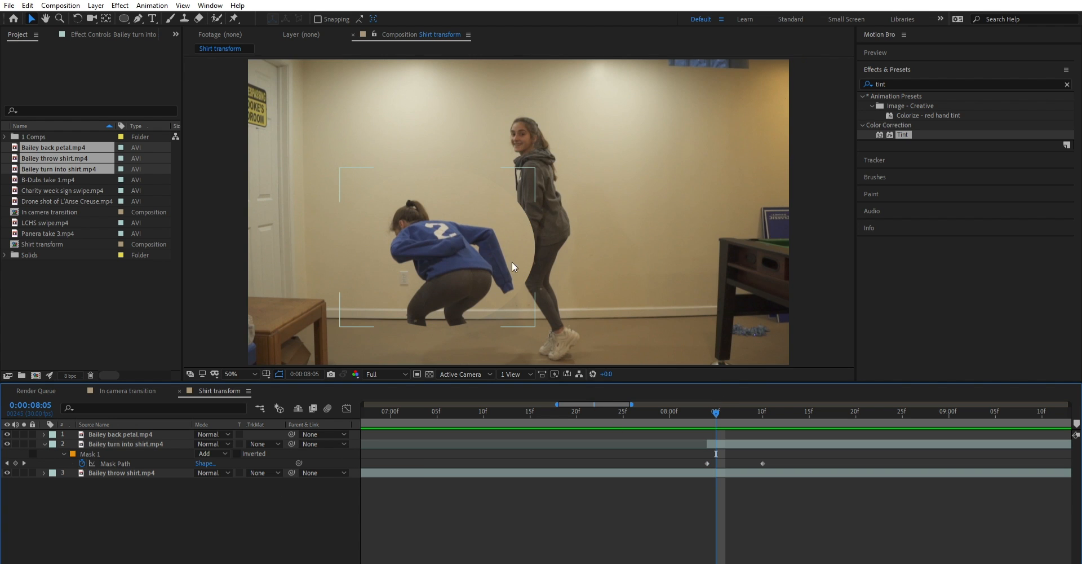
- Examine the Mask 1 edge around the crouching and standing figures up close at 0:00:08:05, and check frame 0:00:08:06
scroll(518, 300, "up", 2)
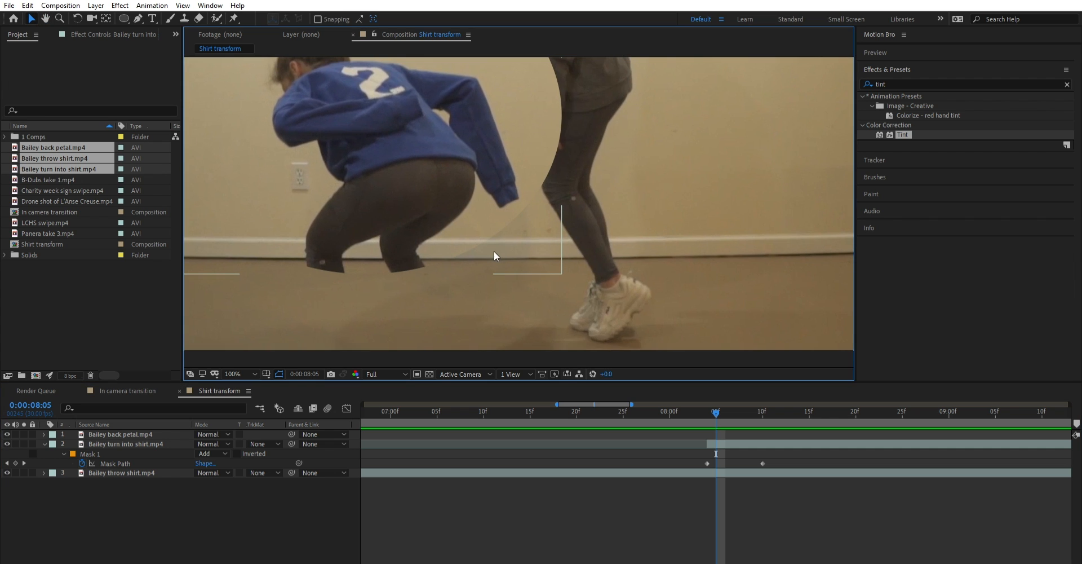
scroll(449, 248, "up", 1)
left_click_drag(581, 134, 588, 294)
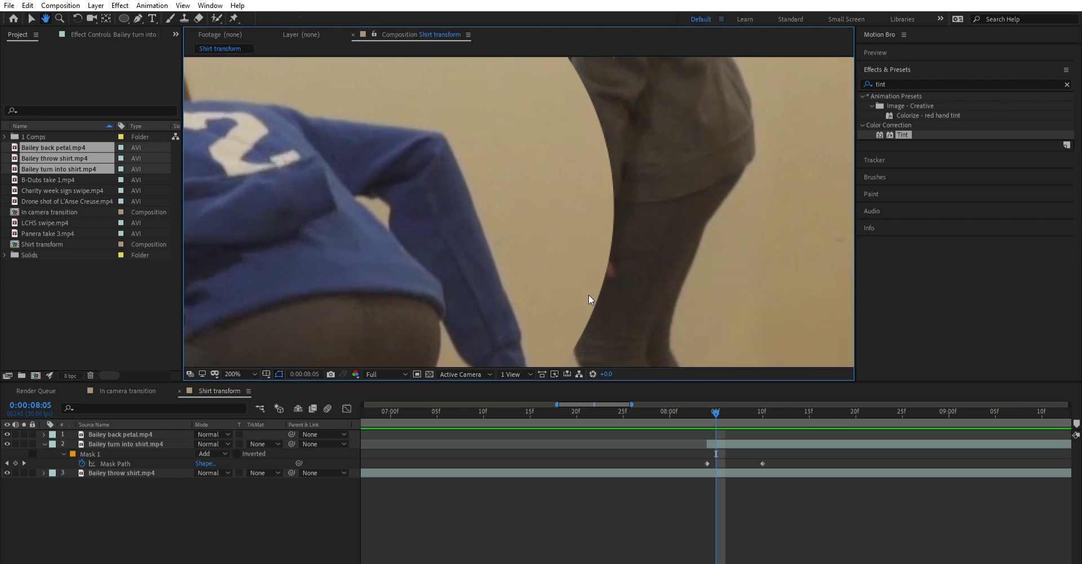
scroll(589, 294, "down", 2)
left_click_drag(457, 143, 461, 158)
scroll(555, 151, "up", 1)
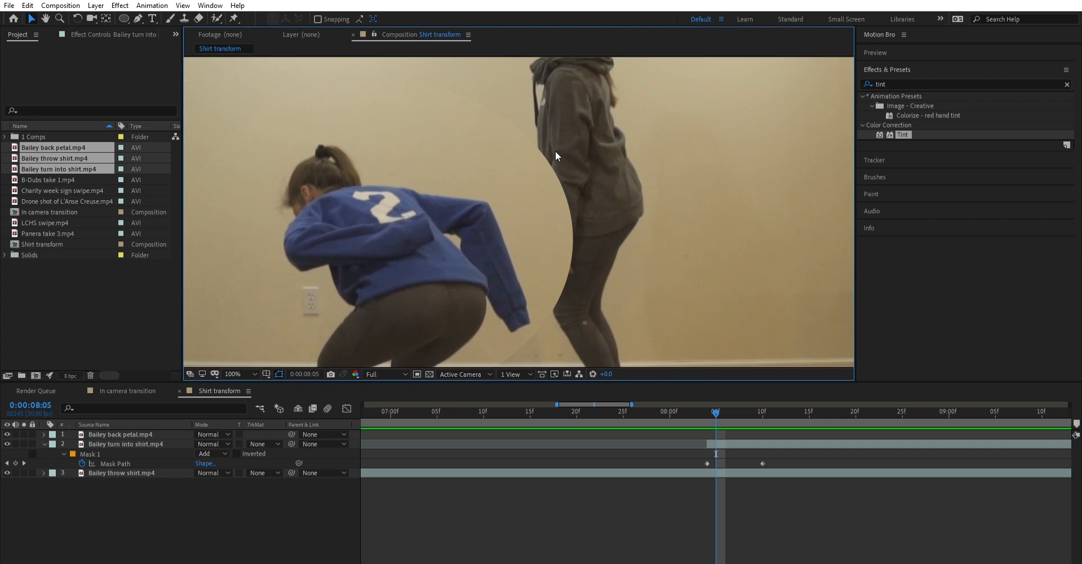
left_click_drag(538, 154, 481, 282)
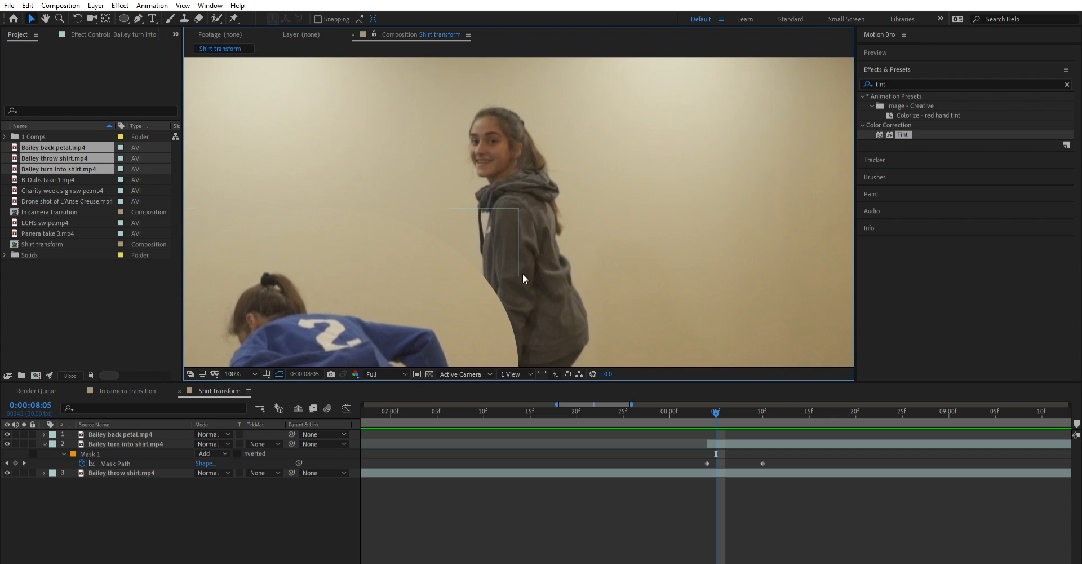
left_click_drag(482, 310, 518, 193)
scroll(518, 167, "down", 1)
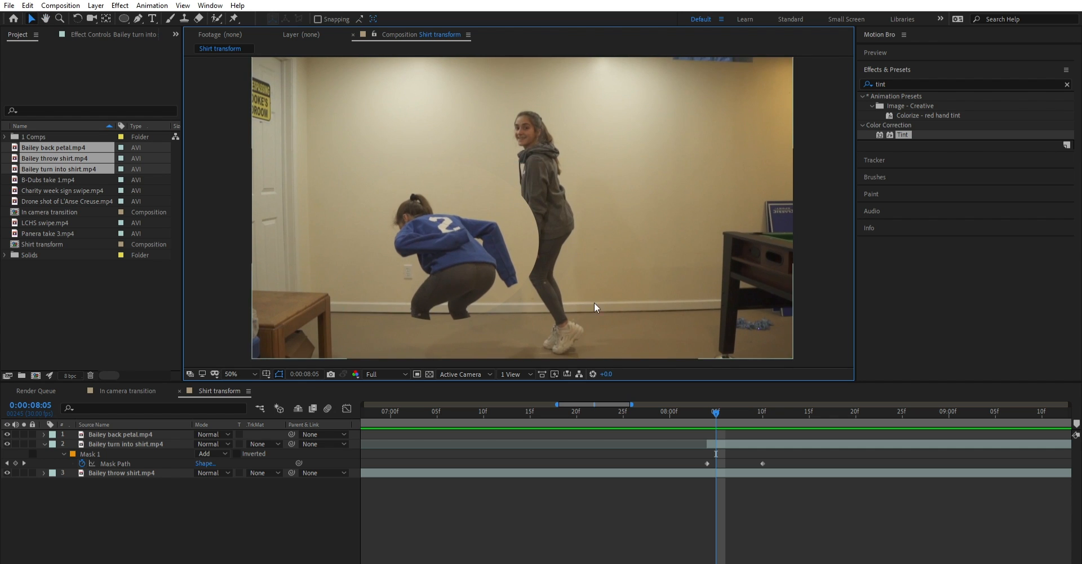
left_click(709, 410)
left_click_drag(709, 409, 726, 401)
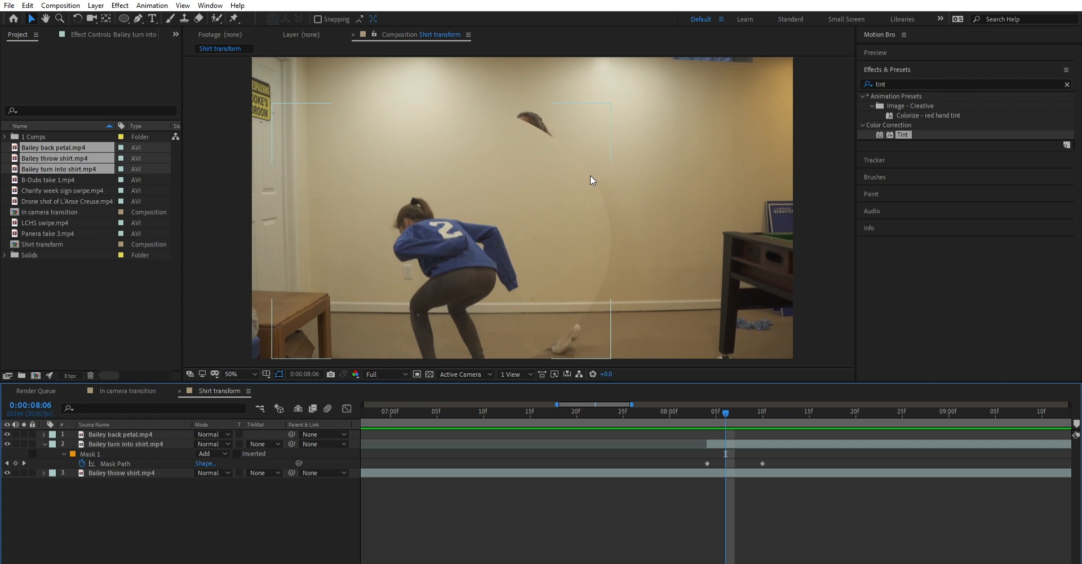
- Set the Mask Feather of Mask 1 on the turn into shirt layer to 50 pixels
left_click(161, 441)
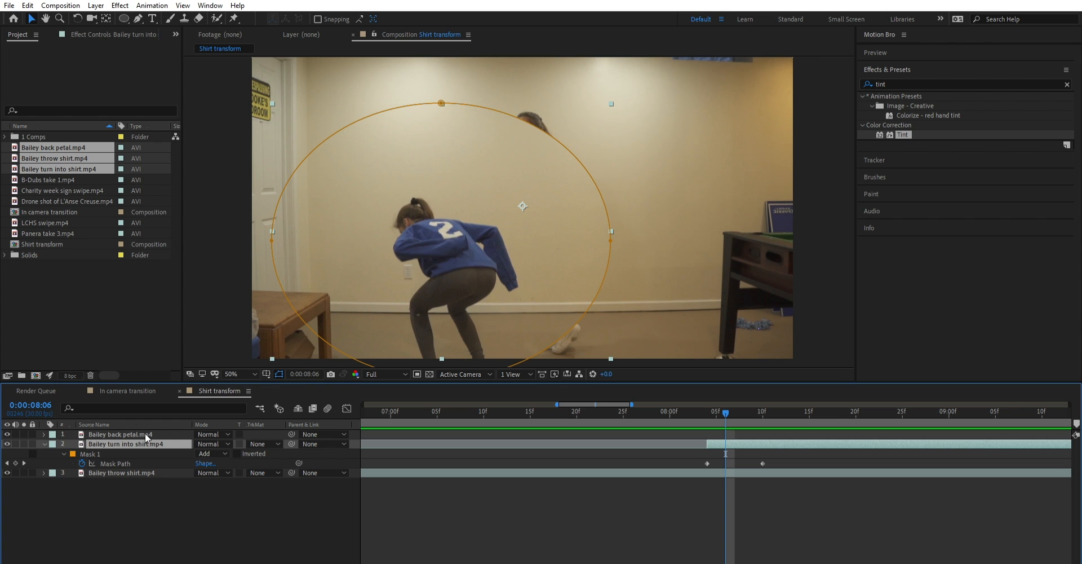
key("f")
left_click_drag(226, 459, 260, 445)
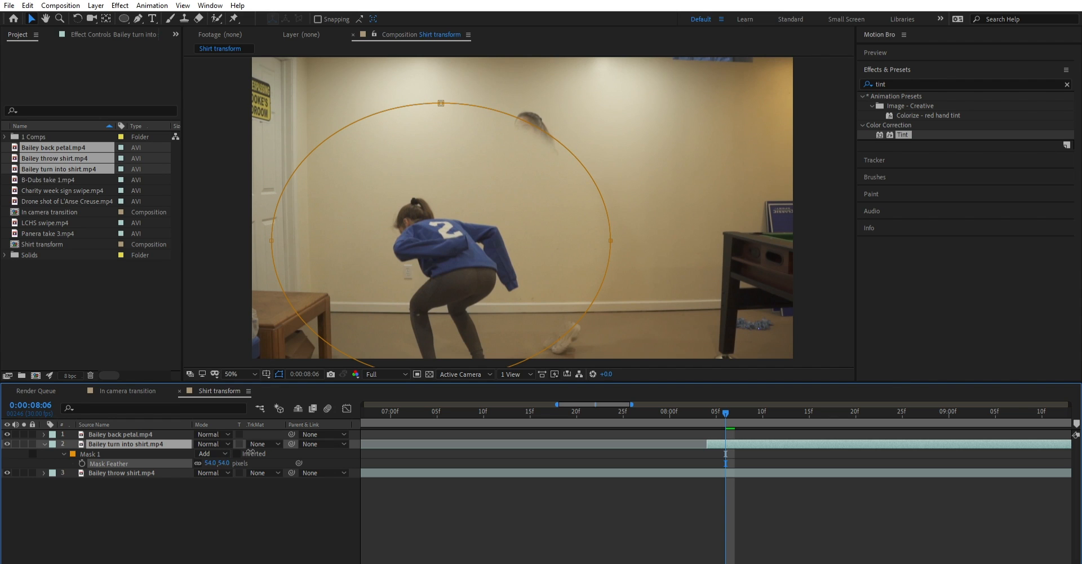
left_click_drag(251, 452, 281, 494)
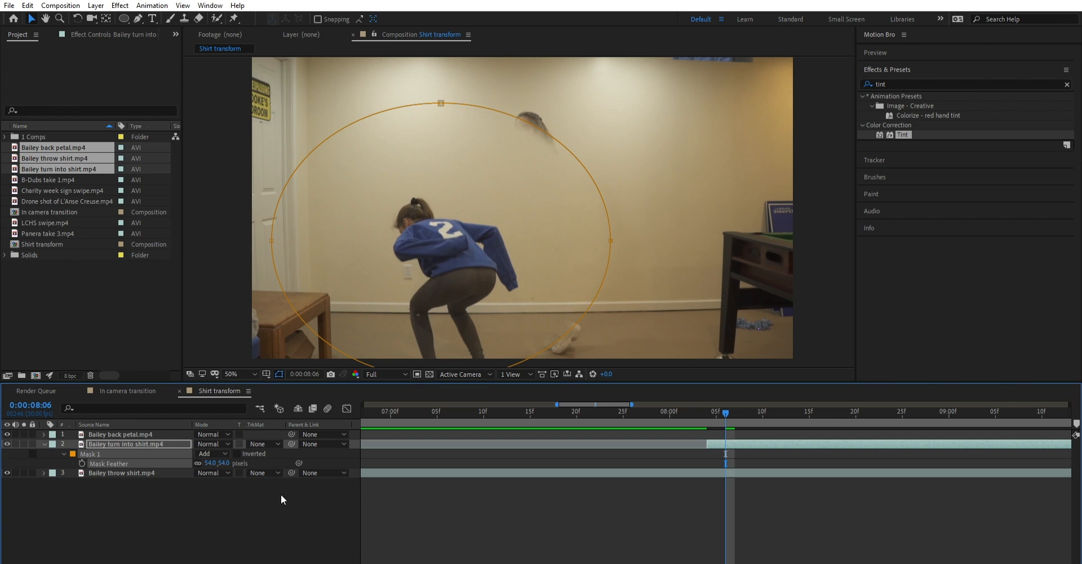
left_click(280, 494)
left_click_drag(228, 452, 223, 447)
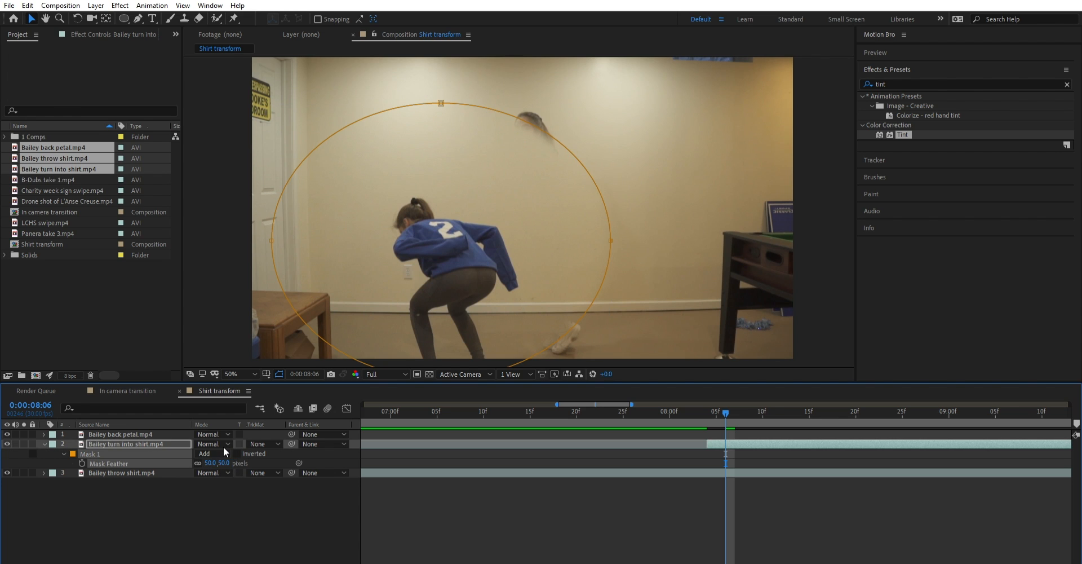
left_click(251, 518)
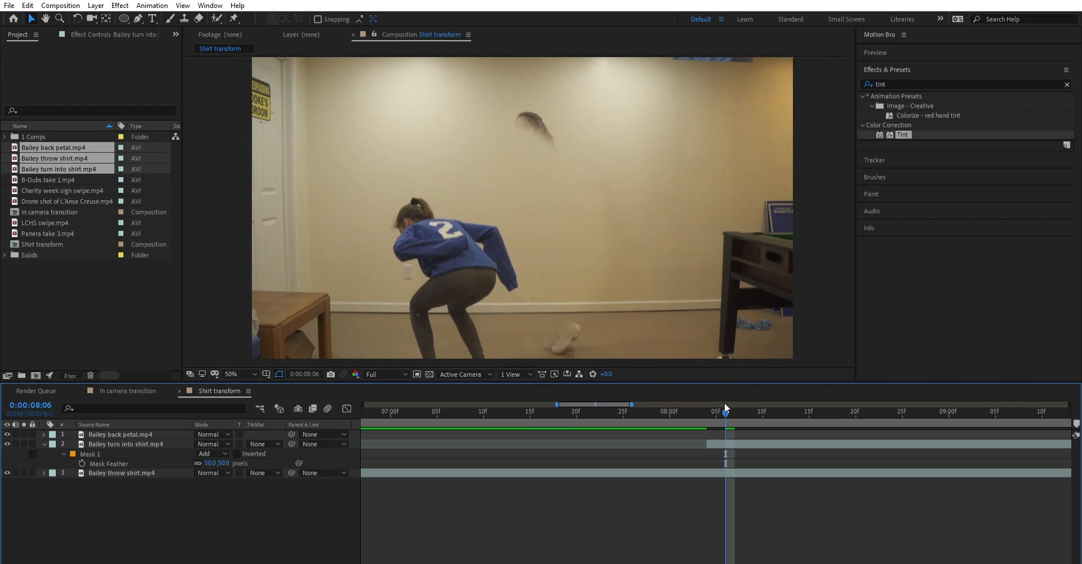
- Play back the feathered shirt change from 0:00:08:03 and from 0:00:05:27, and return to frame 0:00:08:06
left_click_drag(725, 401, 698, 404)
key("space")
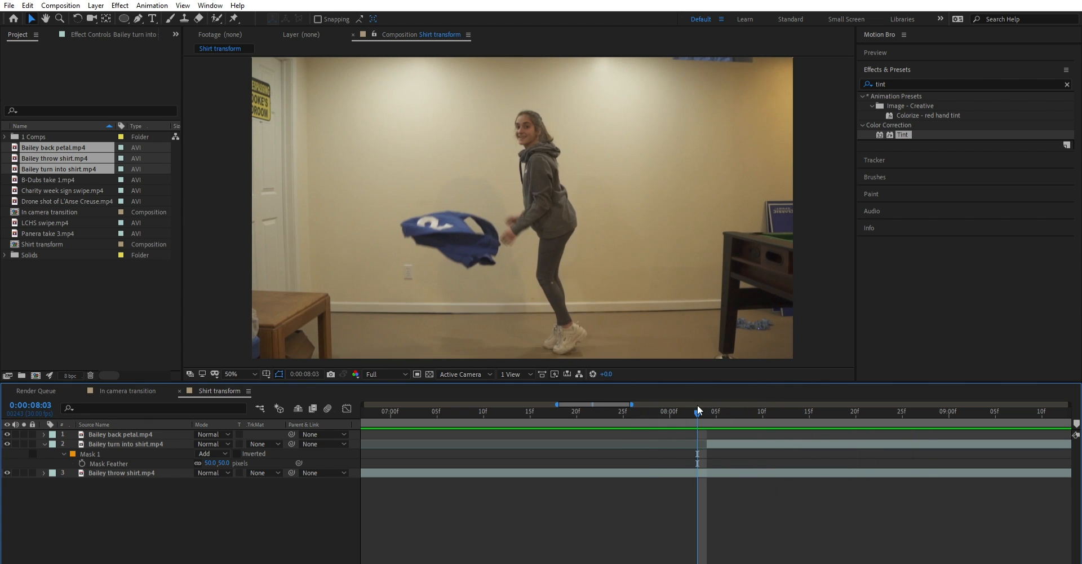
left_click_drag(399, 561, 387, 562)
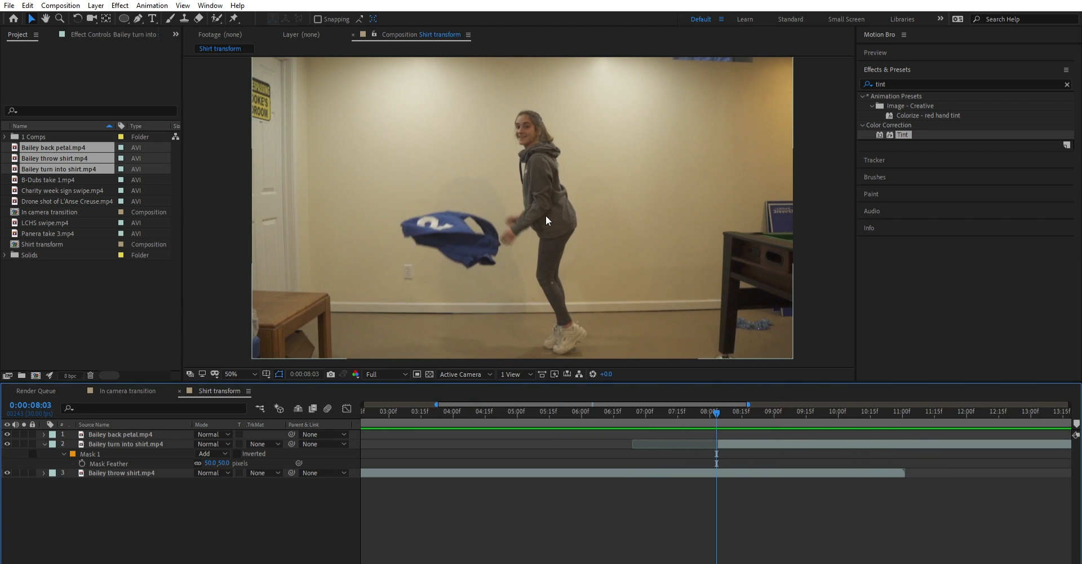
left_click_drag(715, 402, 575, 429)
left_click_drag(388, 558, 387, 560)
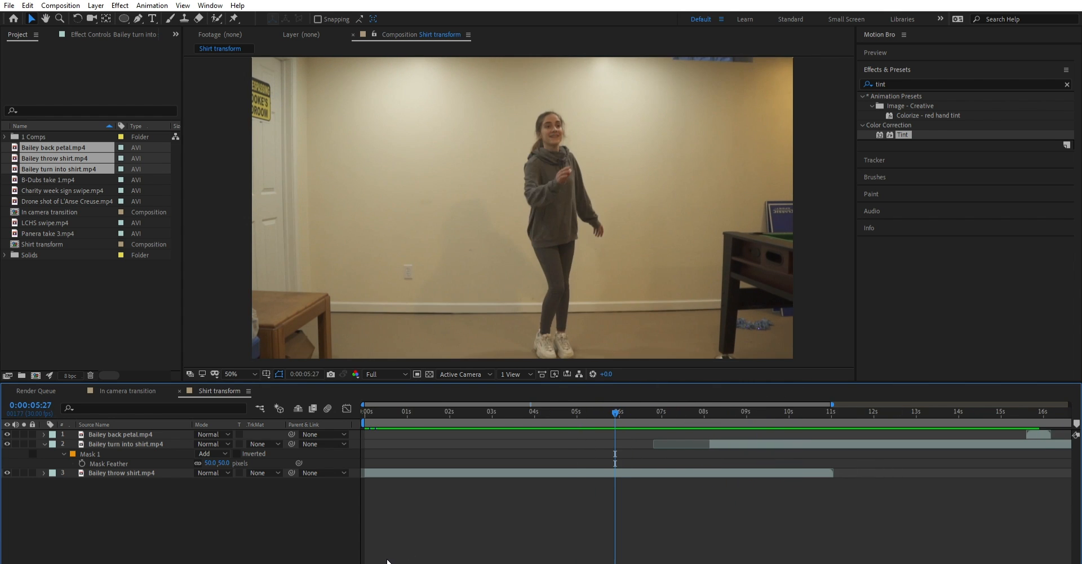
key("space")
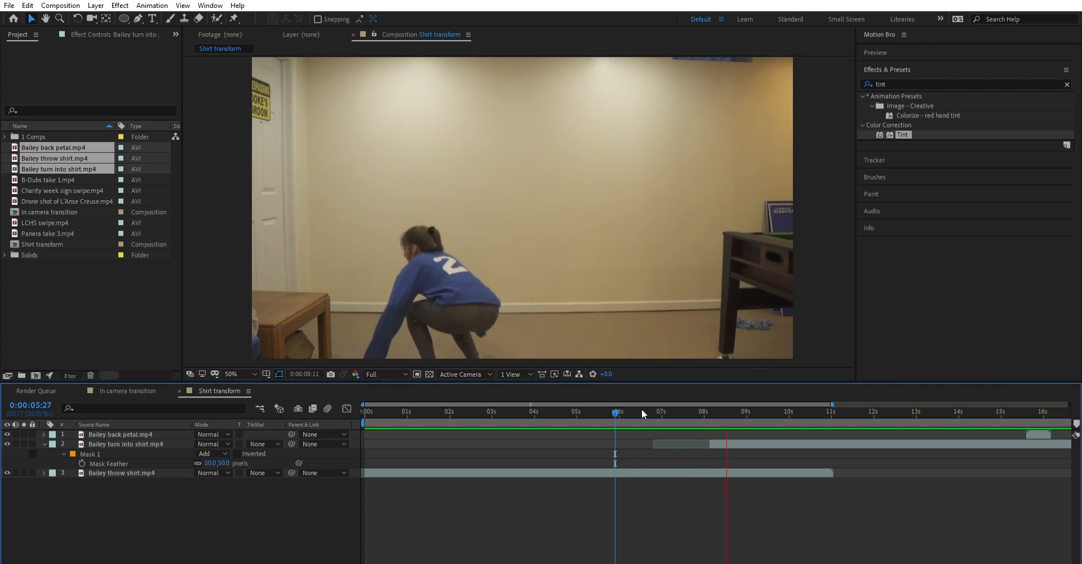
left_click_drag(644, 402, 712, 385)
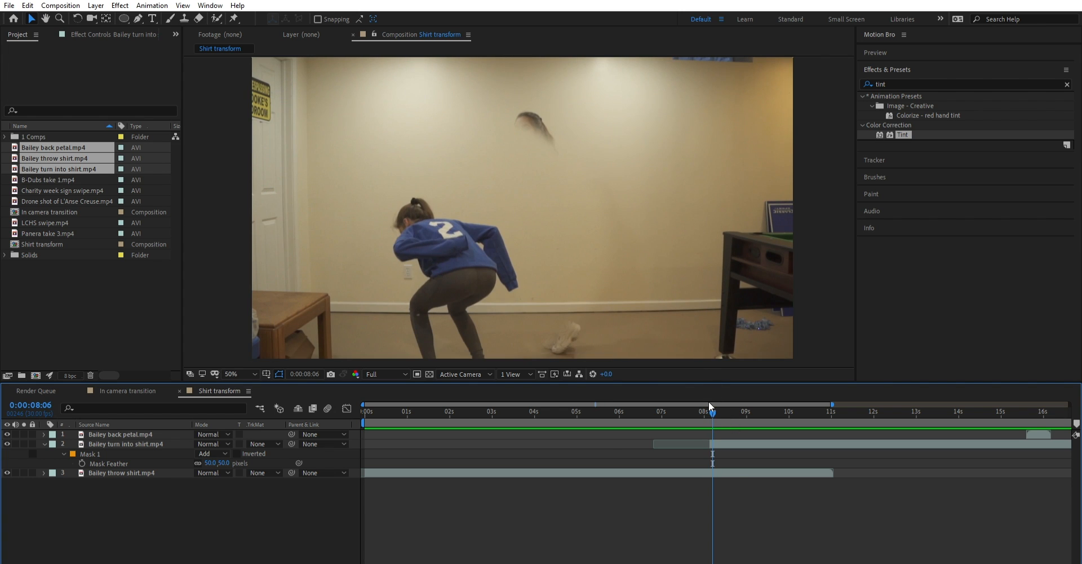
- Try placing the back petal clip over the shirt change at about 0:00:08:04 and play it back
mouse_move(712, 399)
left_mouse_down()
mouse_move(742, 388)
mouse_move(713, 410)
left_mouse_up()
left_click(1037, 431)
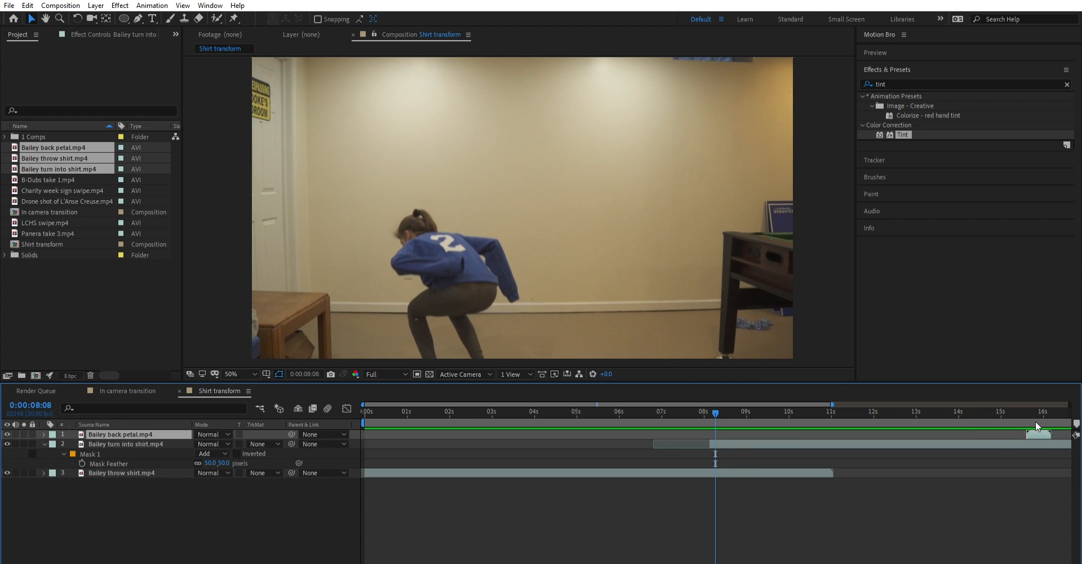
left_click_drag(1036, 433, 720, 432)
left_click(711, 404)
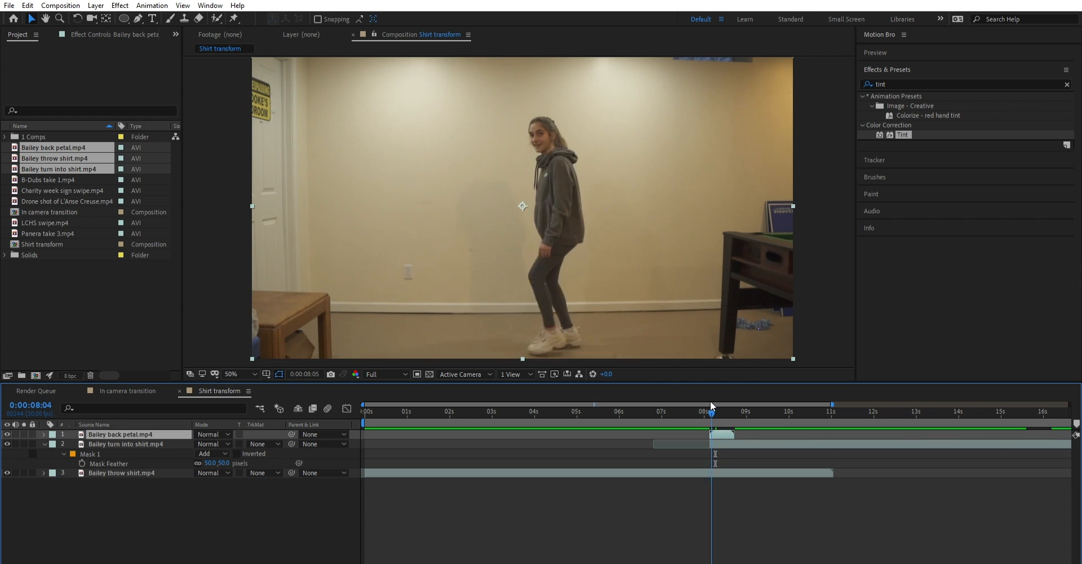
key("space")
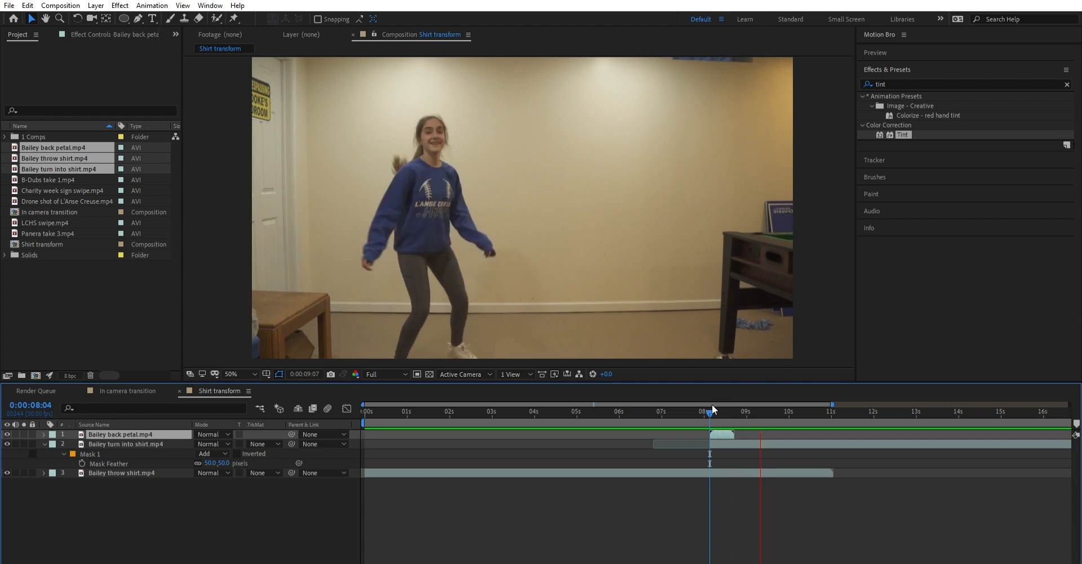
key("space")
- Review the transition frames from 0:00:08:04 to 0:00:08:06 and move the back petal clip to start at 0:00:08:05
mouse_move(712, 401)
left_mouse_down()
mouse_move(694, 407)
mouse_move(709, 402)
left_mouse_up()
key("space")
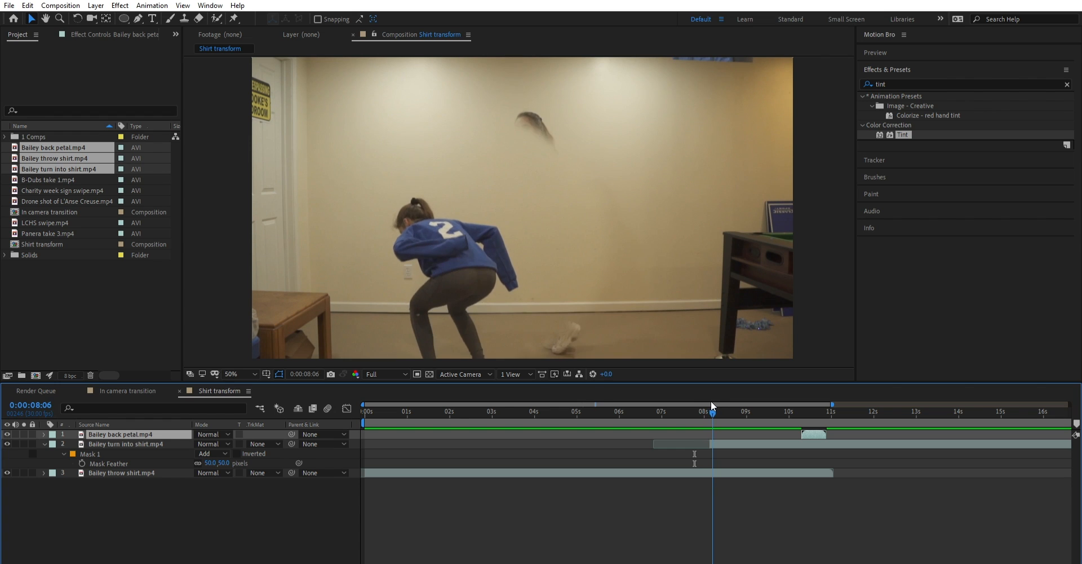
key("space")
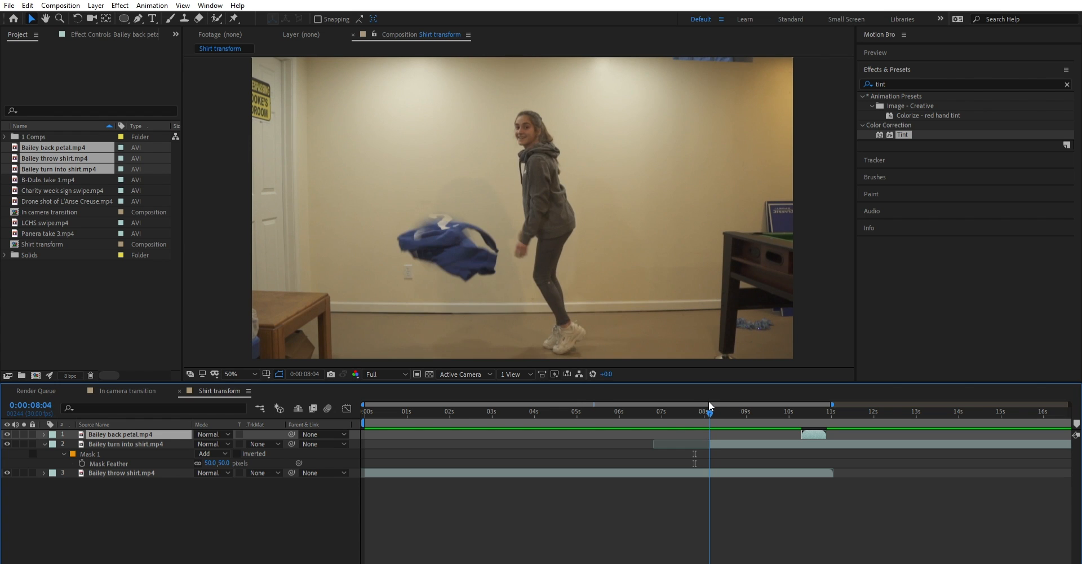
left_click_drag(709, 403, 711, 404)
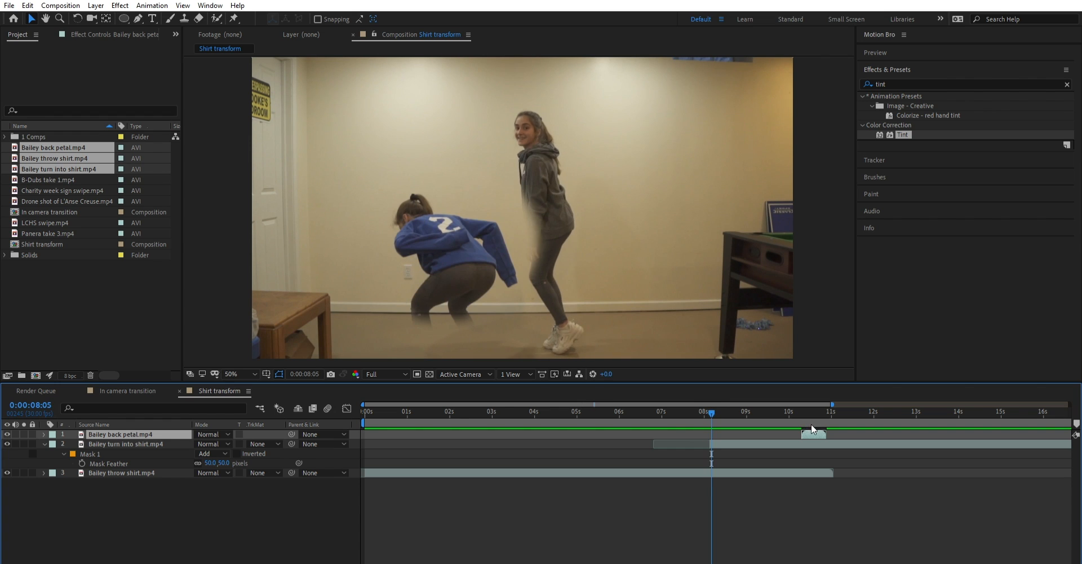
left_click_drag(810, 424, 713, 405)
key("space")
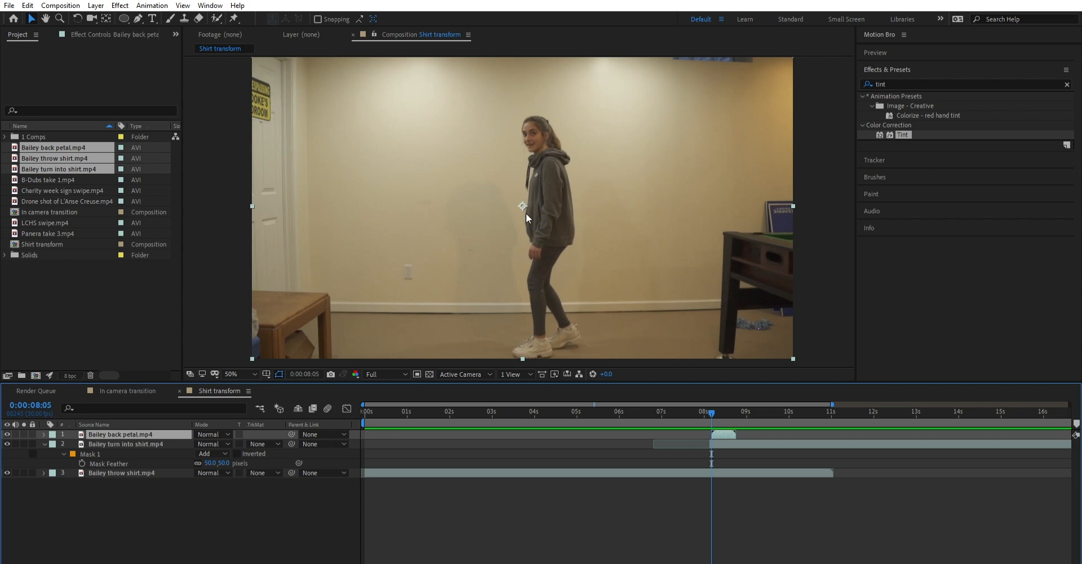
- Begin a mask on the back petal layer with the Pen tool, placing its first point just above the frame near the standing figure
scroll(529, 215, "up", 1)
scroll(558, 180, "down", 1)
scroll(544, 193, "down", 2)
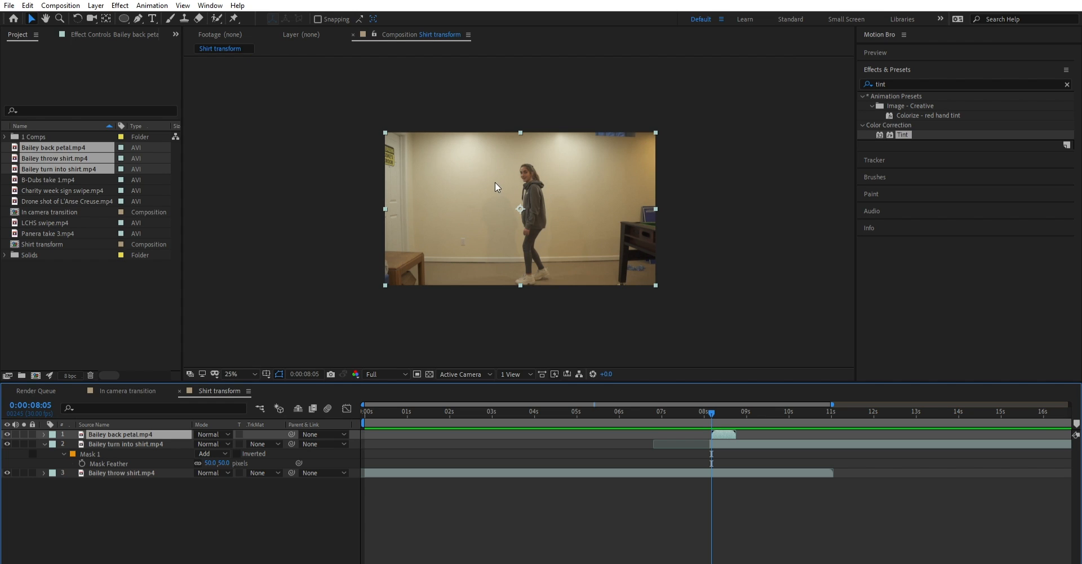
left_click(138, 18)
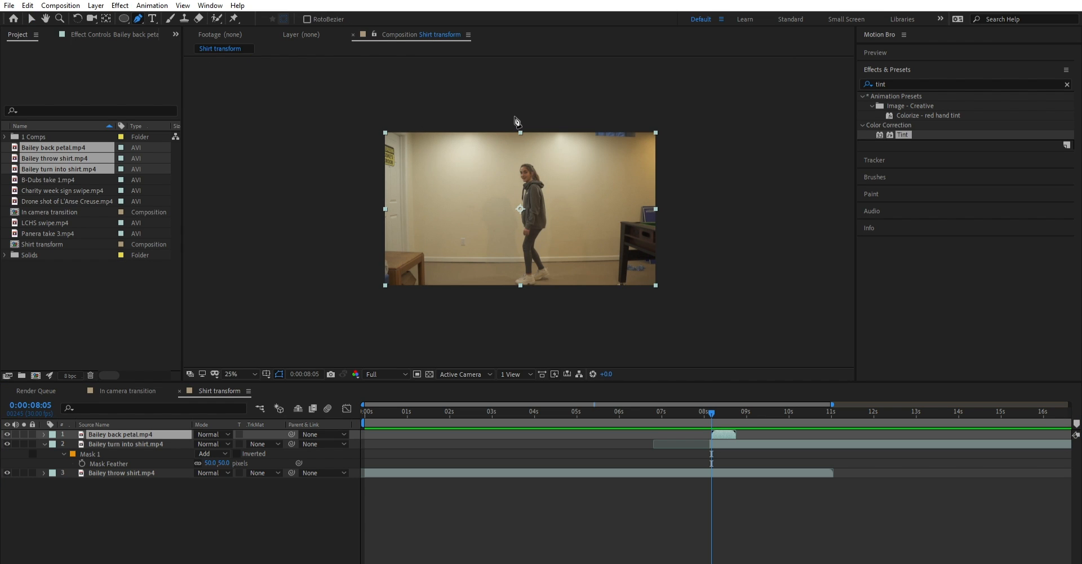
left_click(513, 122)
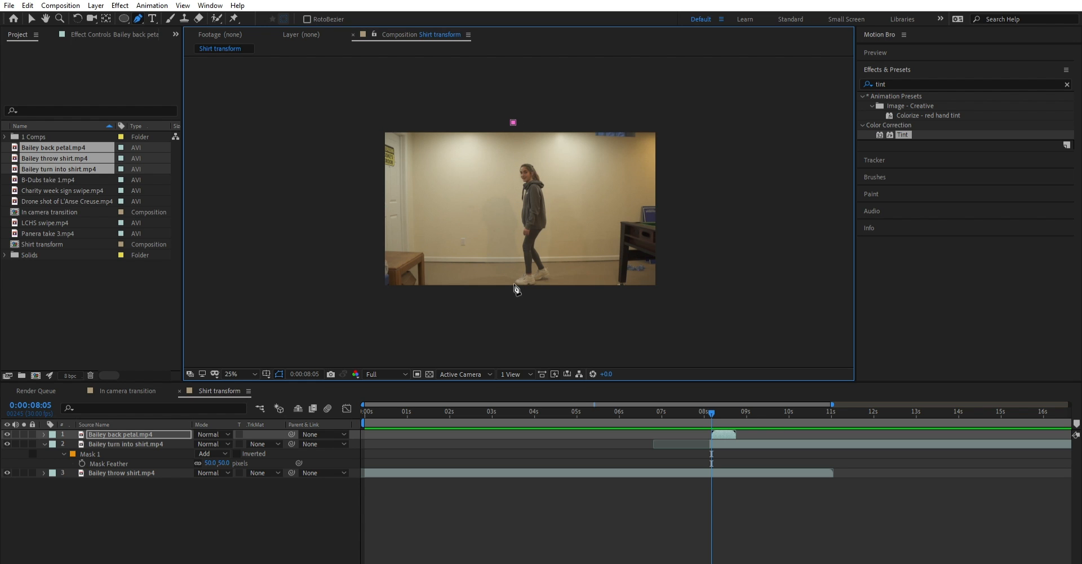
left_click(514, 297)
key("ctrl+z")
left_click(468, 230)
key("ctrl+z")
- Complete the back petal mask as a closed four-point shape around the standing figure and the right half of the frame
left_click(513, 302)
left_click_drag(514, 303, 510, 305)
left_click(704, 313)
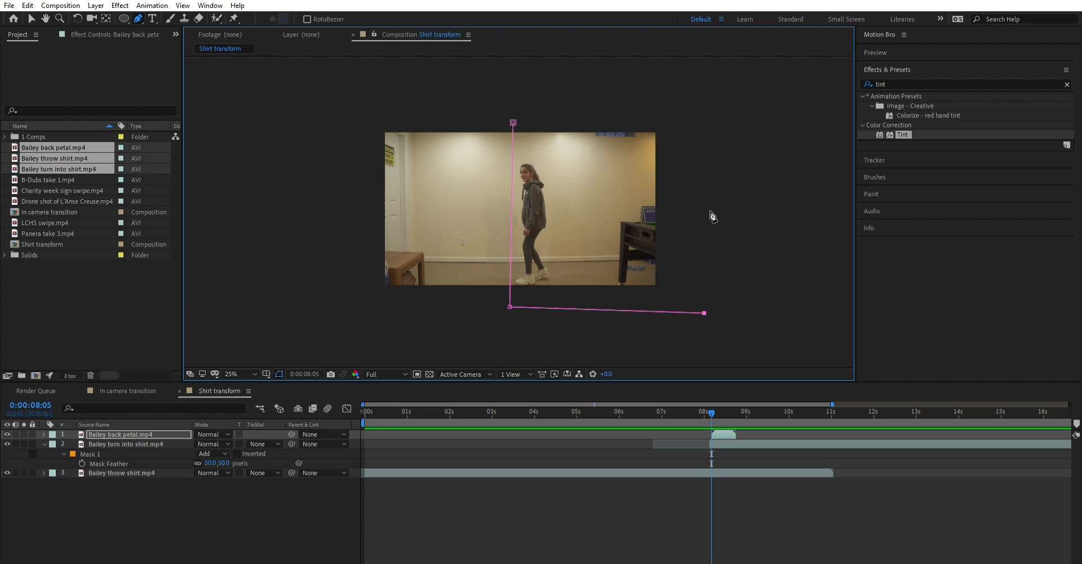
left_click(708, 104)
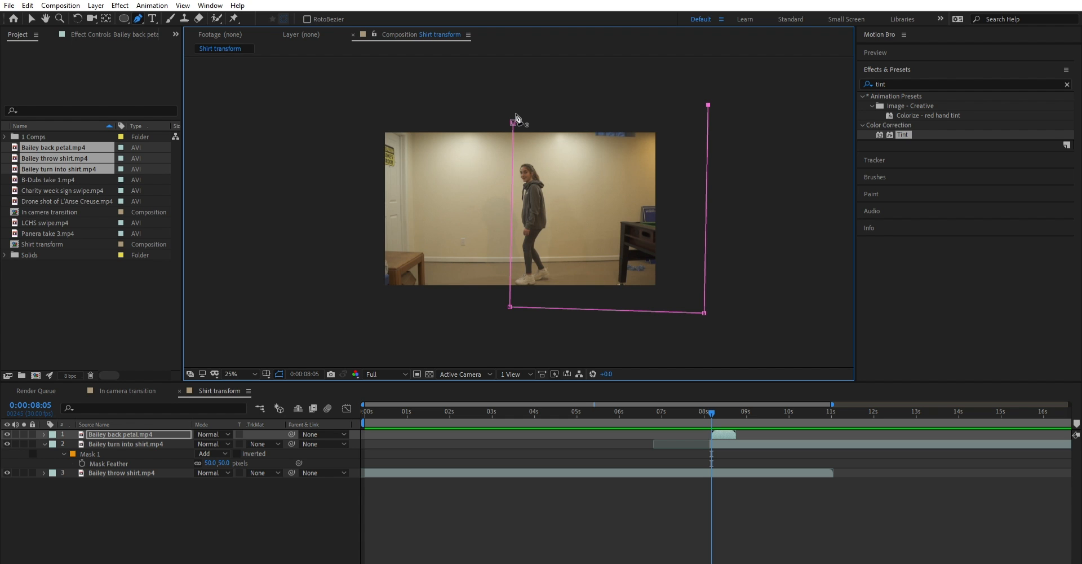
left_click(514, 119)
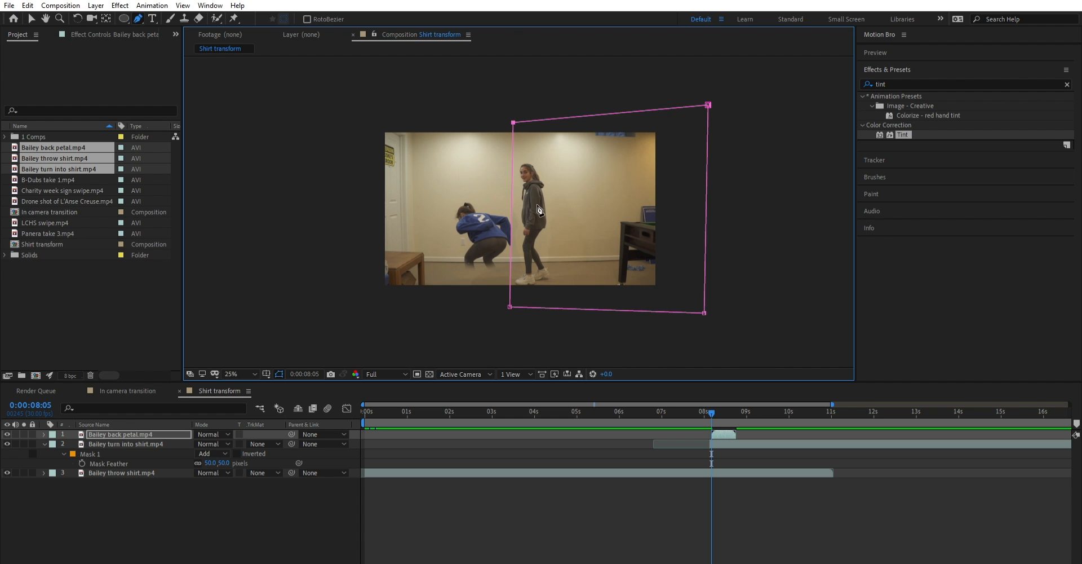
- Nudge the back petal mask's left edge slightly toward the standing figure to clear the crouching figure's sleeve, and select that layer
scroll(510, 277, "up", 2)
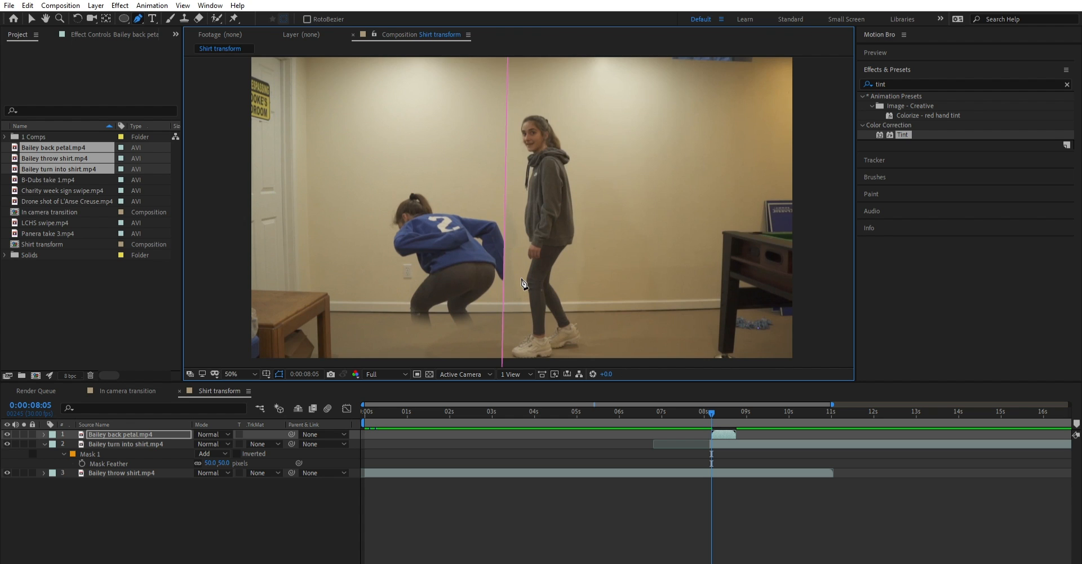
mouse_move(520, 328)
left_mouse_down()
mouse_move(529, 311)
mouse_move(518, 333)
left_mouse_up()
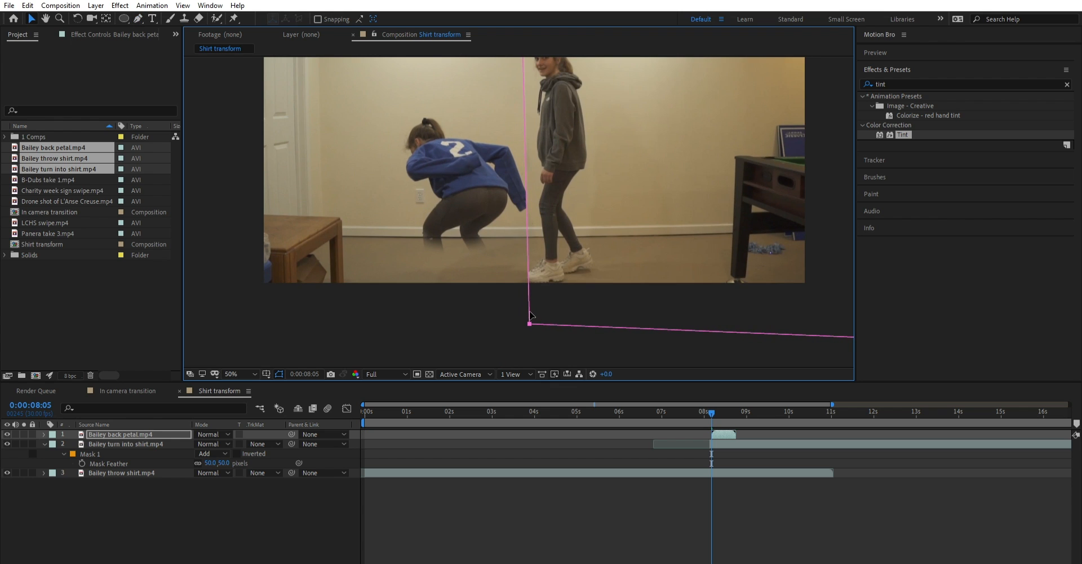
left_click_drag(513, 277, 491, 360)
mouse_move(499, 75)
left_mouse_down()
mouse_move(510, 71)
mouse_move(502, 75)
left_mouse_up()
left_click_drag(489, 279, 502, 179)
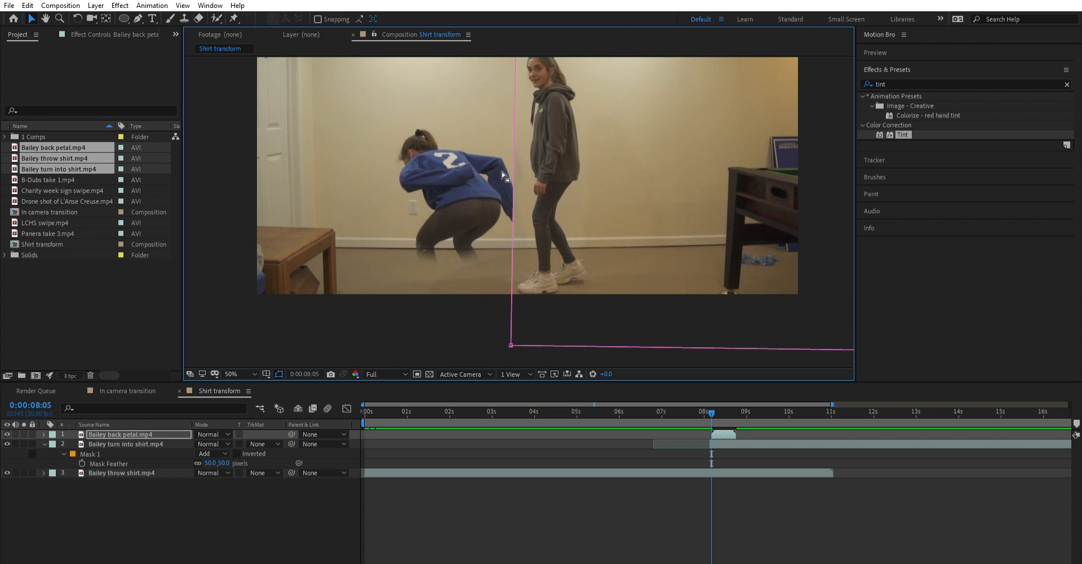
left_click_drag(525, 145, 534, 181)
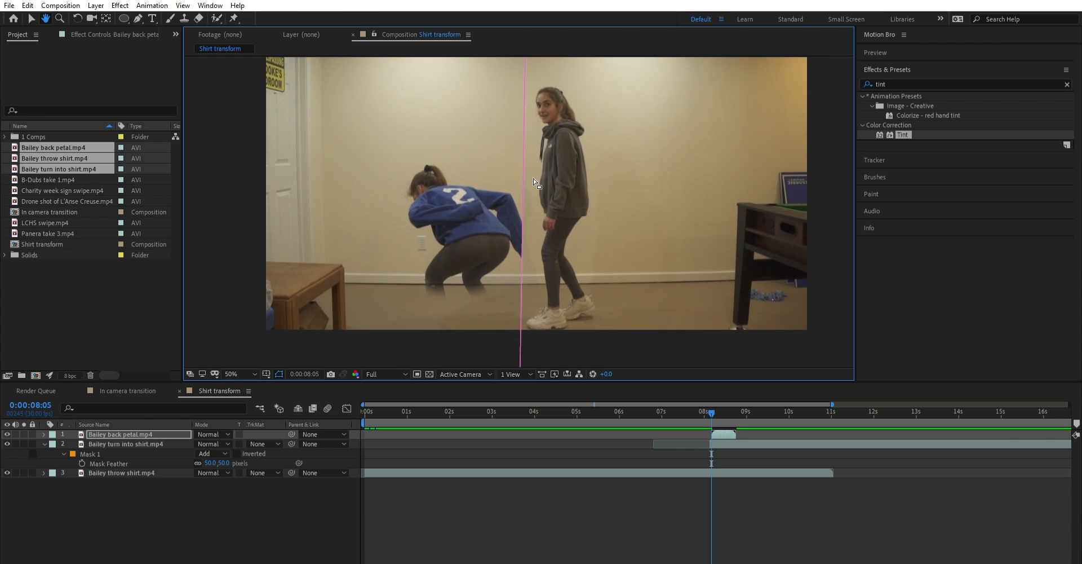
left_click(160, 421)
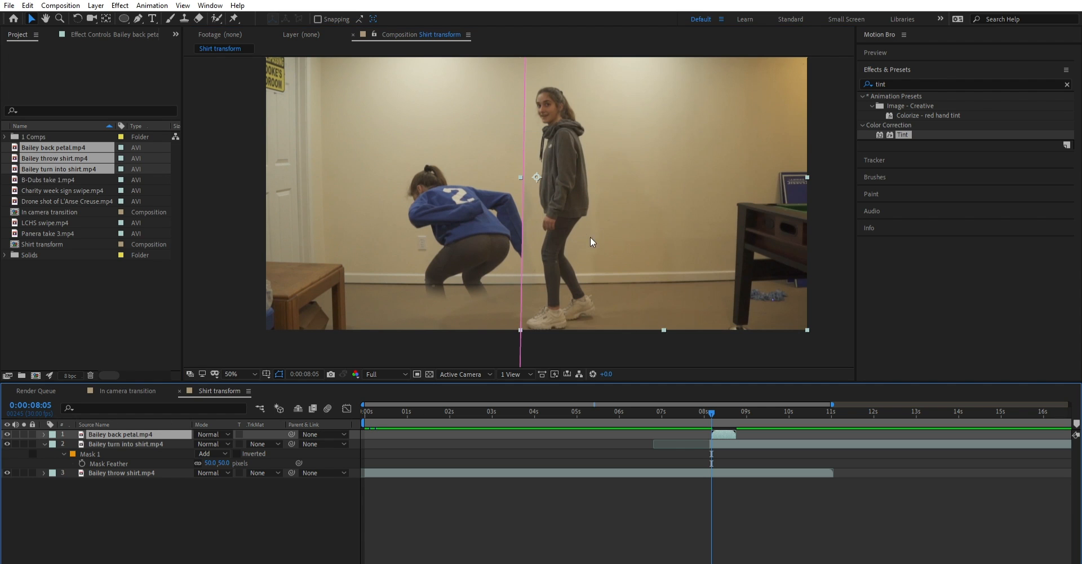
- Play back the transition and compare the back petal mask edge between 0:00:08:05 and 0:00:08:09
key("comma")
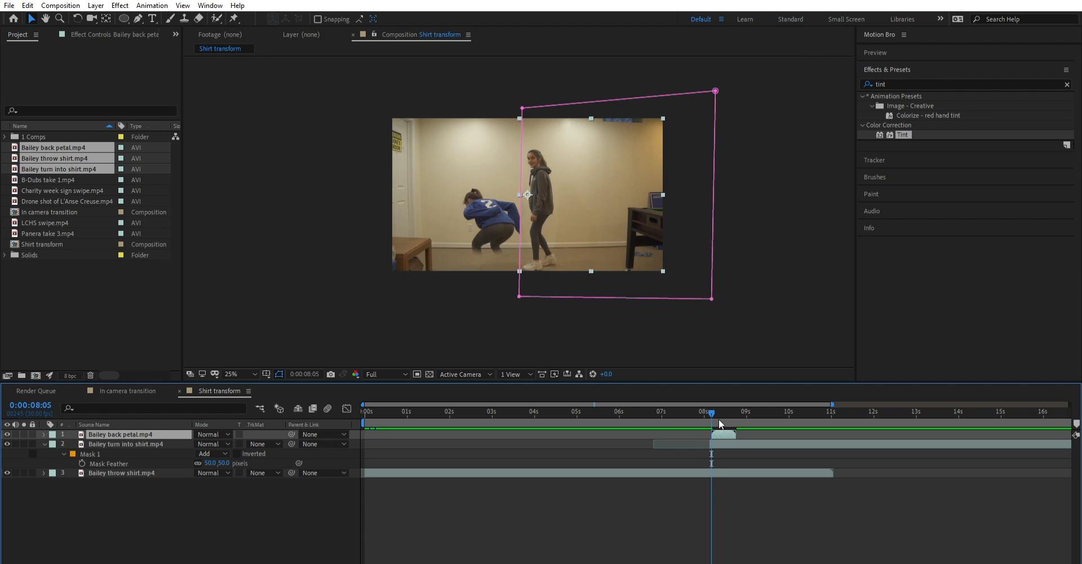
left_click_drag(719, 418, 706, 413)
key("space")
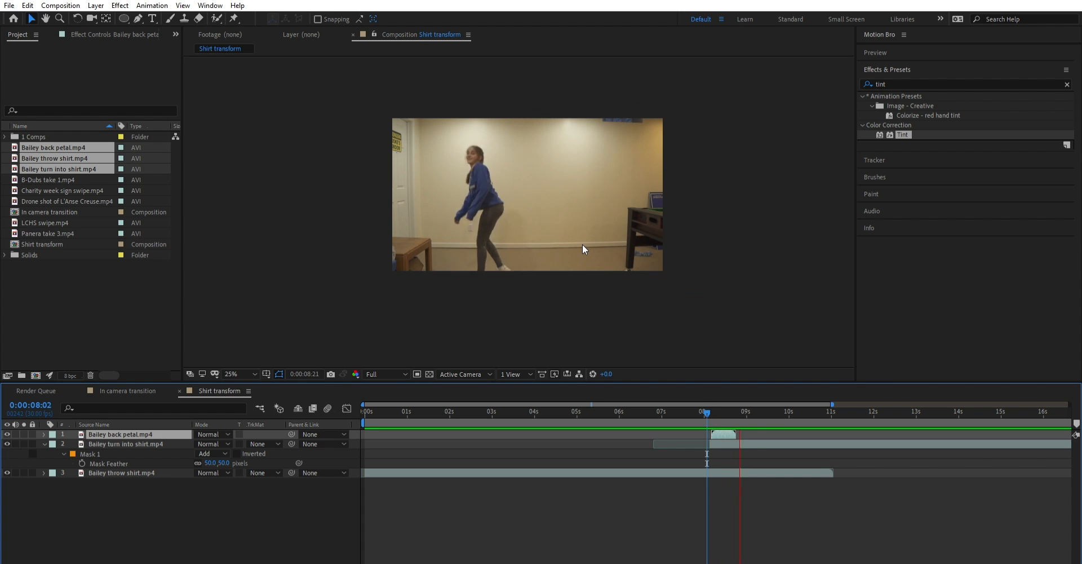
left_click(712, 406)
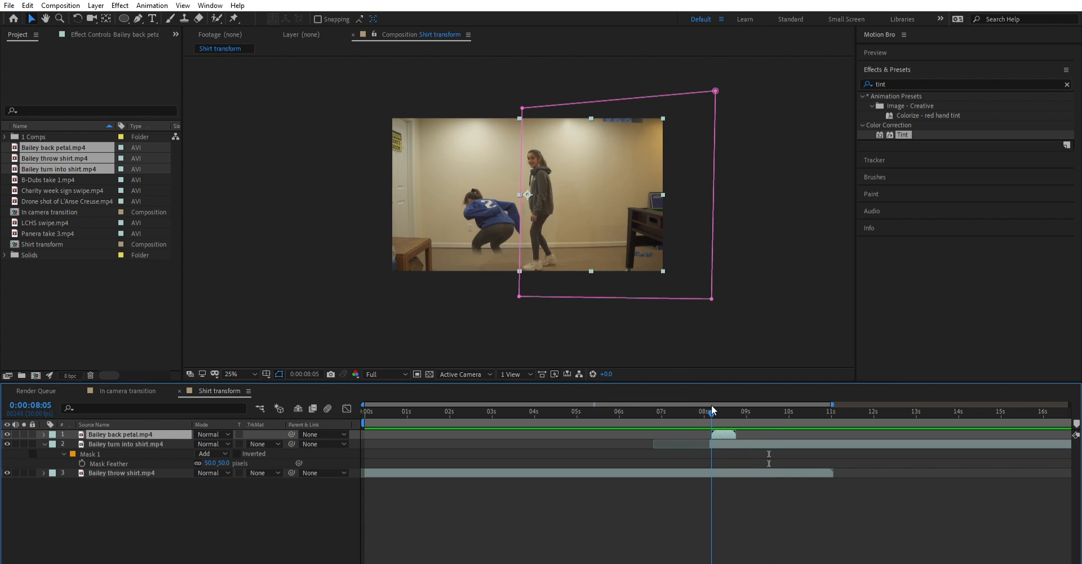
mouse_move(711, 405)
left_mouse_down()
mouse_move(731, 399)
mouse_move(697, 400)
mouse_move(717, 401)
left_mouse_up()
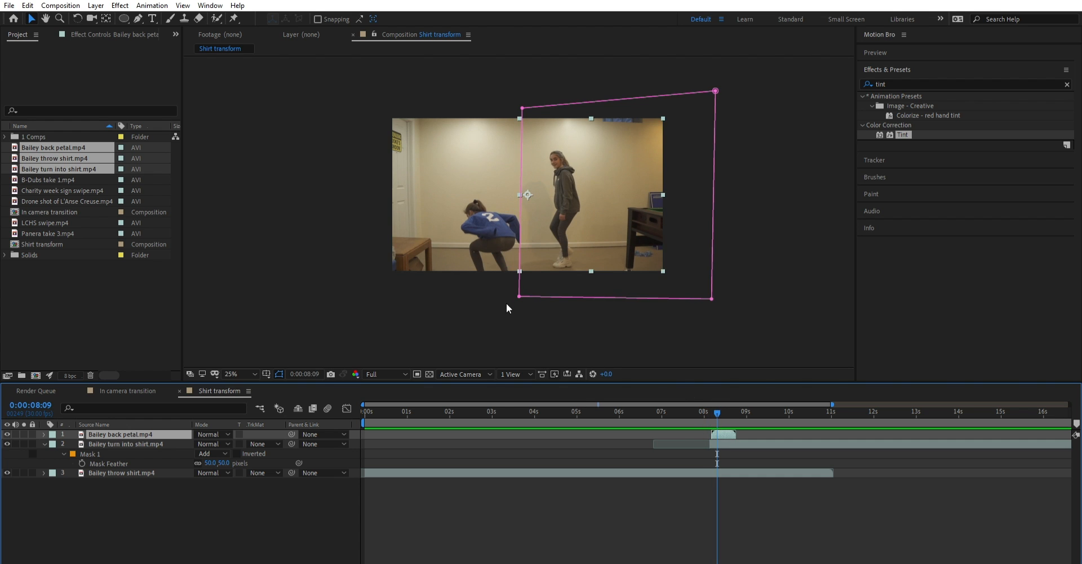
left_click(507, 304)
scroll(522, 222, "up", 2)
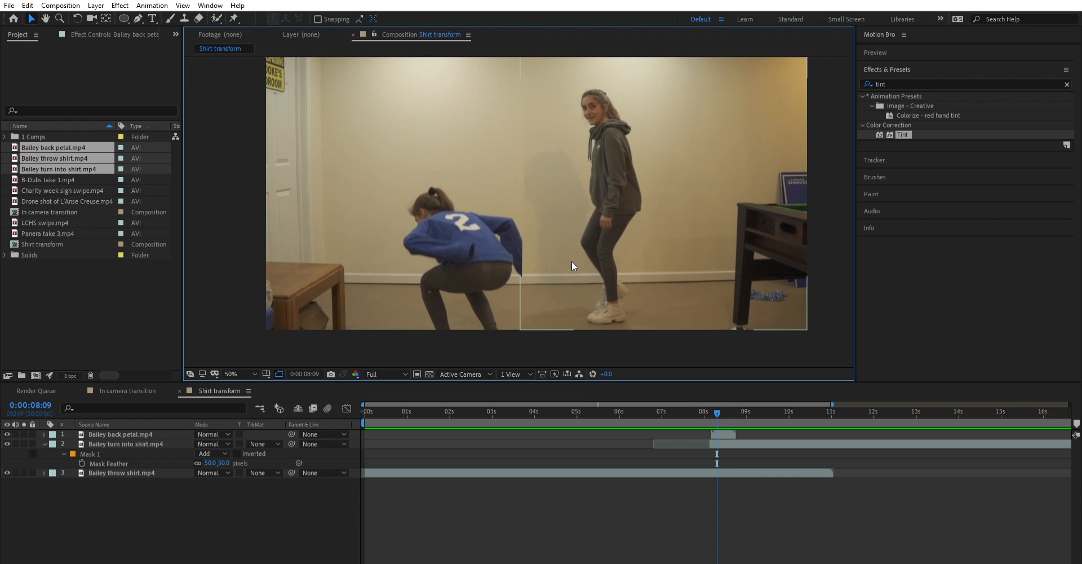
left_click(723, 444)
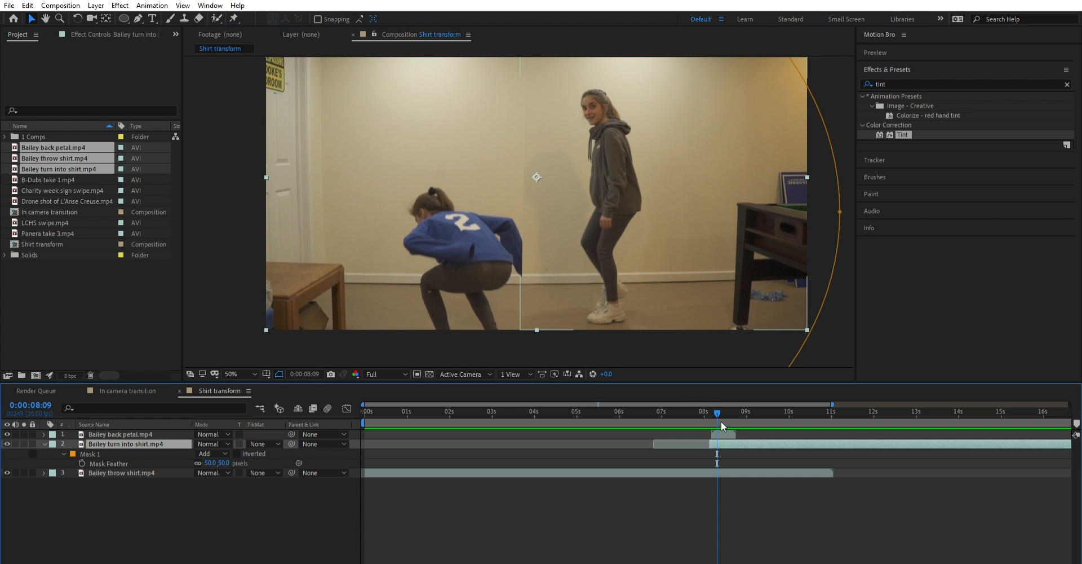
left_click(723, 433)
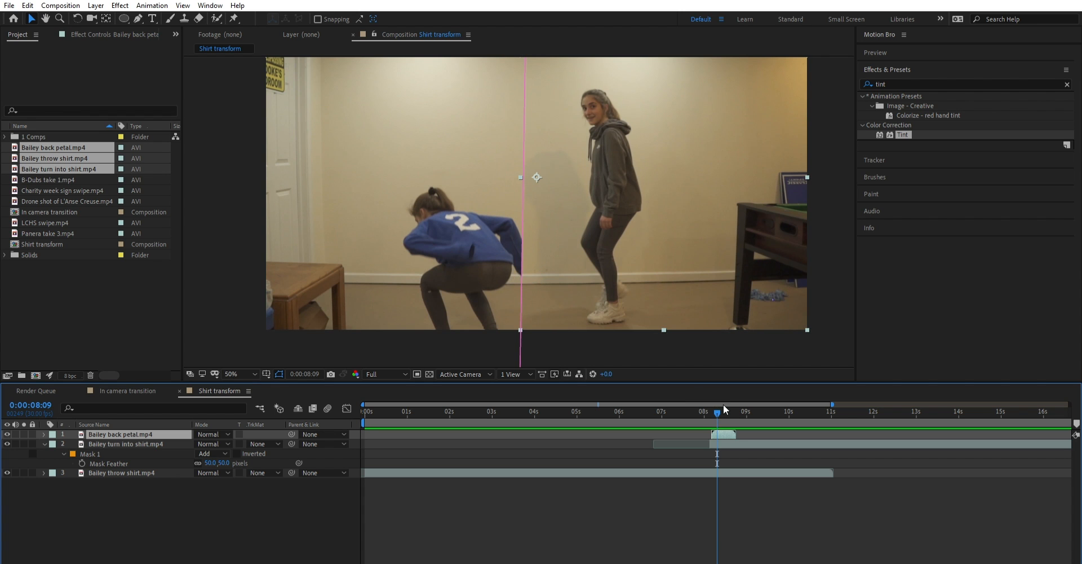
- Reveal the back petal layer's Mask Path and set its first keyframe at 0:00:08:05
left_click_drag(724, 405, 710, 406)
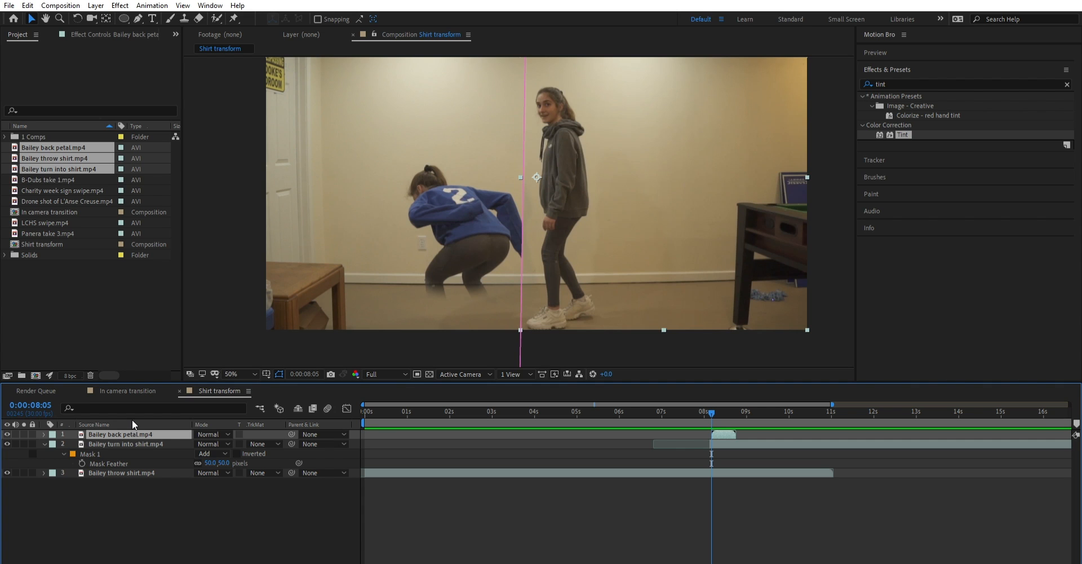
key("m")
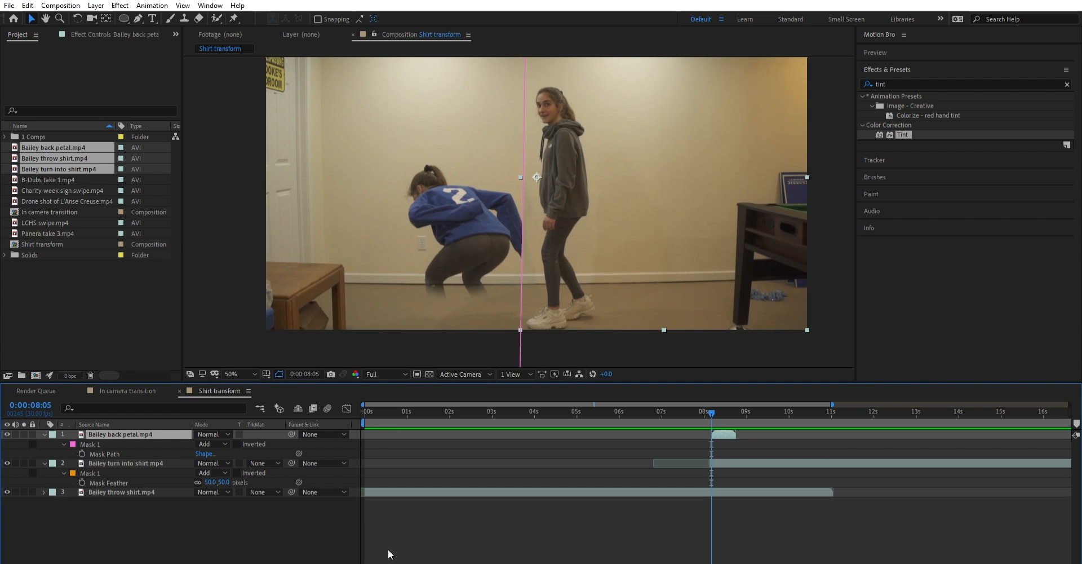
left_click(85, 444)
key("alt+shift+m")
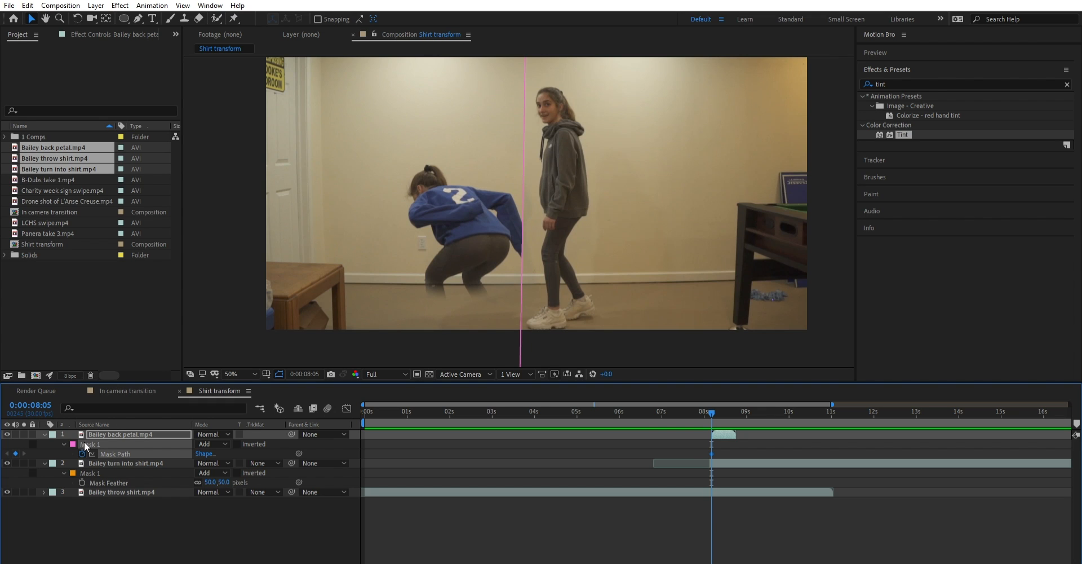
- At 0:00:08:18, move both left corners of the back petal mask right to enclose only the figure behind the foosball table
left_click_drag(713, 401, 732, 402)
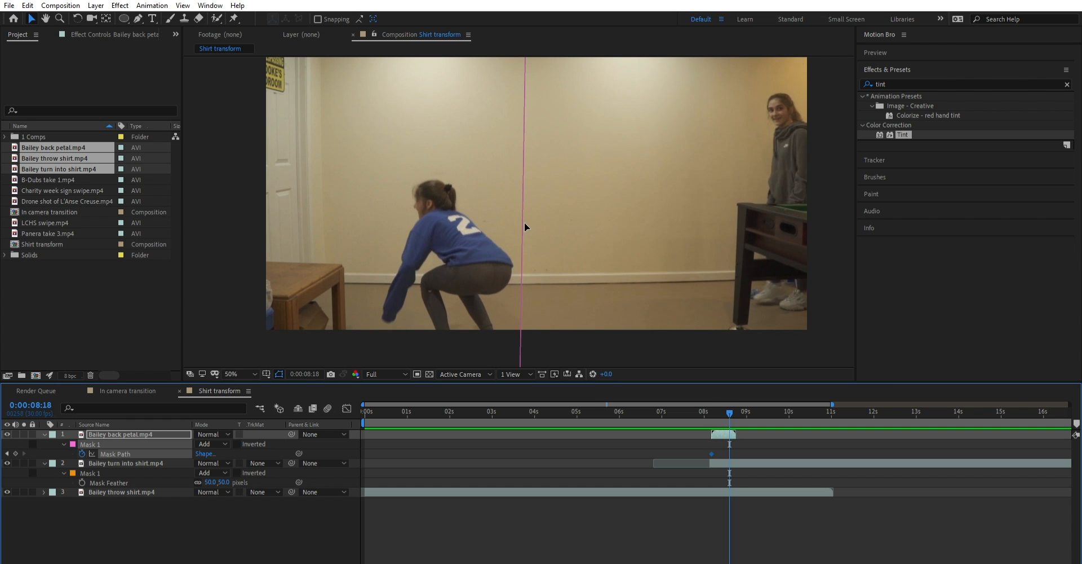
key("comma")
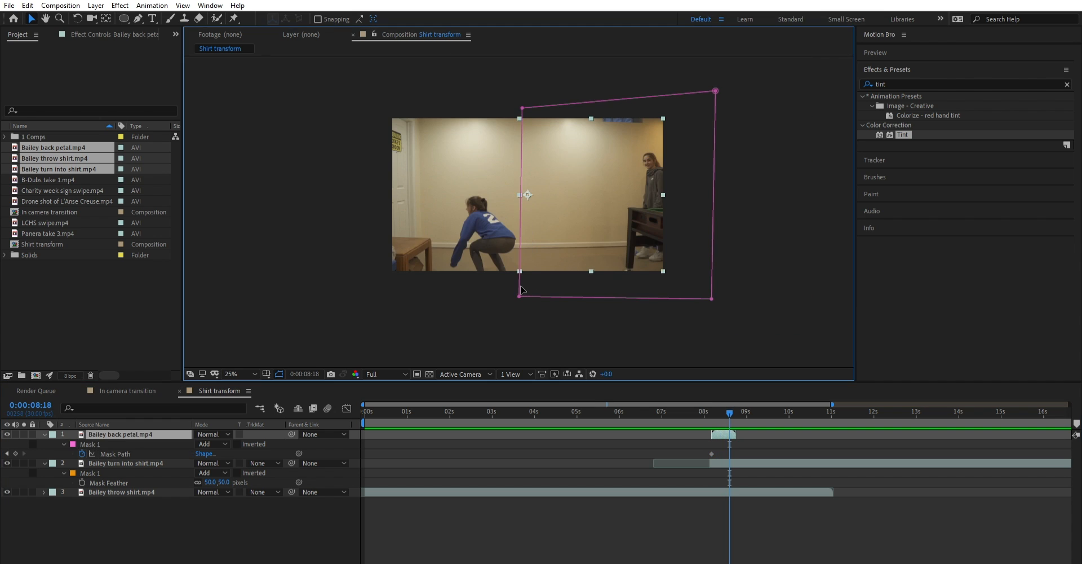
left_click_drag(519, 295, 649, 281)
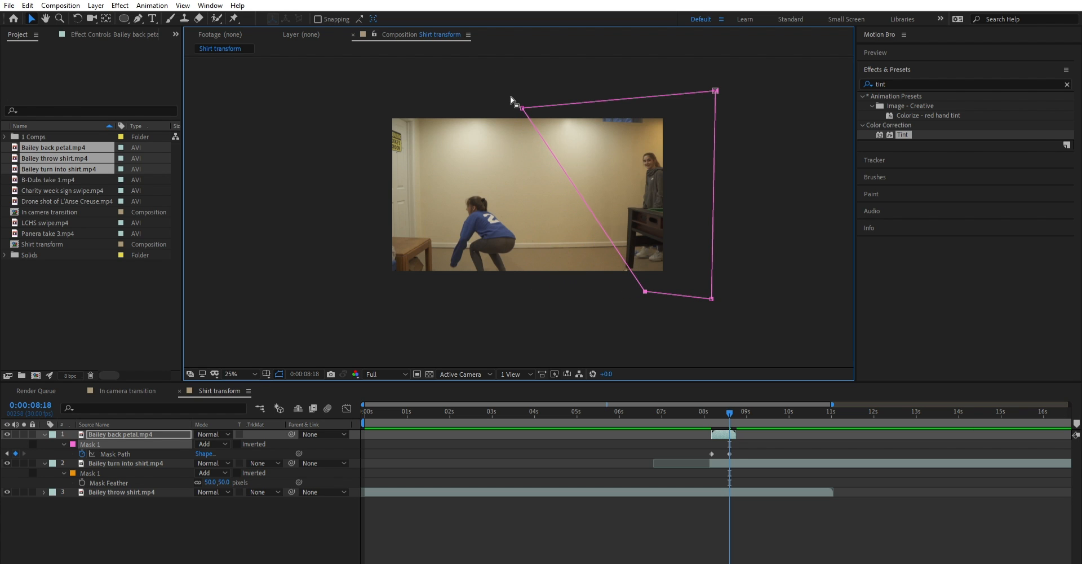
left_click_drag(522, 100, 632, 92)
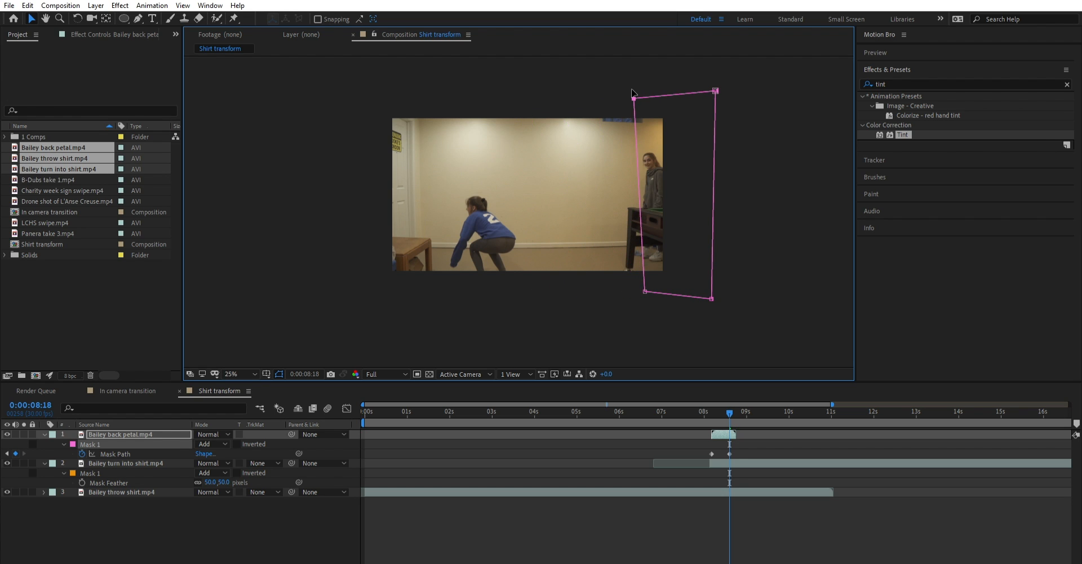
- At 0:00:08:22, move both left corners of the back petal mask past the frame's right border
left_click(732, 404)
left_click(736, 403)
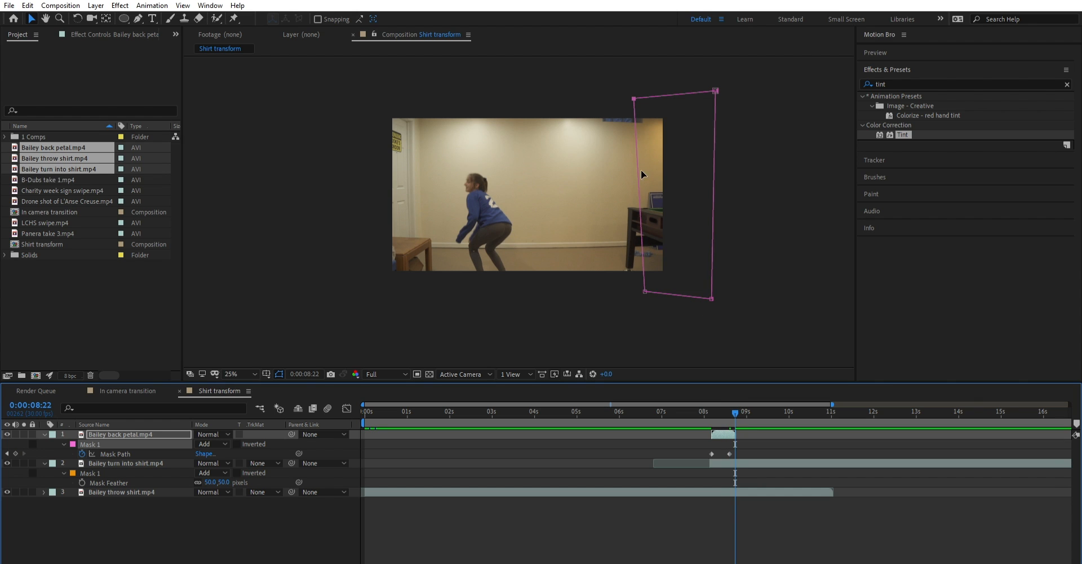
left_click(663, 285)
left_click_drag(645, 292, 692, 292)
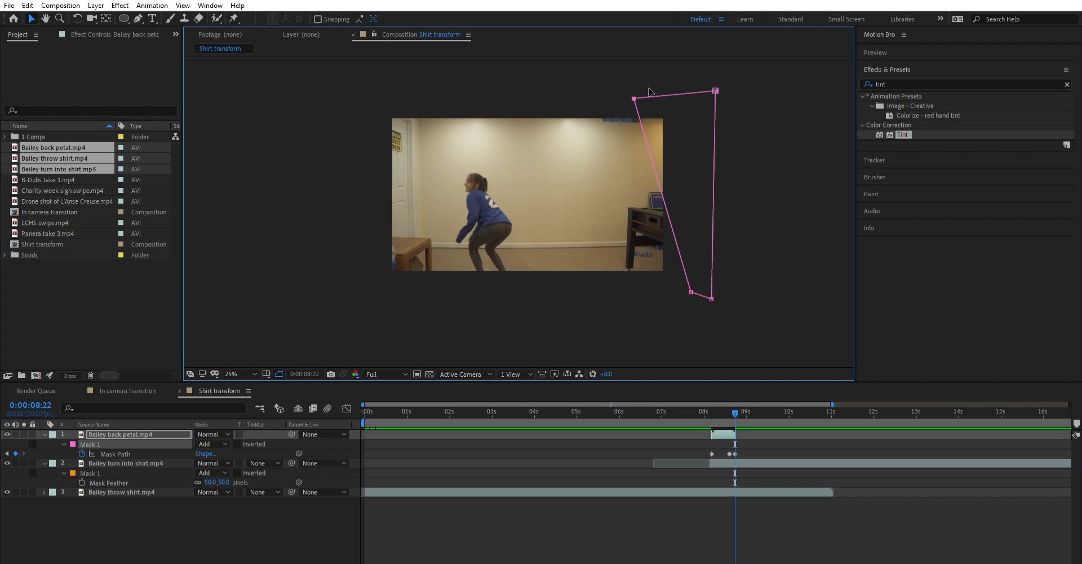
left_click_drag(634, 98, 679, 89)
key("period")
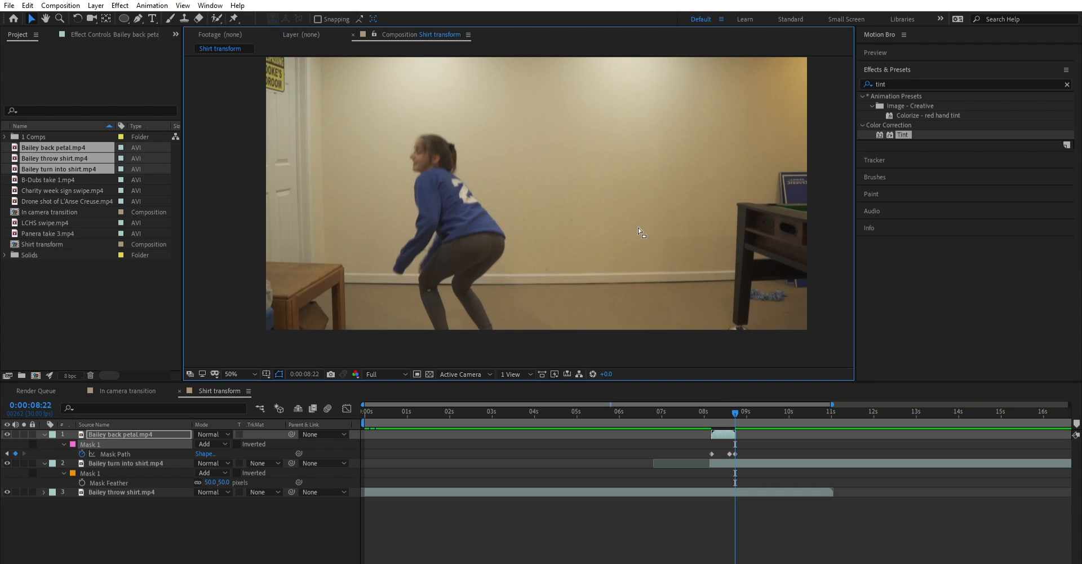
- At 0:00:08:10, pull both left corners of the back petal mask left so the standing figure is fully inside it
left_click_drag(733, 401, 709, 404)
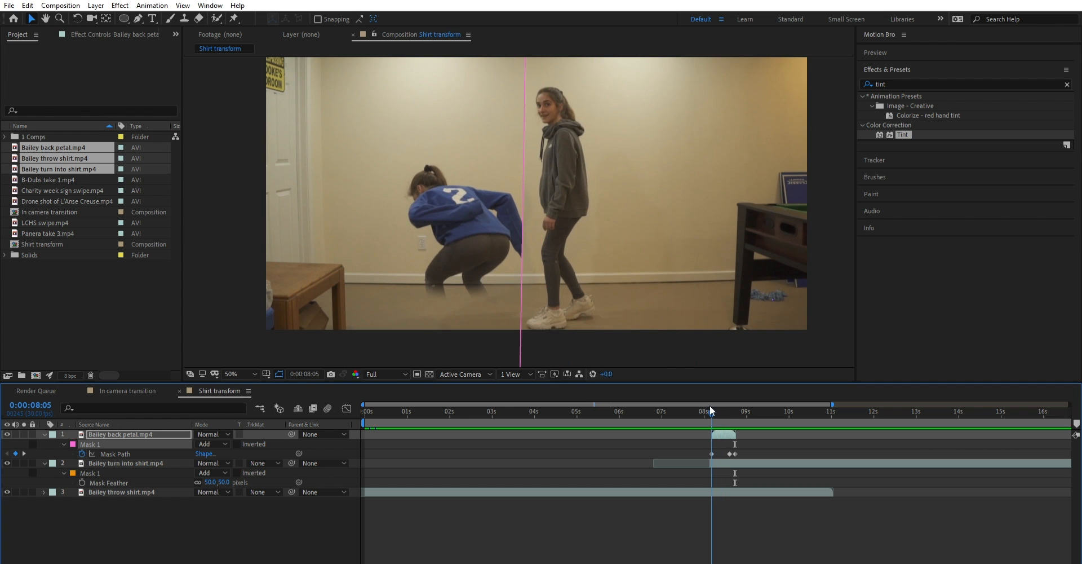
left_click_drag(709, 405, 716, 403)
scroll(584, 251, "down", 1)
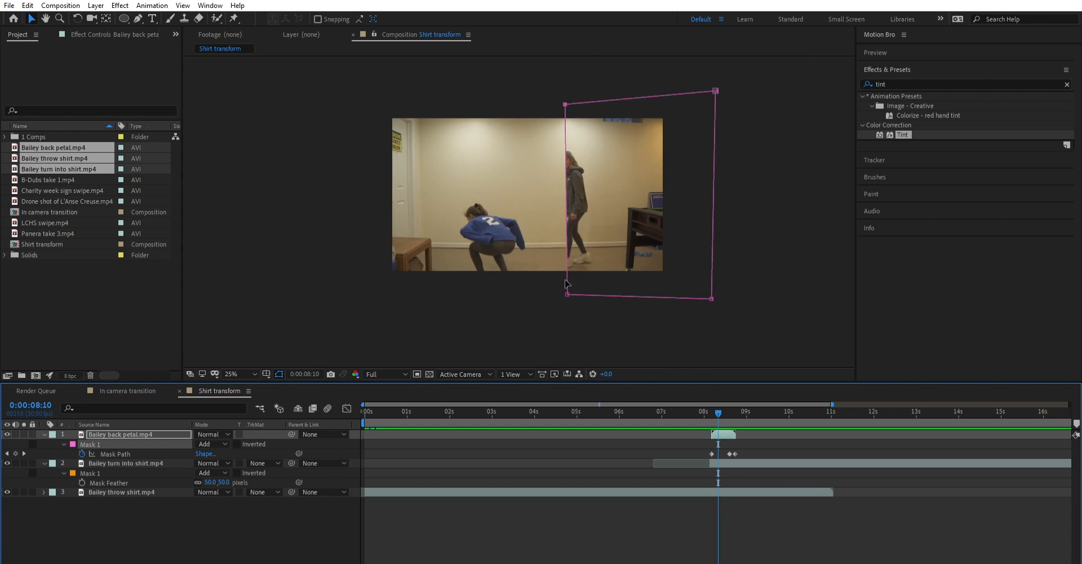
left_click_drag(567, 294, 541, 296)
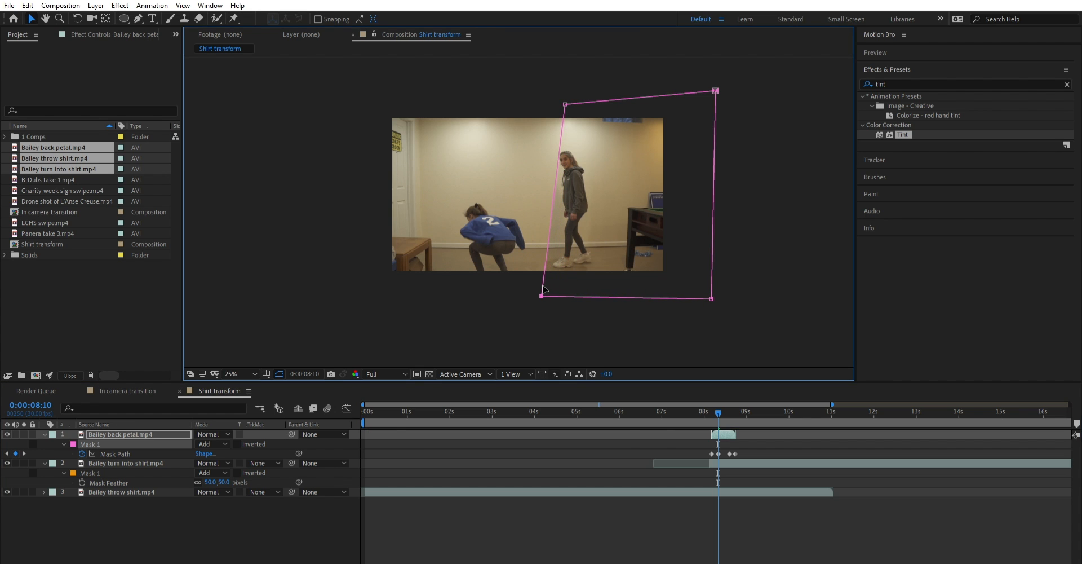
left_click_drag(566, 100, 537, 107)
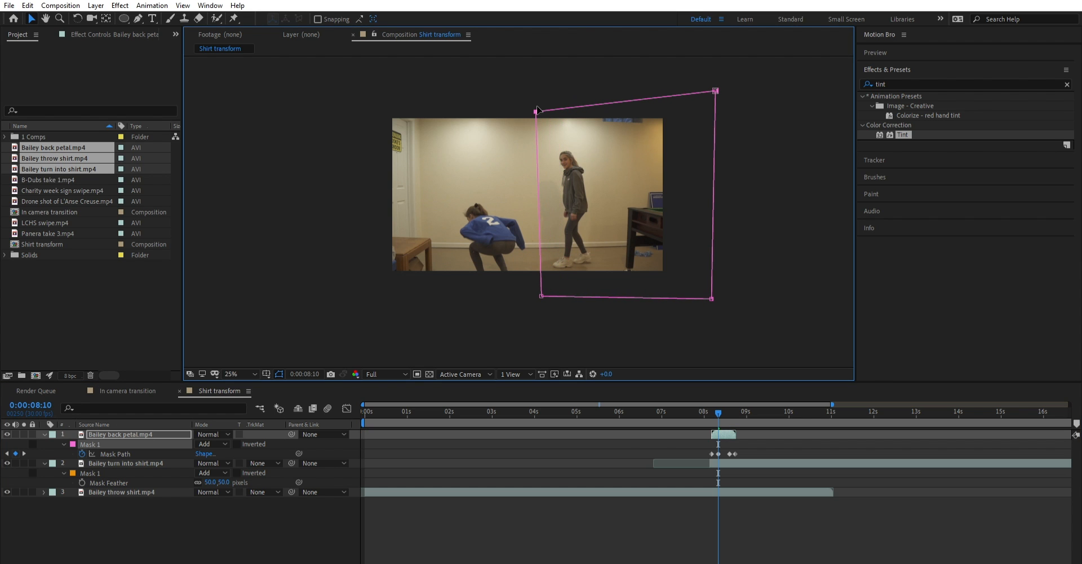
- At 0:00:08:15, shift both left corners of the back petal mask slightly left for more room beside the walking figure
mouse_move(718, 415)
left_mouse_down()
mouse_move(709, 401)
mouse_move(725, 397)
left_mouse_up()
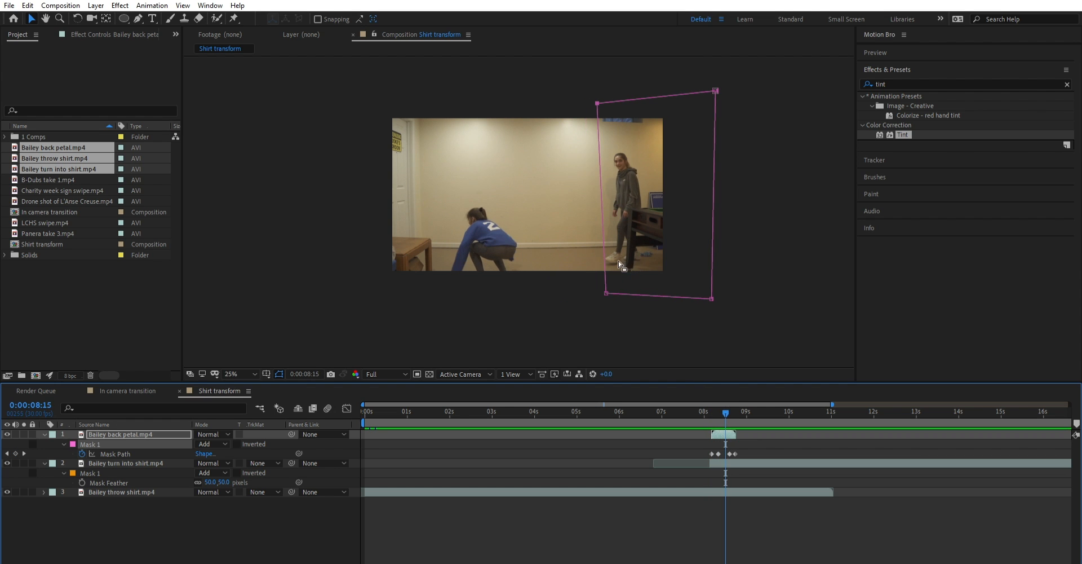
left_click_drag(606, 292, 593, 297)
left_click_drag(596, 103, 581, 103)
- At 0:00:08:08, nudge the back petal mask's left corners slightly left, keeping the edge between the sleeve and the standing figure
left_click_drag(726, 402, 715, 405)
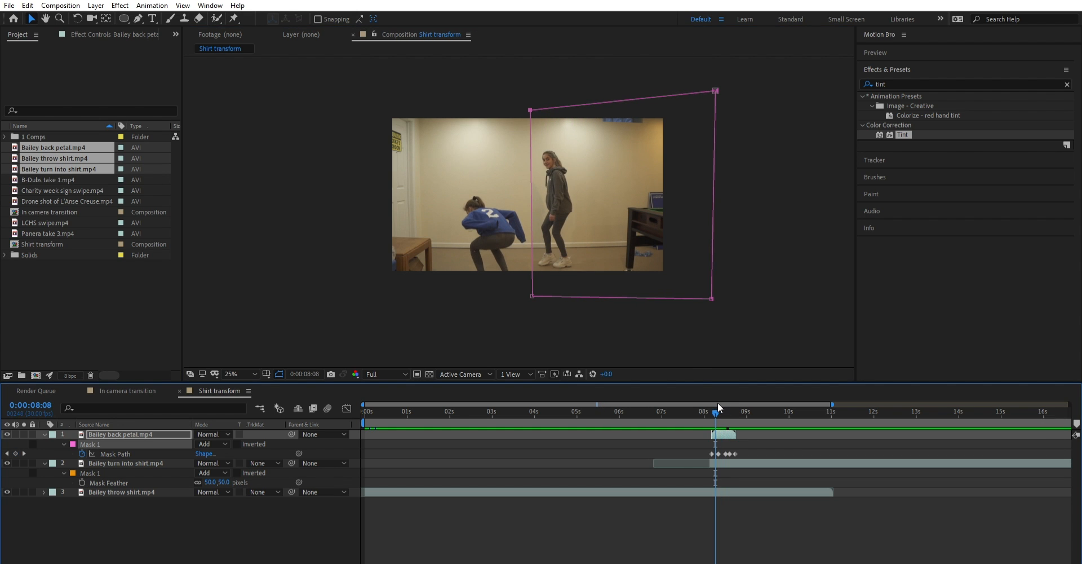
left_click_drag(532, 295, 528, 299)
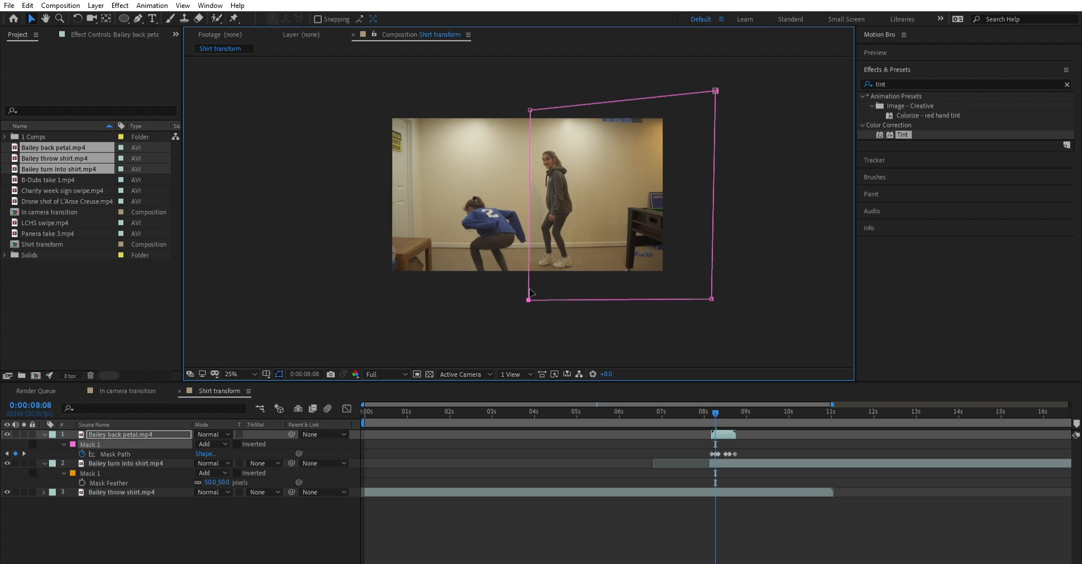
left_click_drag(530, 110, 527, 107)
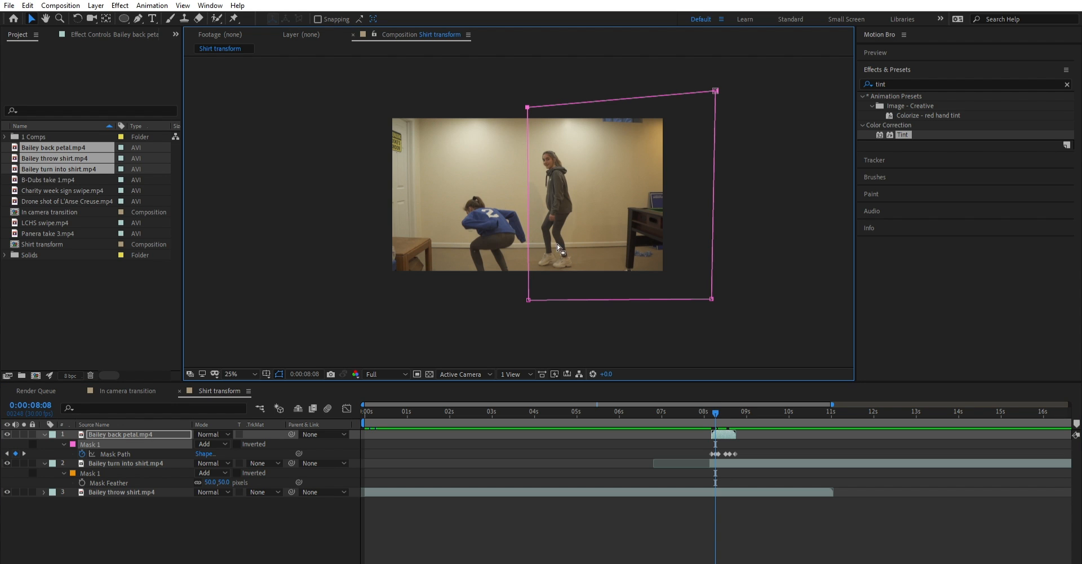
- Shift the back petal mask's lower-left corner left at the 0:00:08:18 keyframe and both left corners left at 0:00:08:20
left_click_drag(392, 563, 396, 562)
left_click_drag(714, 401, 745, 397)
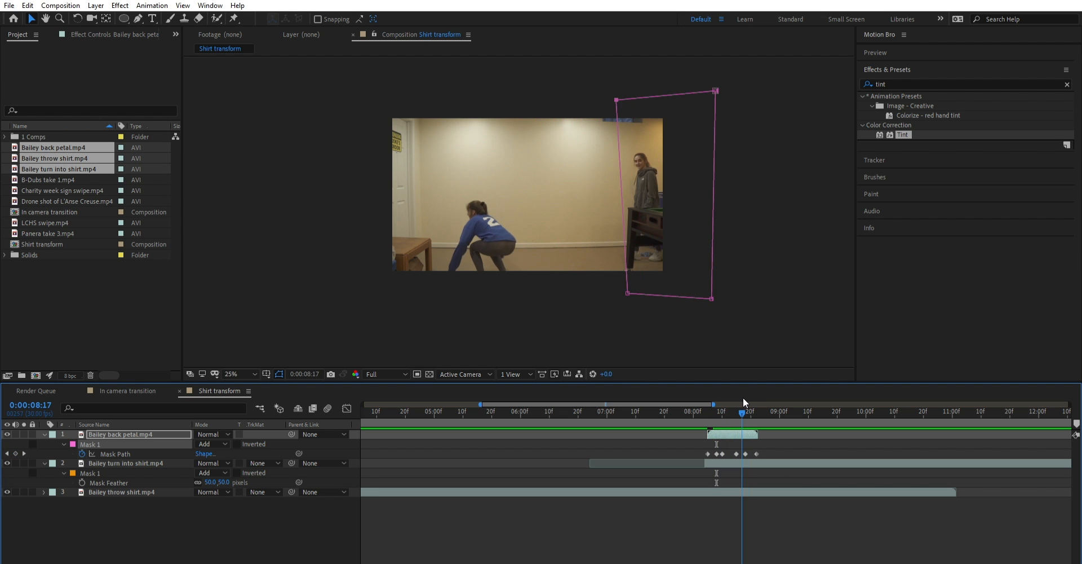
left_click_drag(645, 291, 630, 297)
left_click_drag(746, 401, 750, 399)
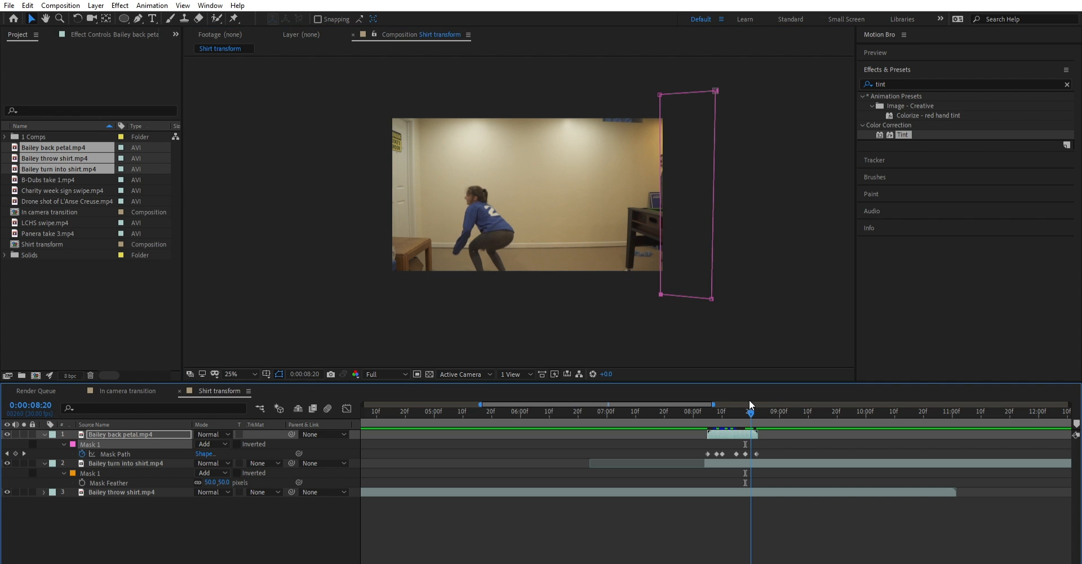
left_click_drag(660, 294, 653, 296)
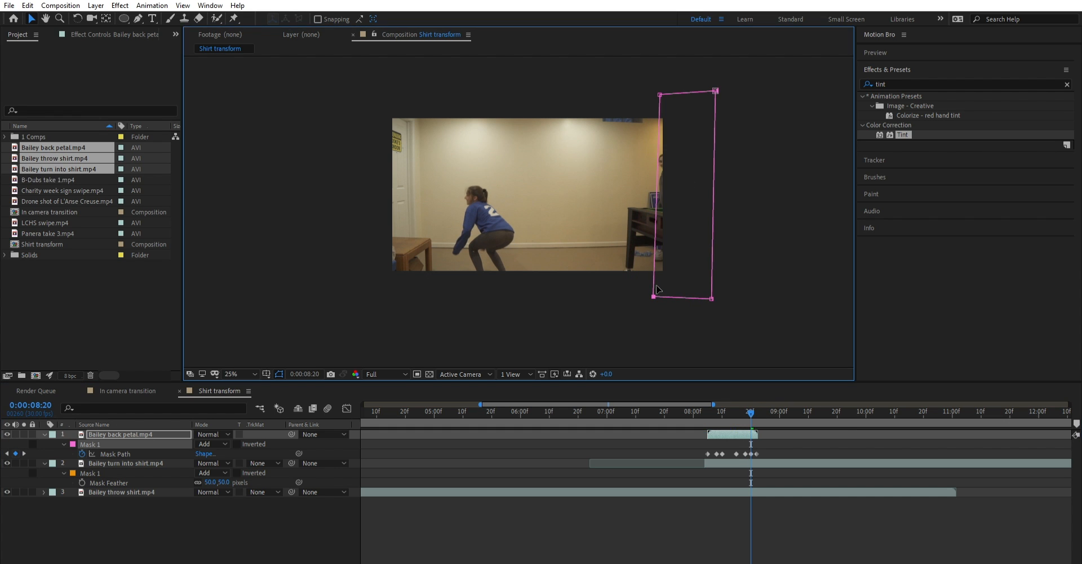
left_click_drag(652, 88, 648, 93)
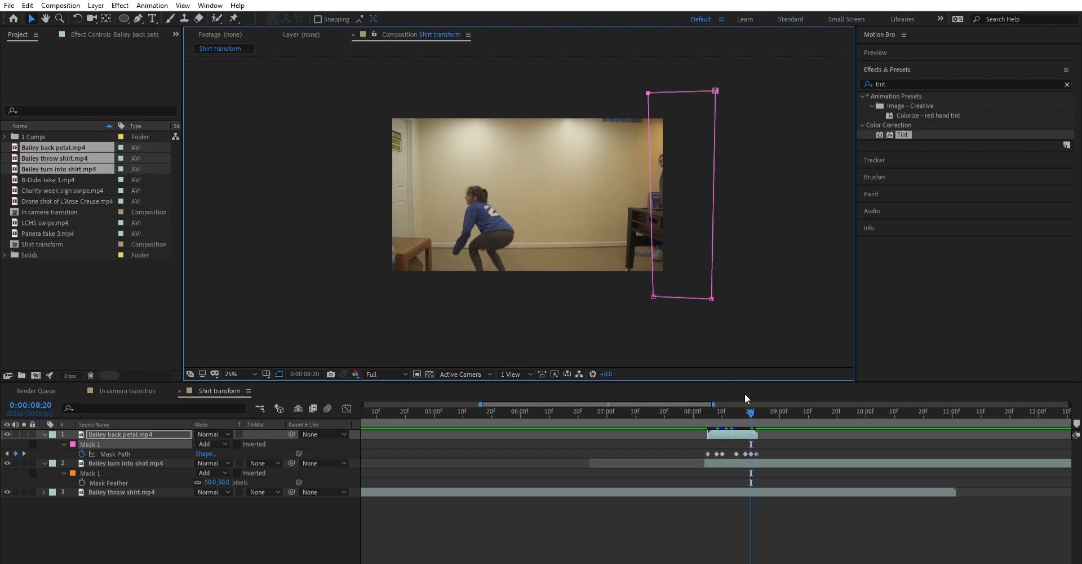
- Reveal the back petal layer's Mask Feather and set it to 18 pixels, judging the sleeve edge at 0:00:08:05
left_click_drag(750, 404, 716, 412)
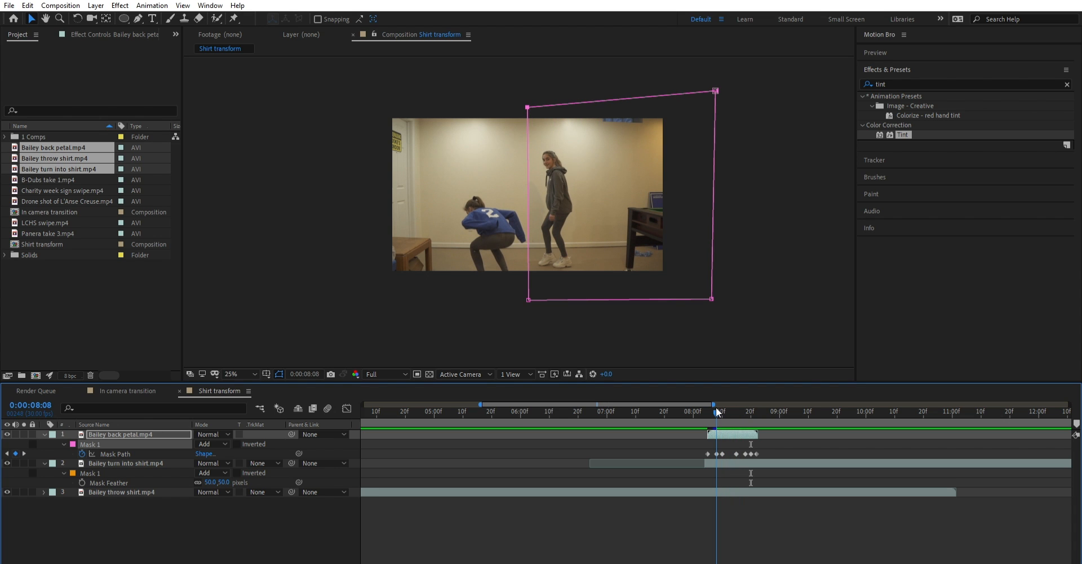
left_click(169, 434)
key("f")
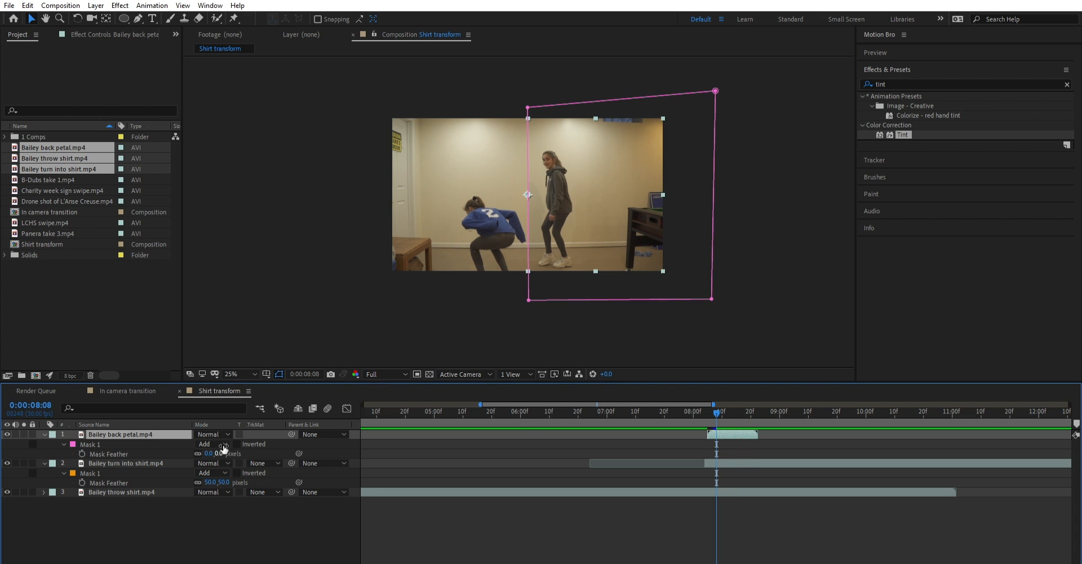
left_click_drag(718, 410, 707, 400)
scroll(562, 221, "up", 4)
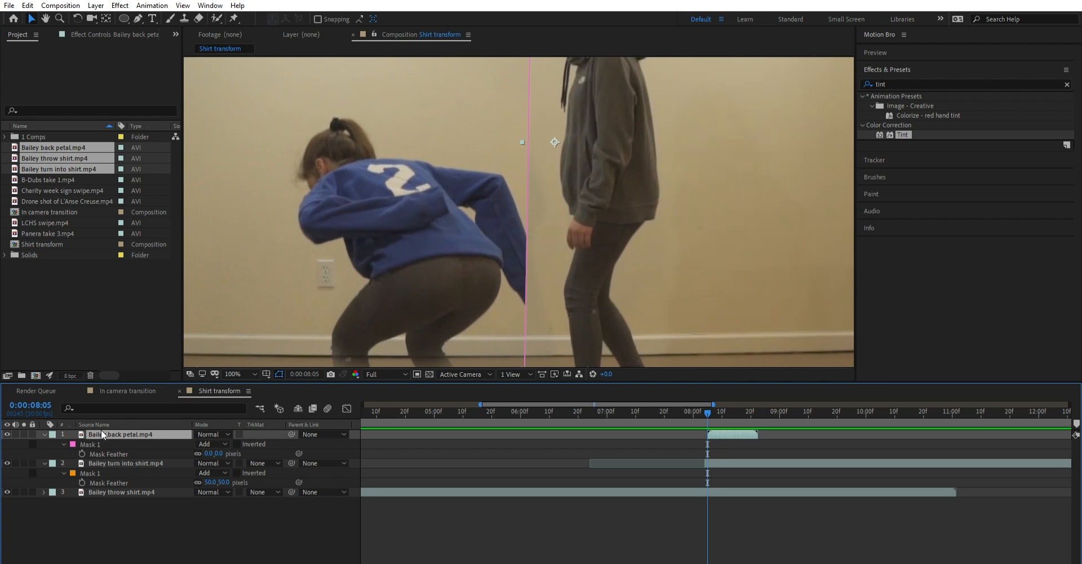
key("f")
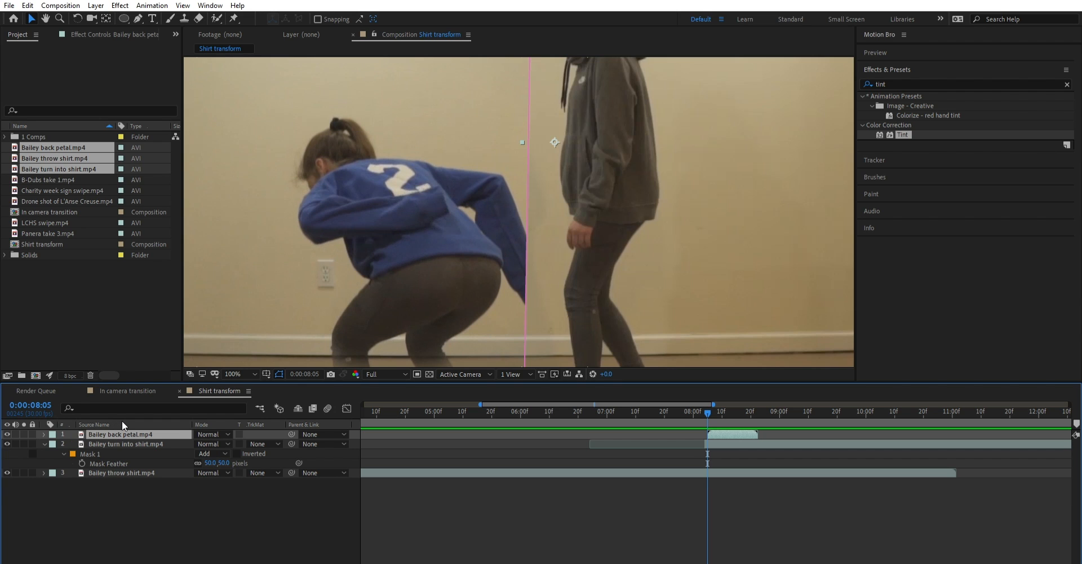
key("f")
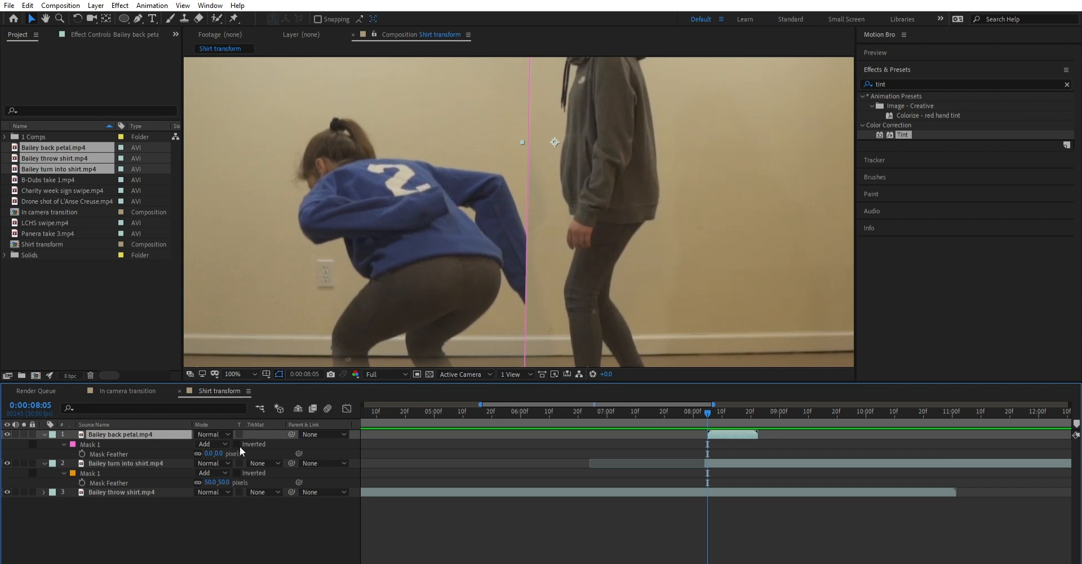
left_click_drag(210, 453, 241, 446)
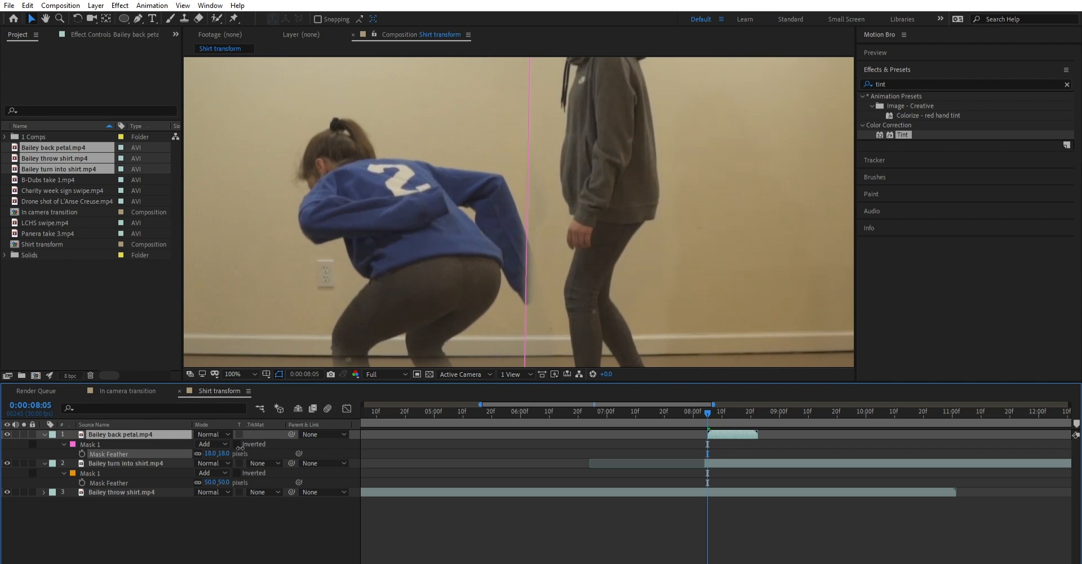
- Play back the masked shirt blend from 0:00:05:21, and review the footage from 0:00:10:19 onward for a suitable end point
left_click(275, 438)
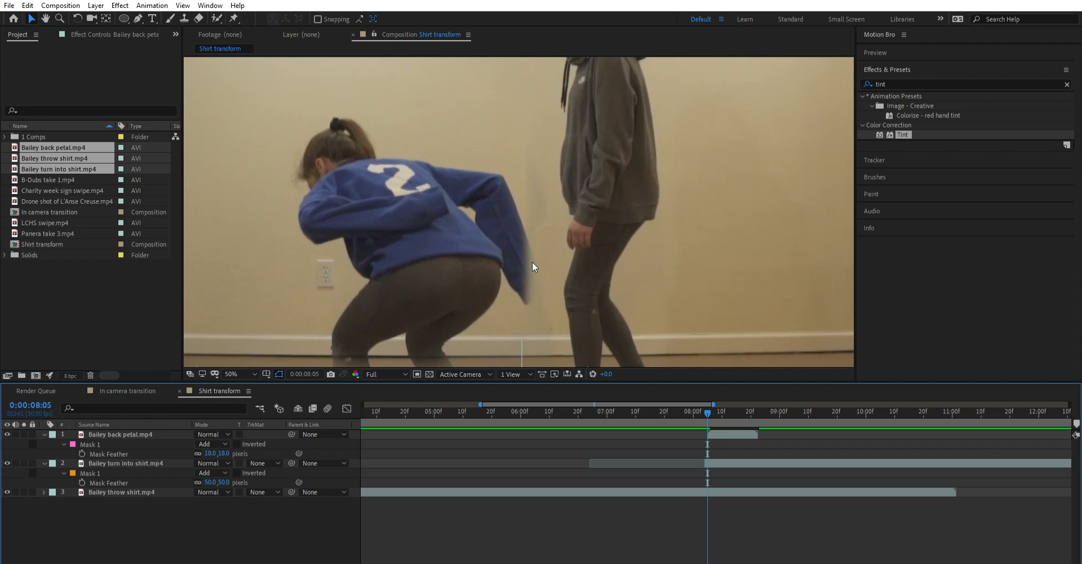
scroll(532, 262, "down", 1)
scroll(530, 171, "down", 1)
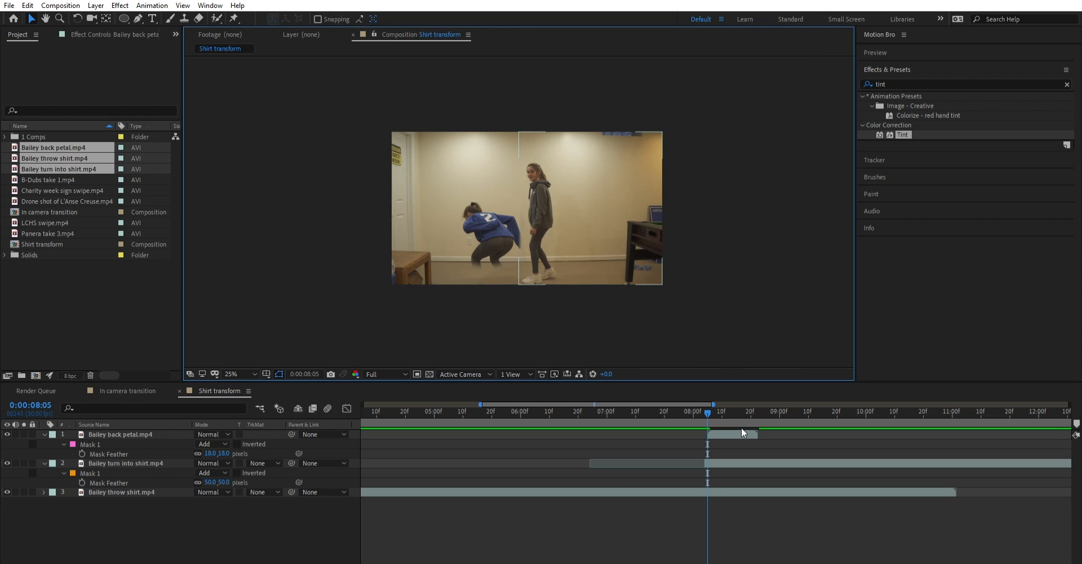
left_click_drag(705, 400, 492, 404)
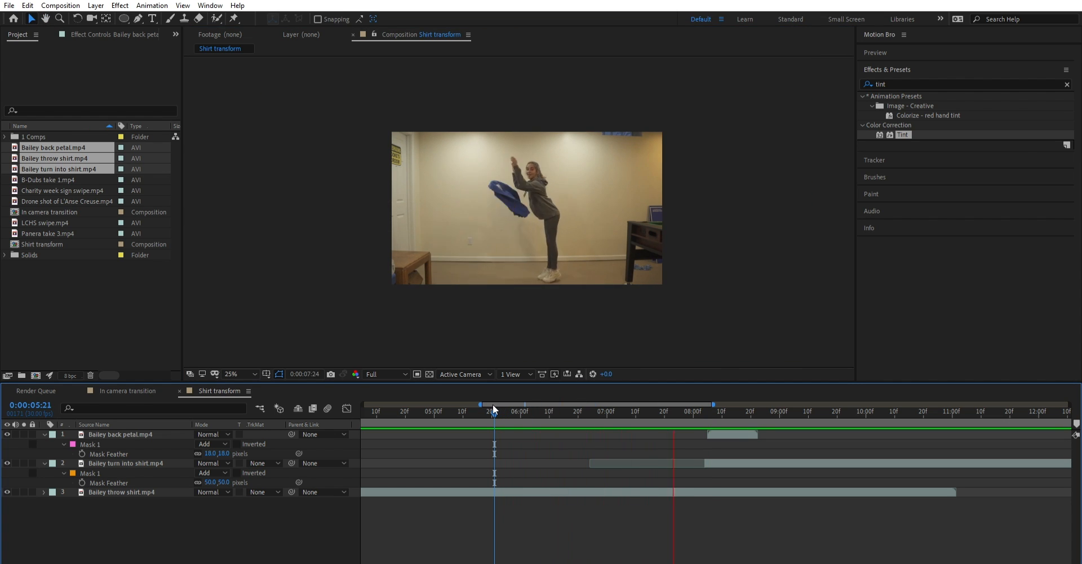
left_click_drag(499, 400, 805, 384)
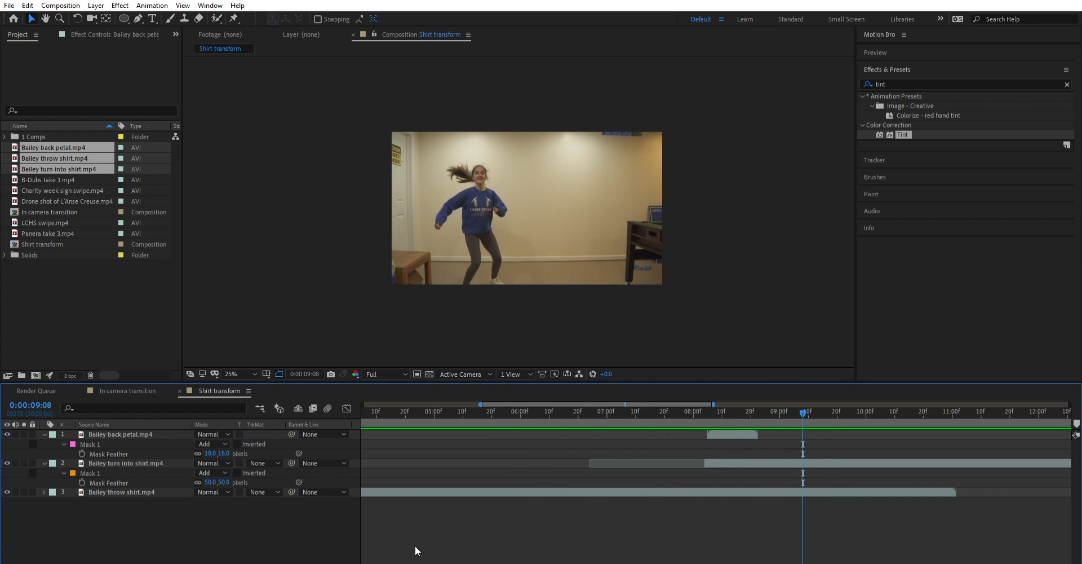
left_click_drag(396, 562, 385, 562)
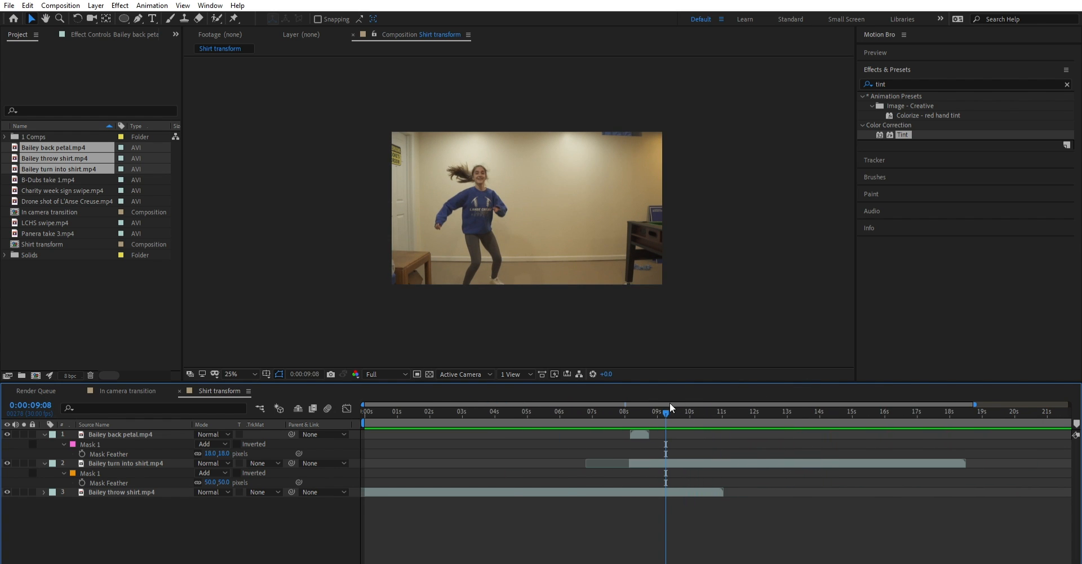
left_click_drag(669, 402, 728, 410)
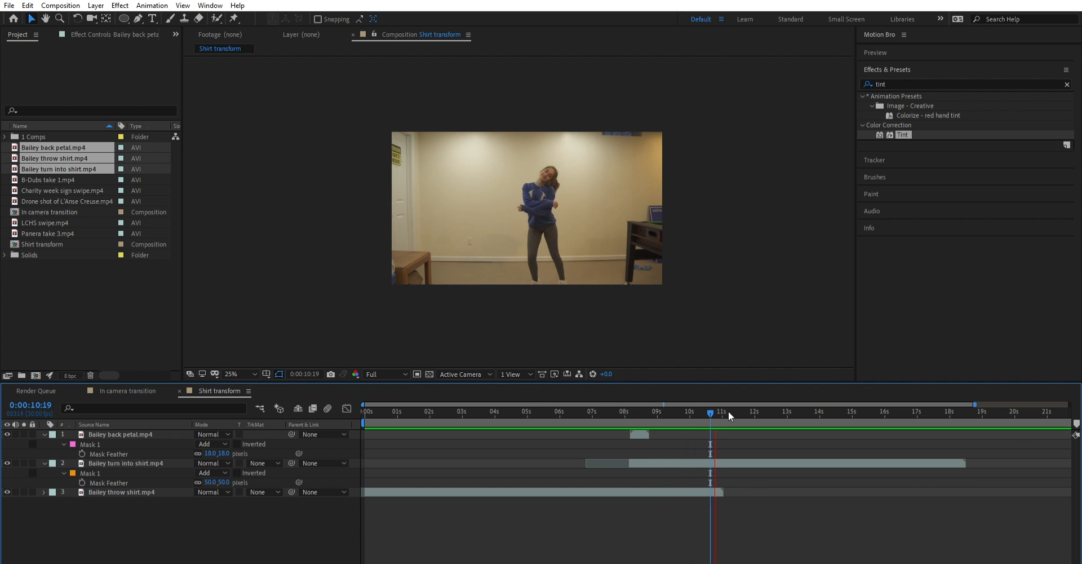
key("space")
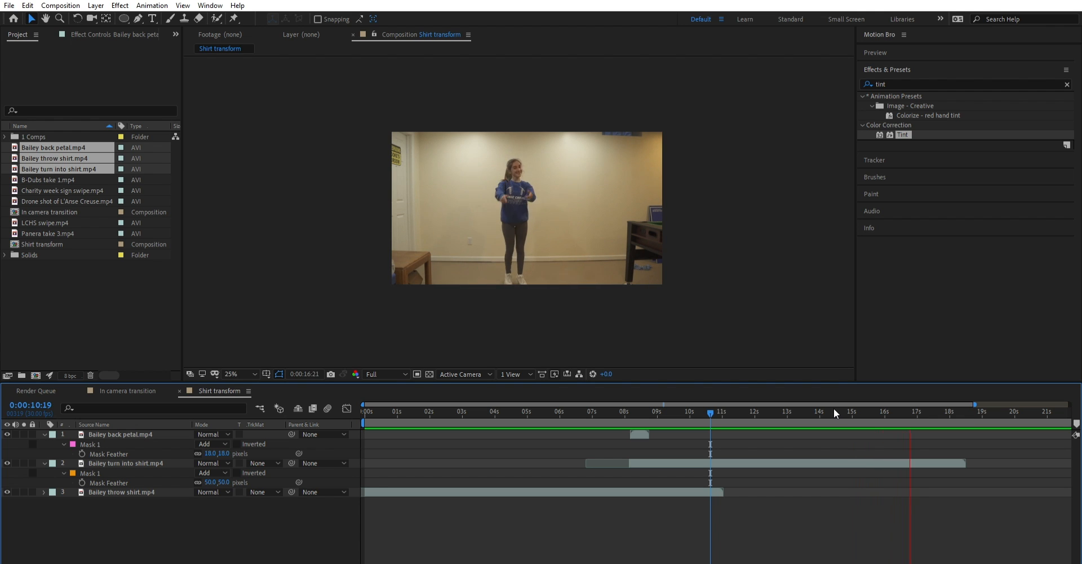
key("space")
mouse_move(915, 398)
left_mouse_down()
mouse_move(888, 405)
mouse_move(906, 405)
left_mouse_up()
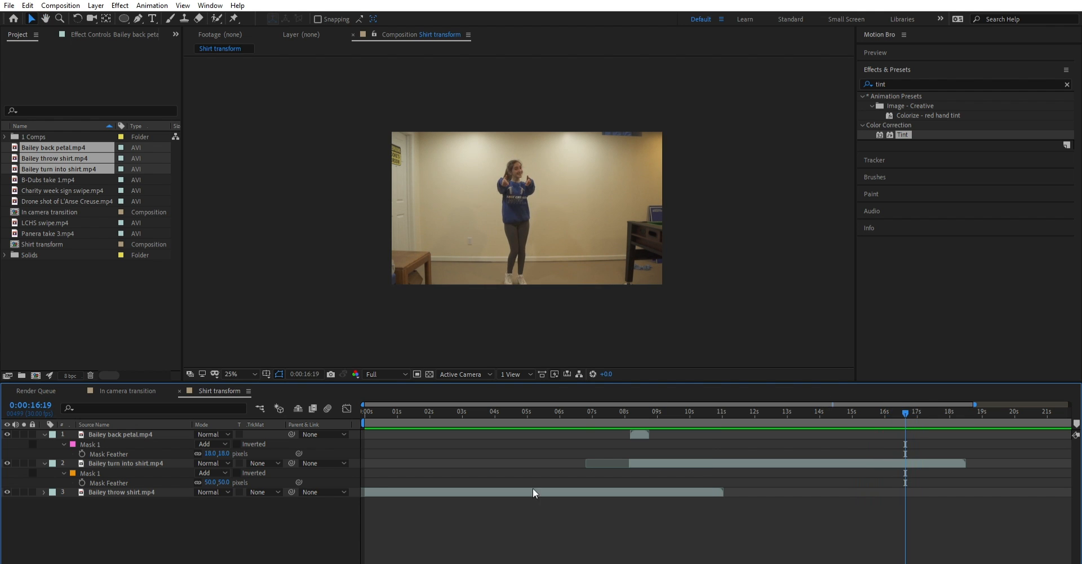
- End the work area at 0:00:16:16 and trim the Shirt transform composition to that work area
key("minus")
key("minus")
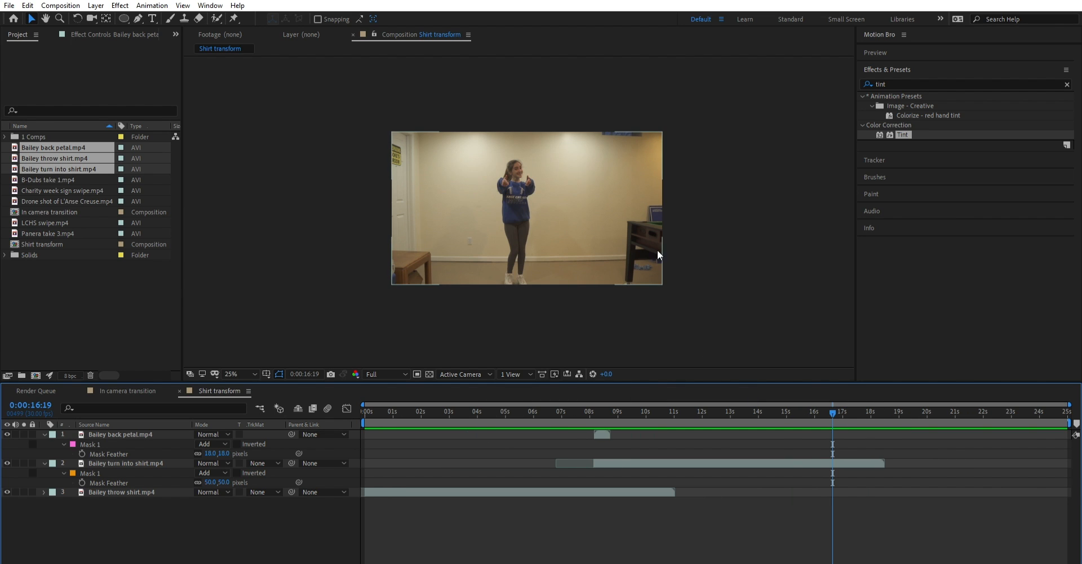
left_click(1071, 414)
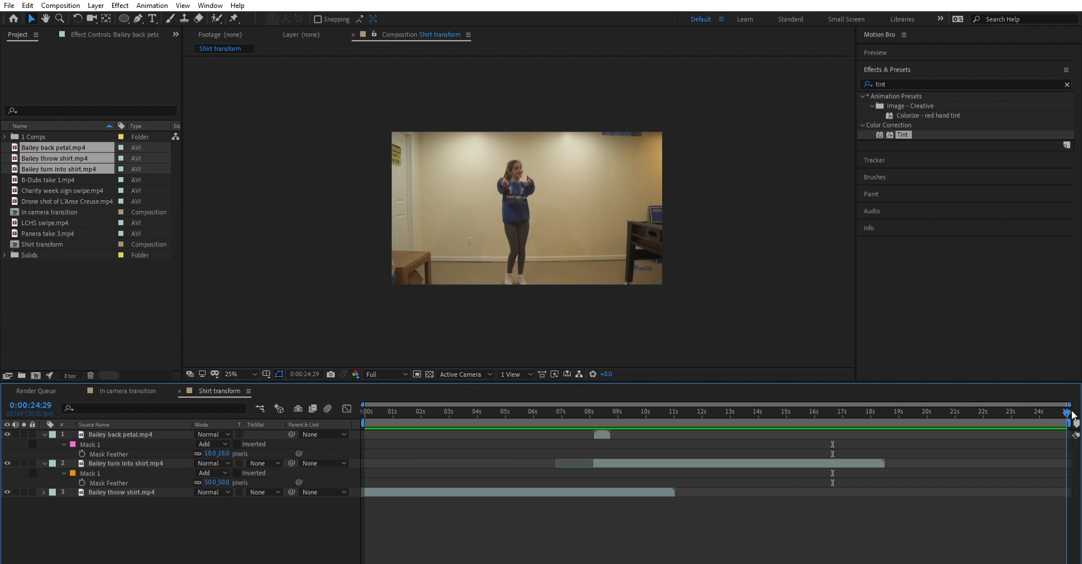
left_click_drag(1069, 423, 830, 402)
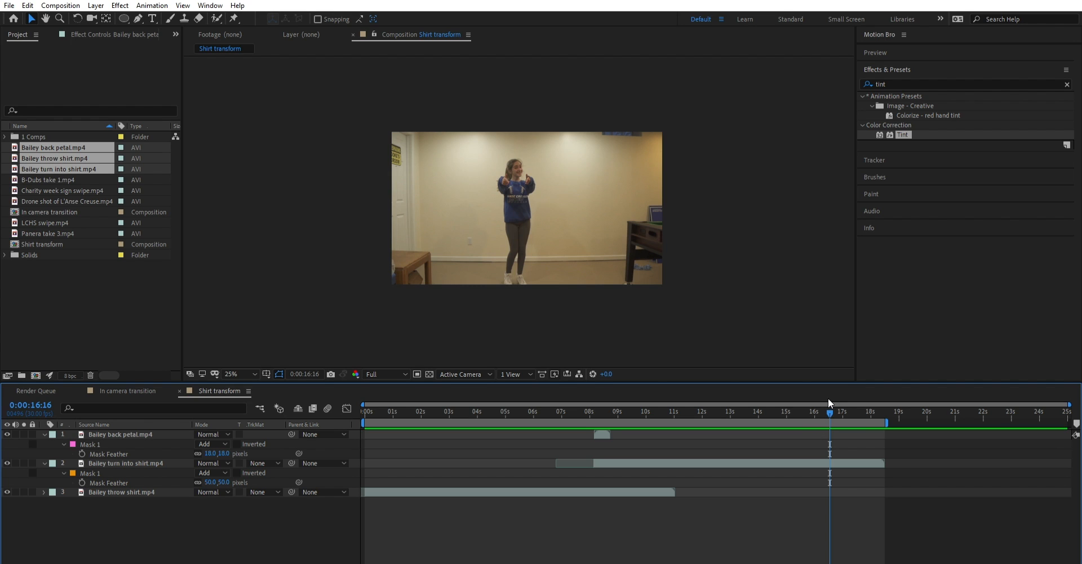
left_click_drag(891, 414, 839, 414)
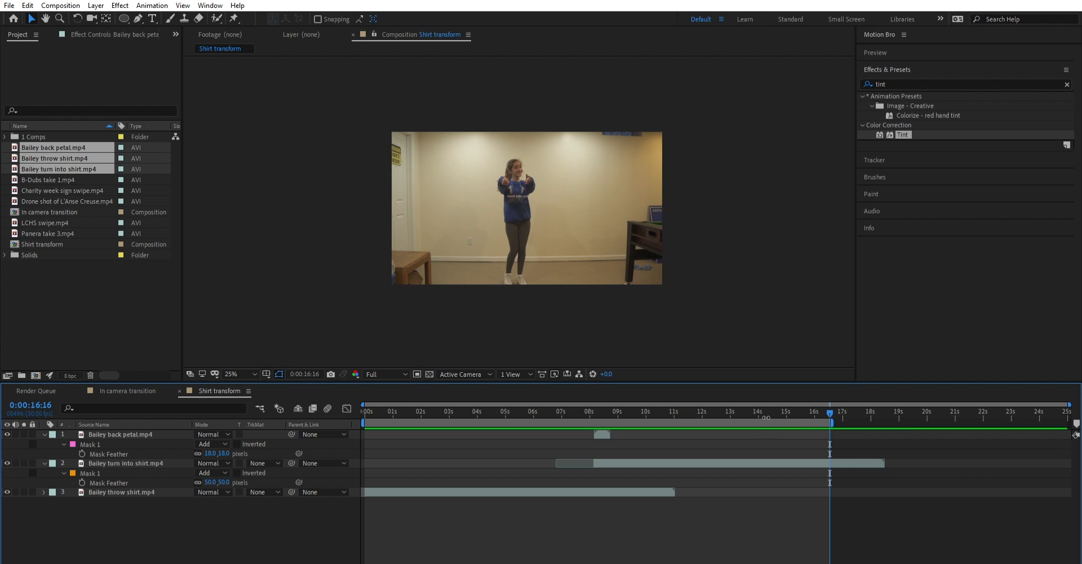
left_click(803, 450)
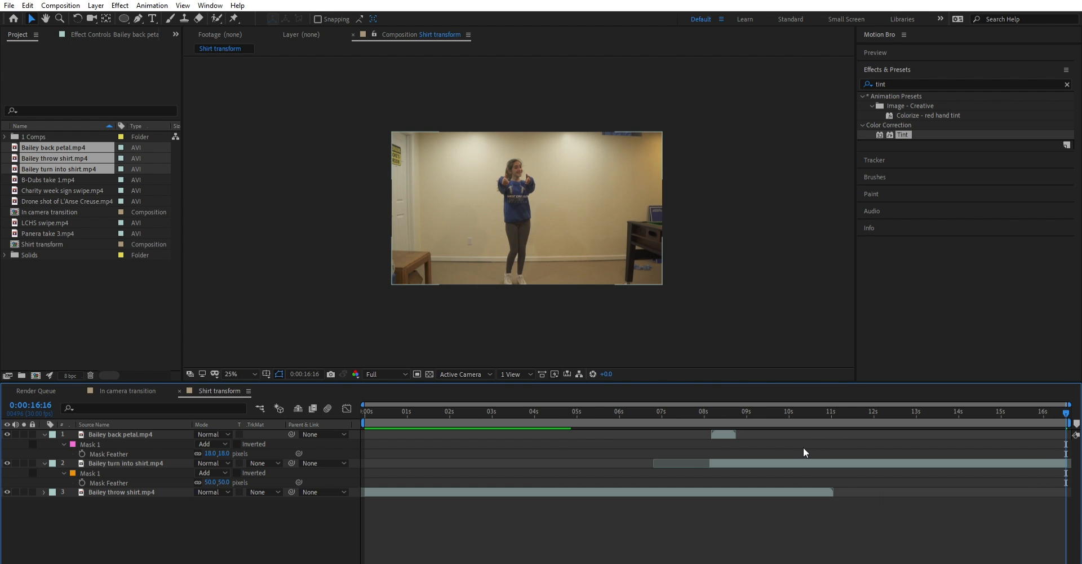